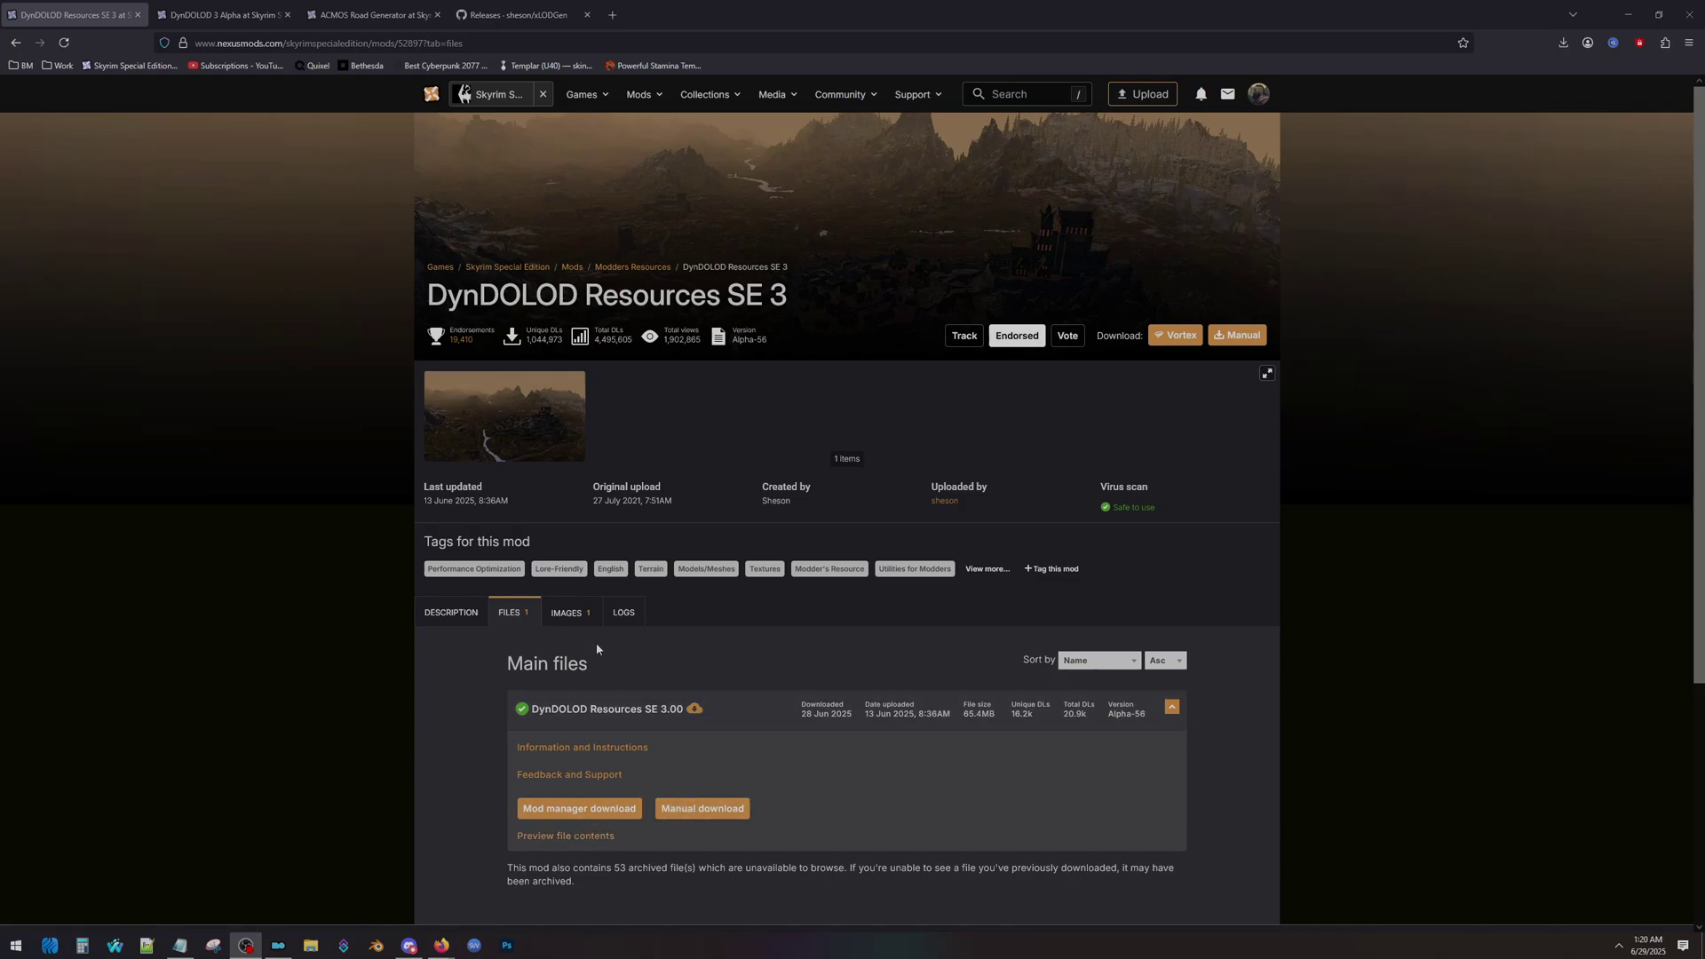
Step: Review the download pages for DynDOLOD 3 Alpha and ACMOS Road Generator's files, then the xLODGen releases
click(177, 7)
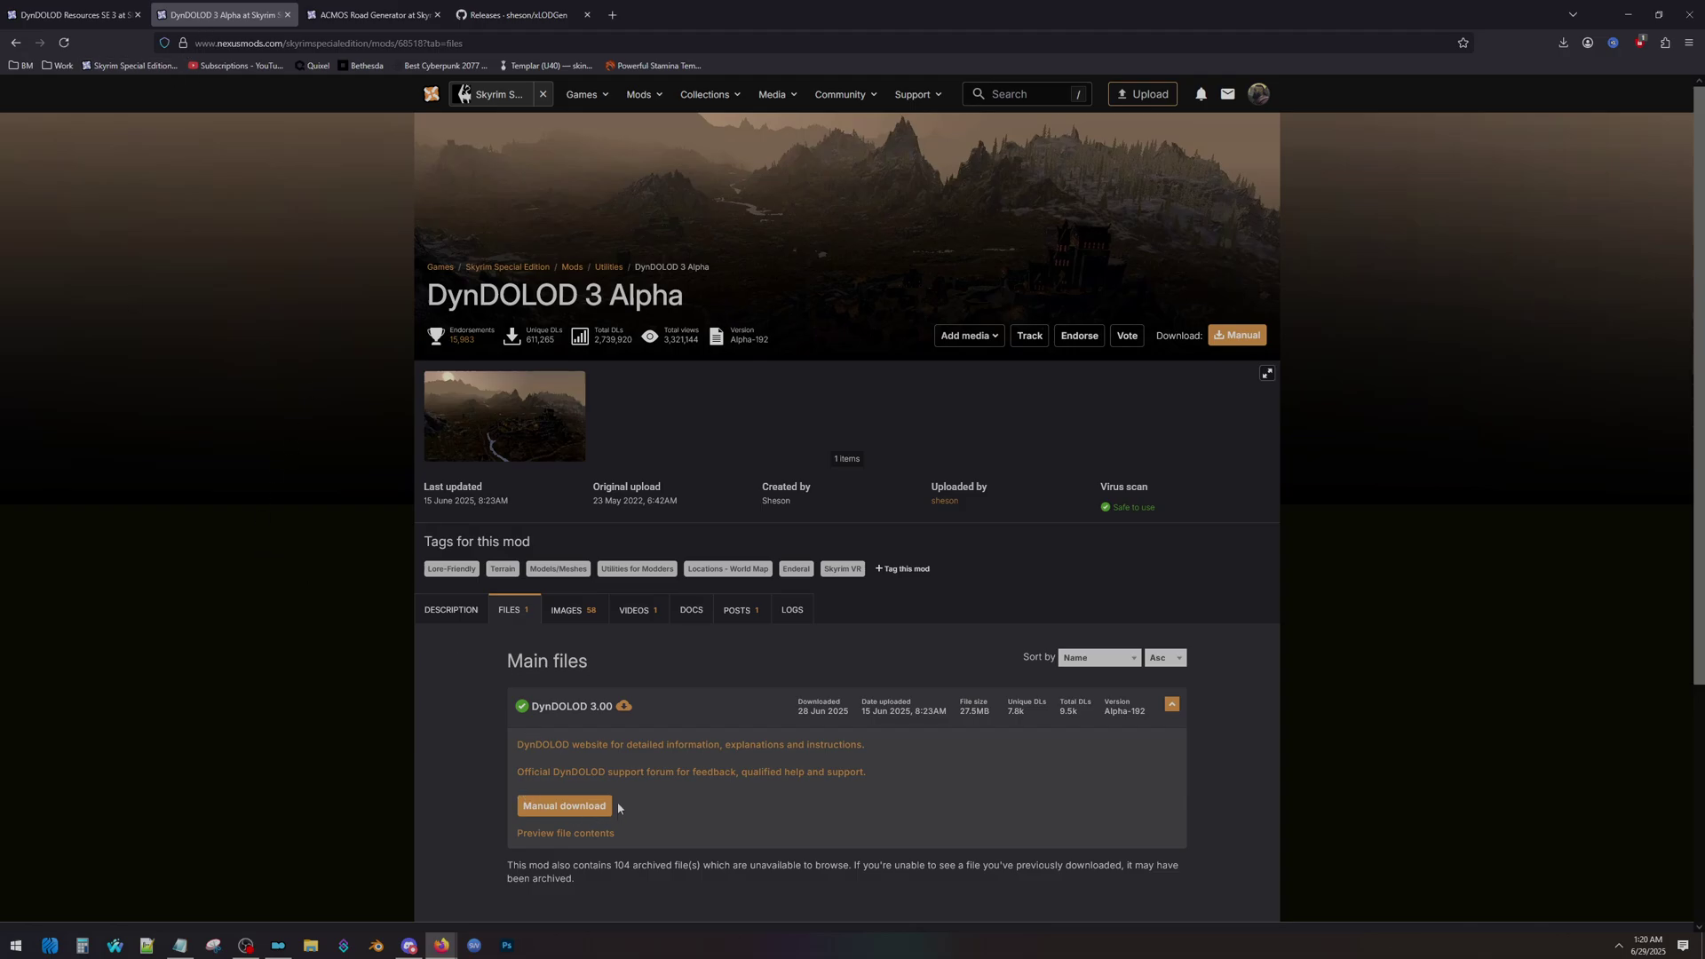
click(373, 16)
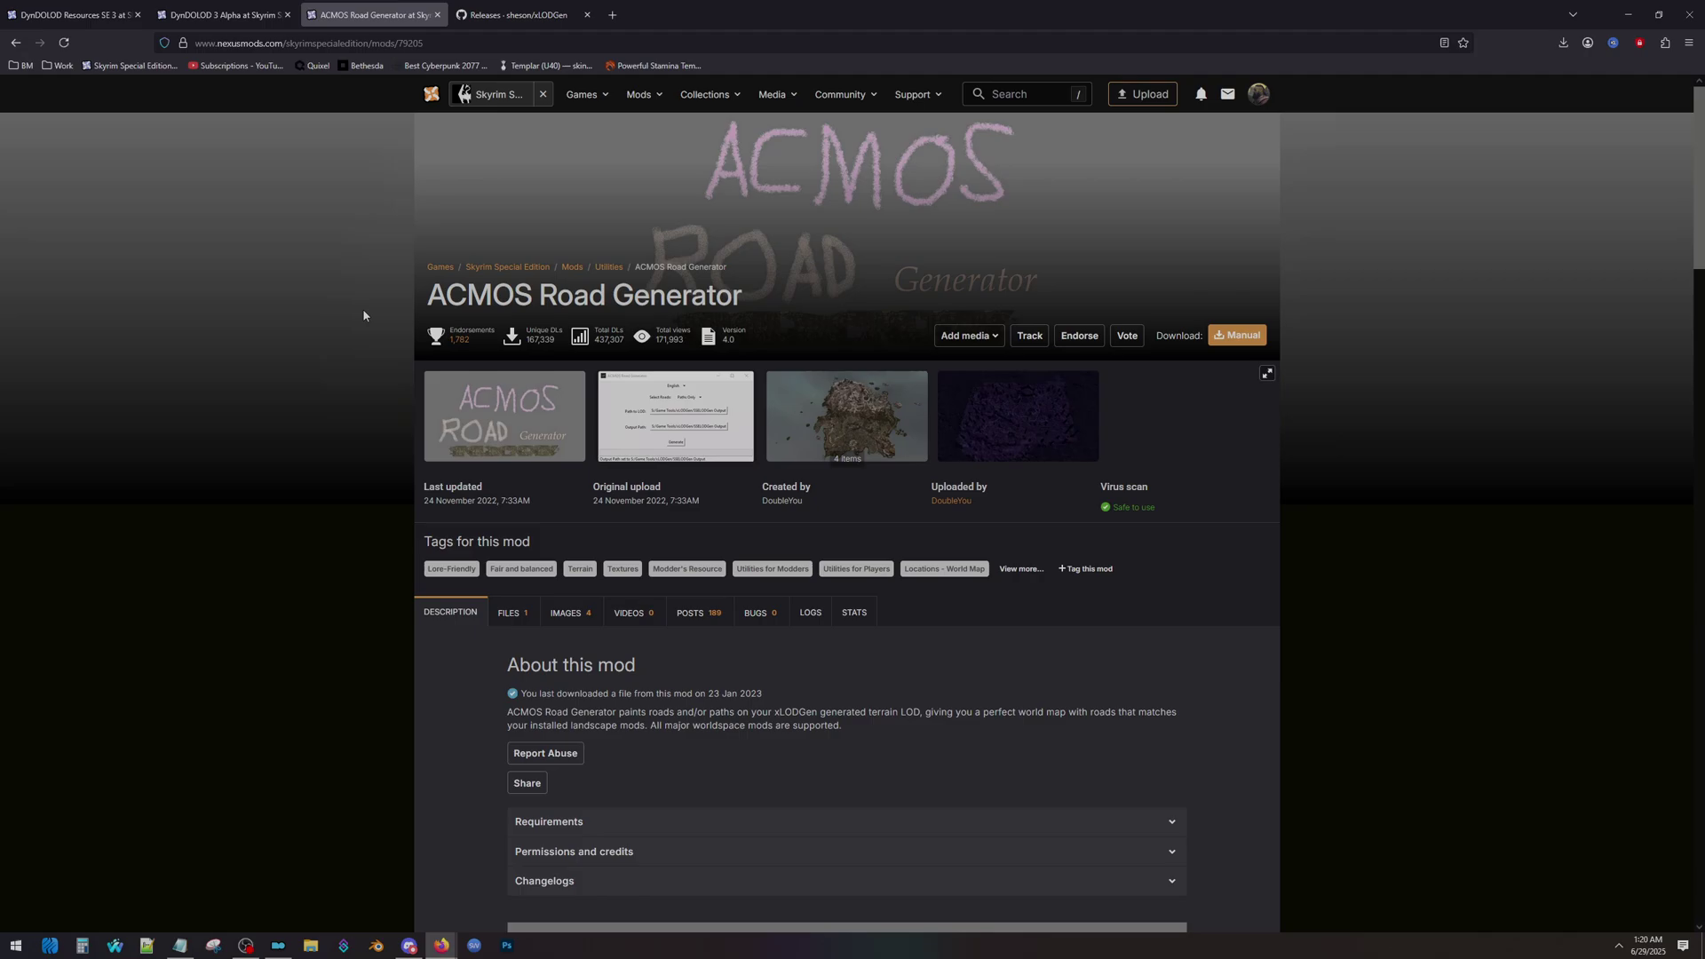
click(513, 614)
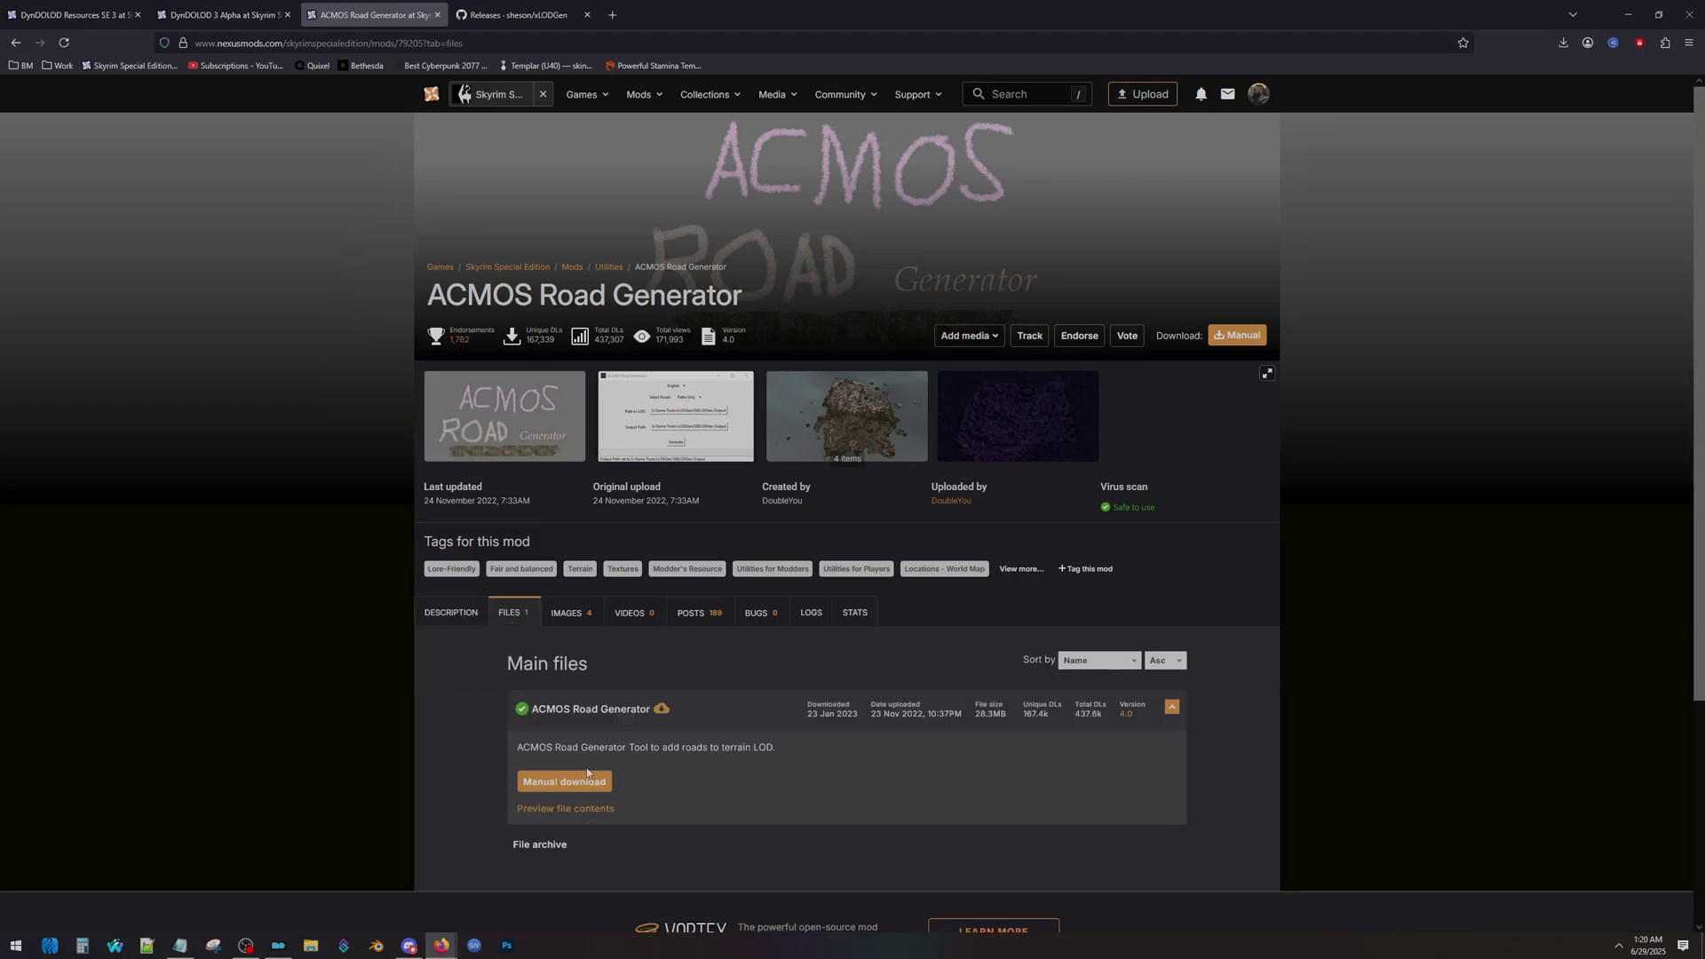
click(490, 17)
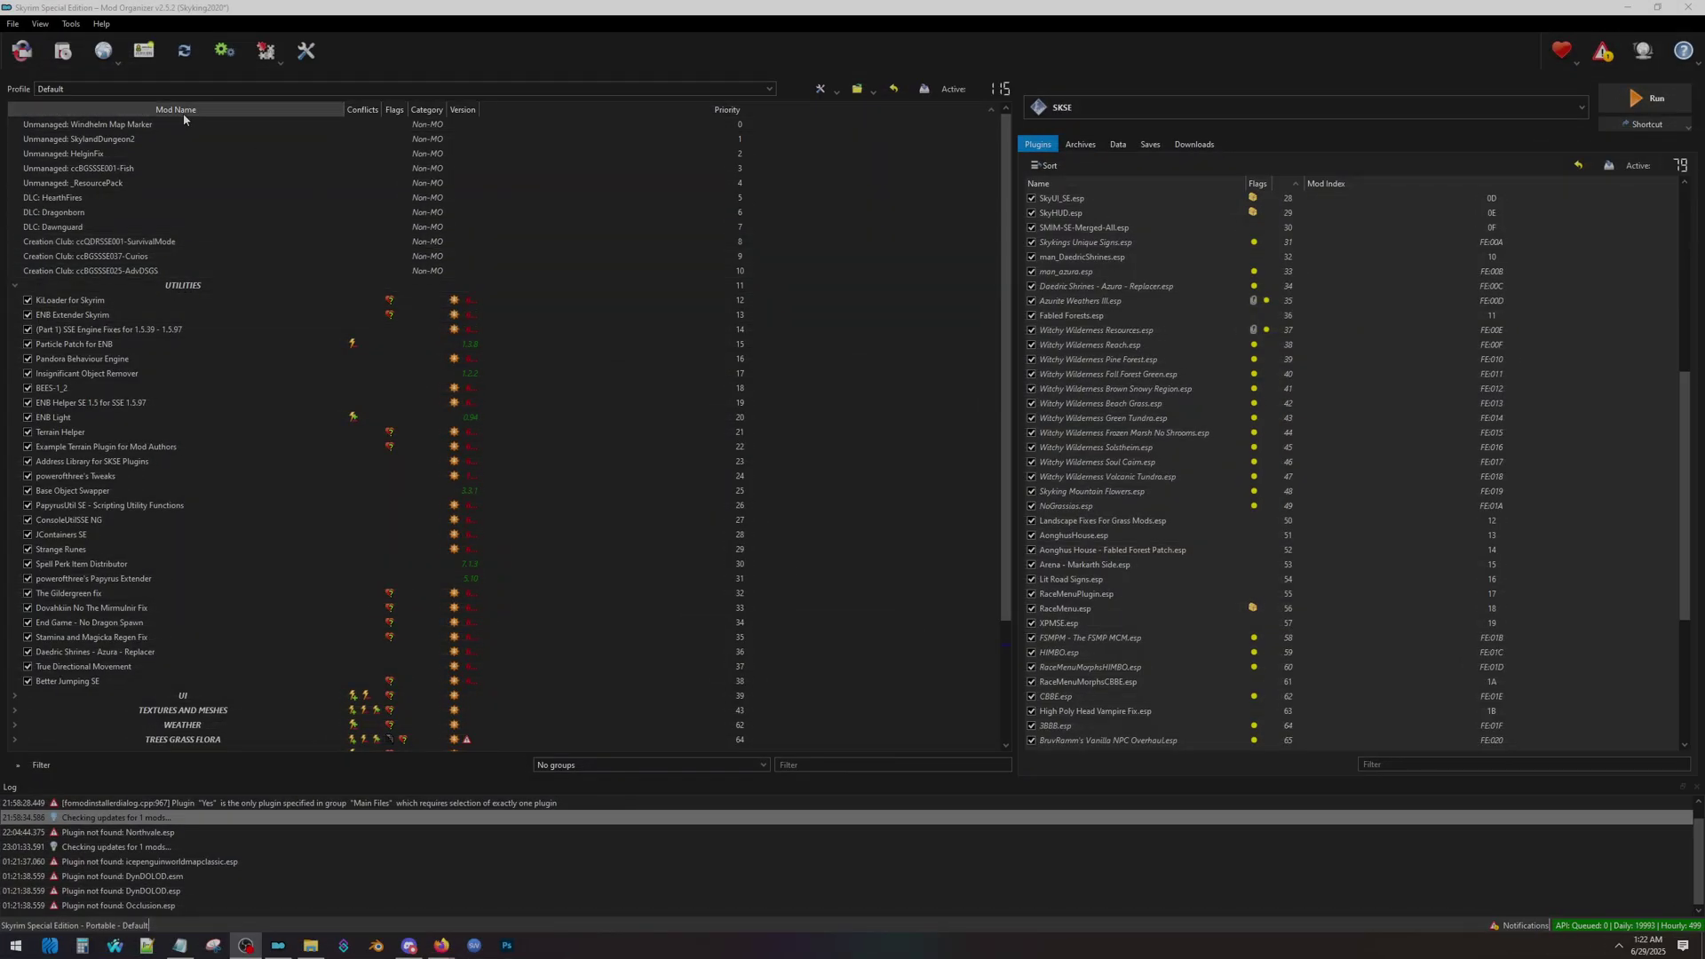
Step: Switch to Mod Organizer and start installing the DynDOLOD Resources SE 3.00 archive from Downloads, proceeding to its installer options
click(62, 51)
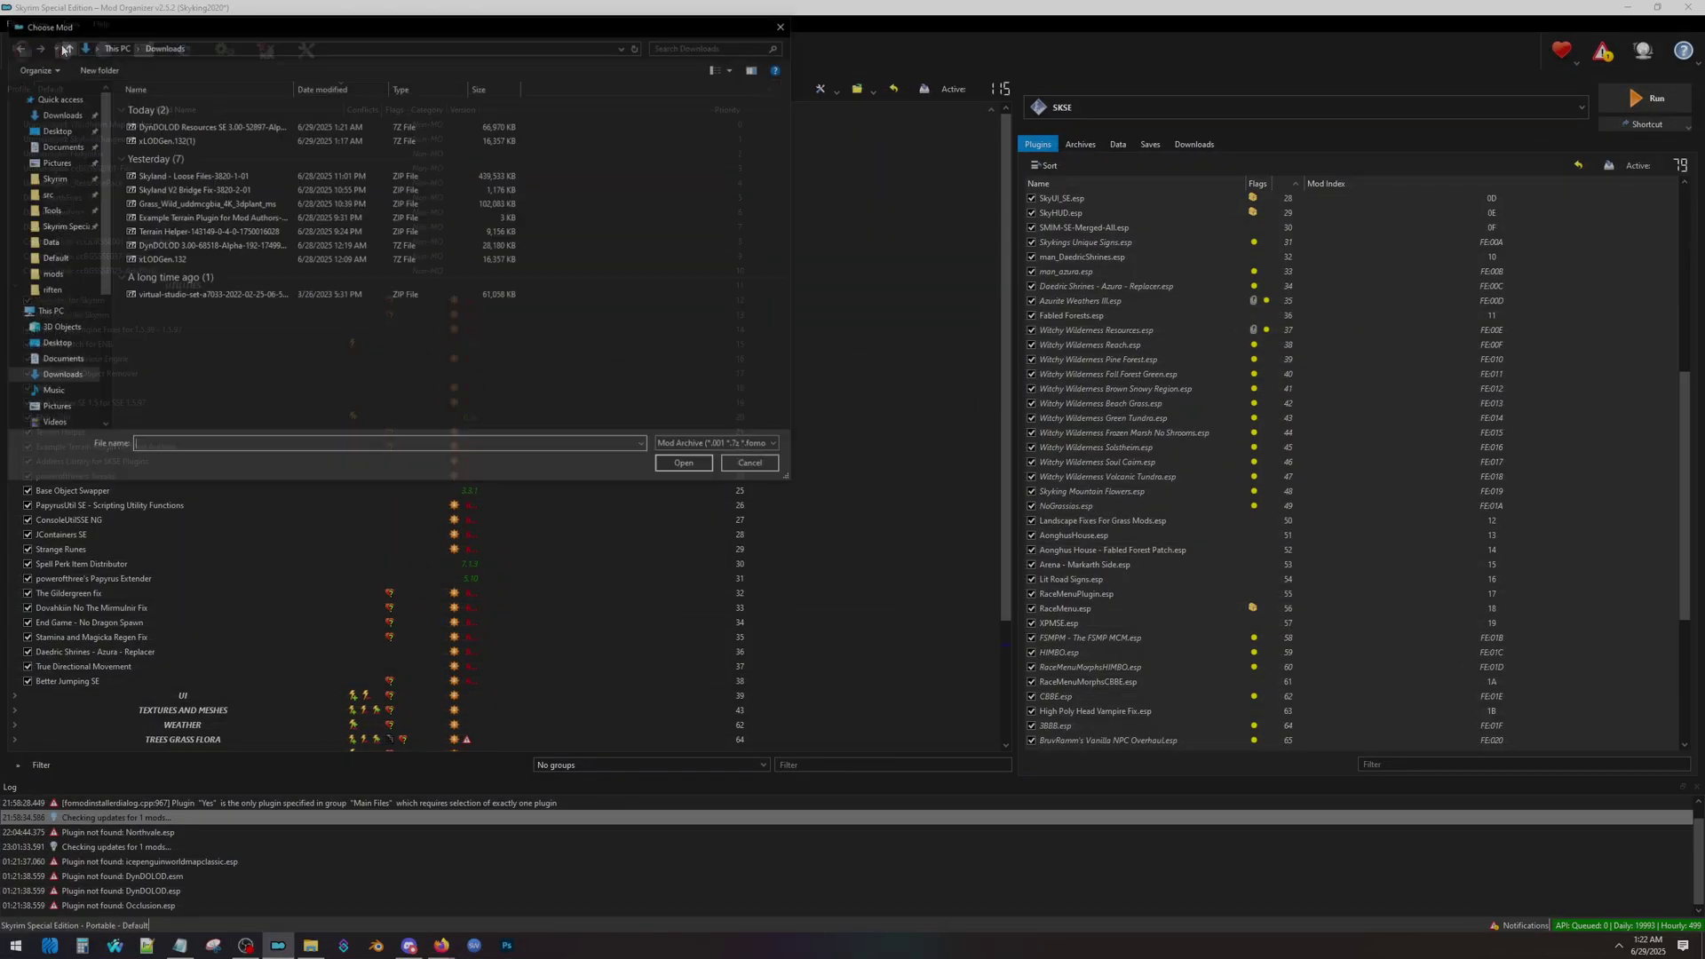
click(785, 22)
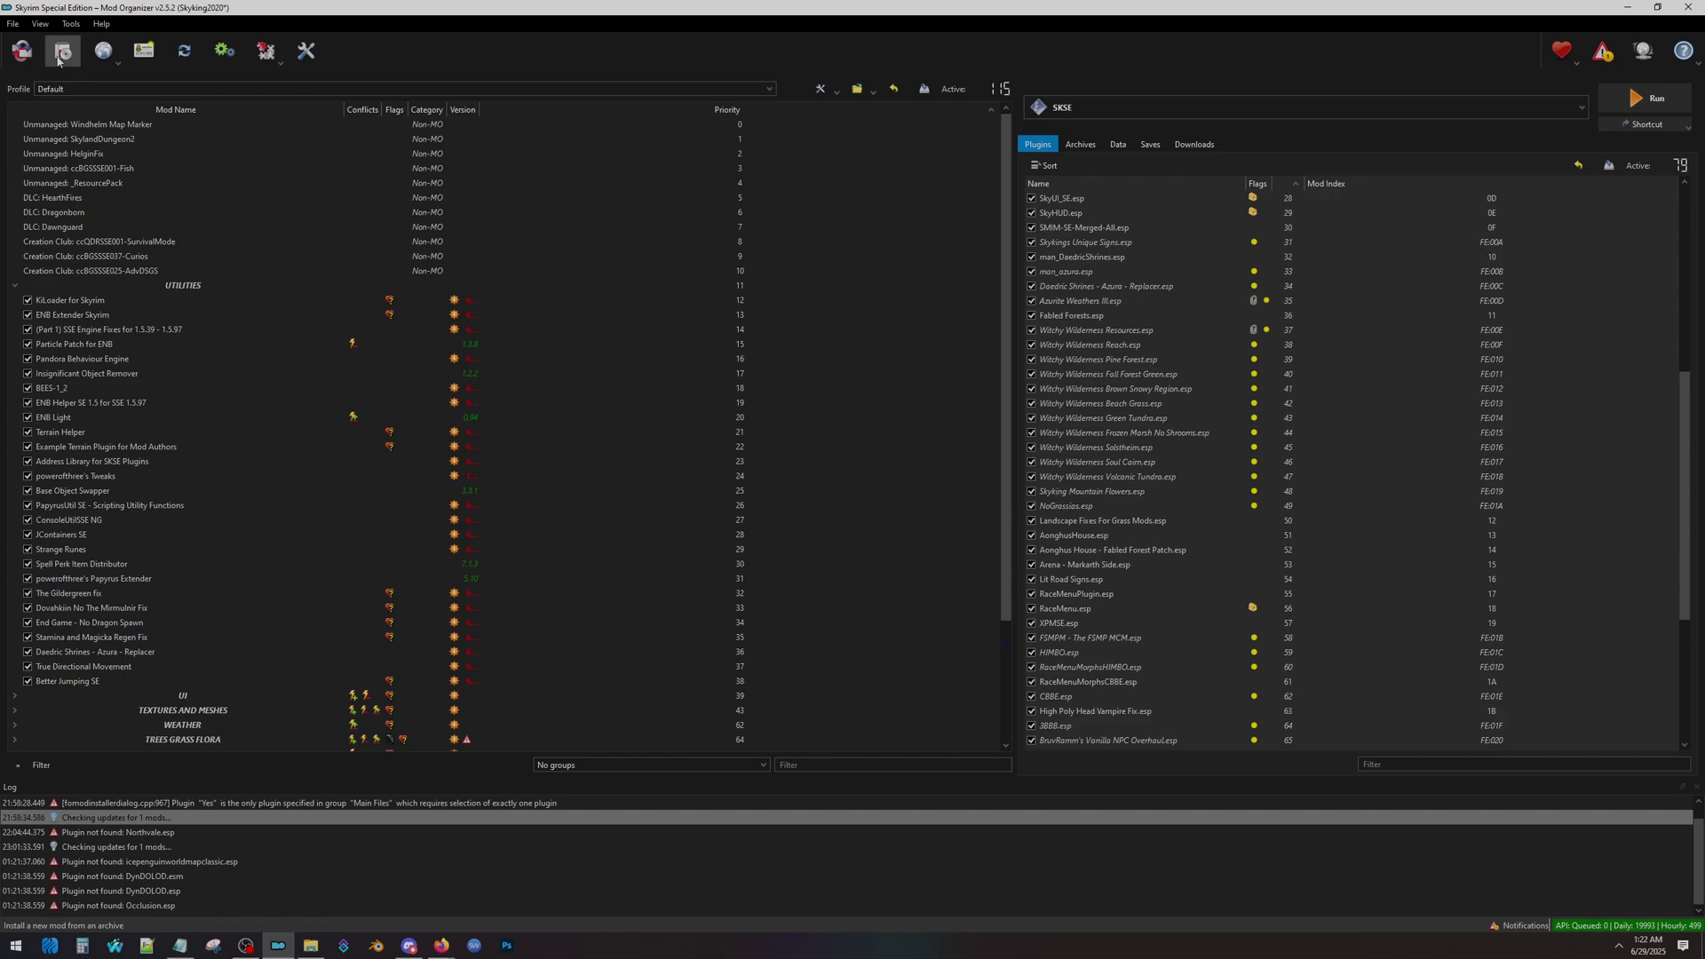
click(64, 53)
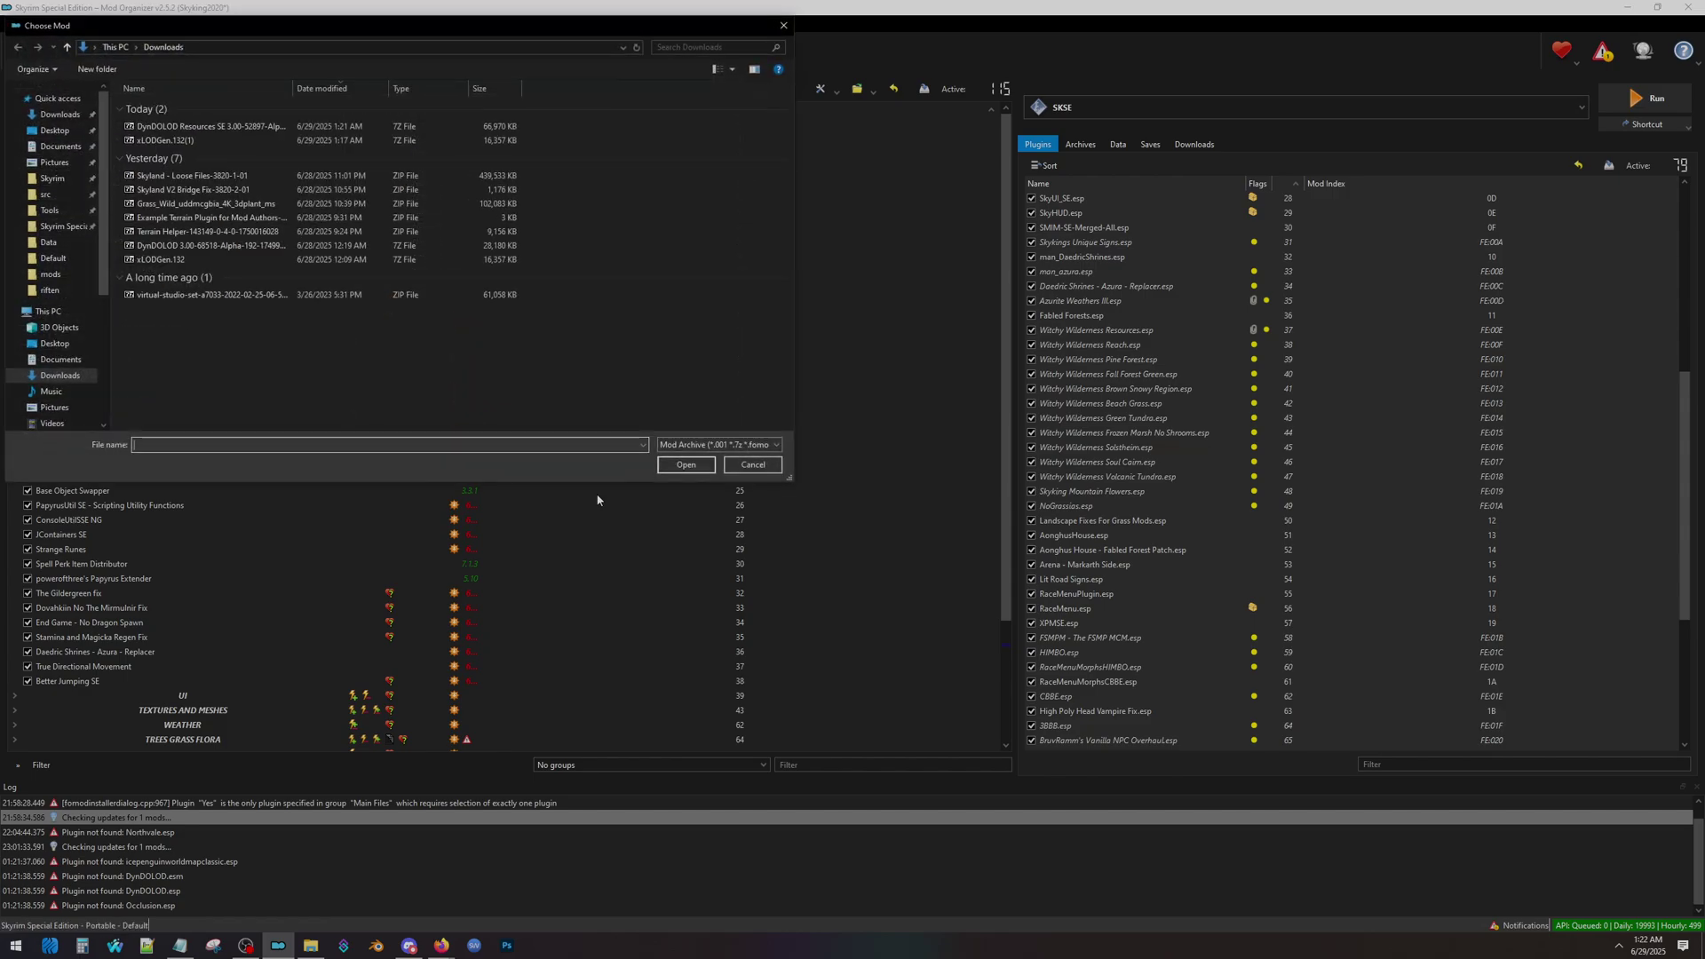
double_click(222, 131)
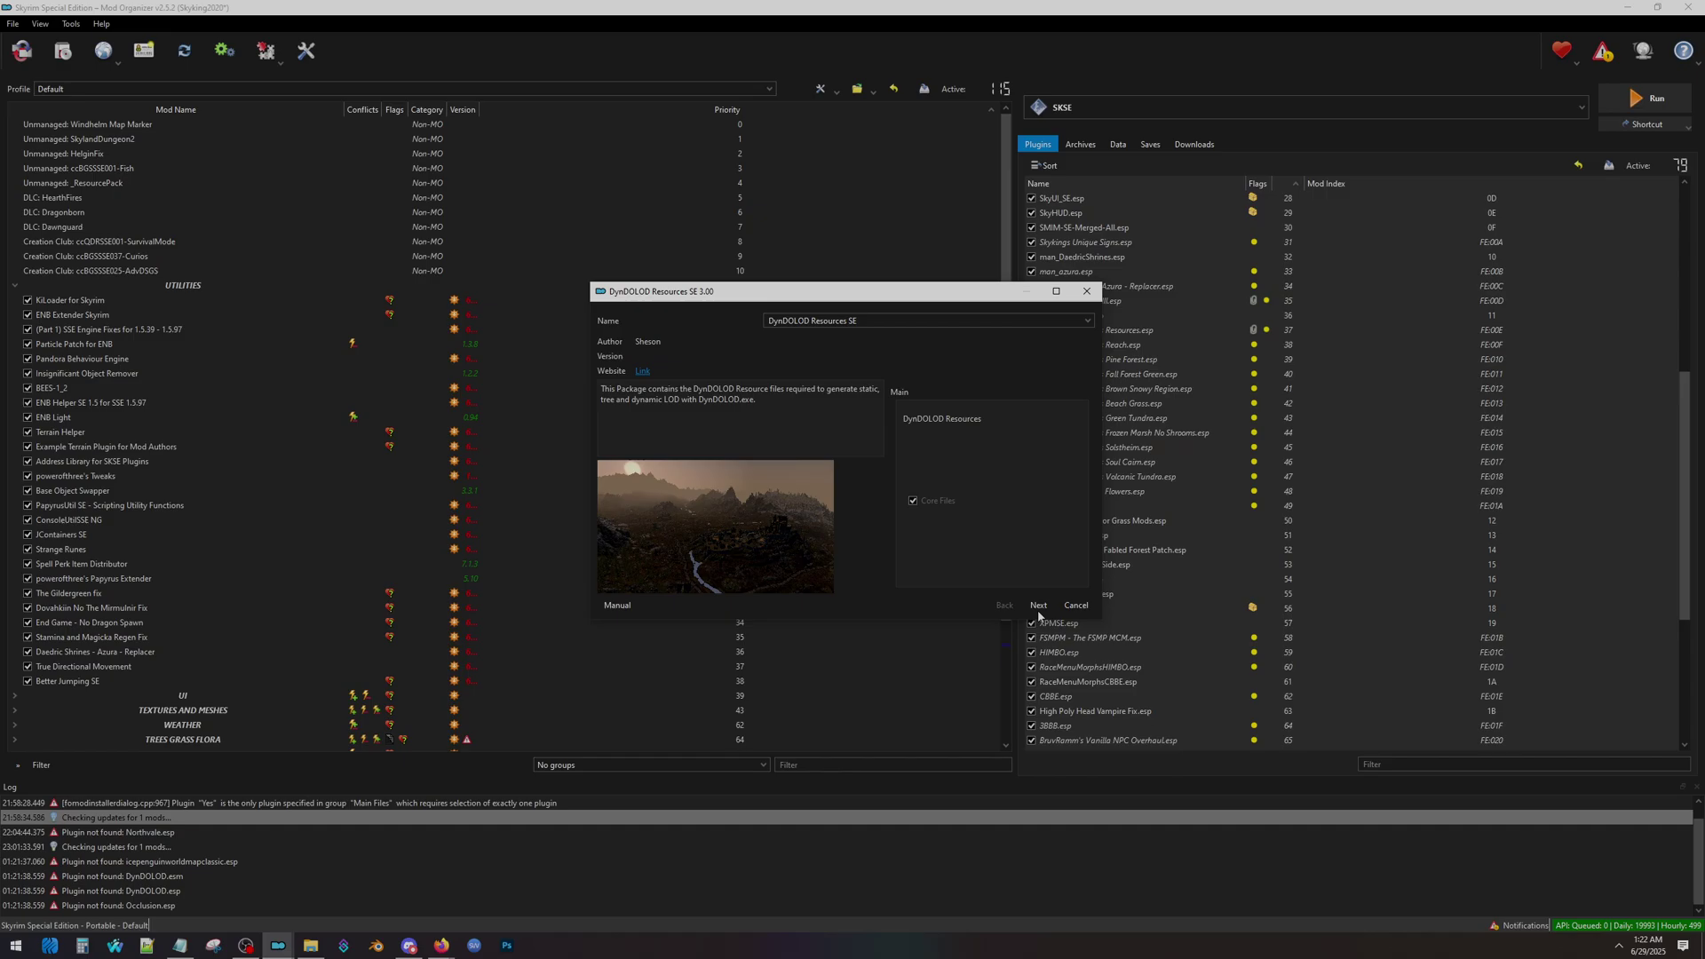
click(1038, 606)
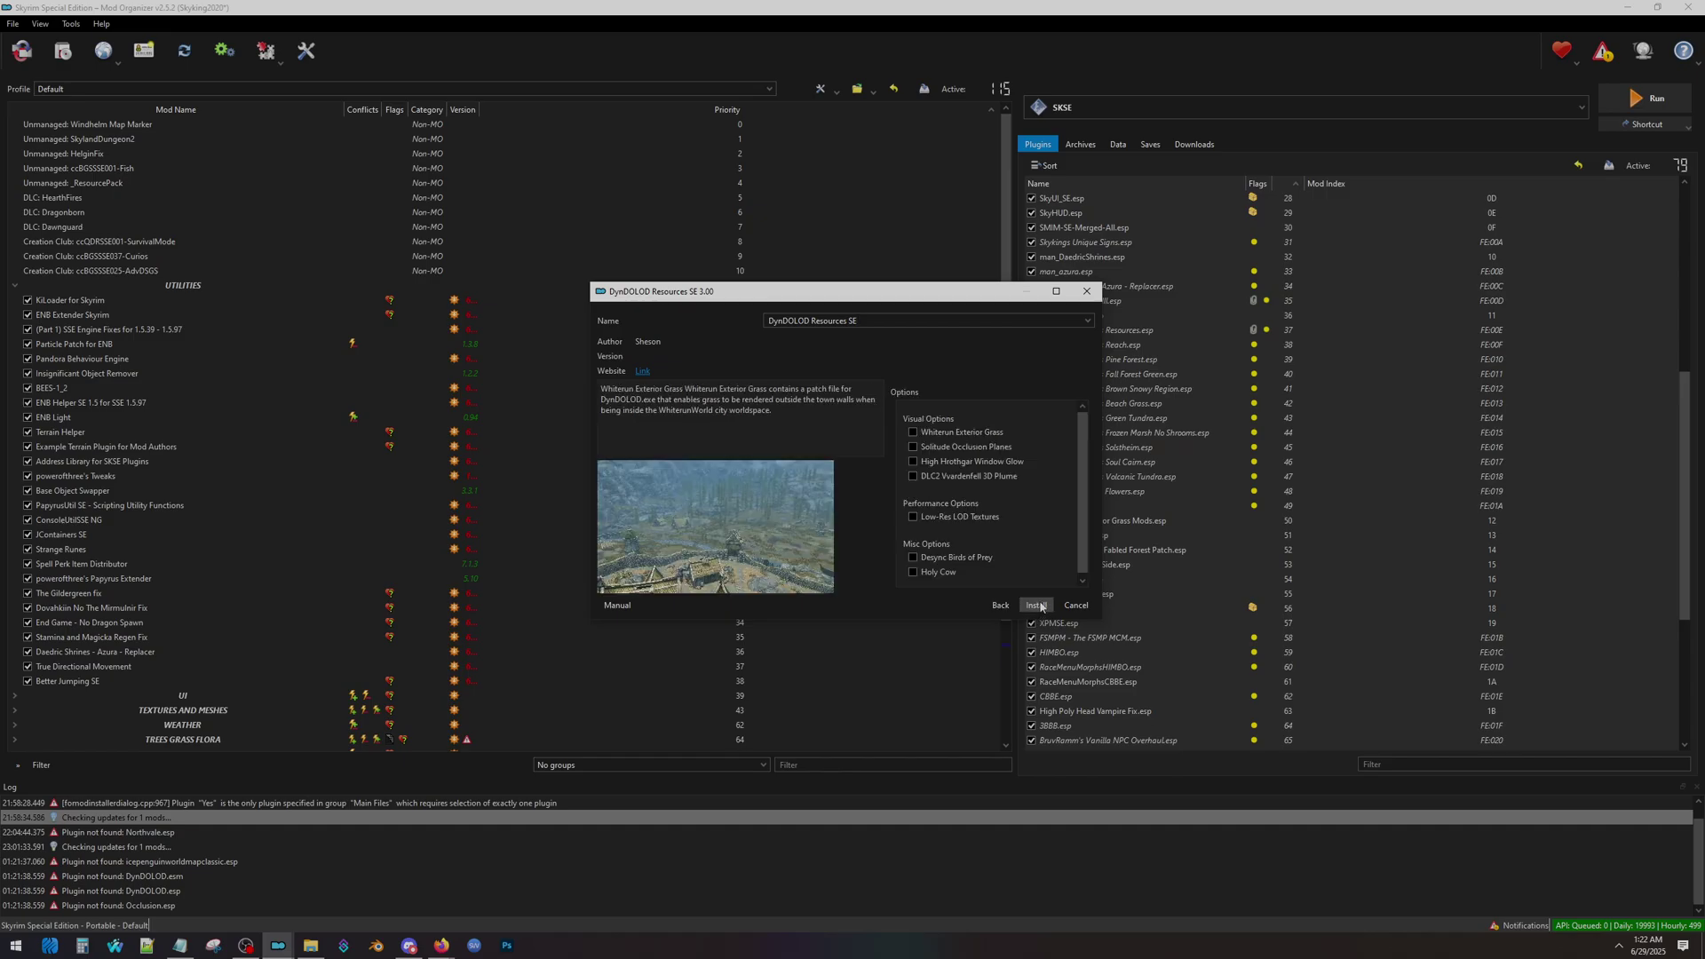
Step: Install DynDOLOD Resources SE with all four Visual Options enabled and move the mod to the start of the UTILITIES group
click(947, 448)
click(944, 434)
click(941, 462)
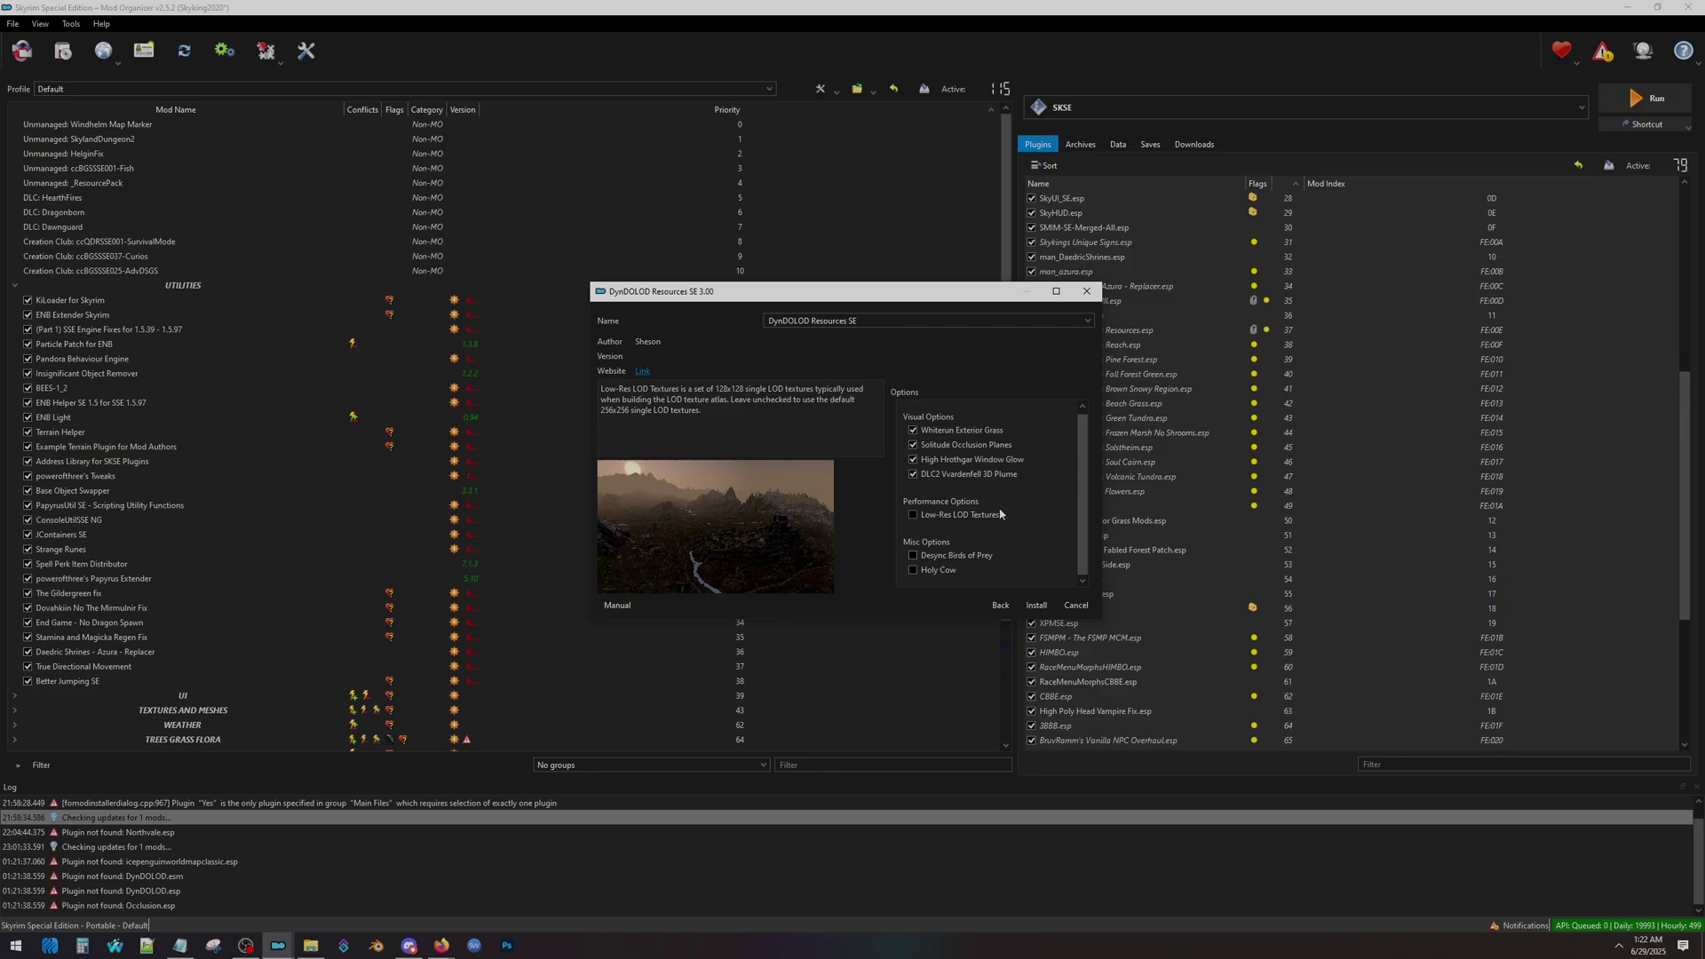
click(1037, 604)
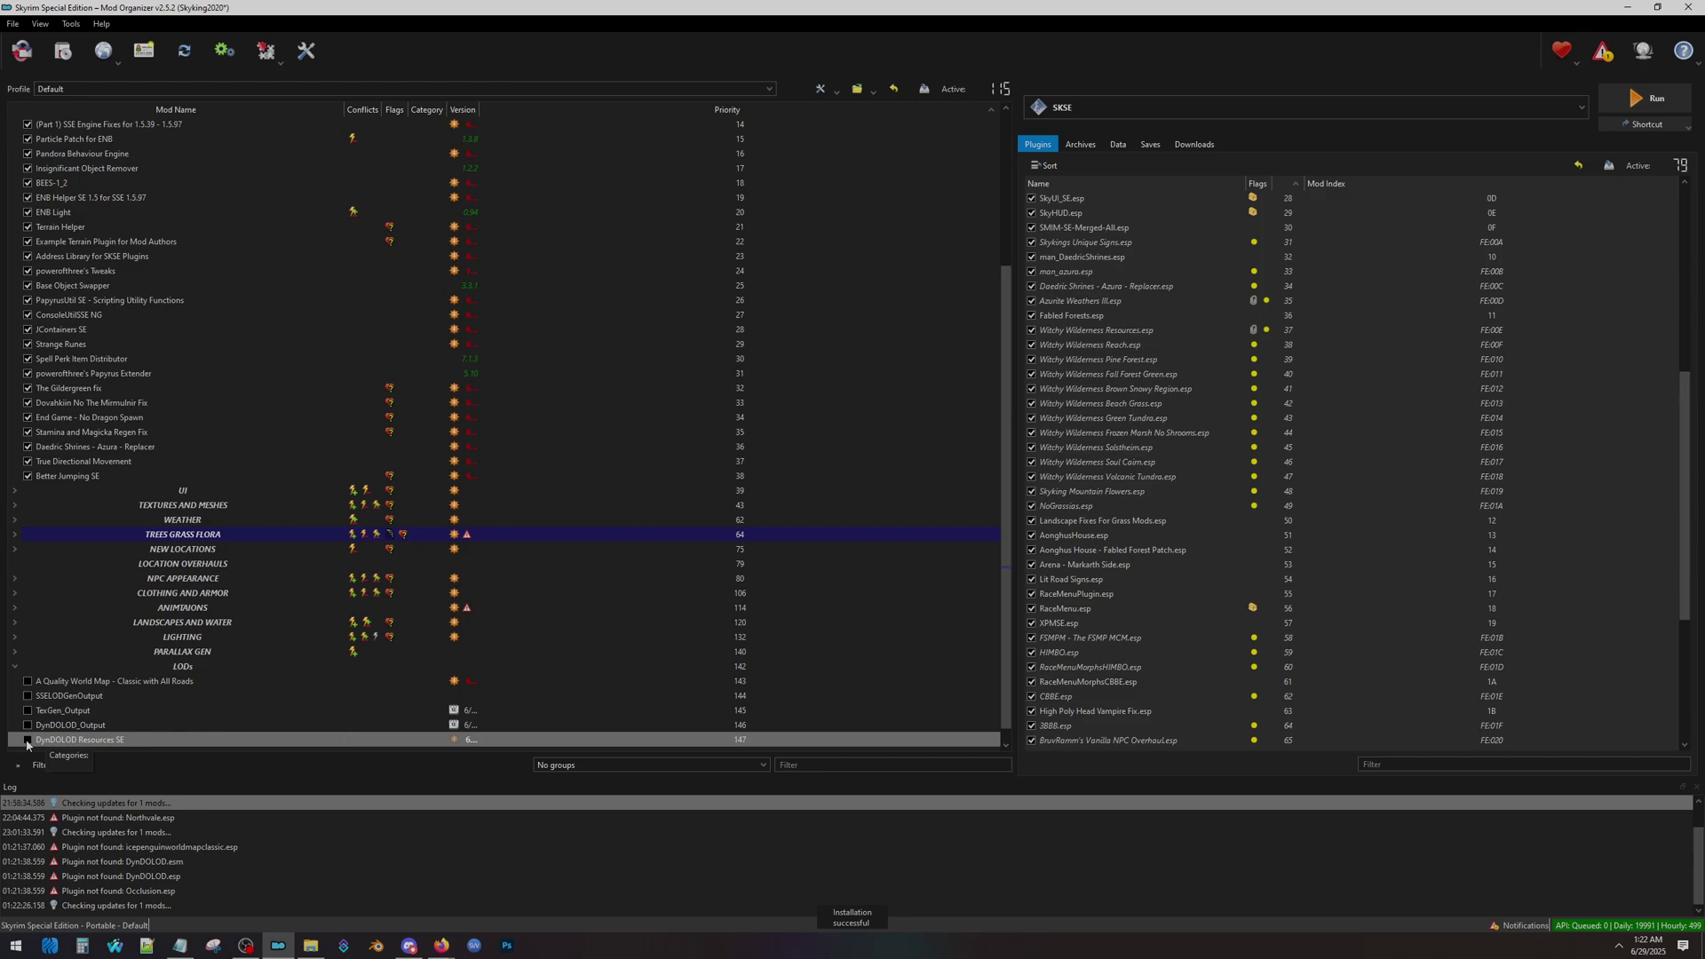
drag(71, 739, 246, 295)
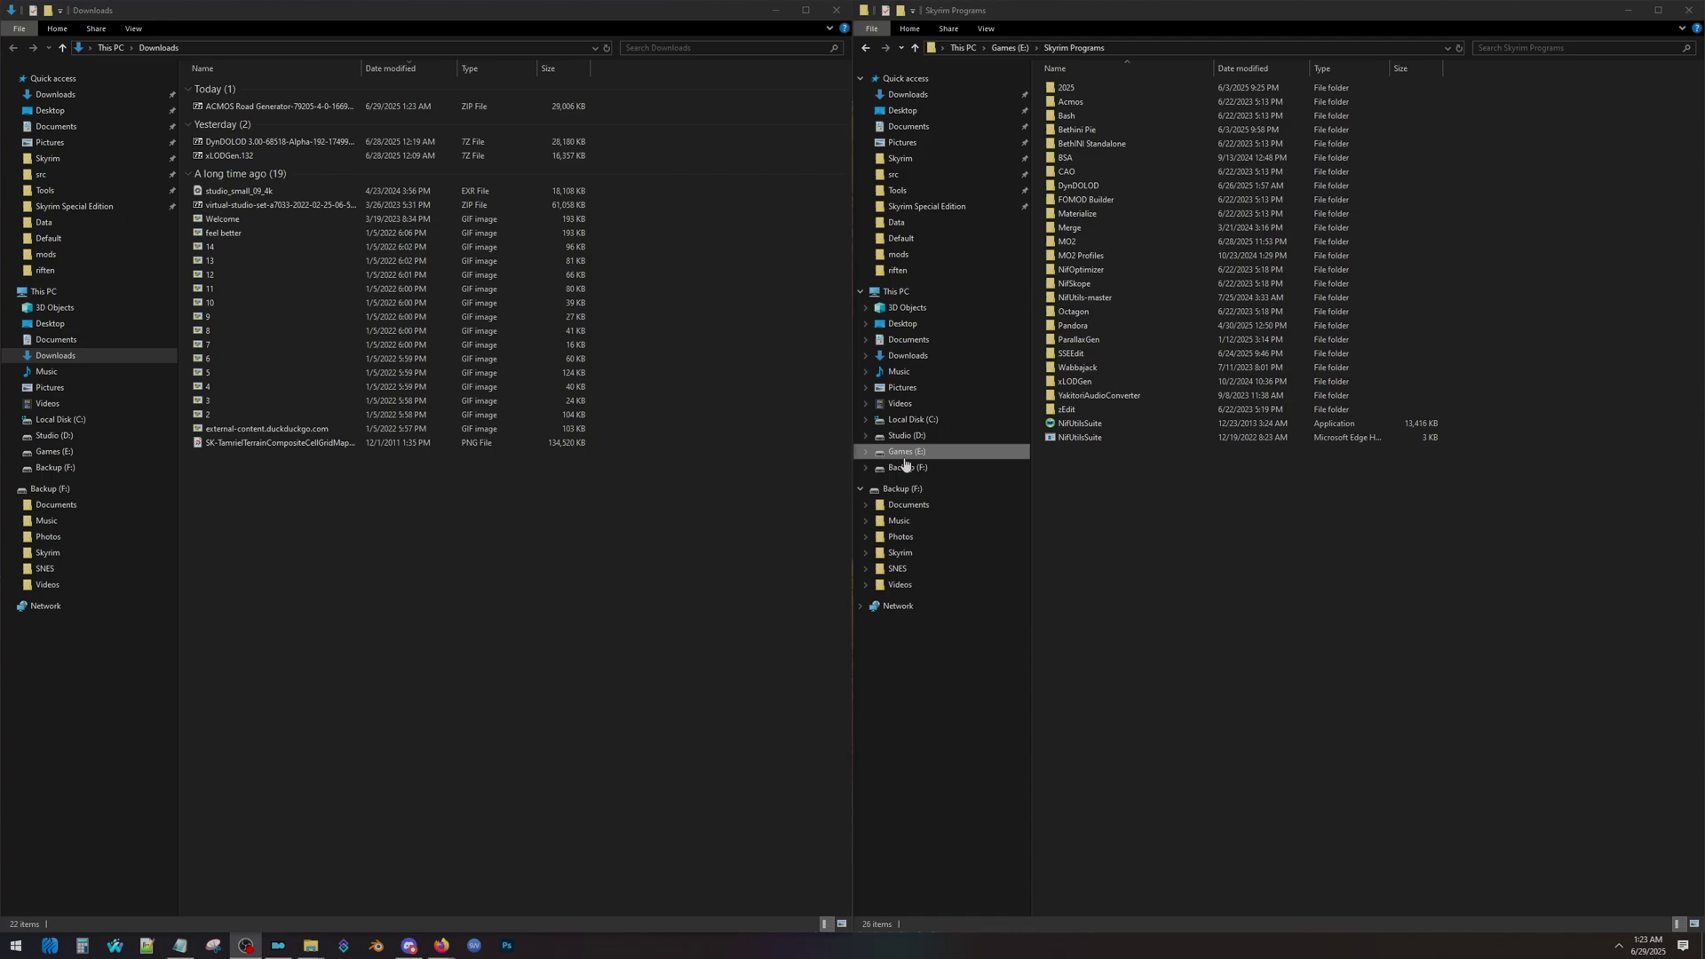
Step: Locate the Acmos, DynDOLOD and xLODGen folders inside Skyrim Programs on the Games (E:) drive
click(1083, 50)
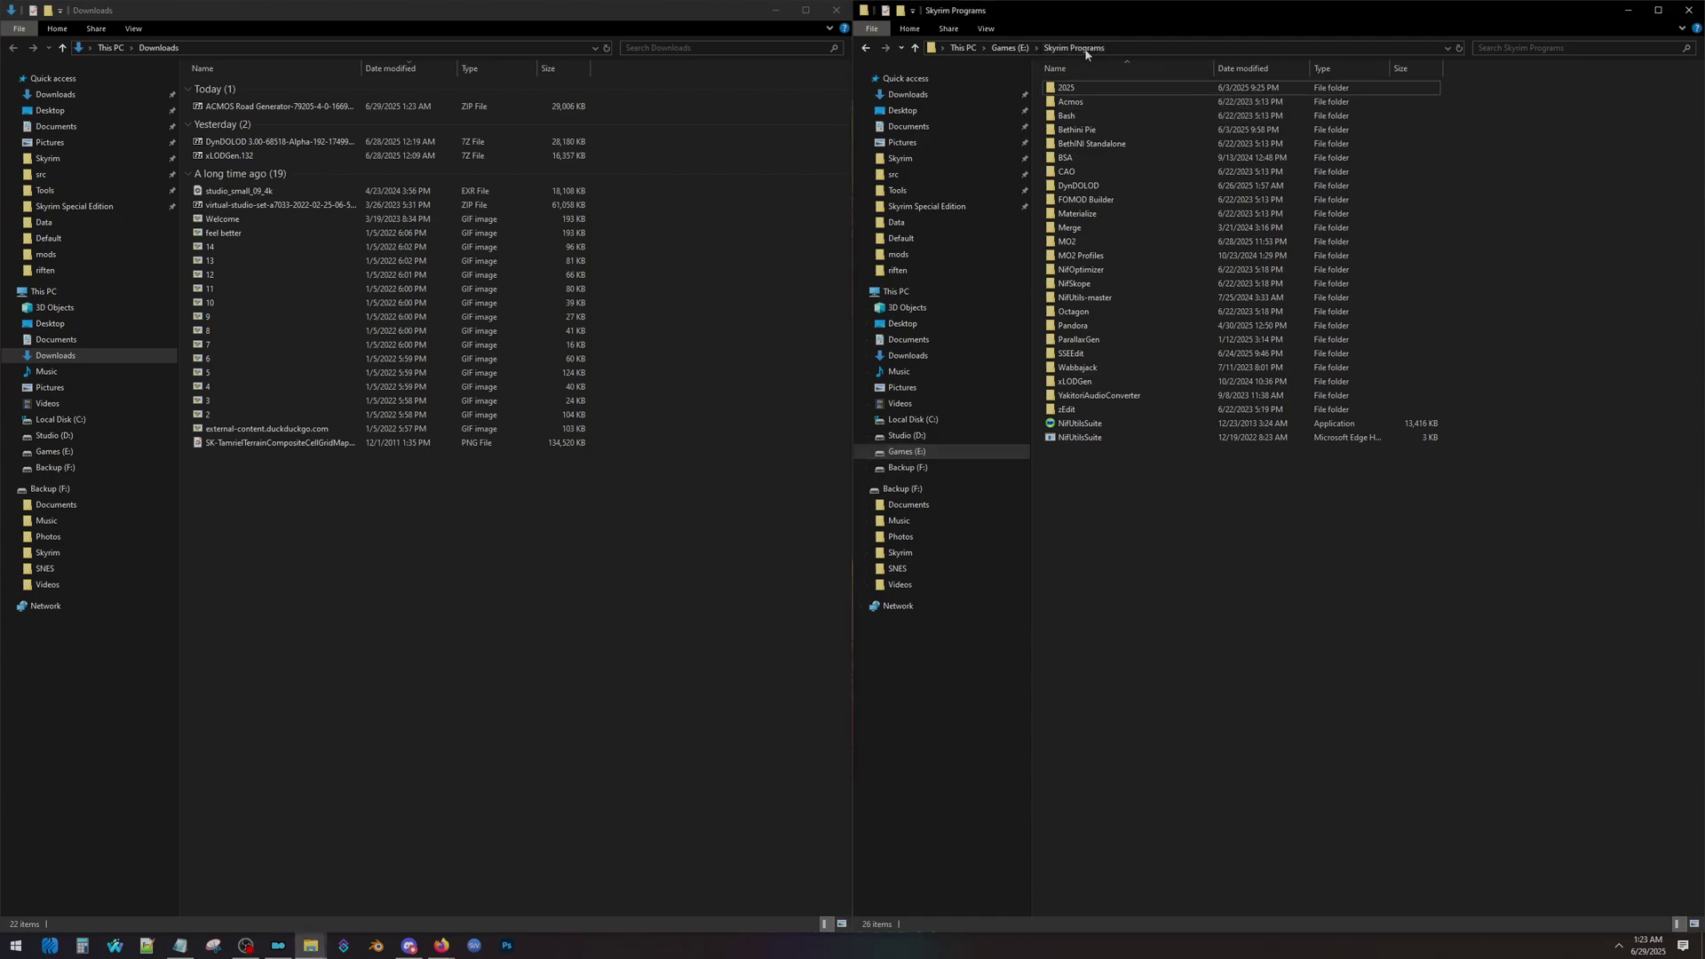
click(1101, 103)
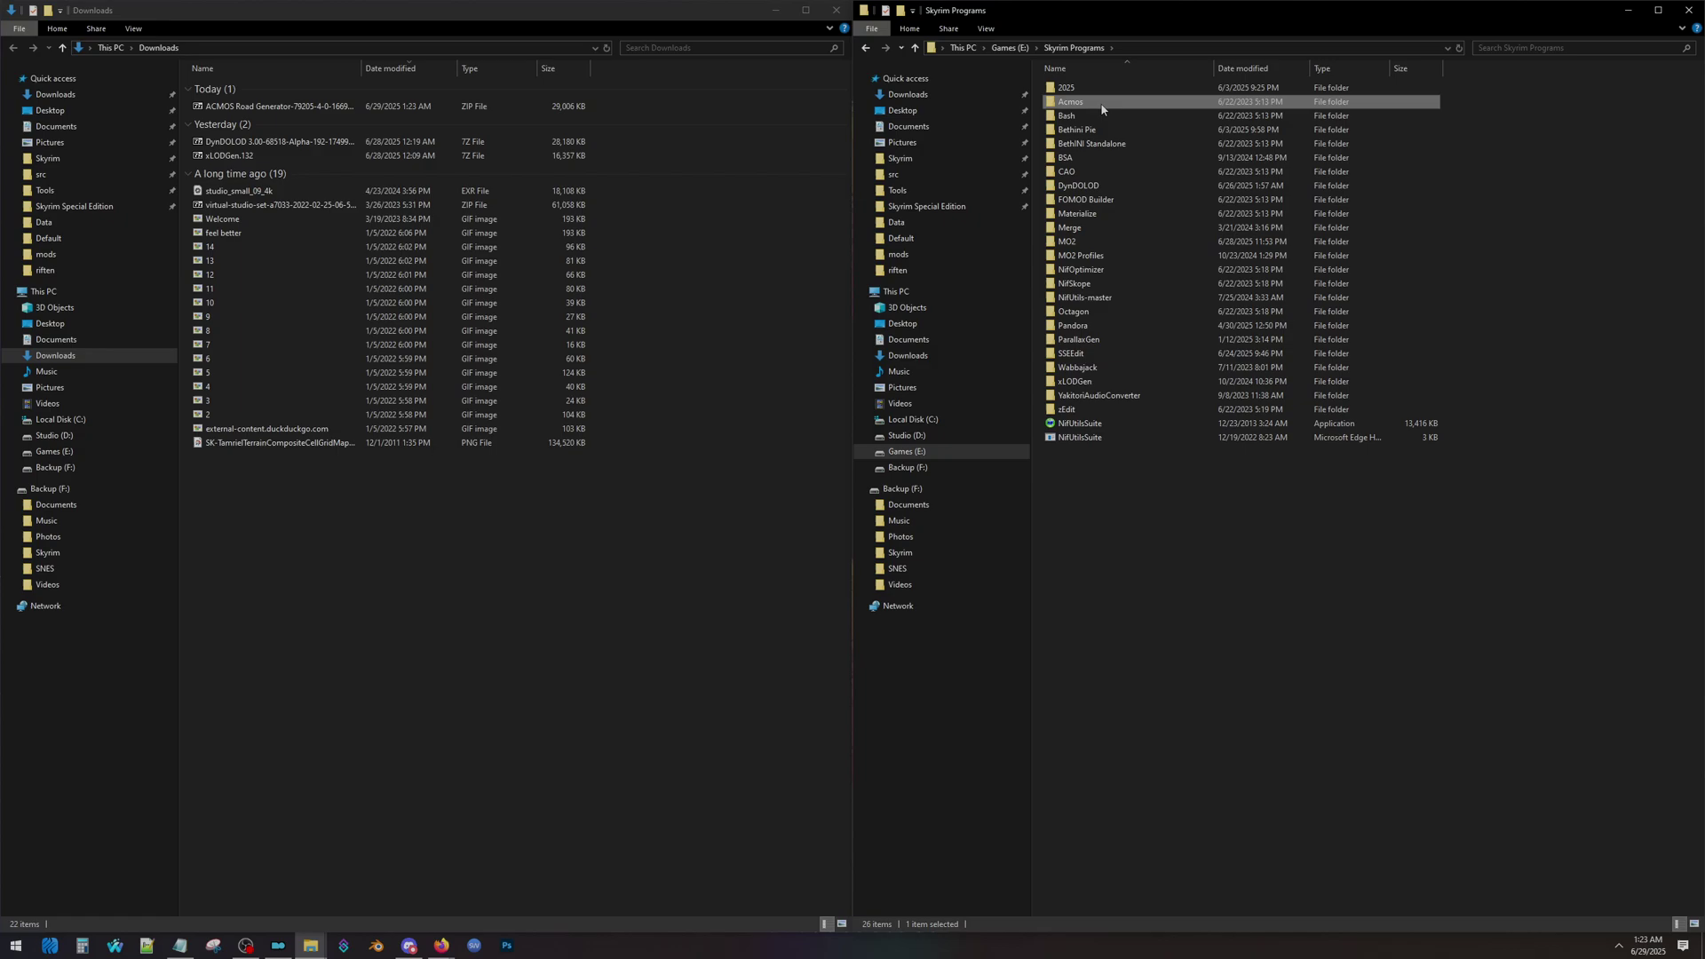
click(1117, 189)
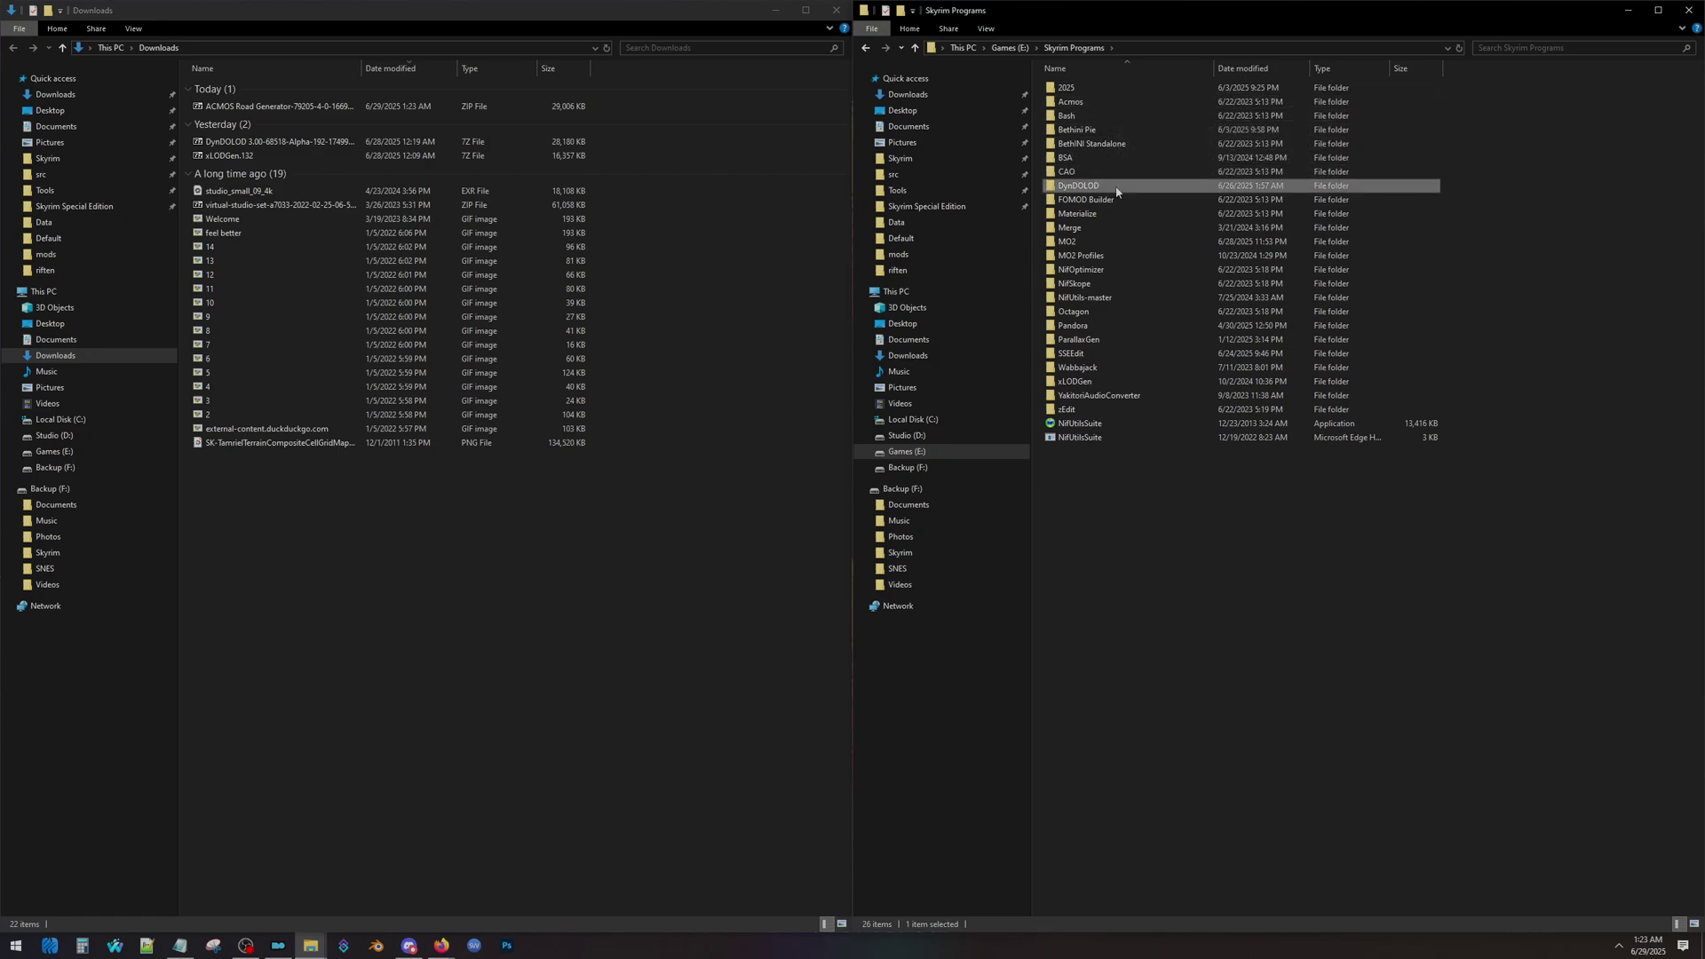
click(1126, 382)
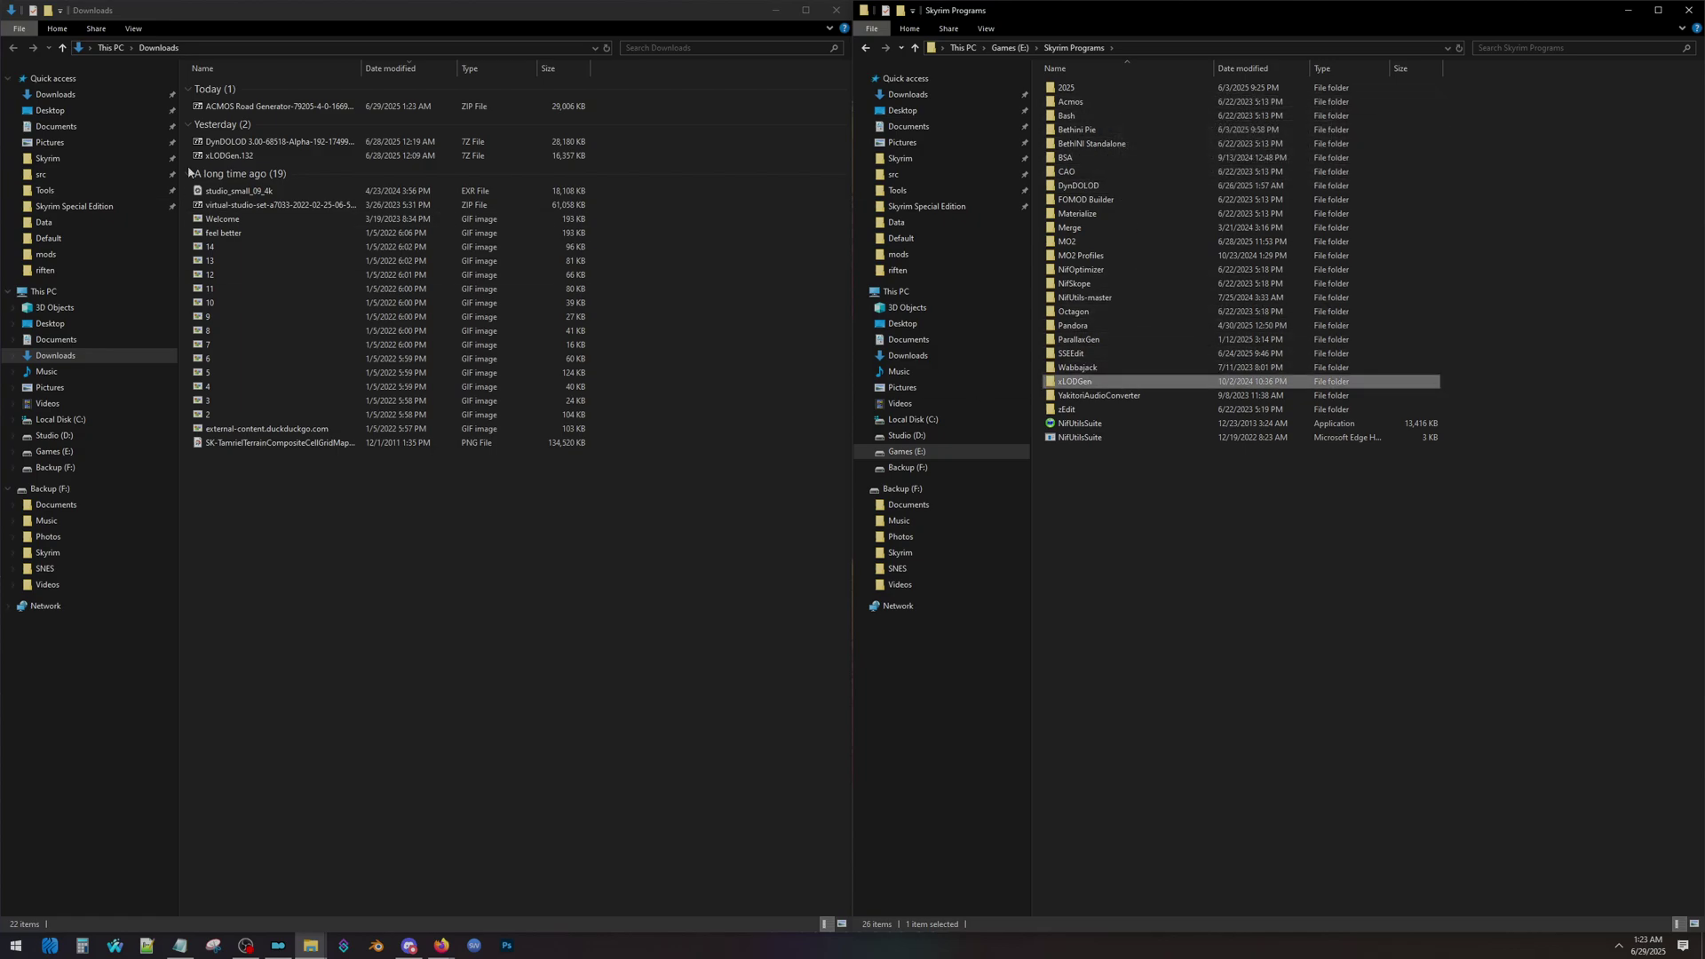
Step: Extract the xLODGen folder from the xLODGen.132 archive into Skyrim Programs, replacing the existing files
double_click(220, 157)
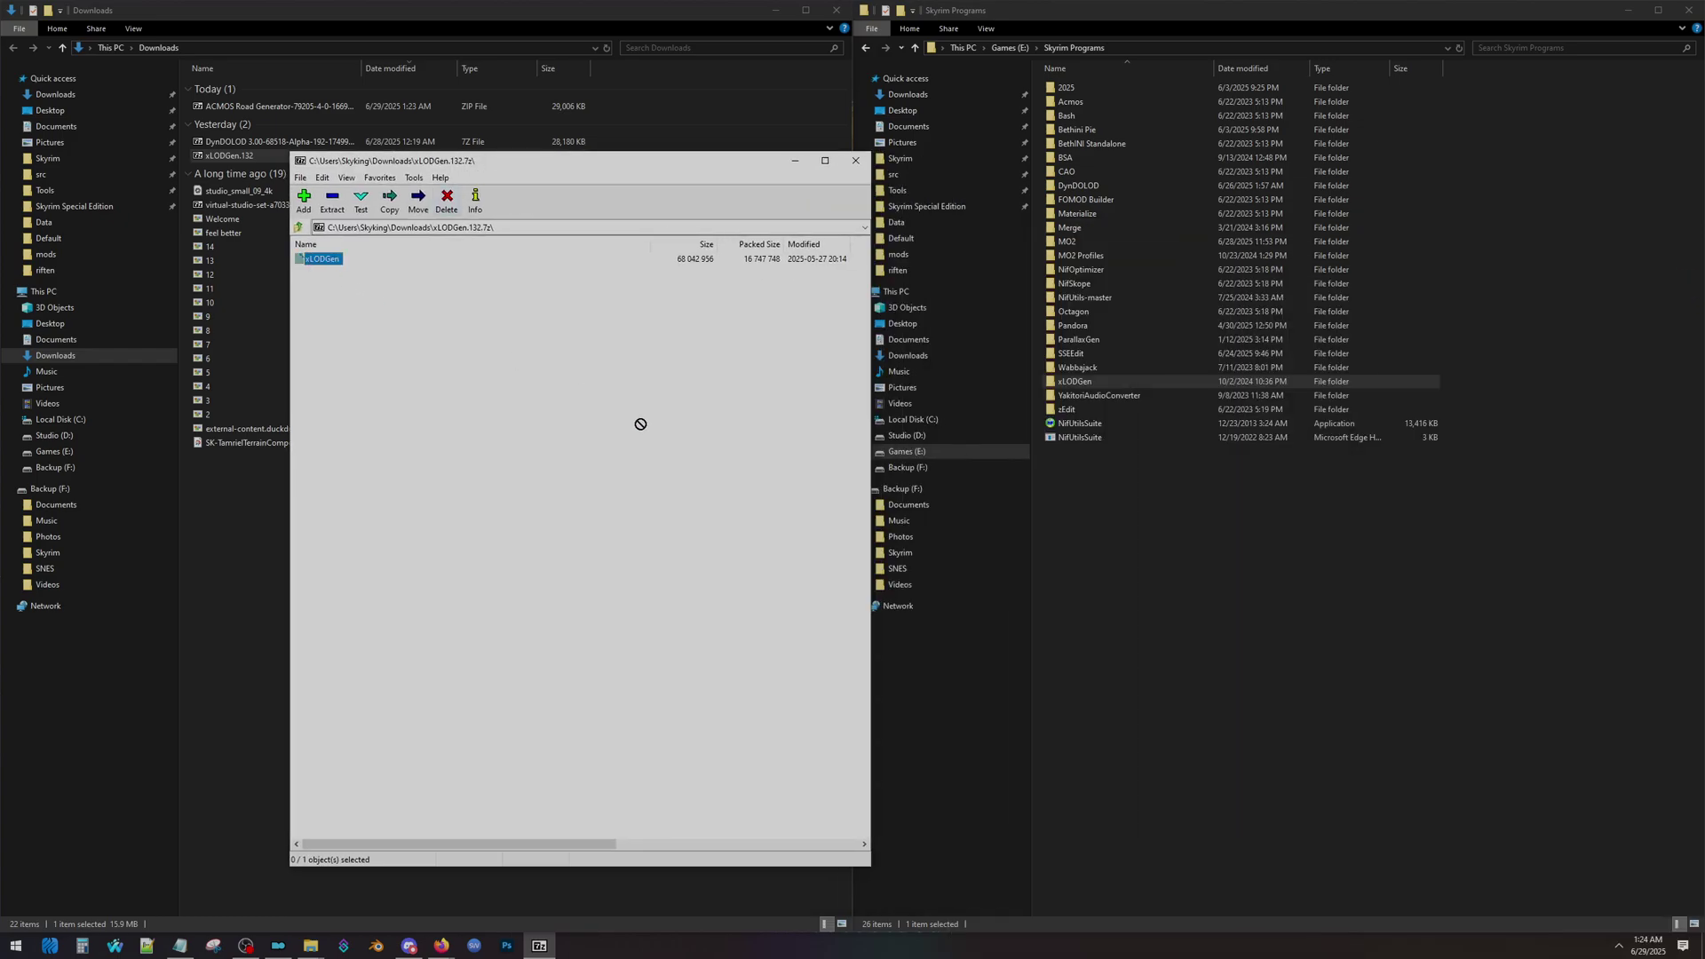
drag(1183, 593, 1184, 592)
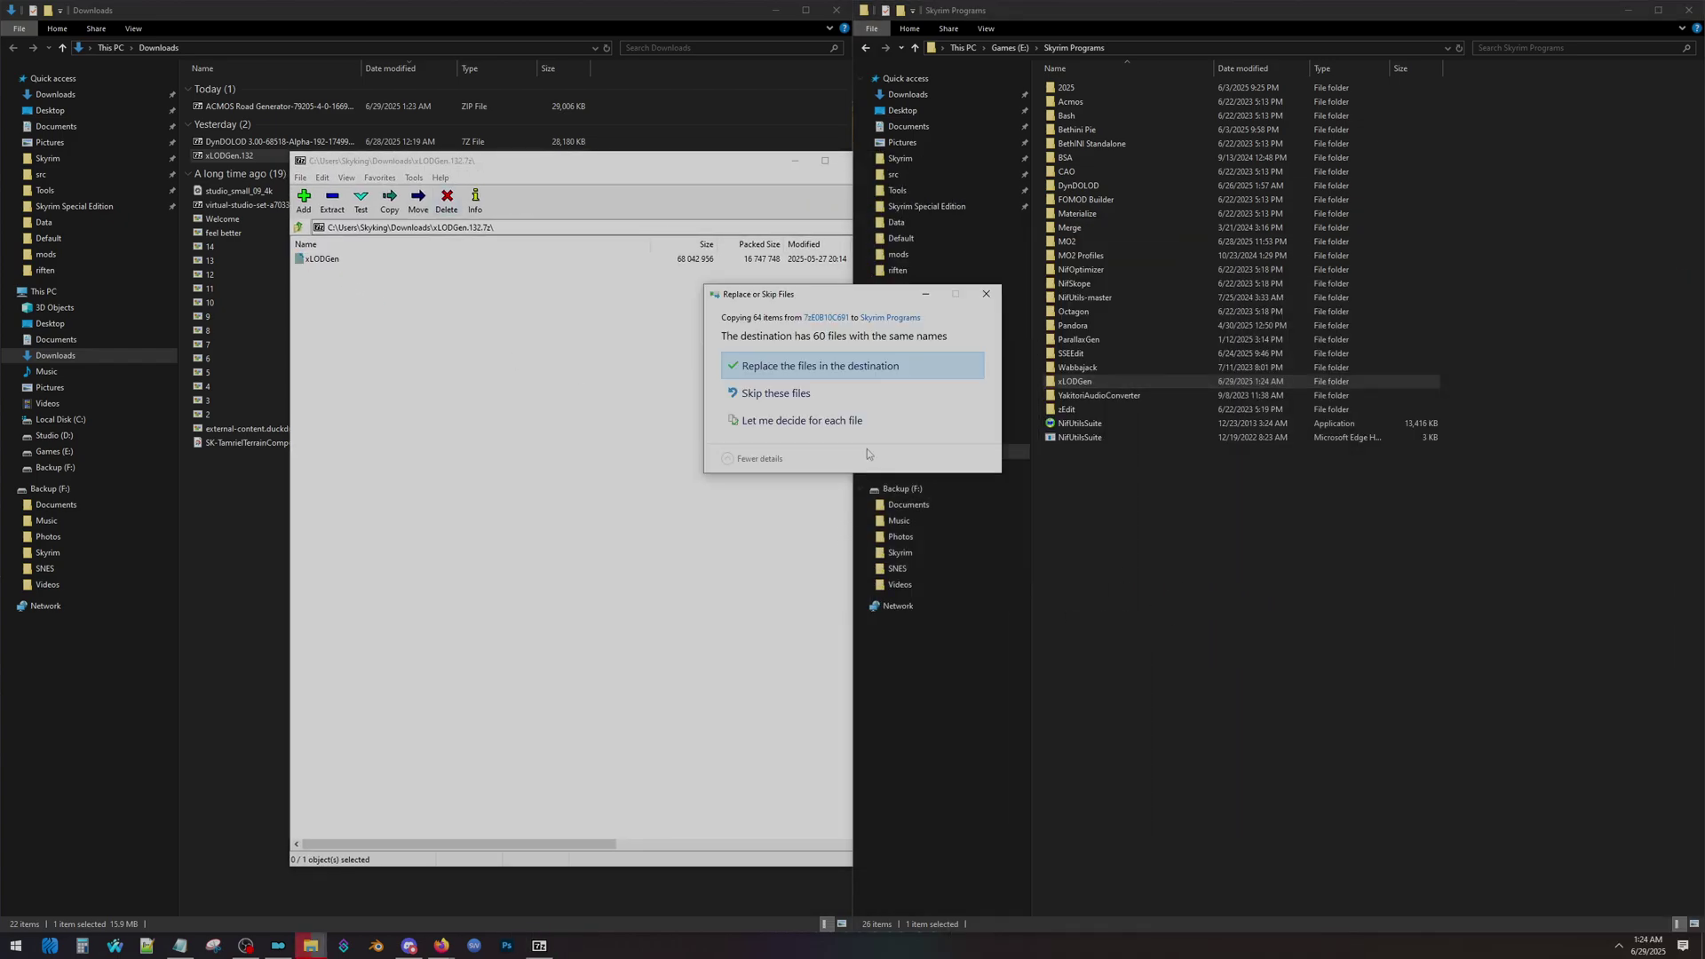
click(790, 374)
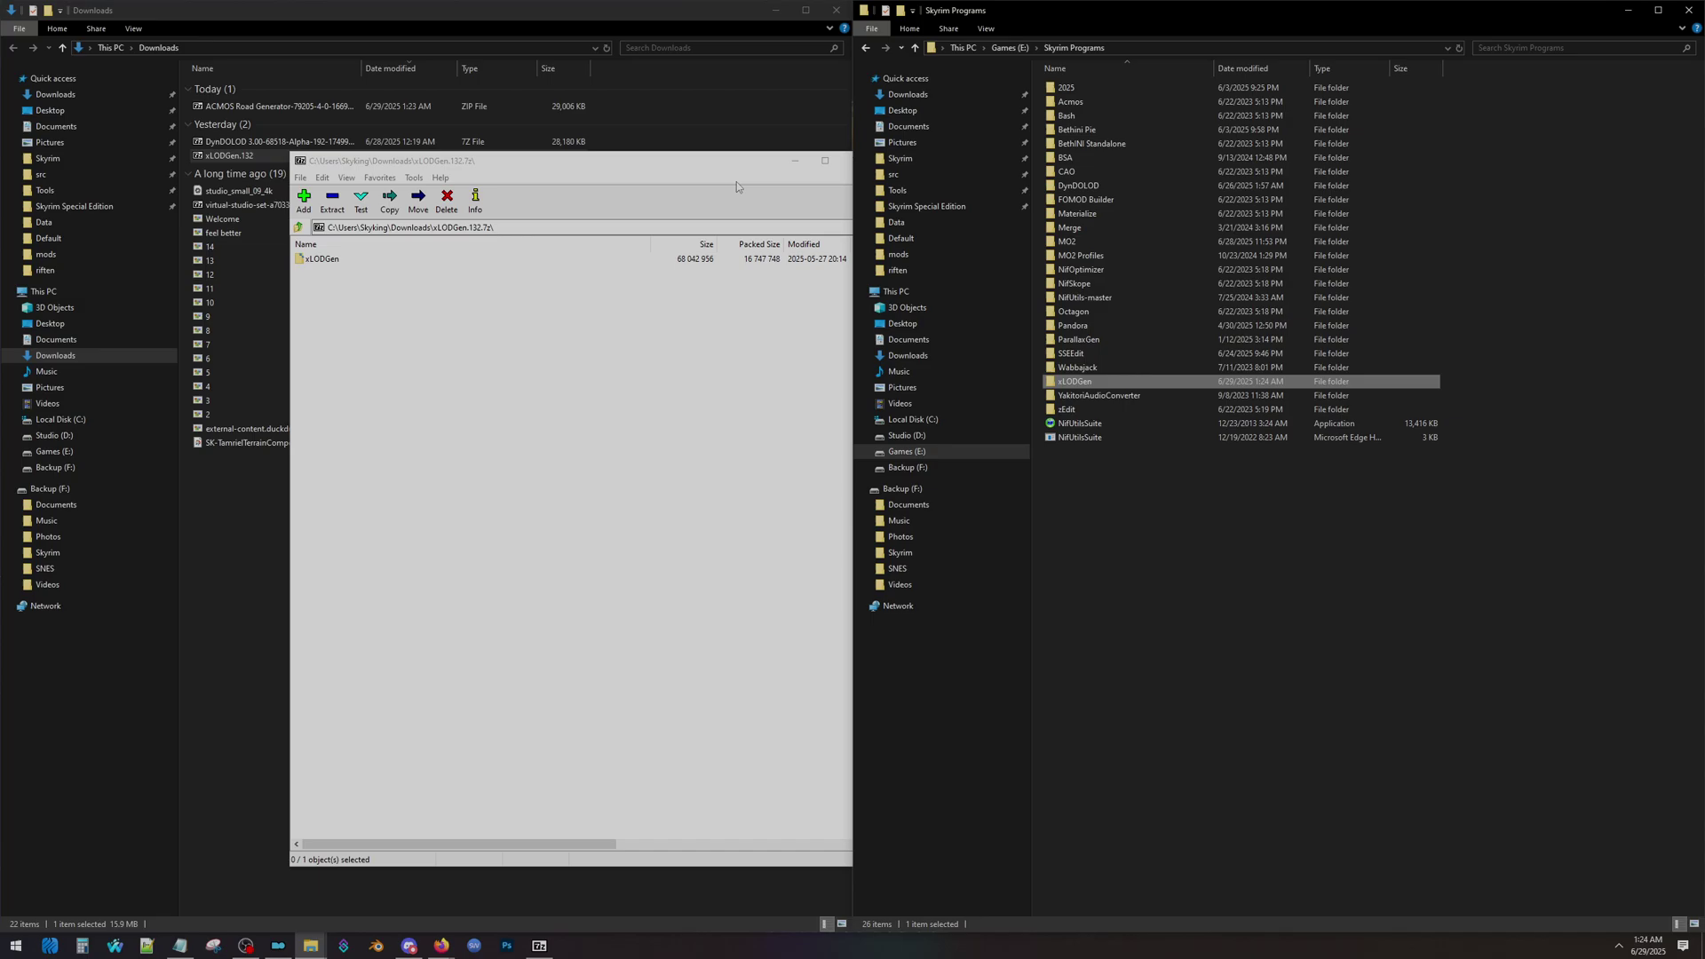
click(854, 163)
Step: Extract the DynDOLOD folder from the DynDOLOD 3.00 archive into Skyrim Programs
double_click(310, 144)
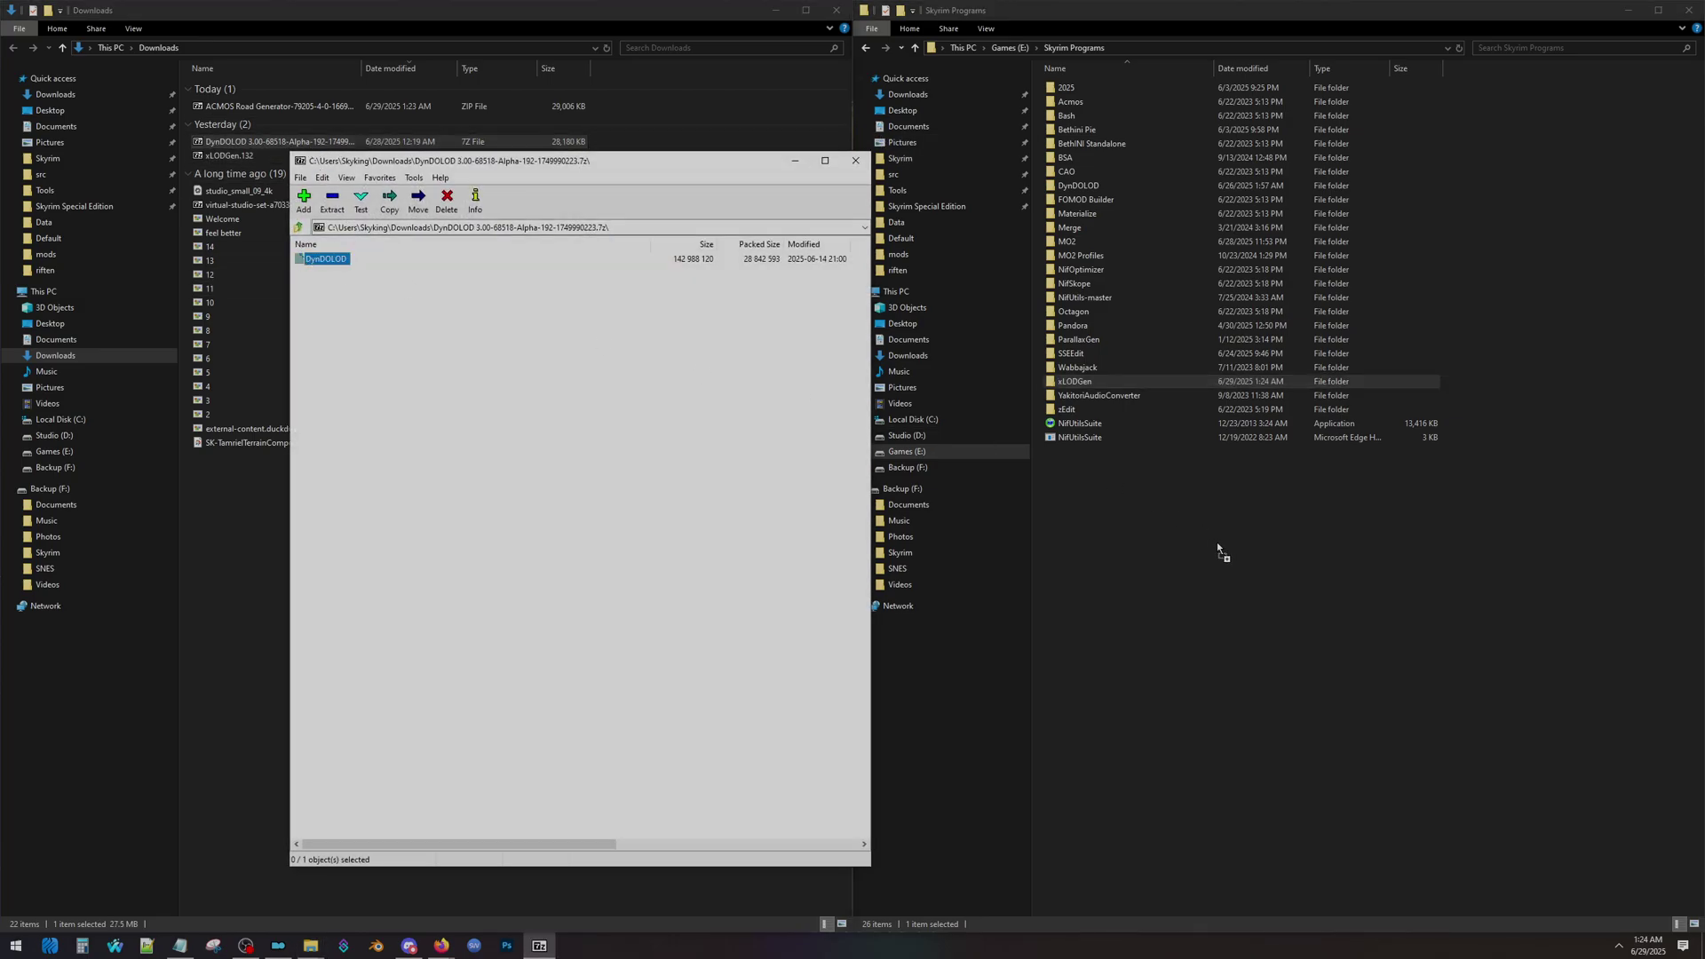
drag(1218, 550, 1218, 551)
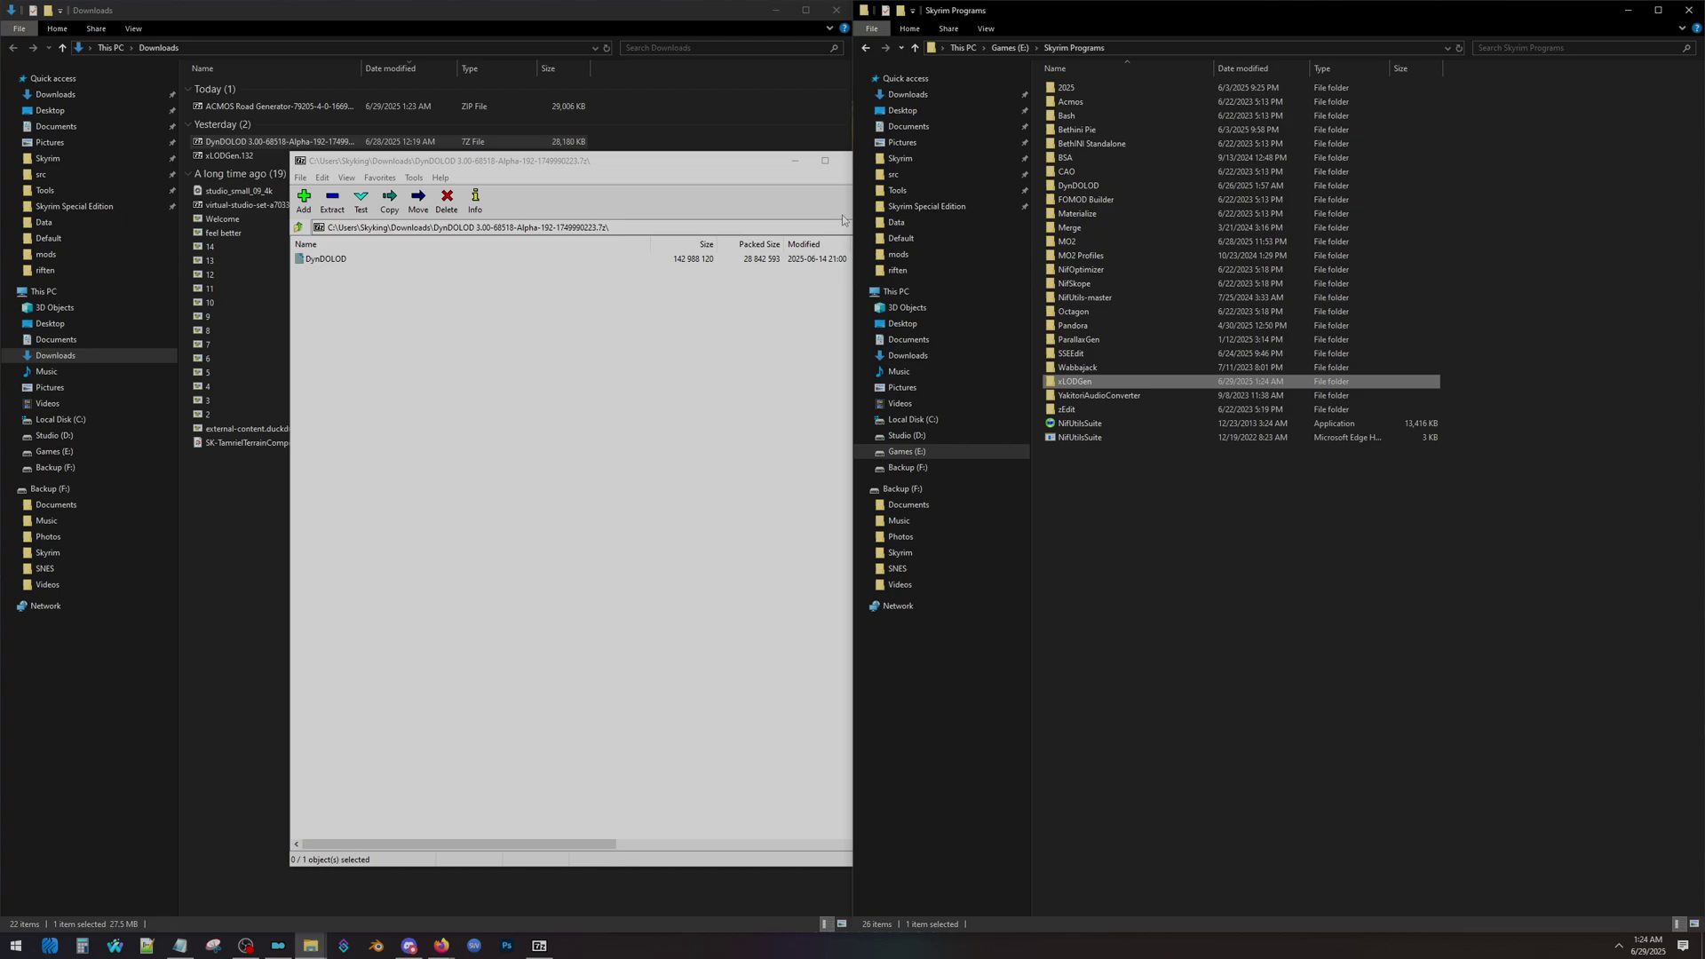
click(858, 165)
Step: Extract the full contents of the ACMOS Road Generator archive into the Acmos folder, replacing existing files
double_click(304, 107)
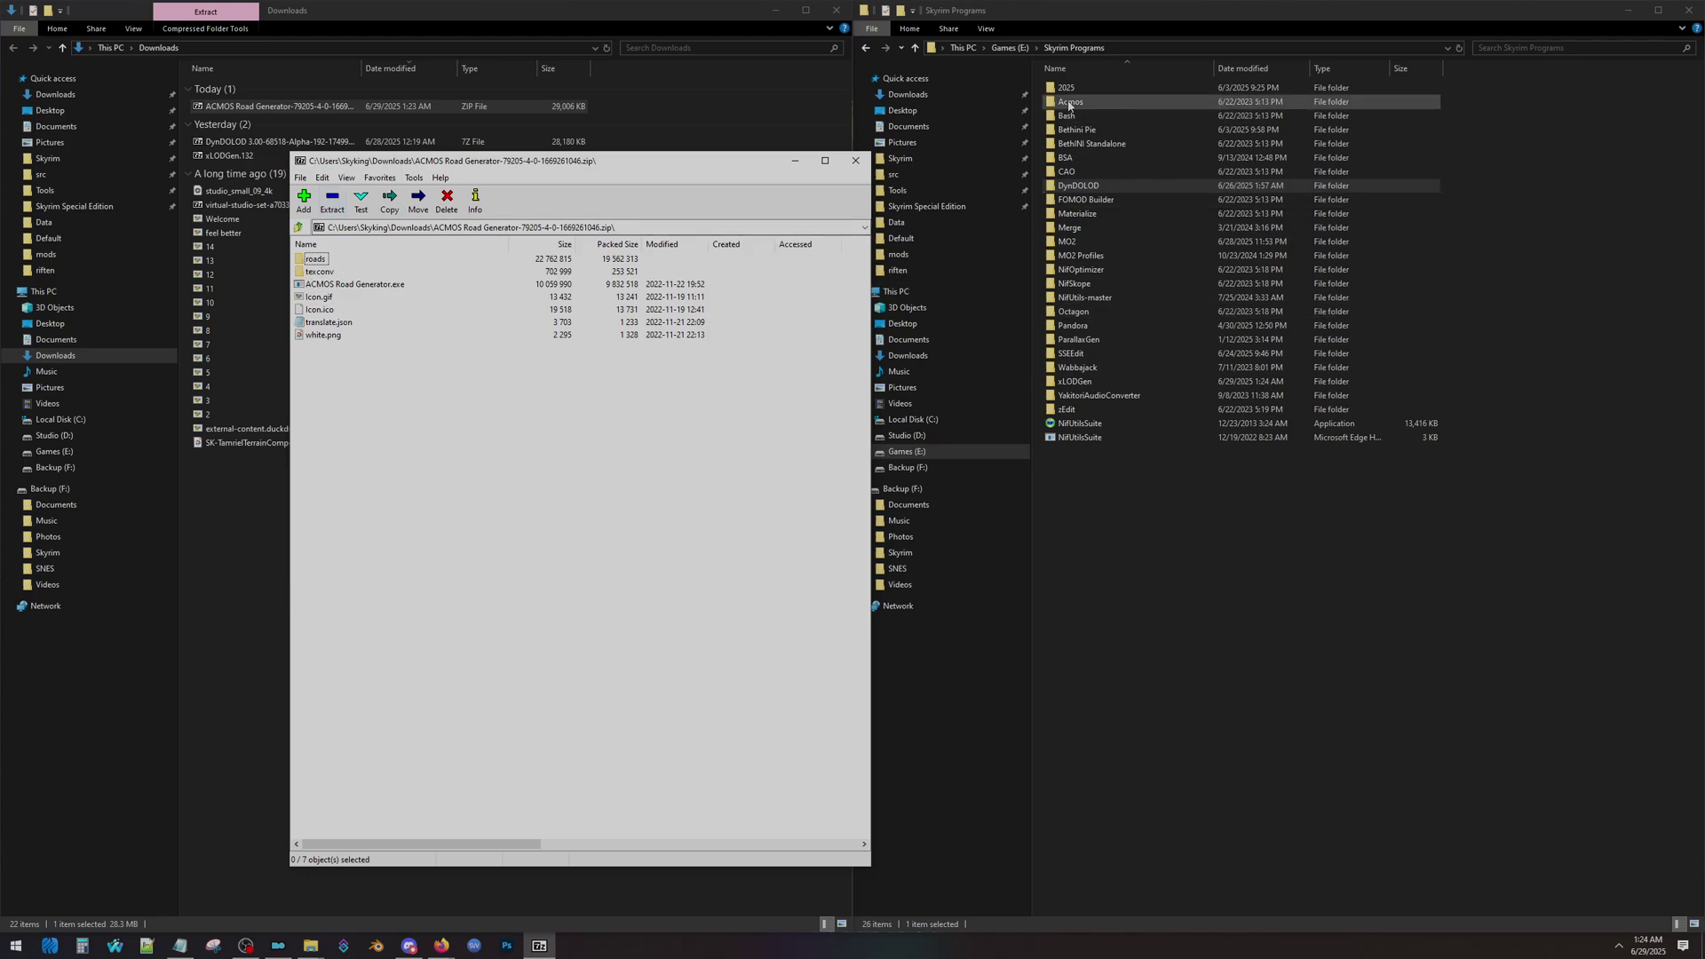
drag(435, 398, 1093, 108)
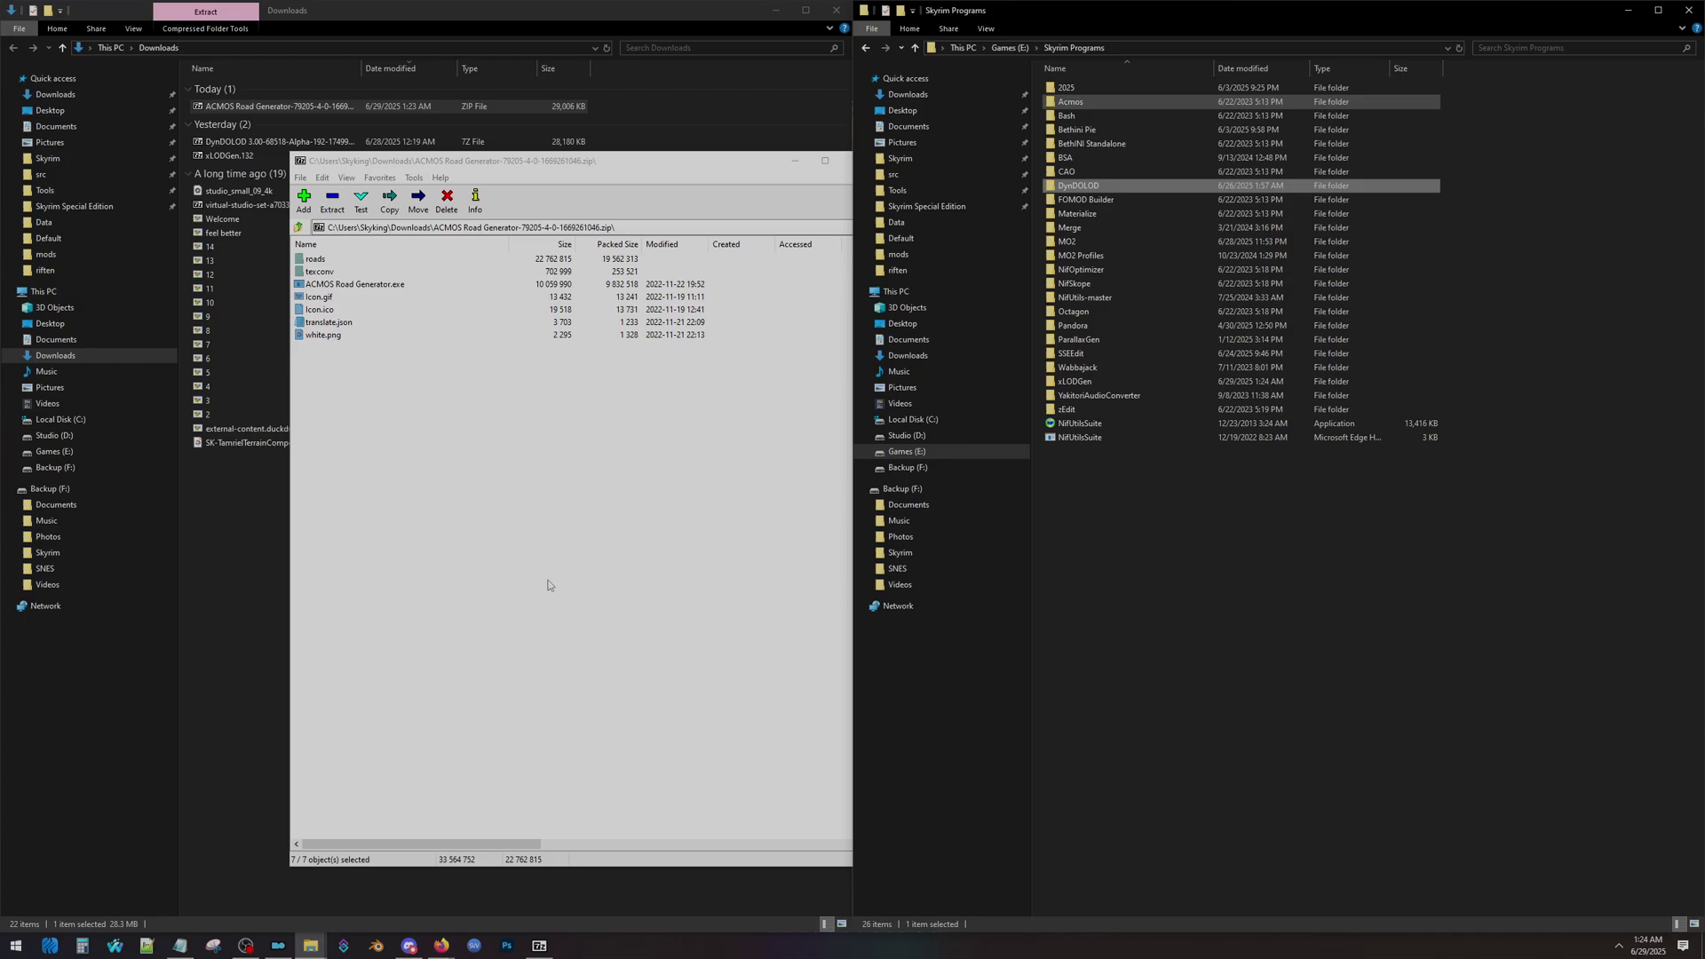
click(813, 369)
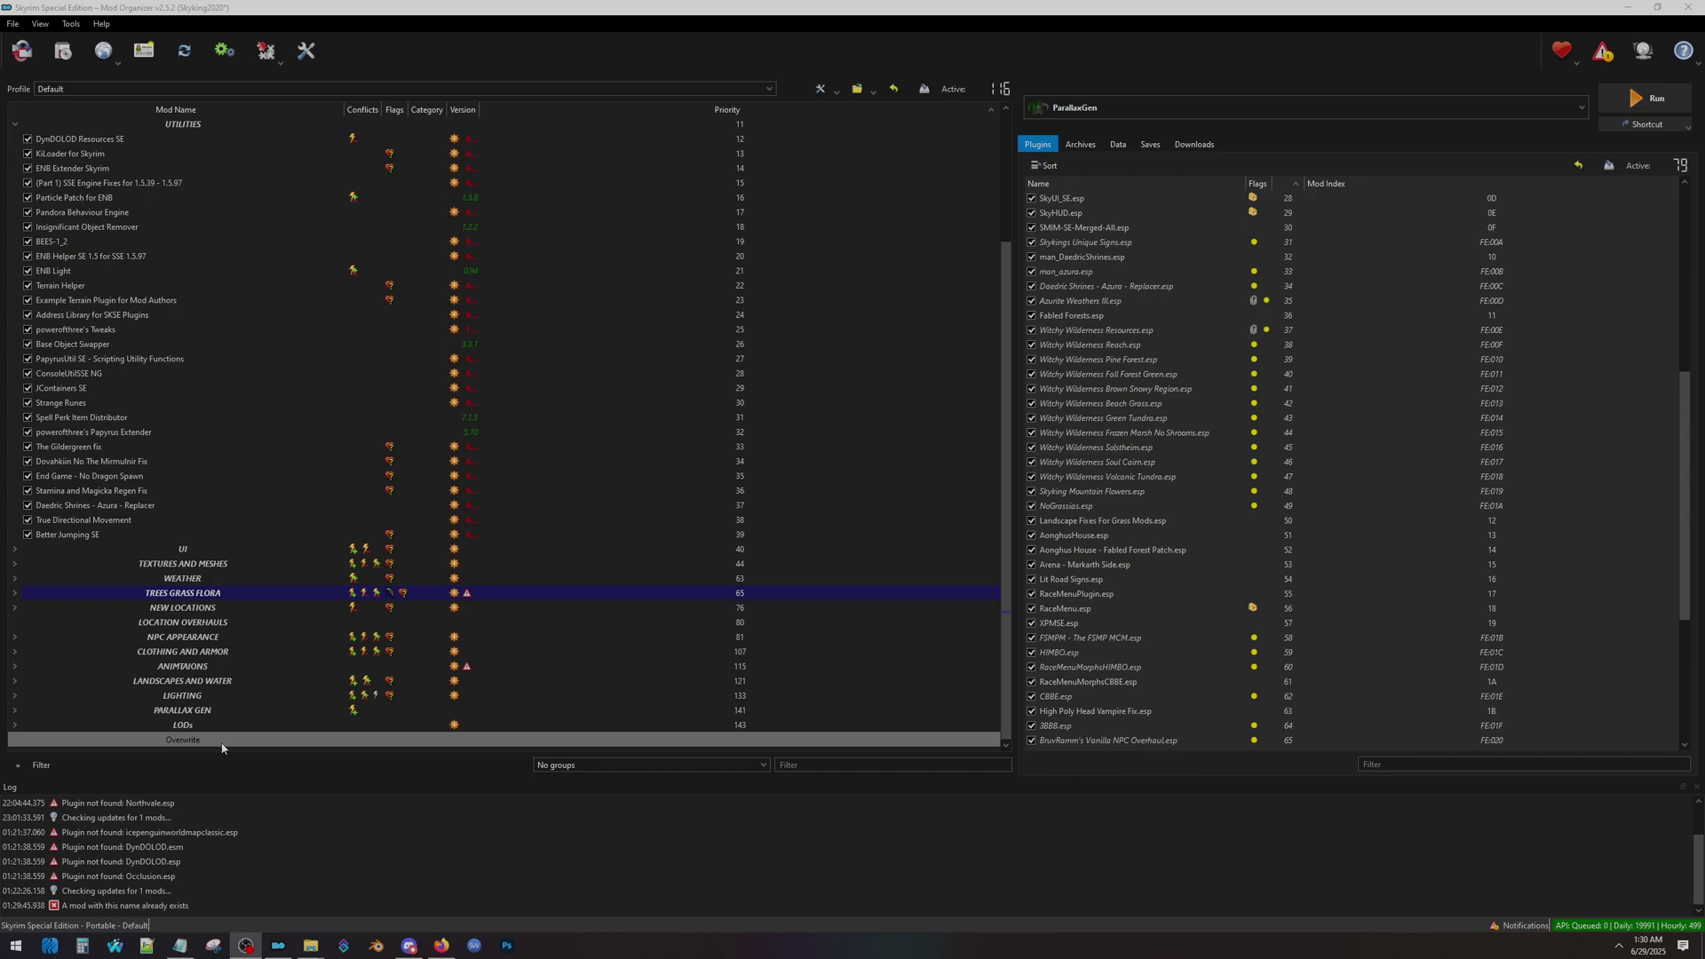
Step: Create an empty mod named XLODGENOUTPUT in Mod Organizer, enable it and check its file tree
right_click(192, 742)
mouse_move(226, 752)
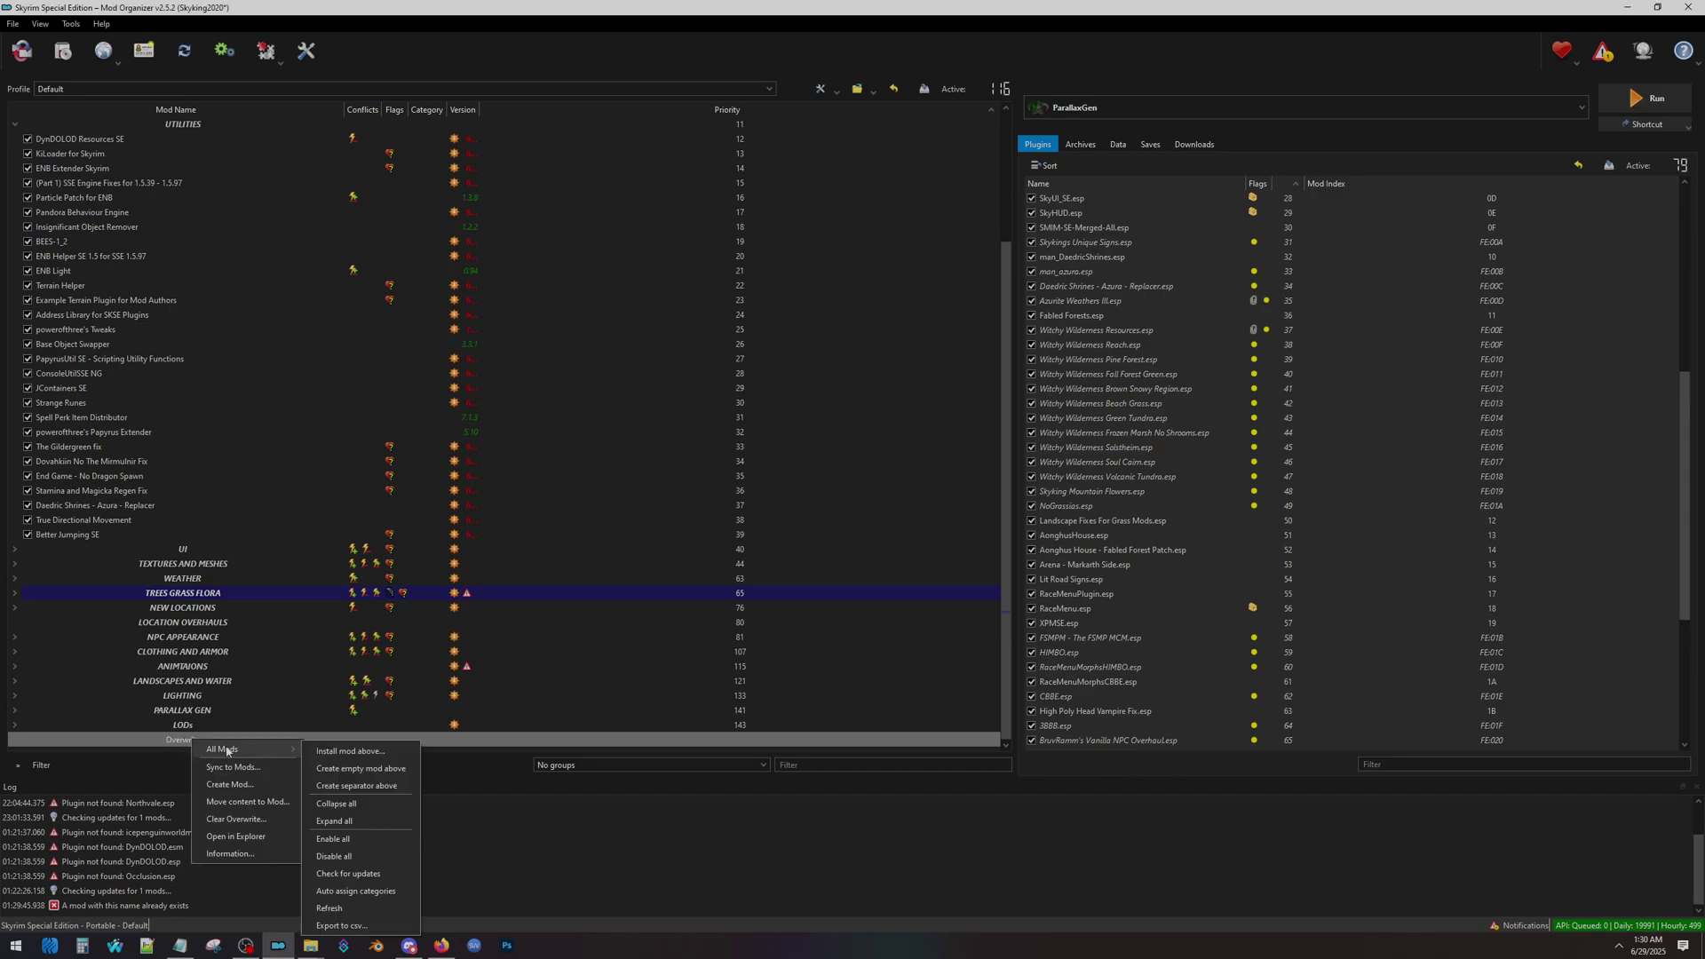
click(361, 769)
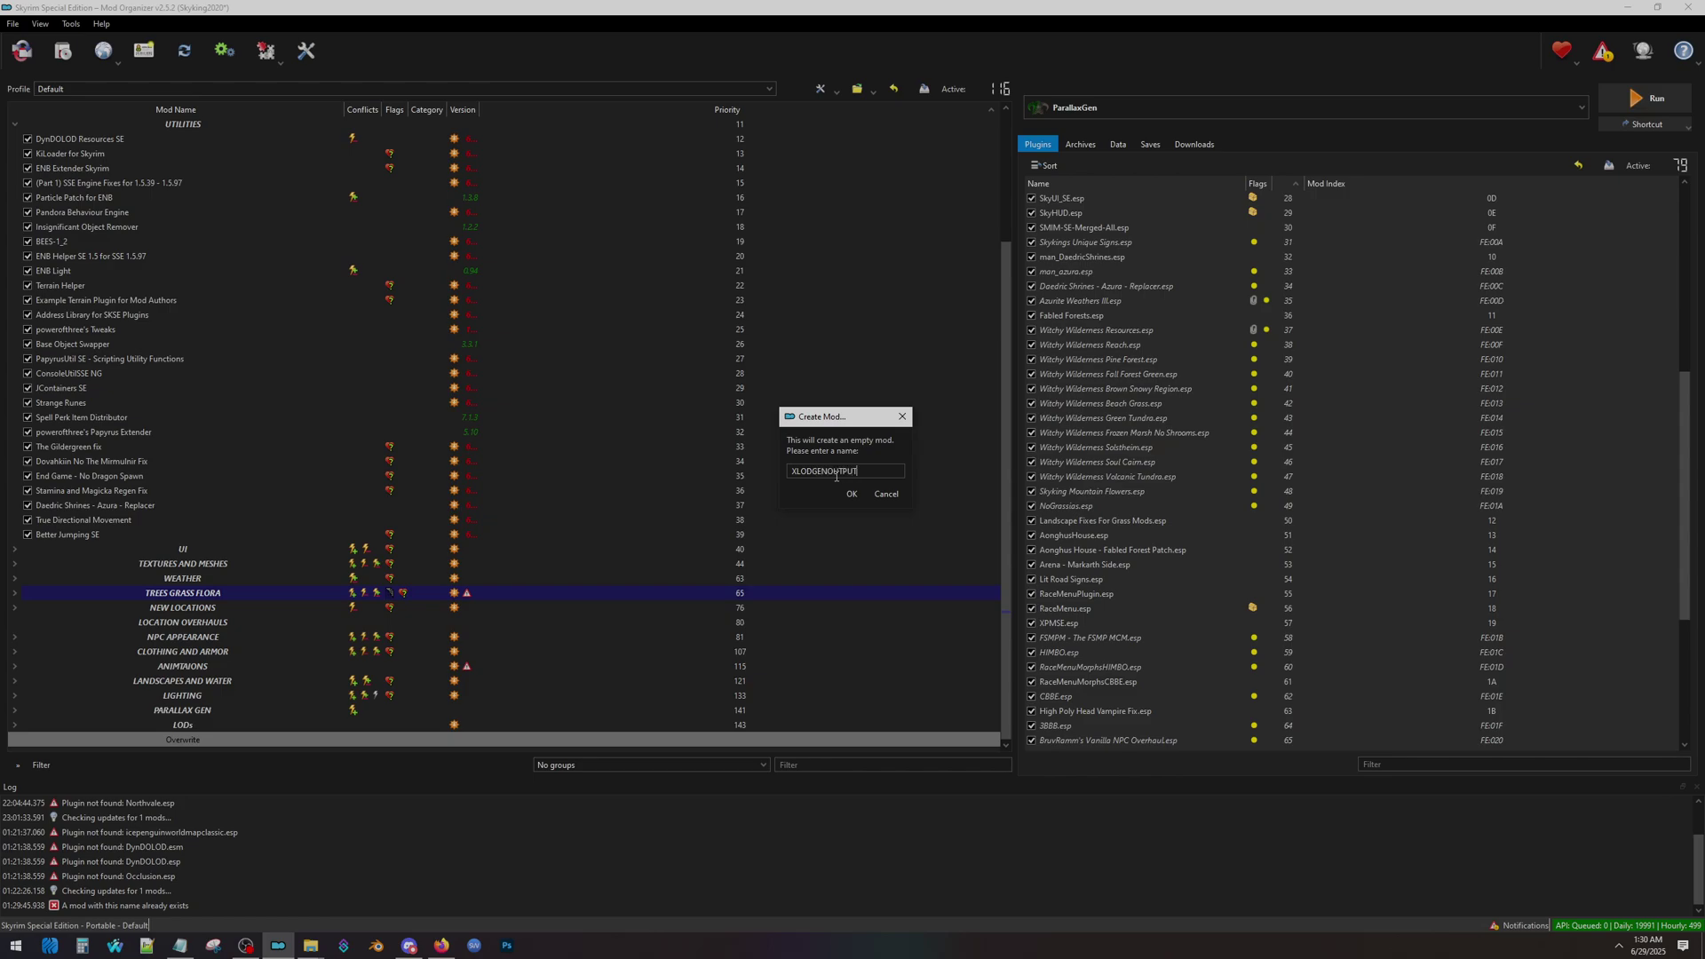
text(XLODGENOUTPUT)
key(Return)
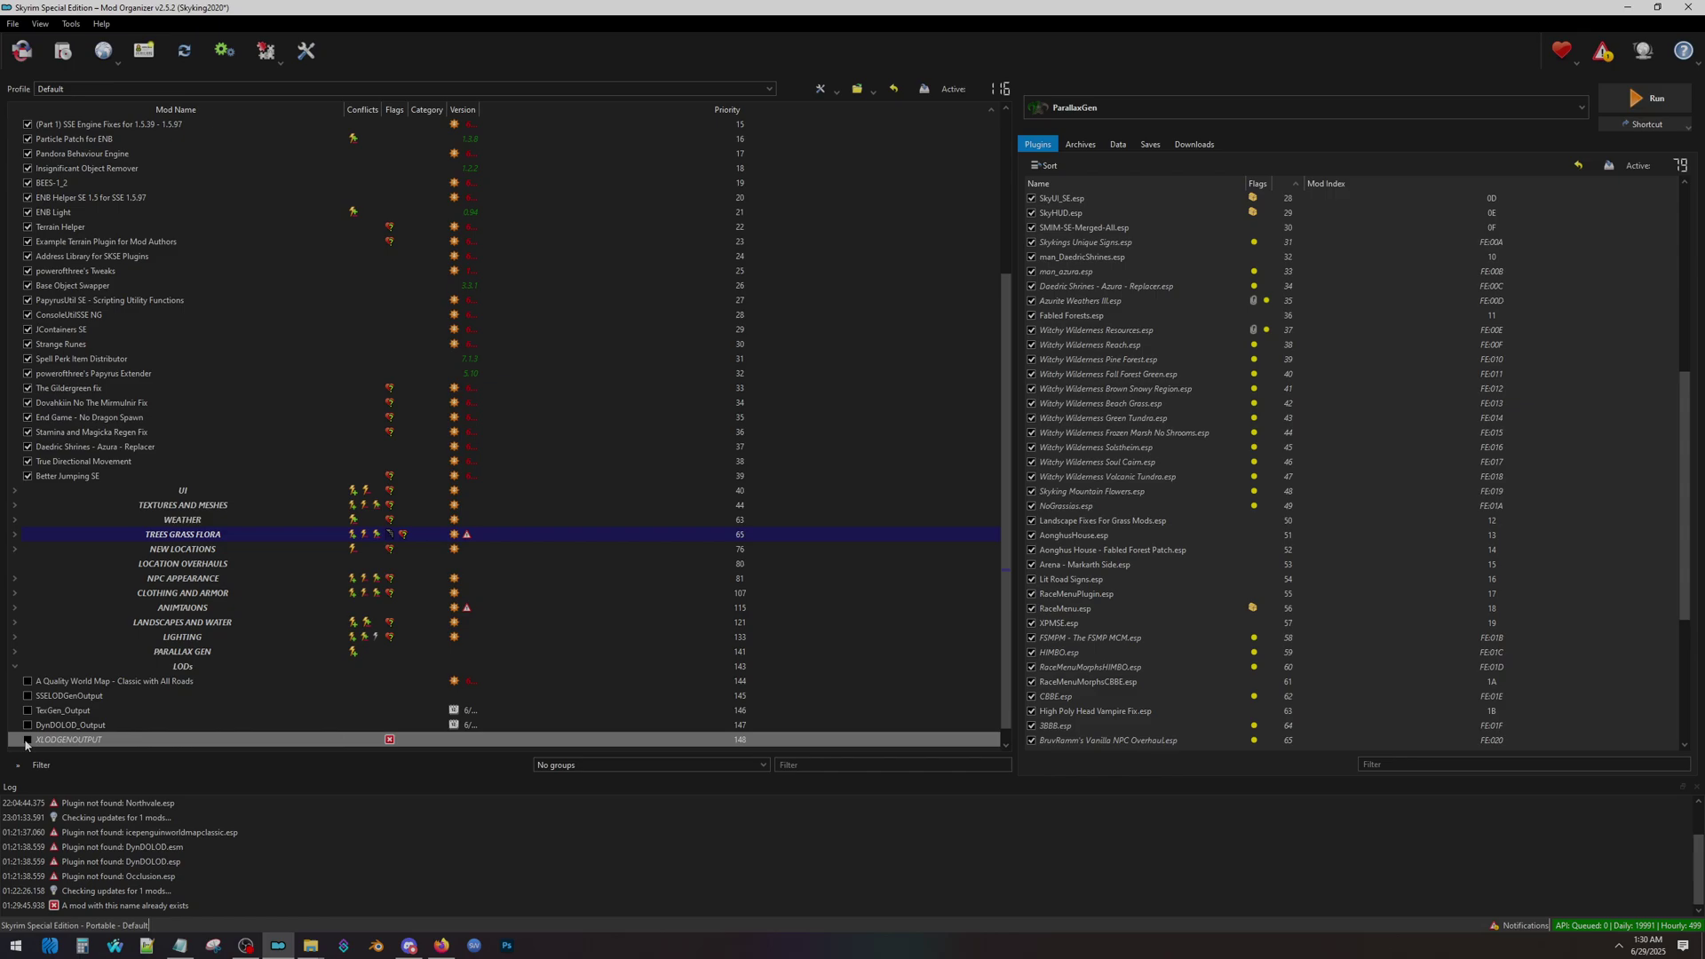
double_click(60, 740)
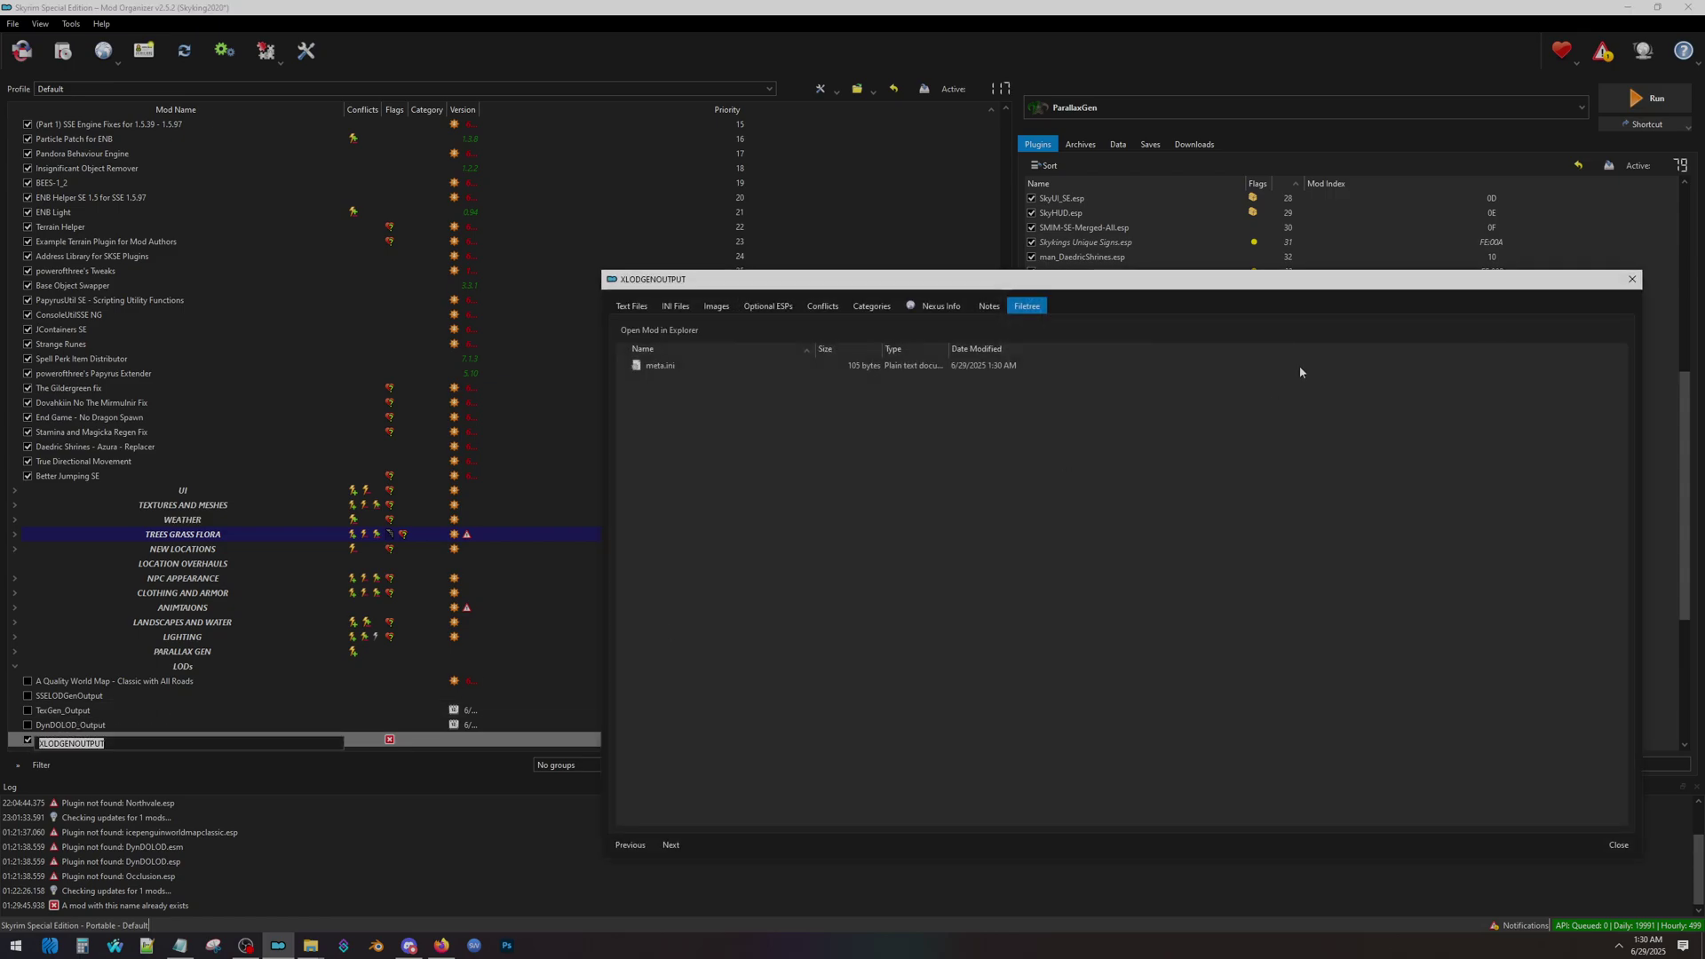
click(1632, 279)
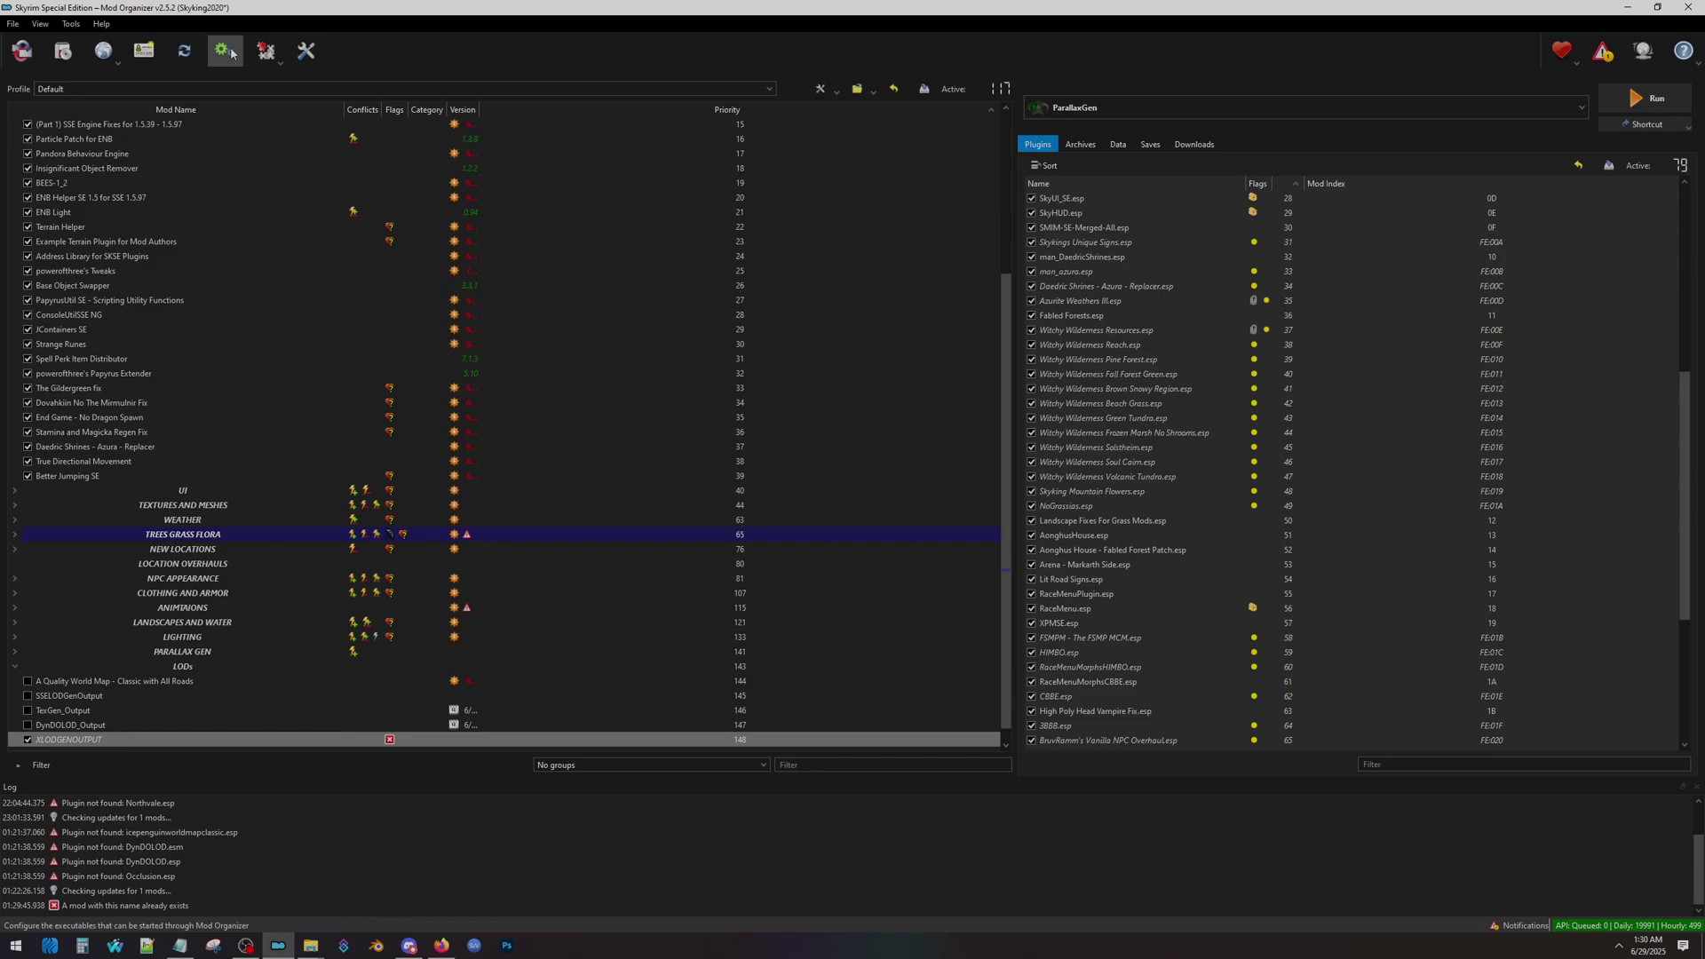
Step: Add SSELODGenx64 from the xLODGen folder in Skyrim Programs as a new Mod Organizer executable
click(226, 52)
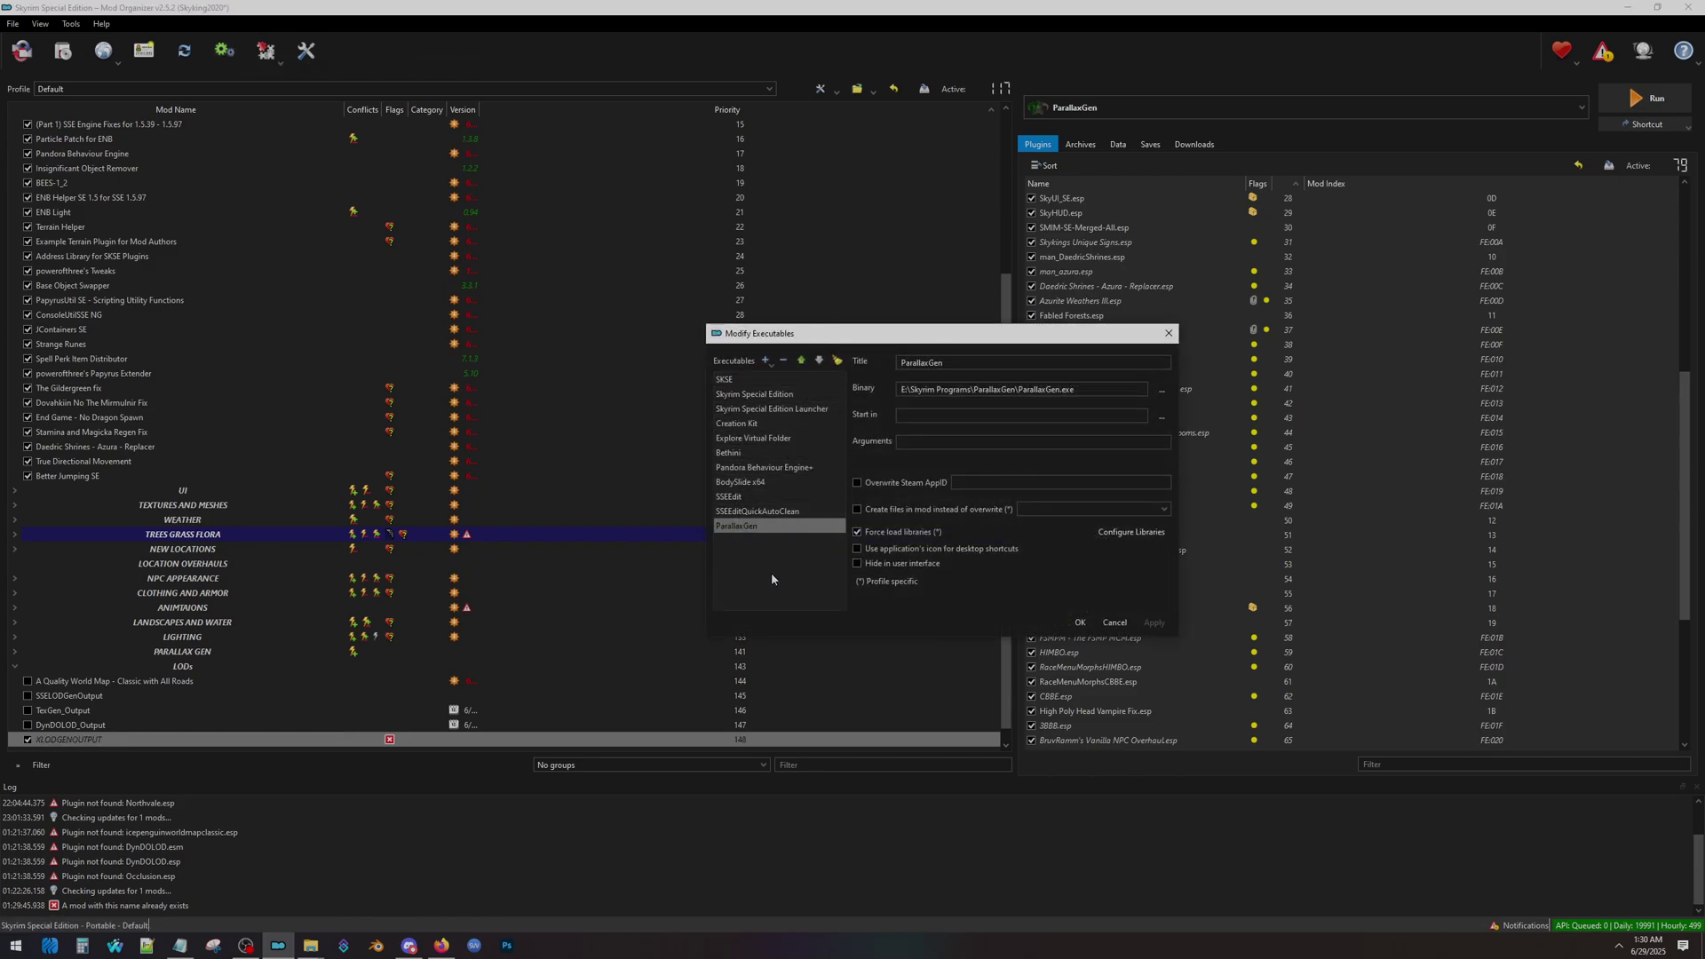
click(766, 361)
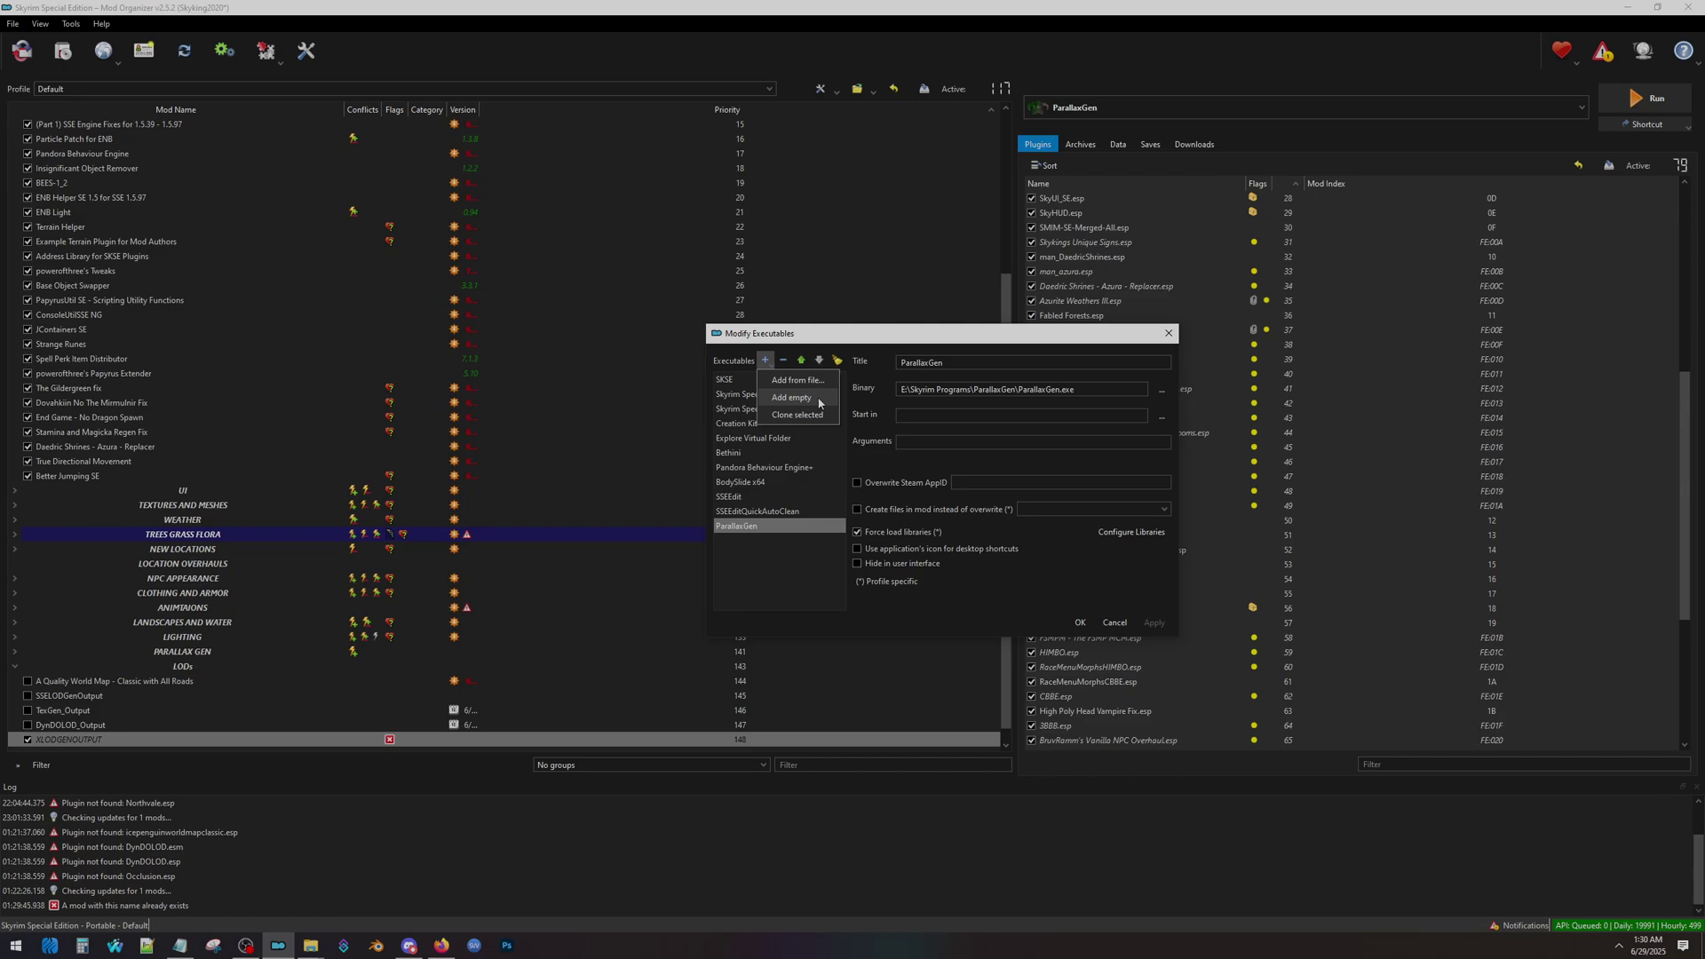
click(797, 382)
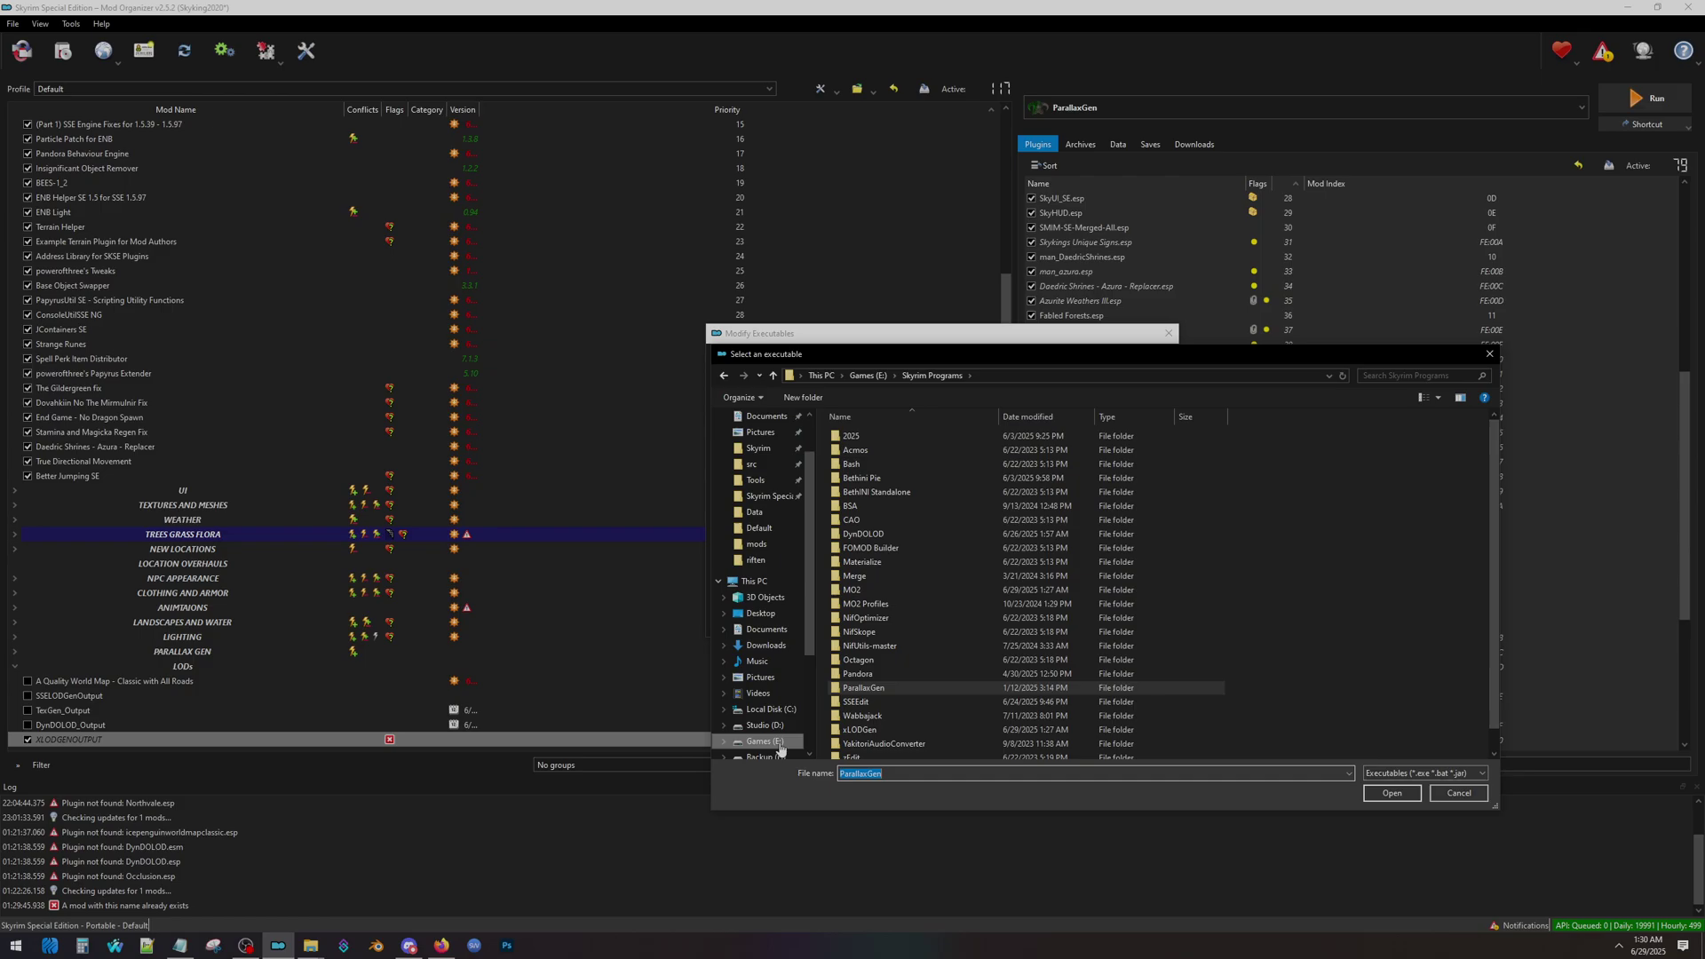
scroll(879, 462, down, 1)
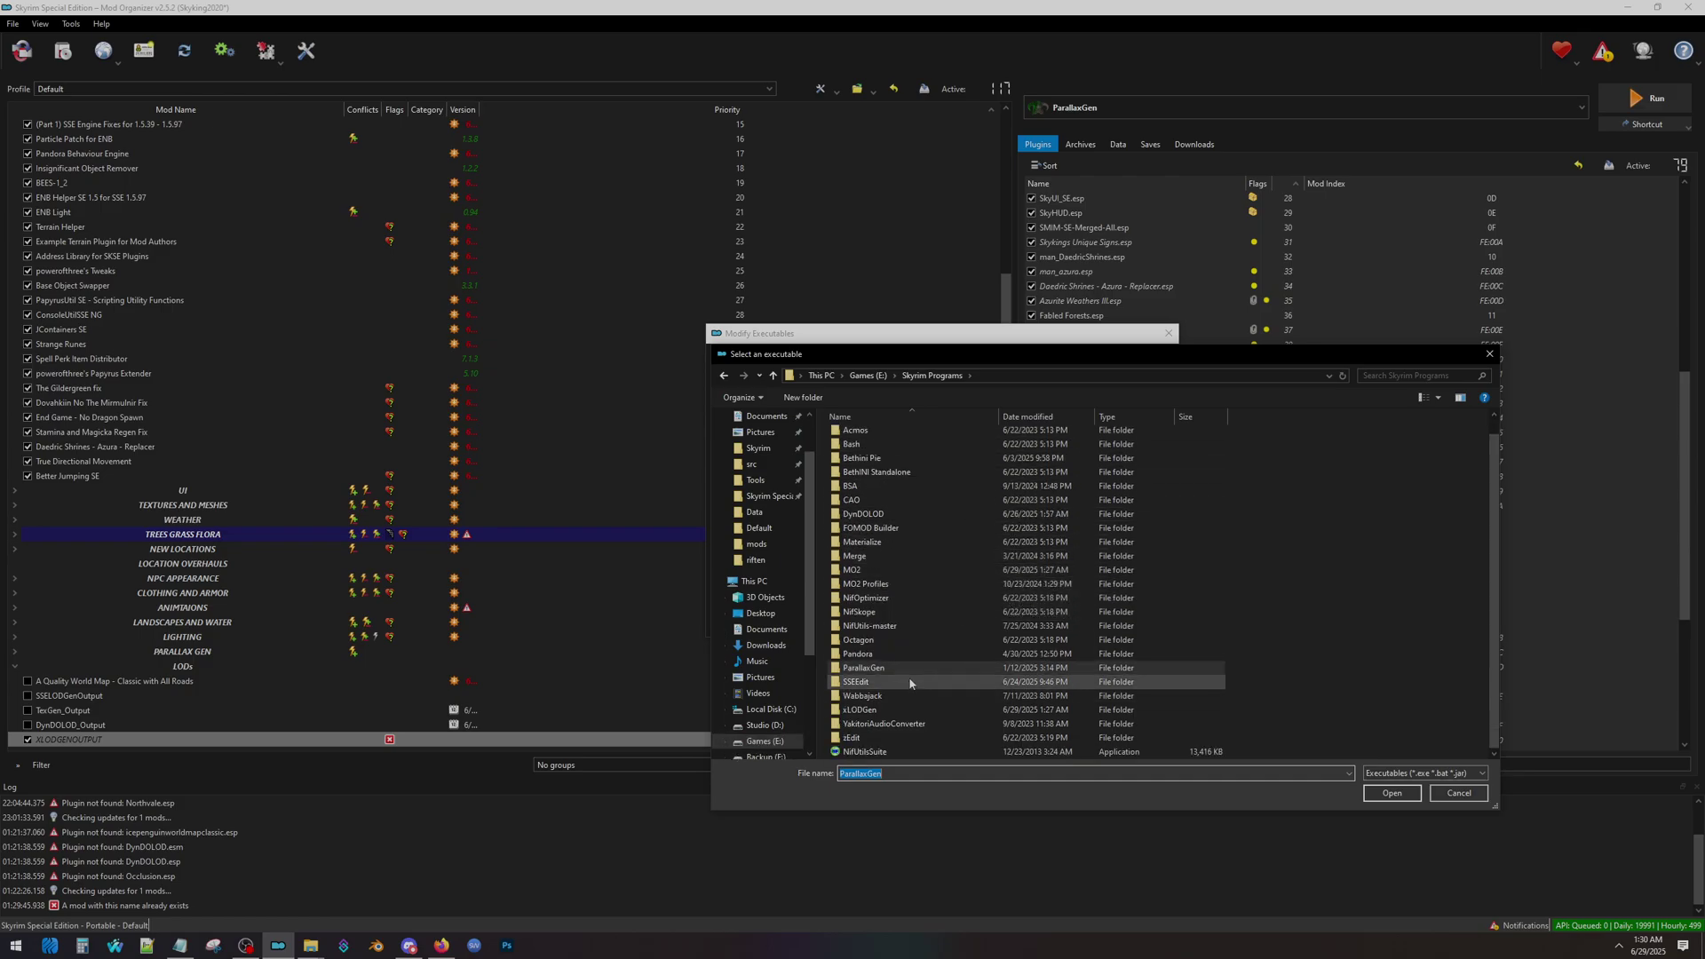
double_click(897, 710)
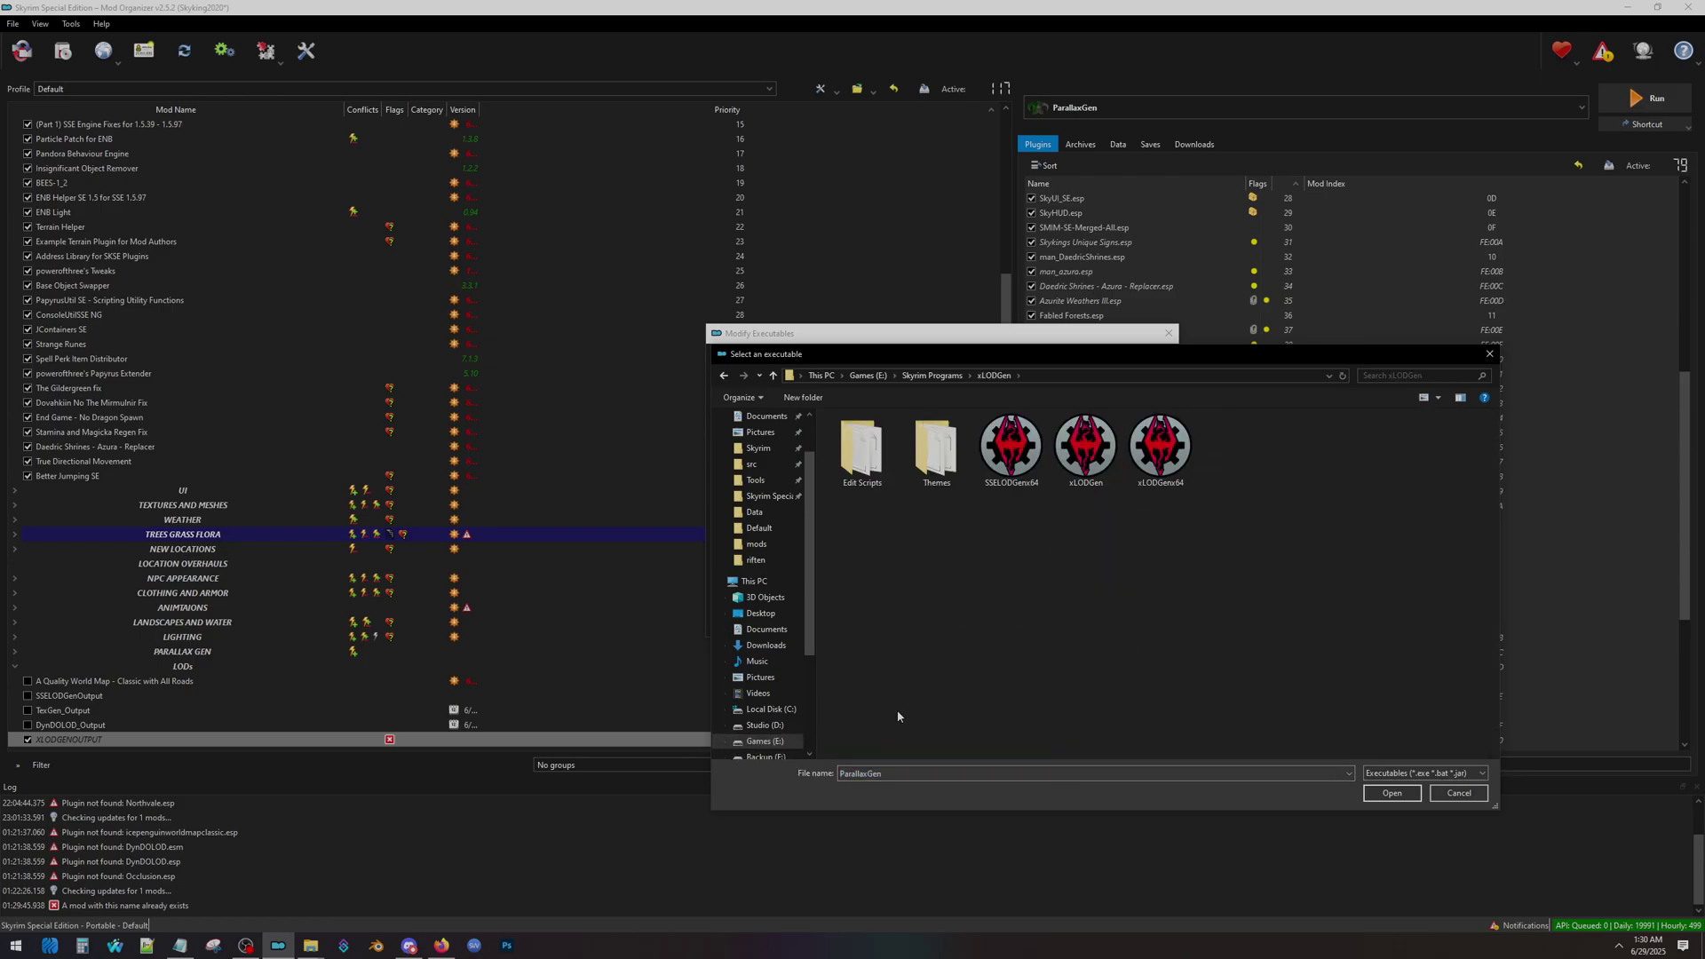
double_click(1009, 447)
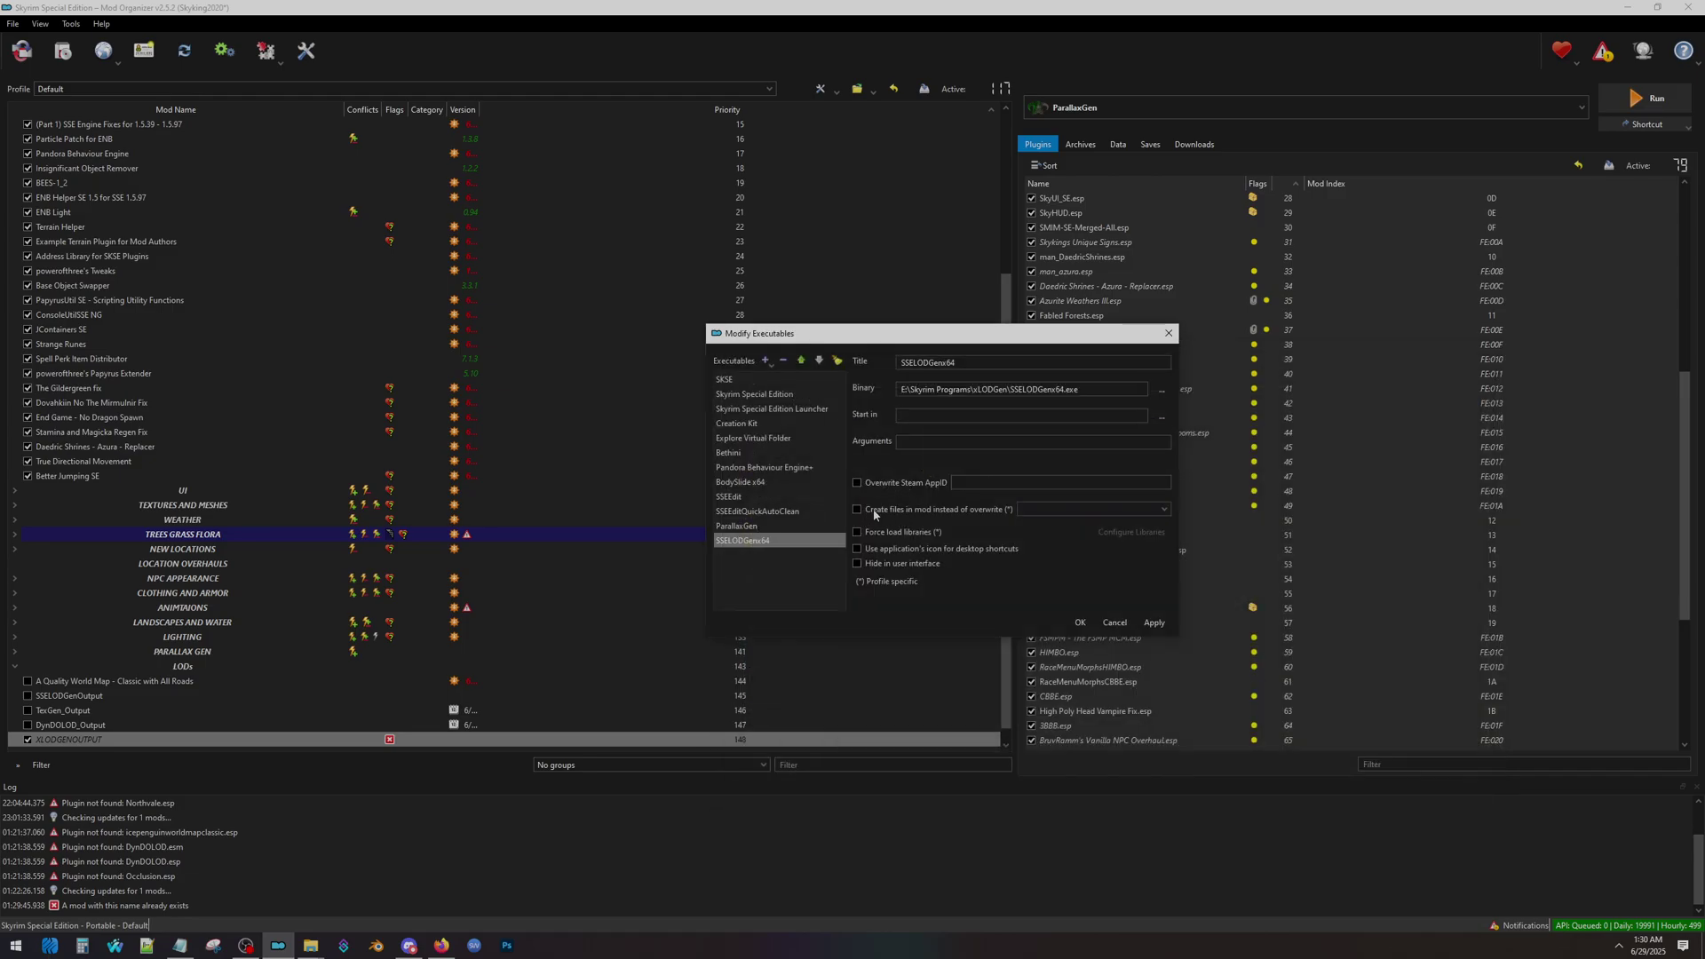
Step: Make SSELODGenx64 create its files in the XLODGENOUTPUT mod instead of overwrite and apply the change
click(877, 511)
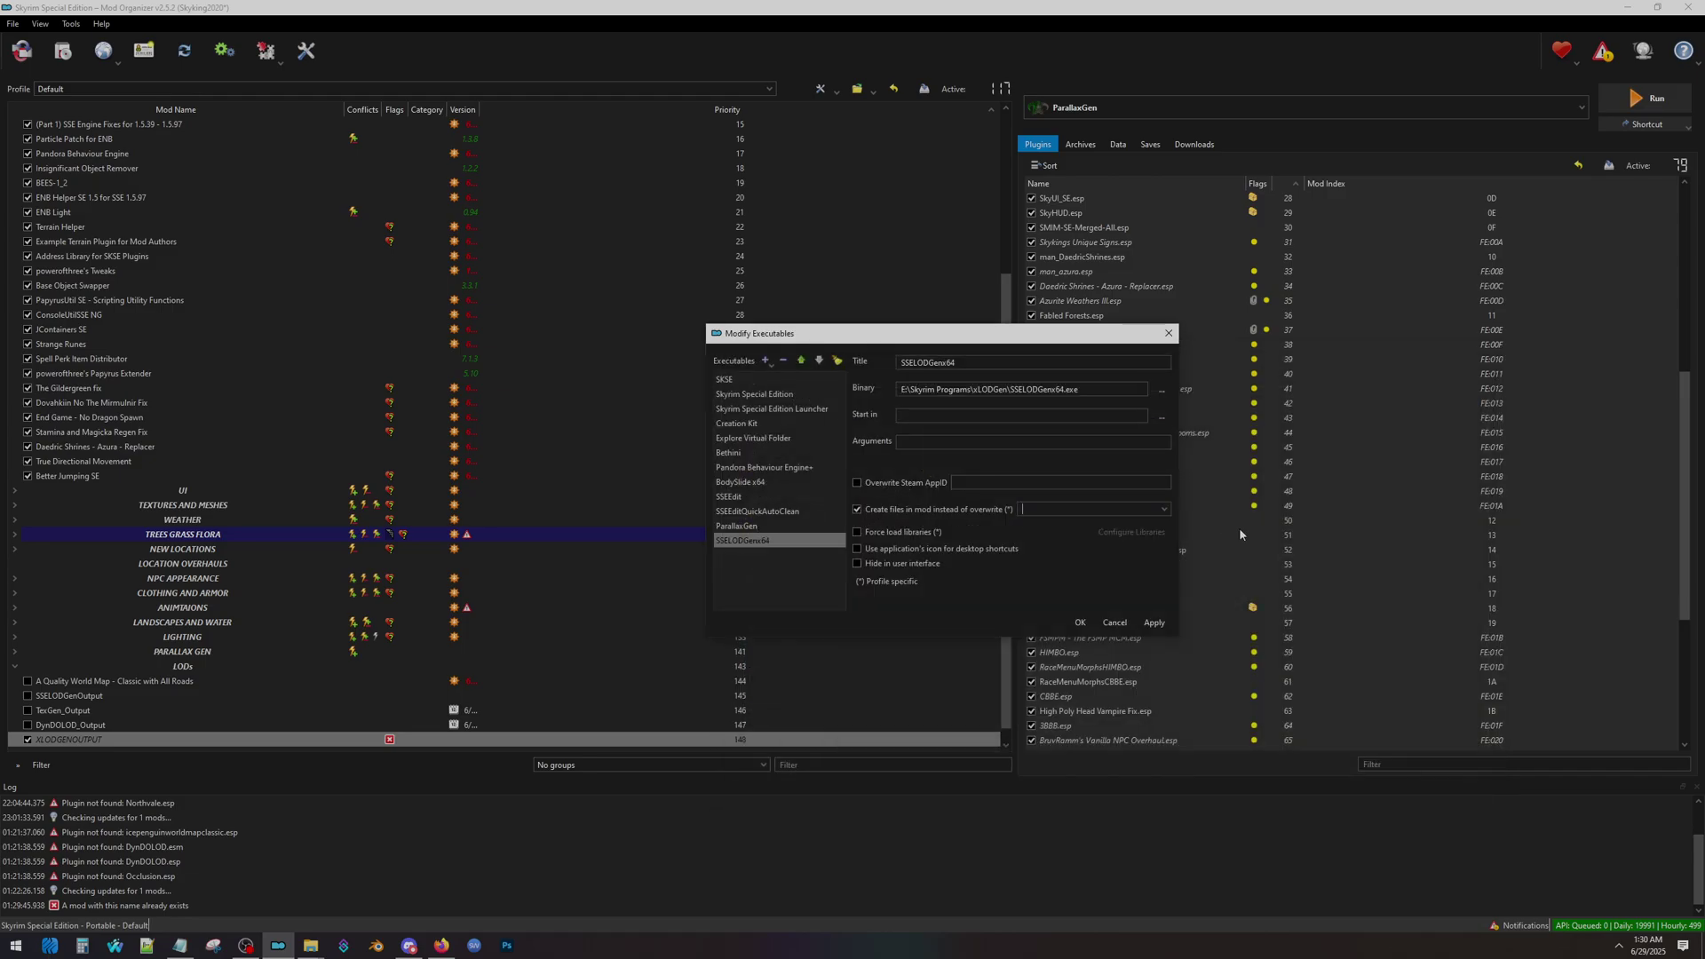
click(1164, 510)
key(x)
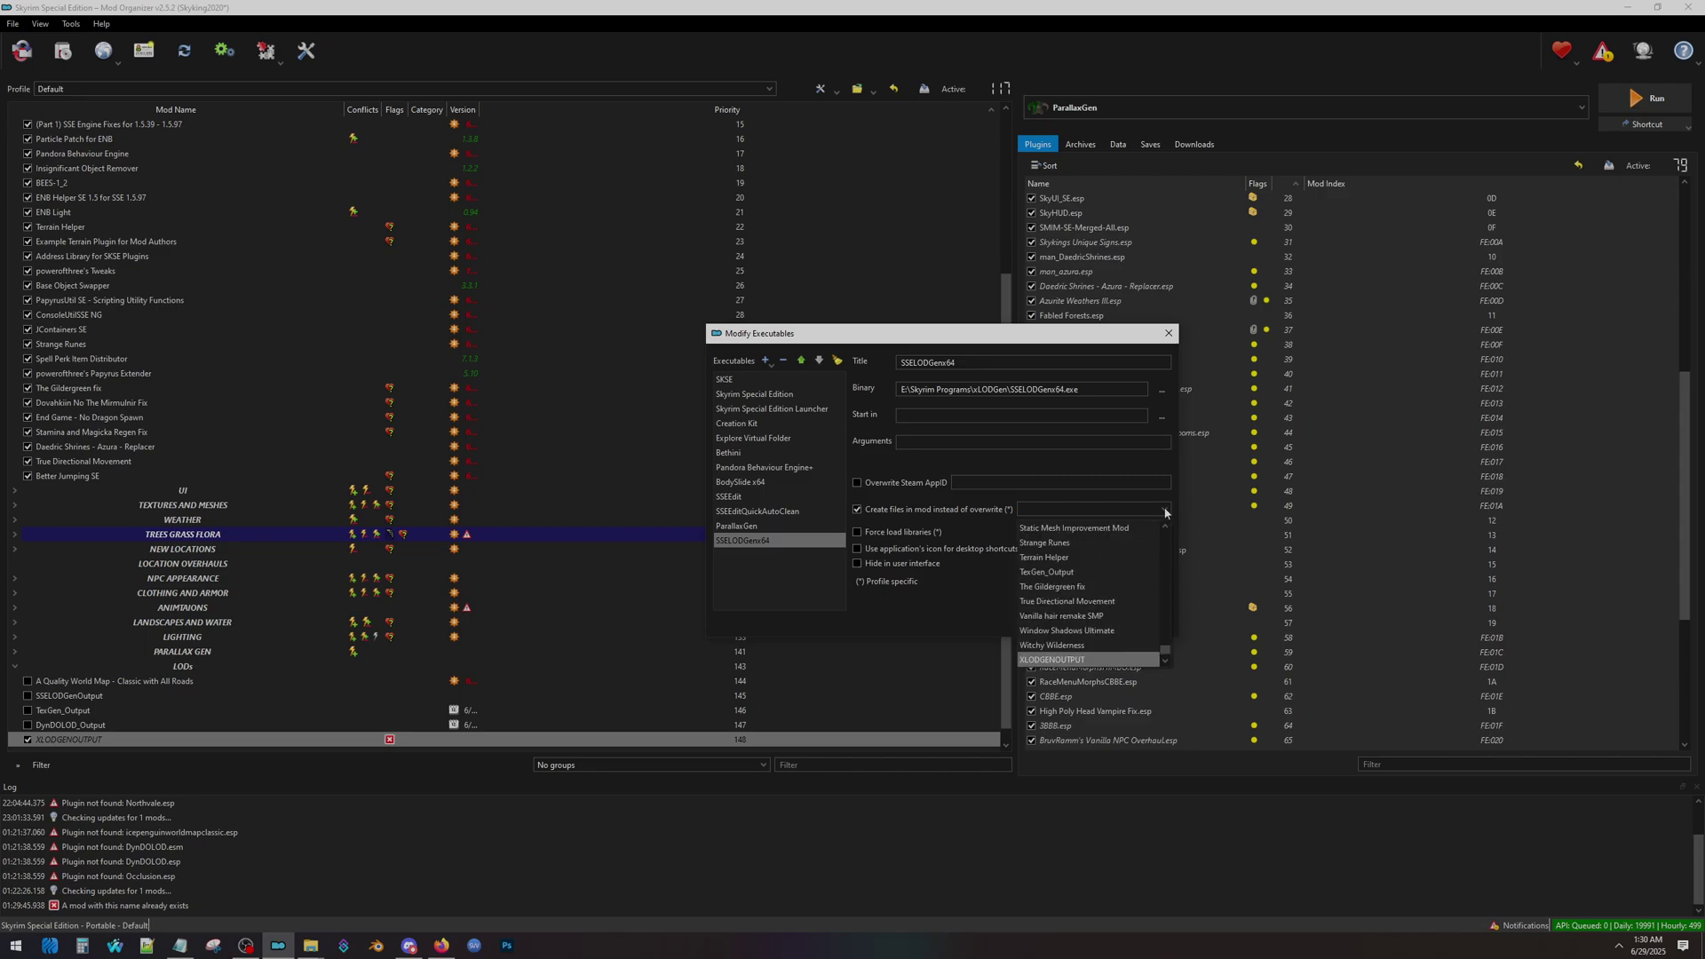
click(1066, 660)
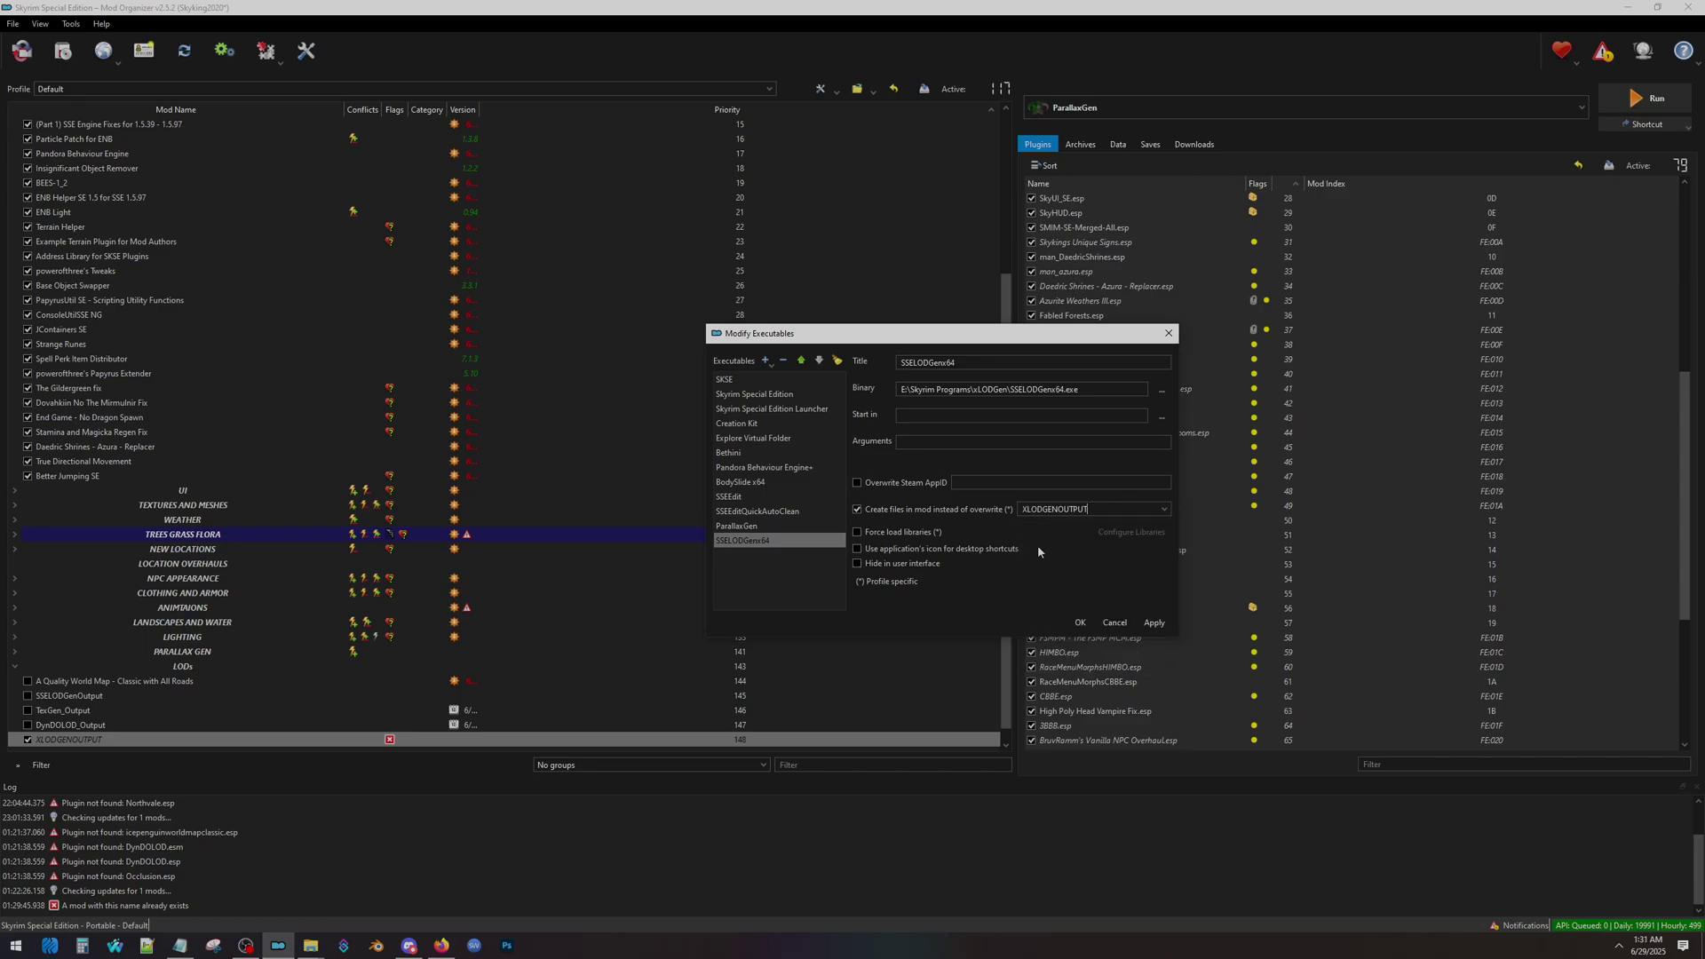
click(1153, 622)
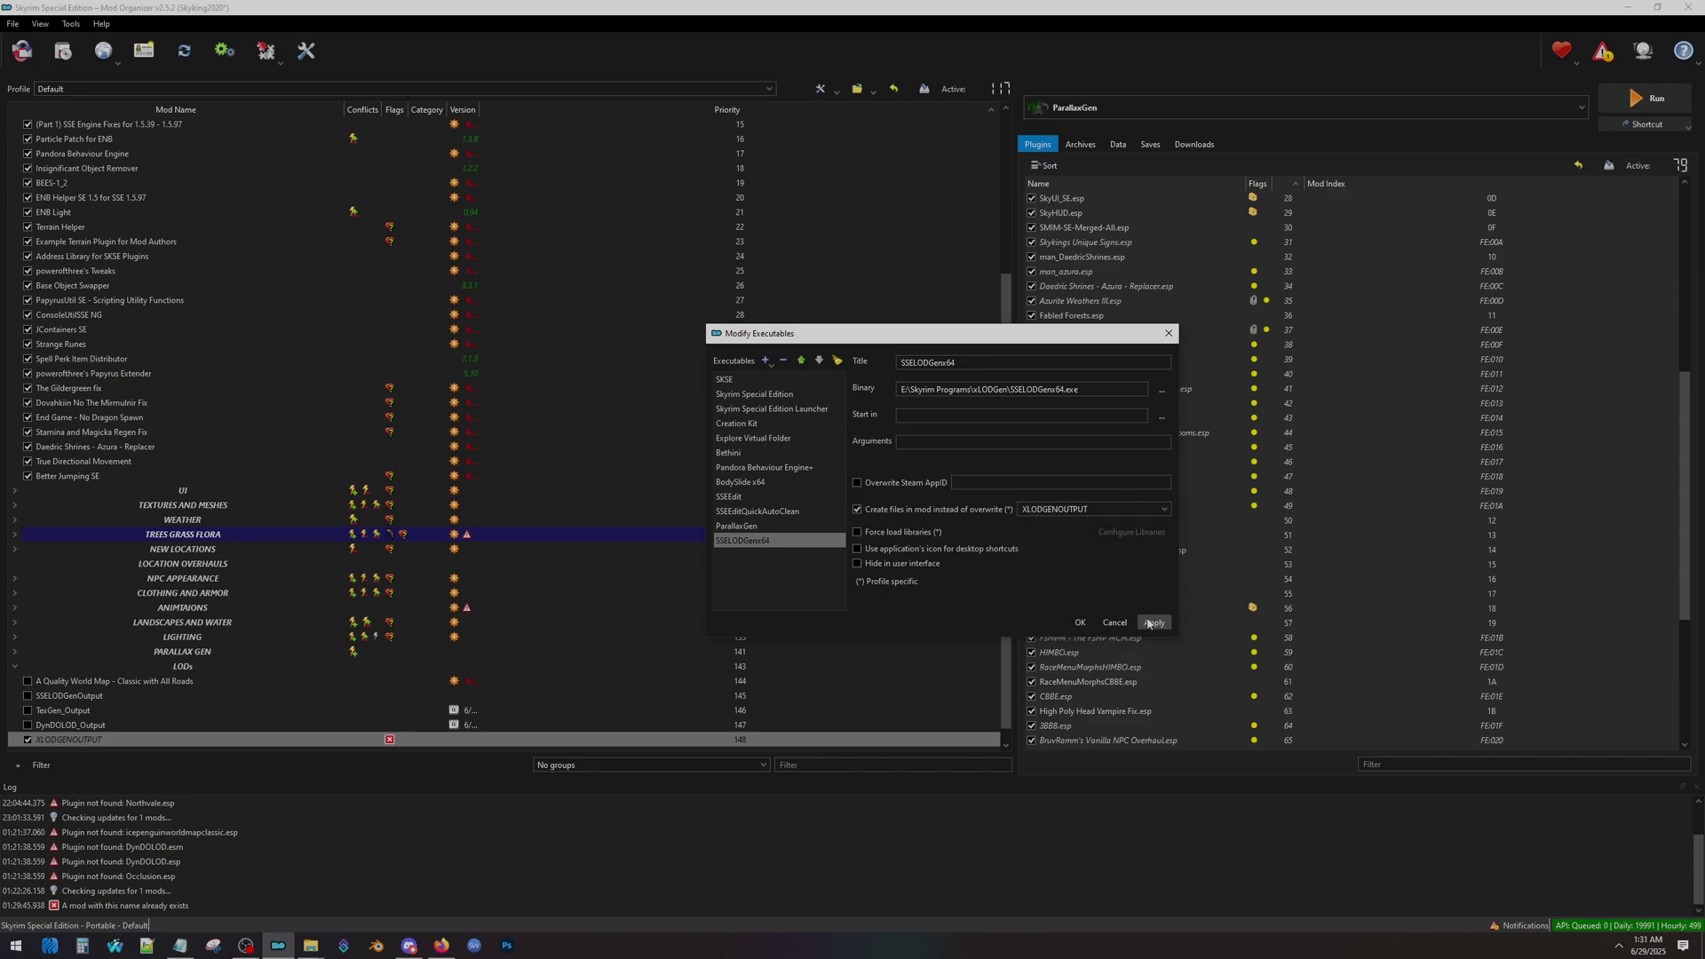
Step: Add TexGenx64 and DynDOLODx64 from the DynDOLOD folder in Skyrim Programs as new executables
click(766, 361)
click(798, 380)
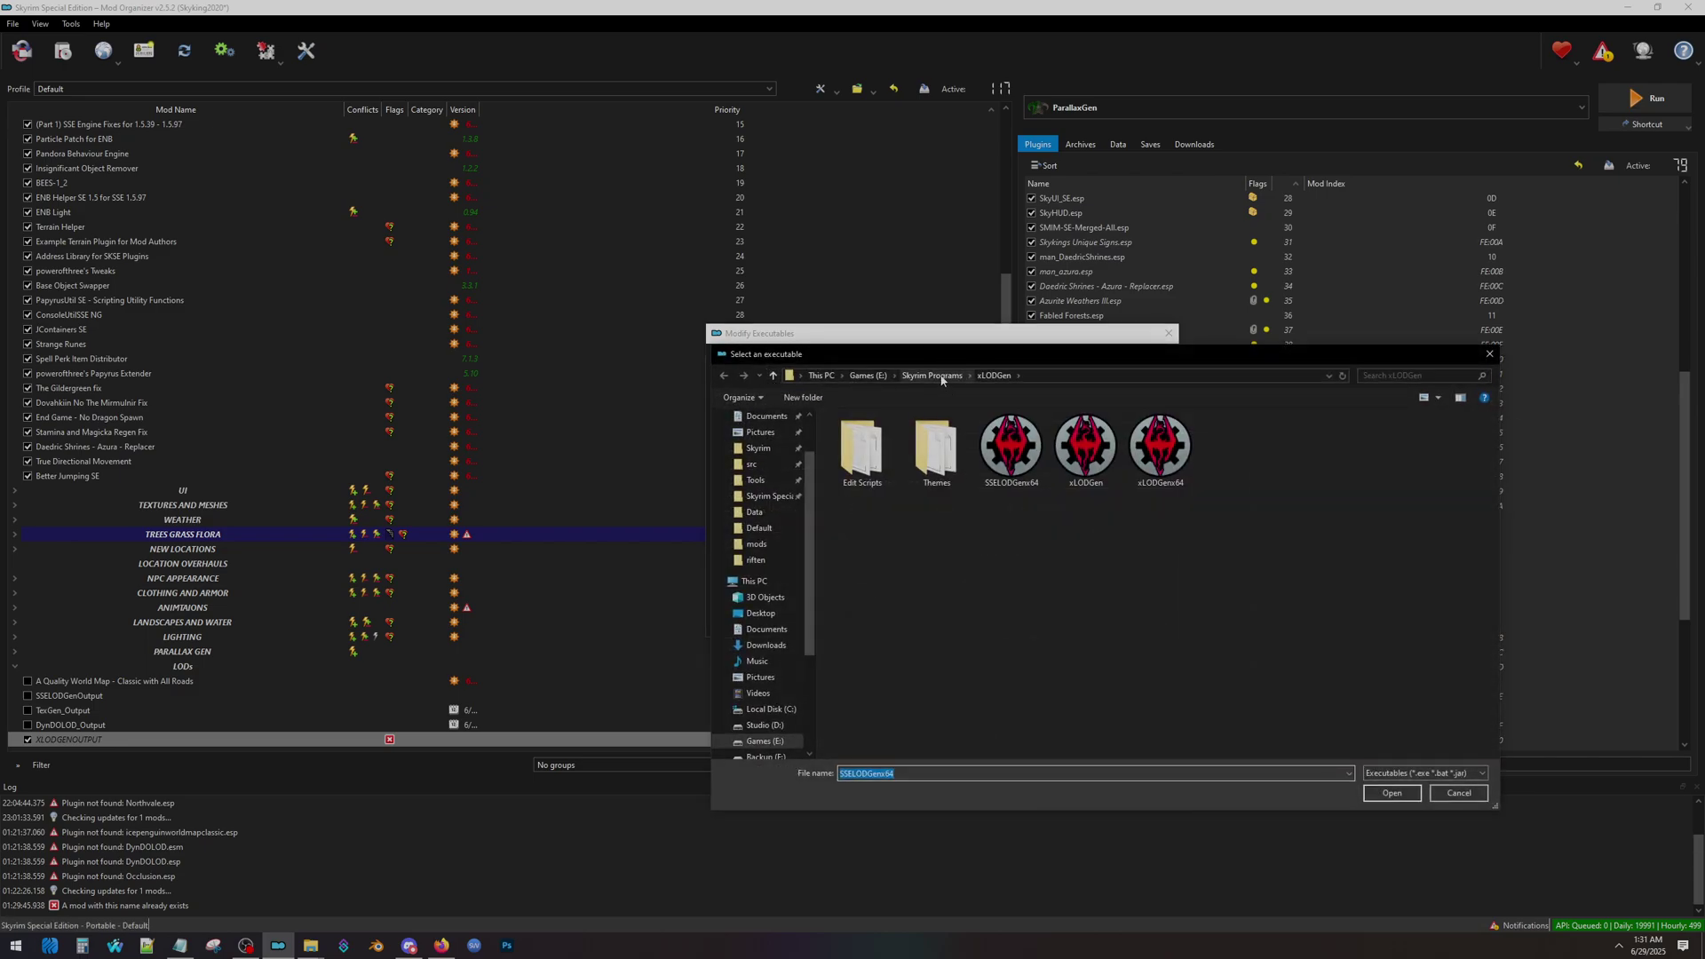
double_click(913, 534)
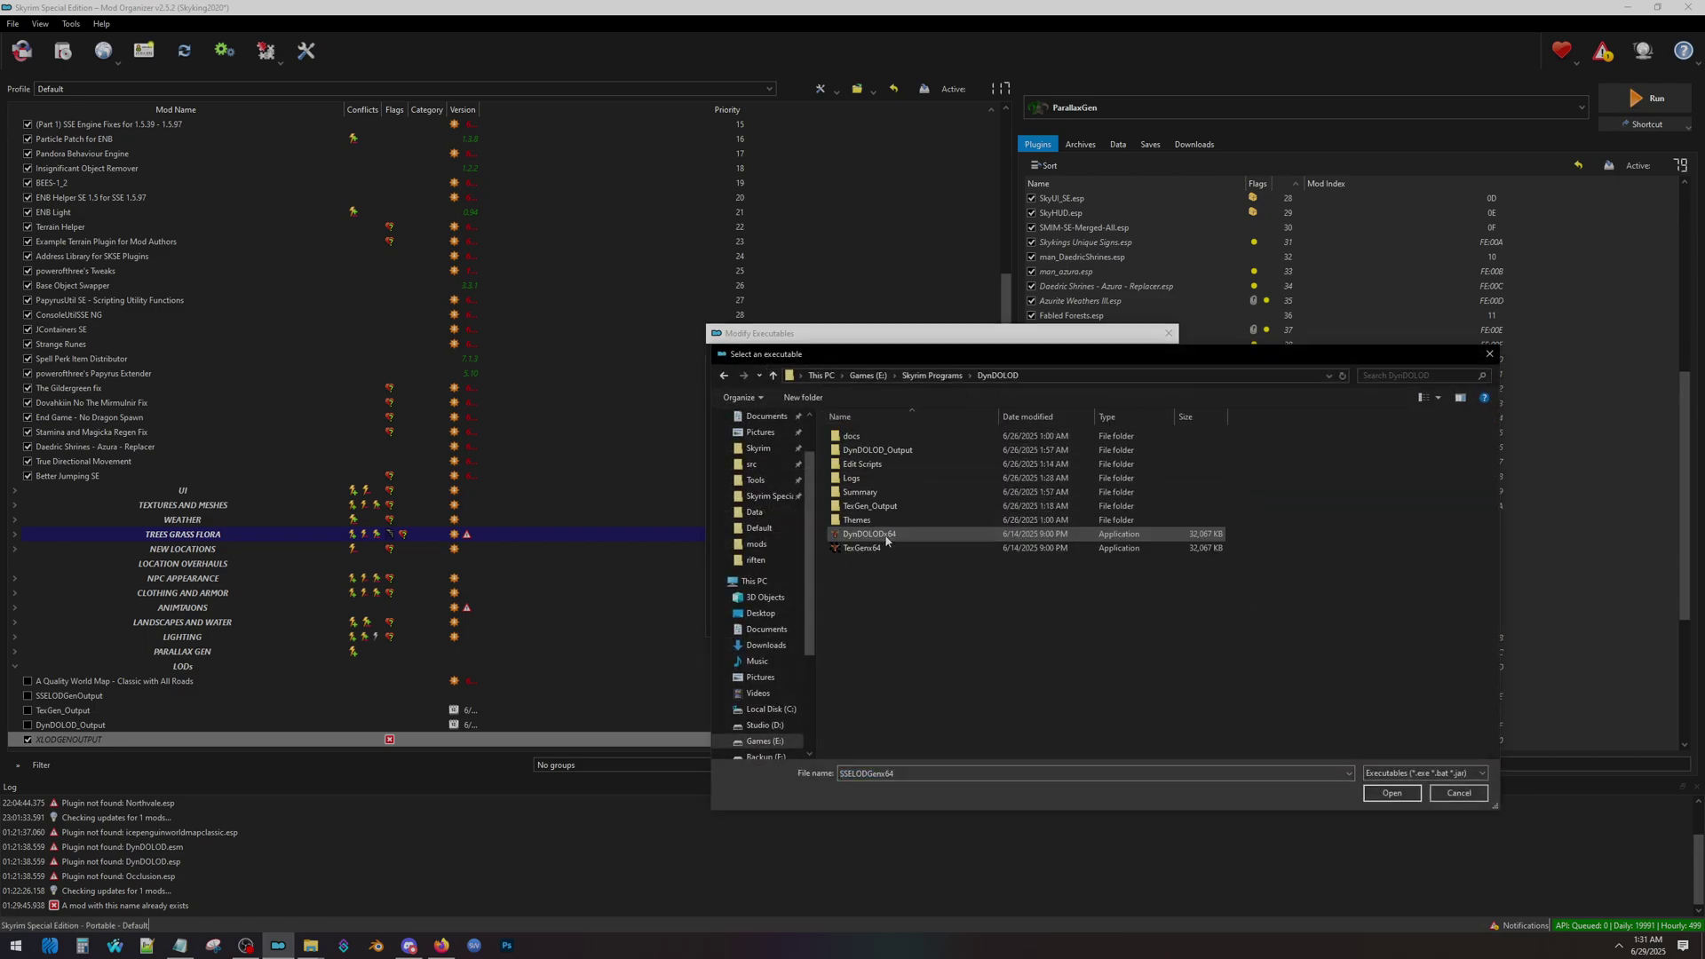
double_click(909, 549)
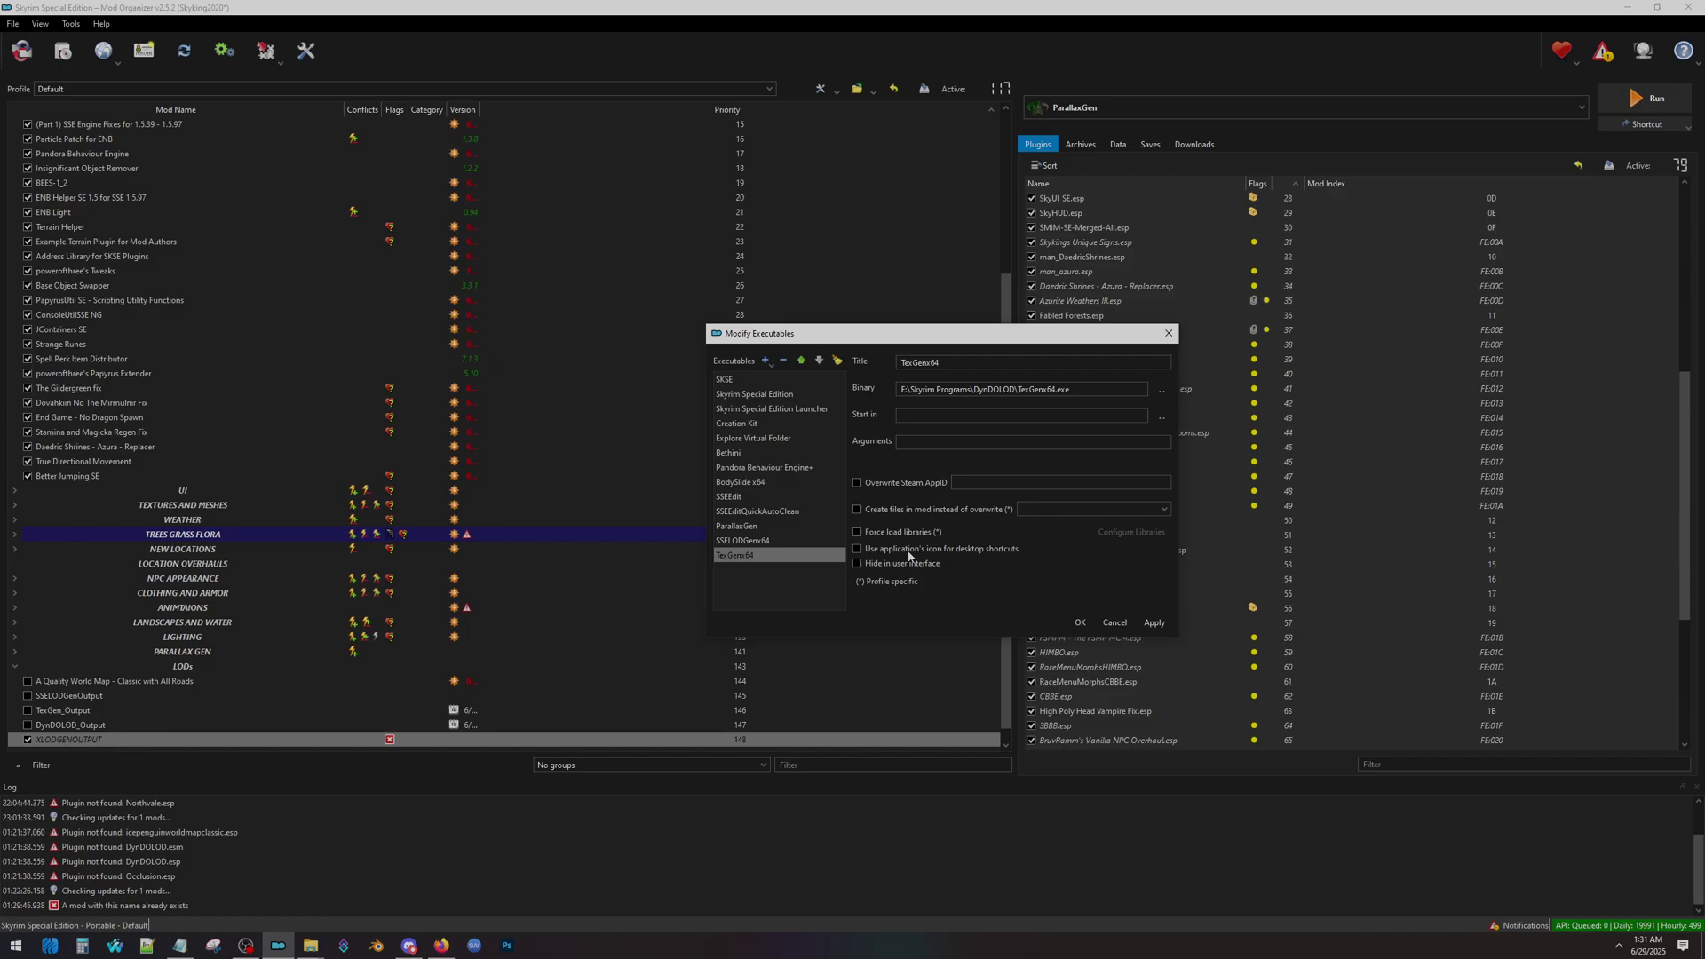
click(765, 360)
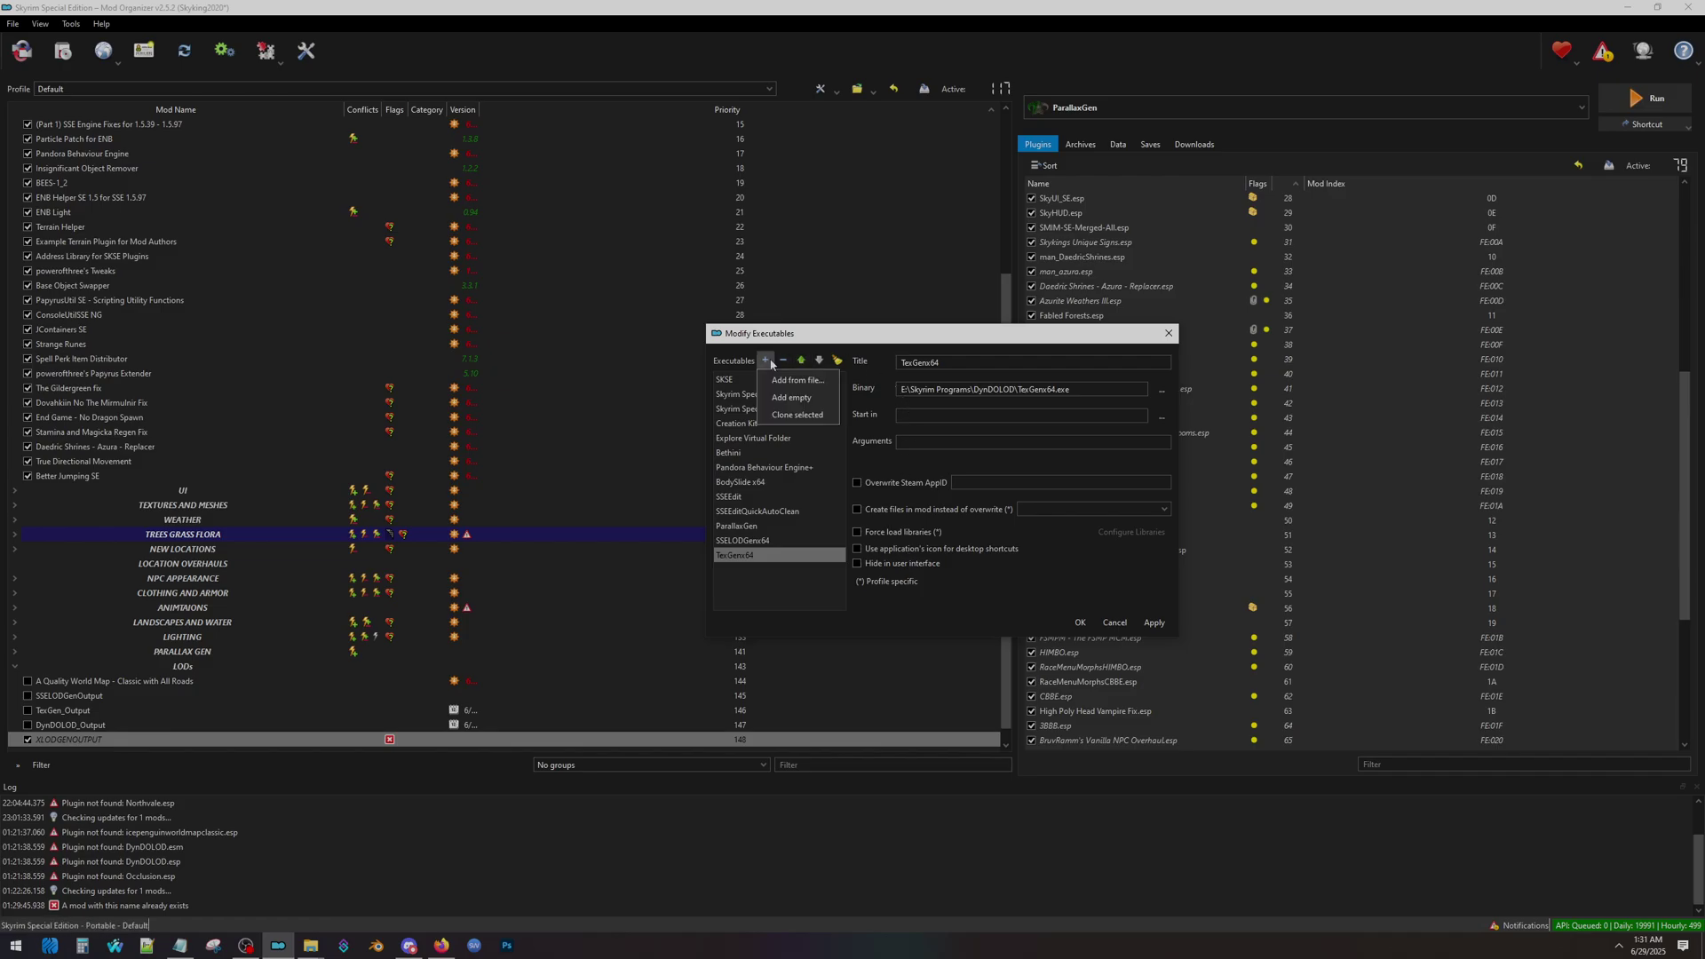
click(772, 382)
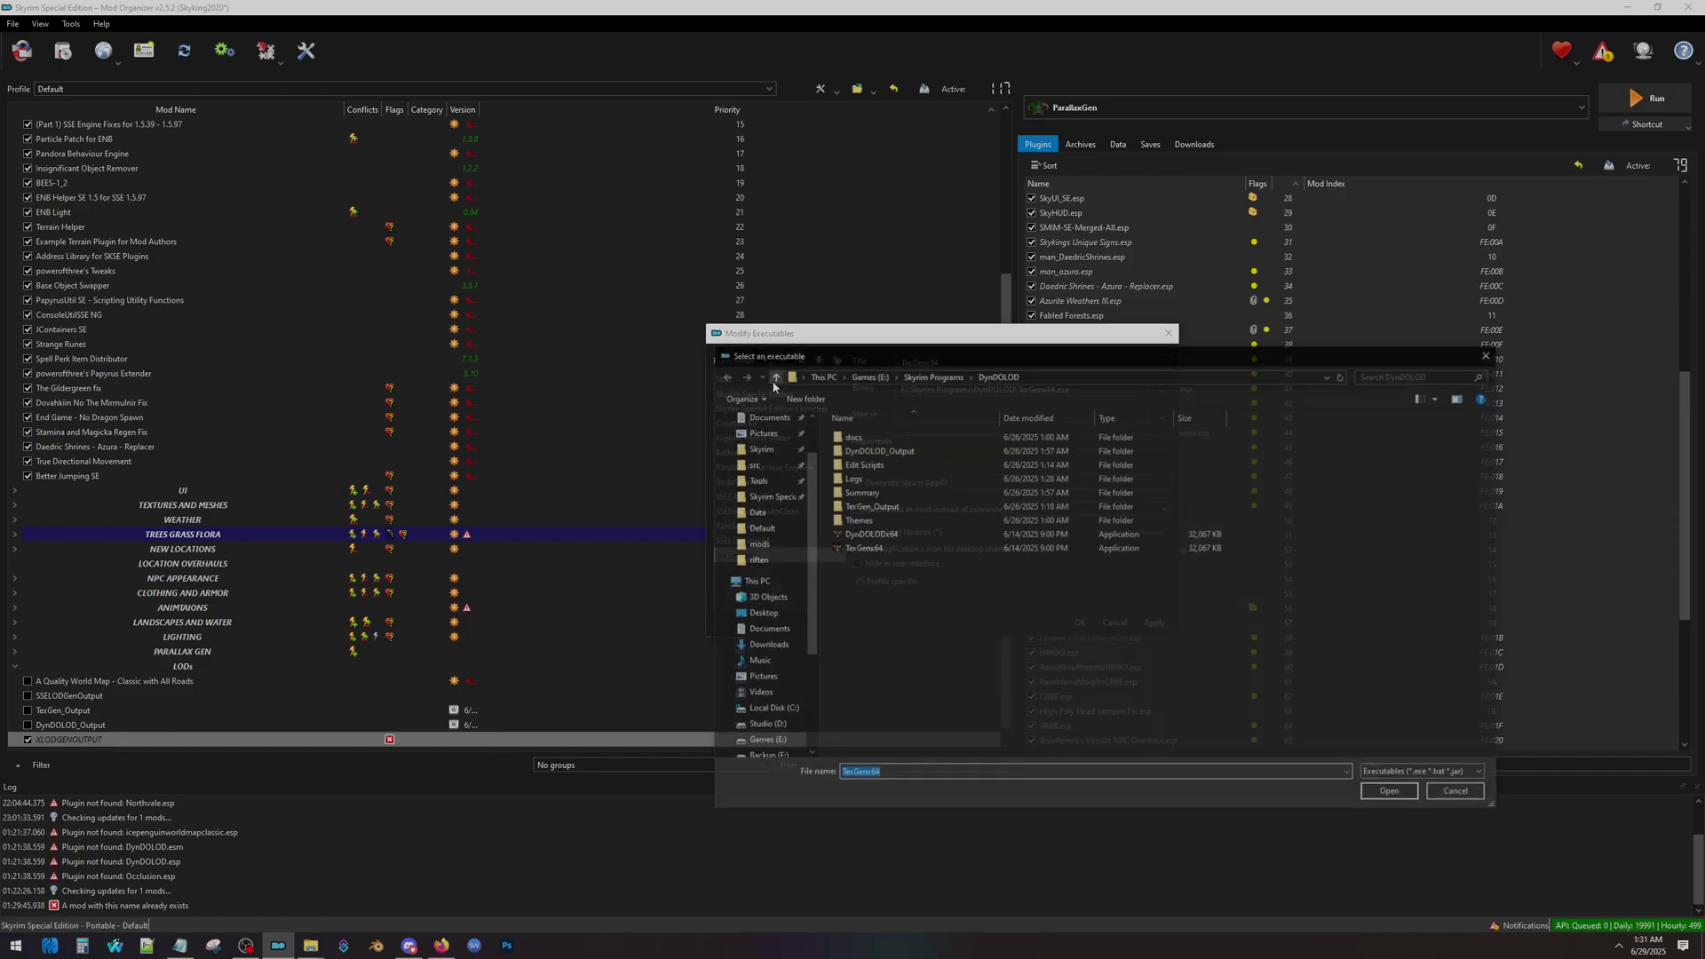
click(897, 536)
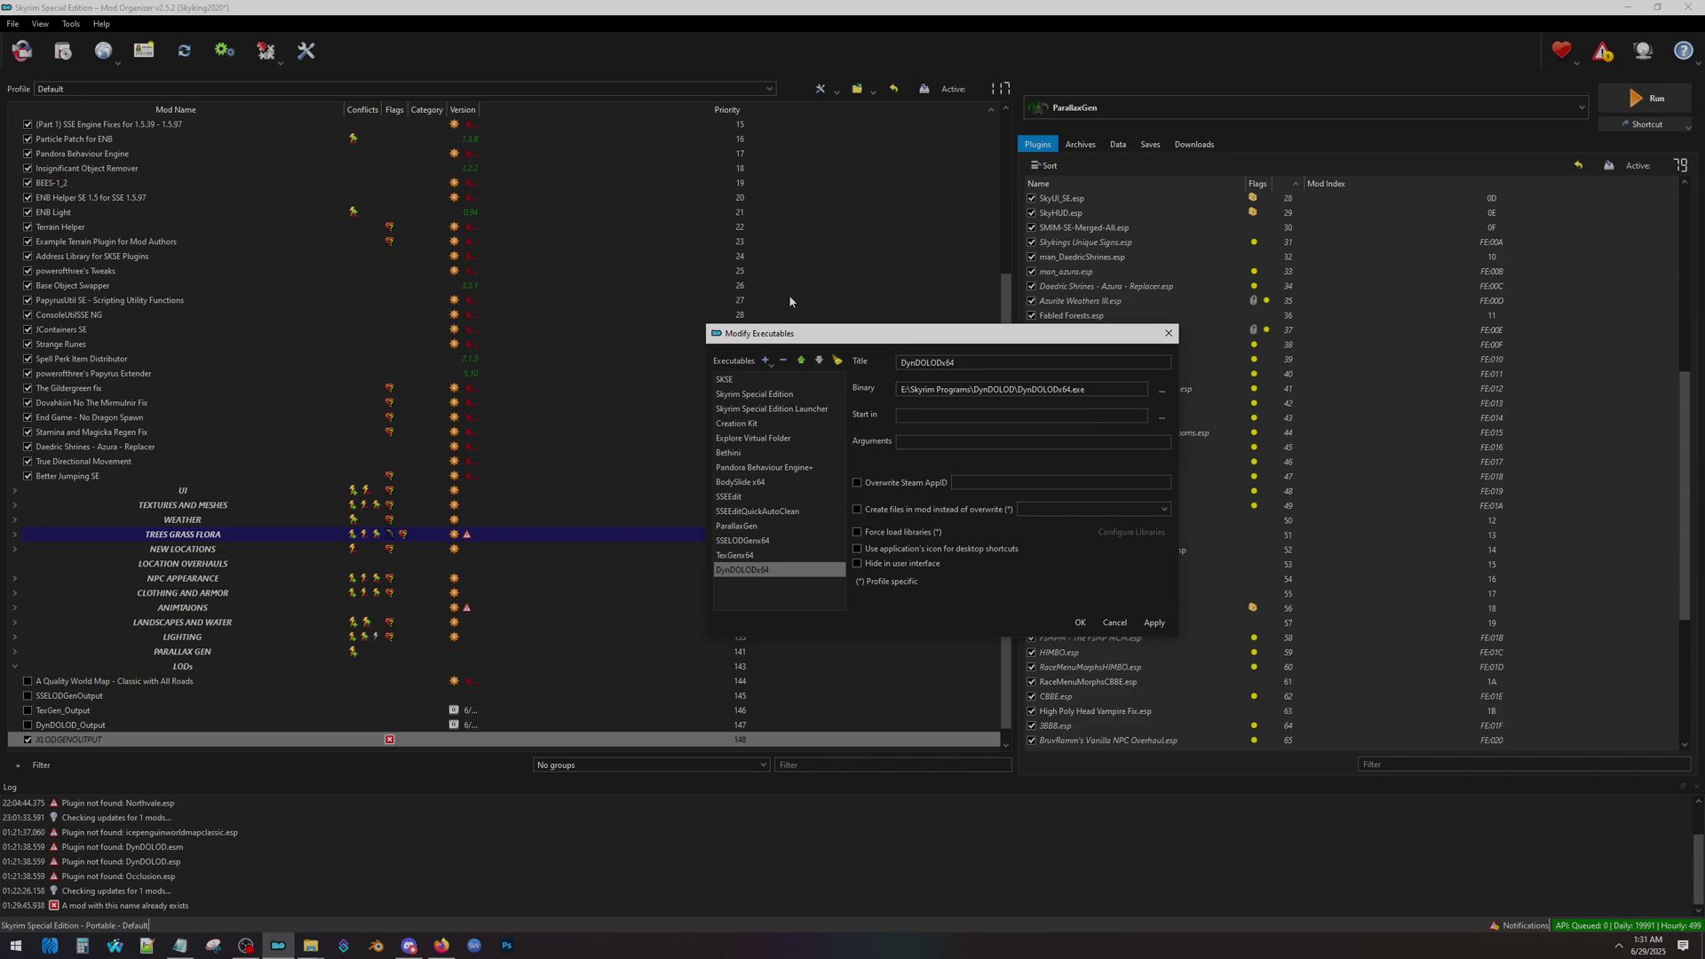
Step: Add ACMOS Road Generator from the Acmos folder in Skyrim Programs as an executable and save the executable list
click(766, 363)
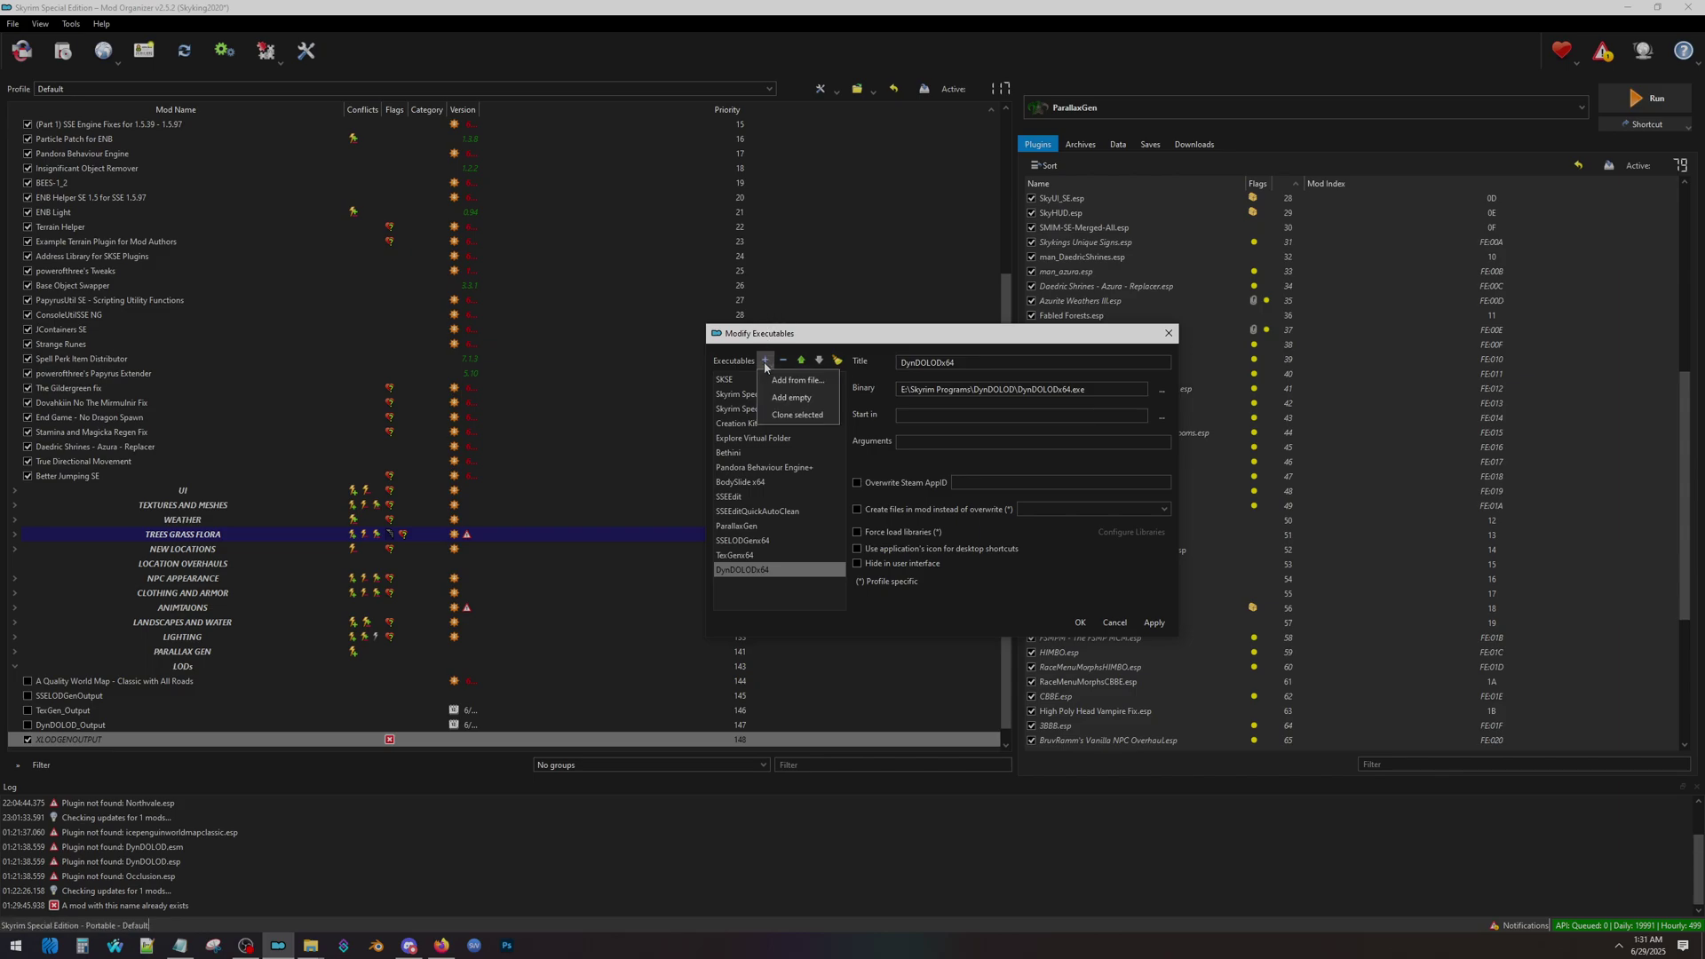
click(791, 382)
click(932, 376)
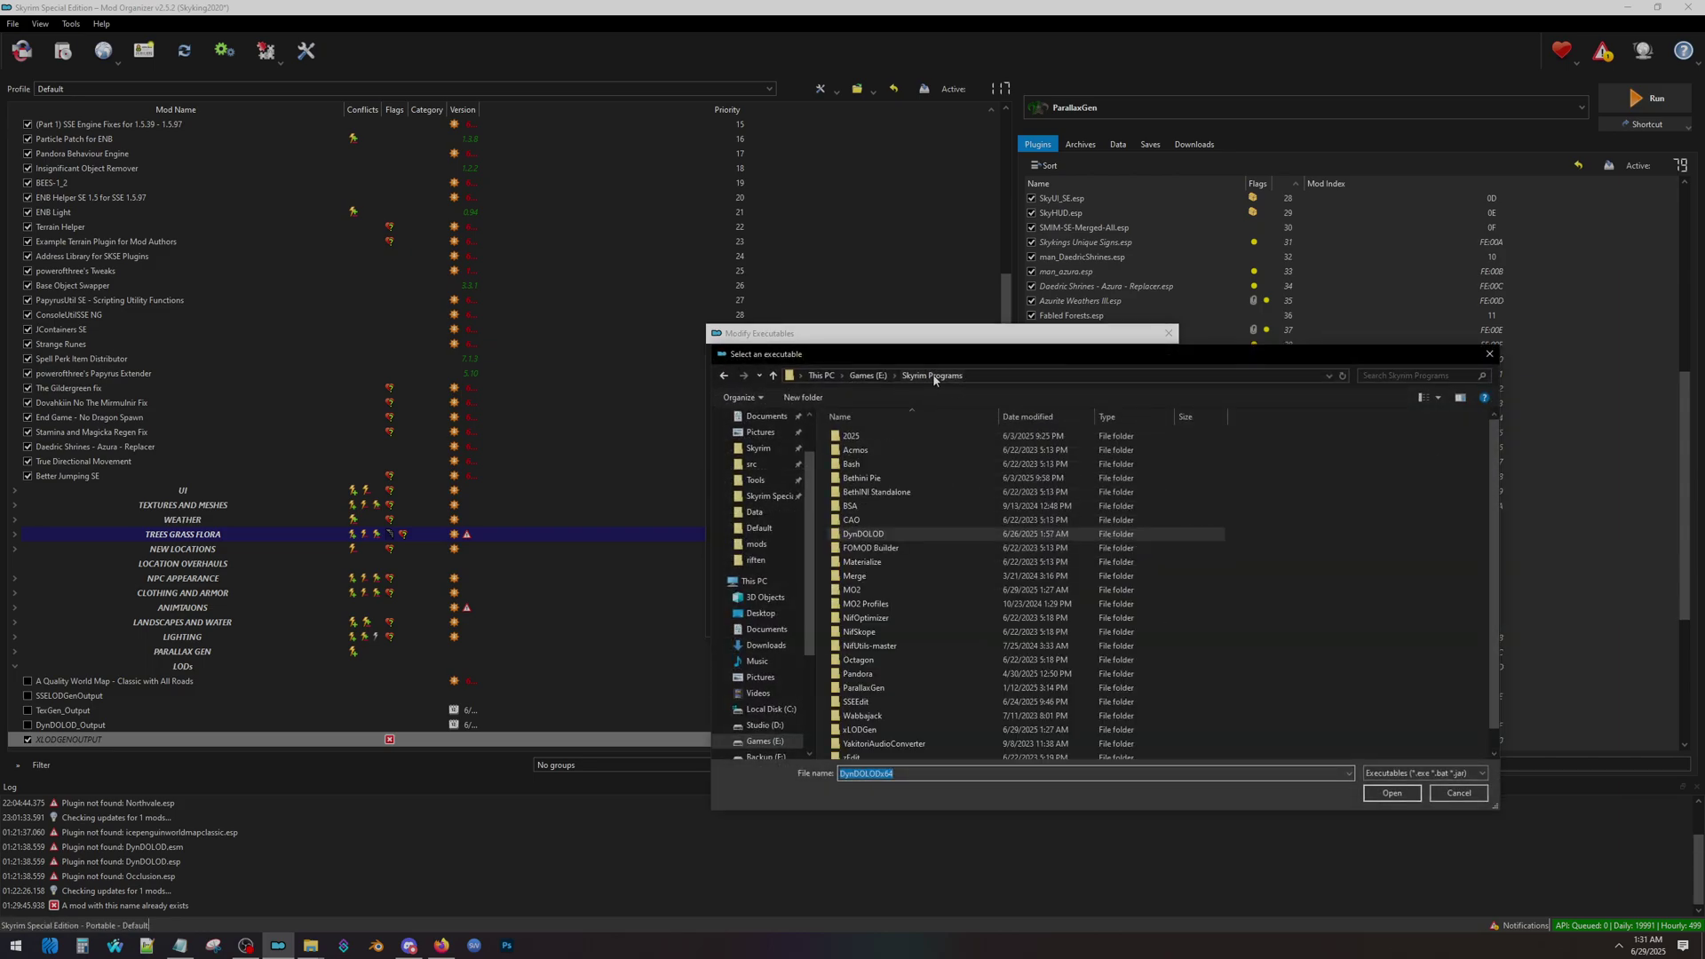
double_click(885, 451)
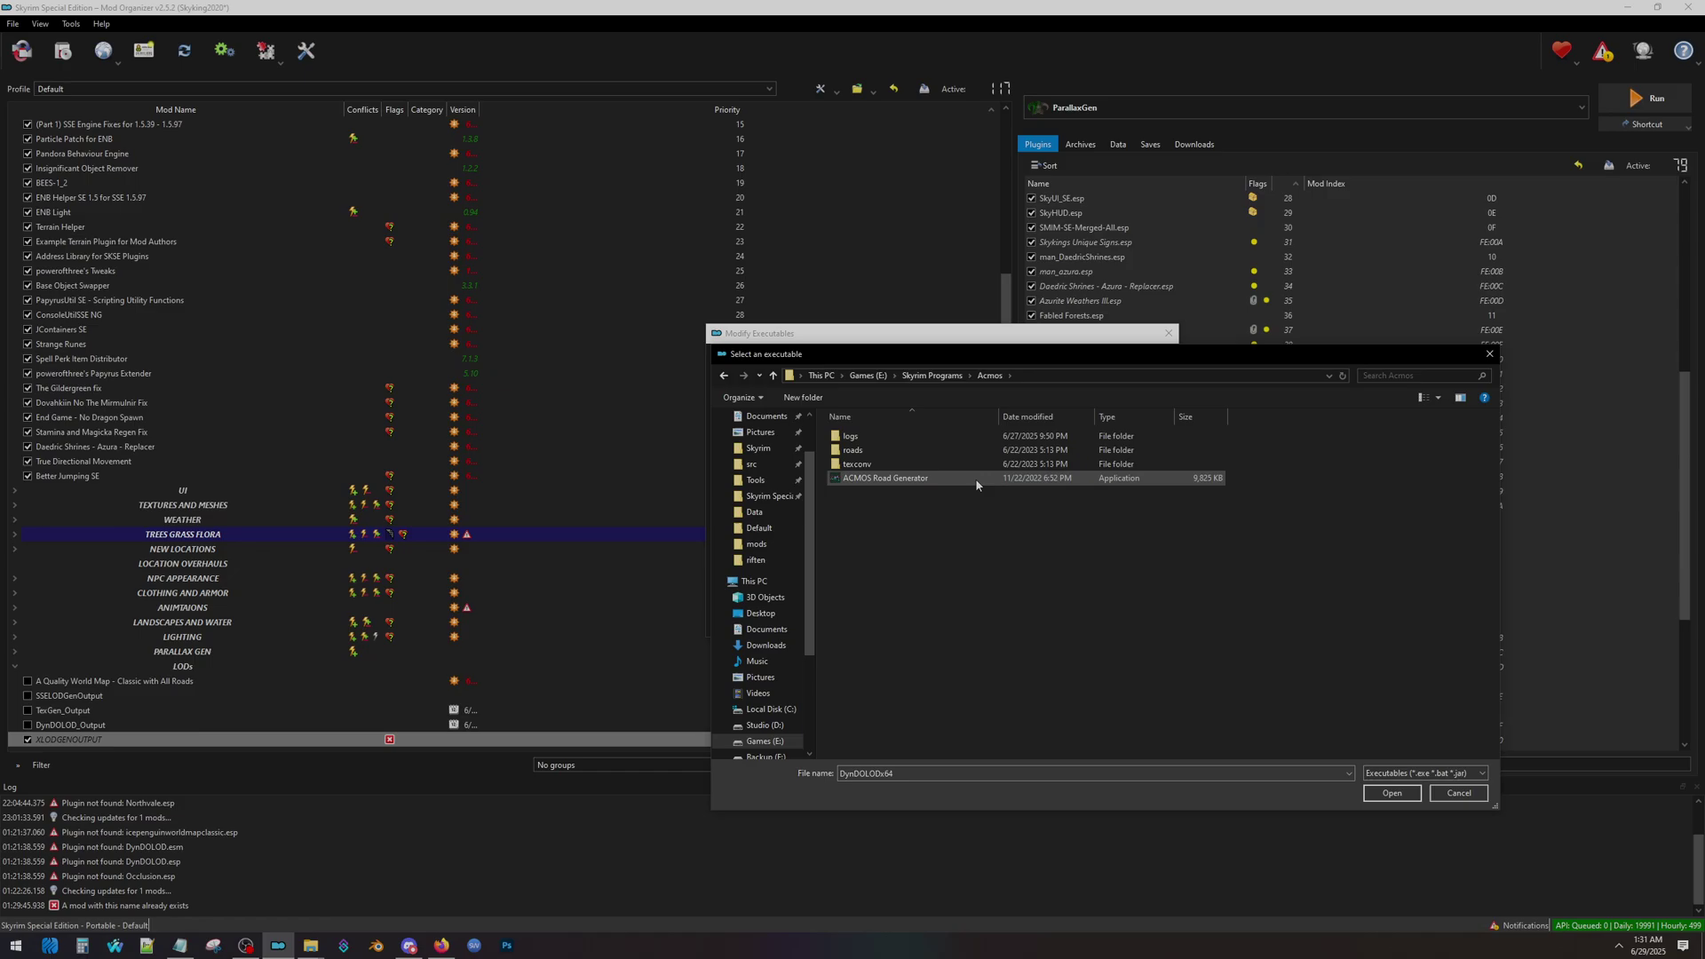
double_click(923, 478)
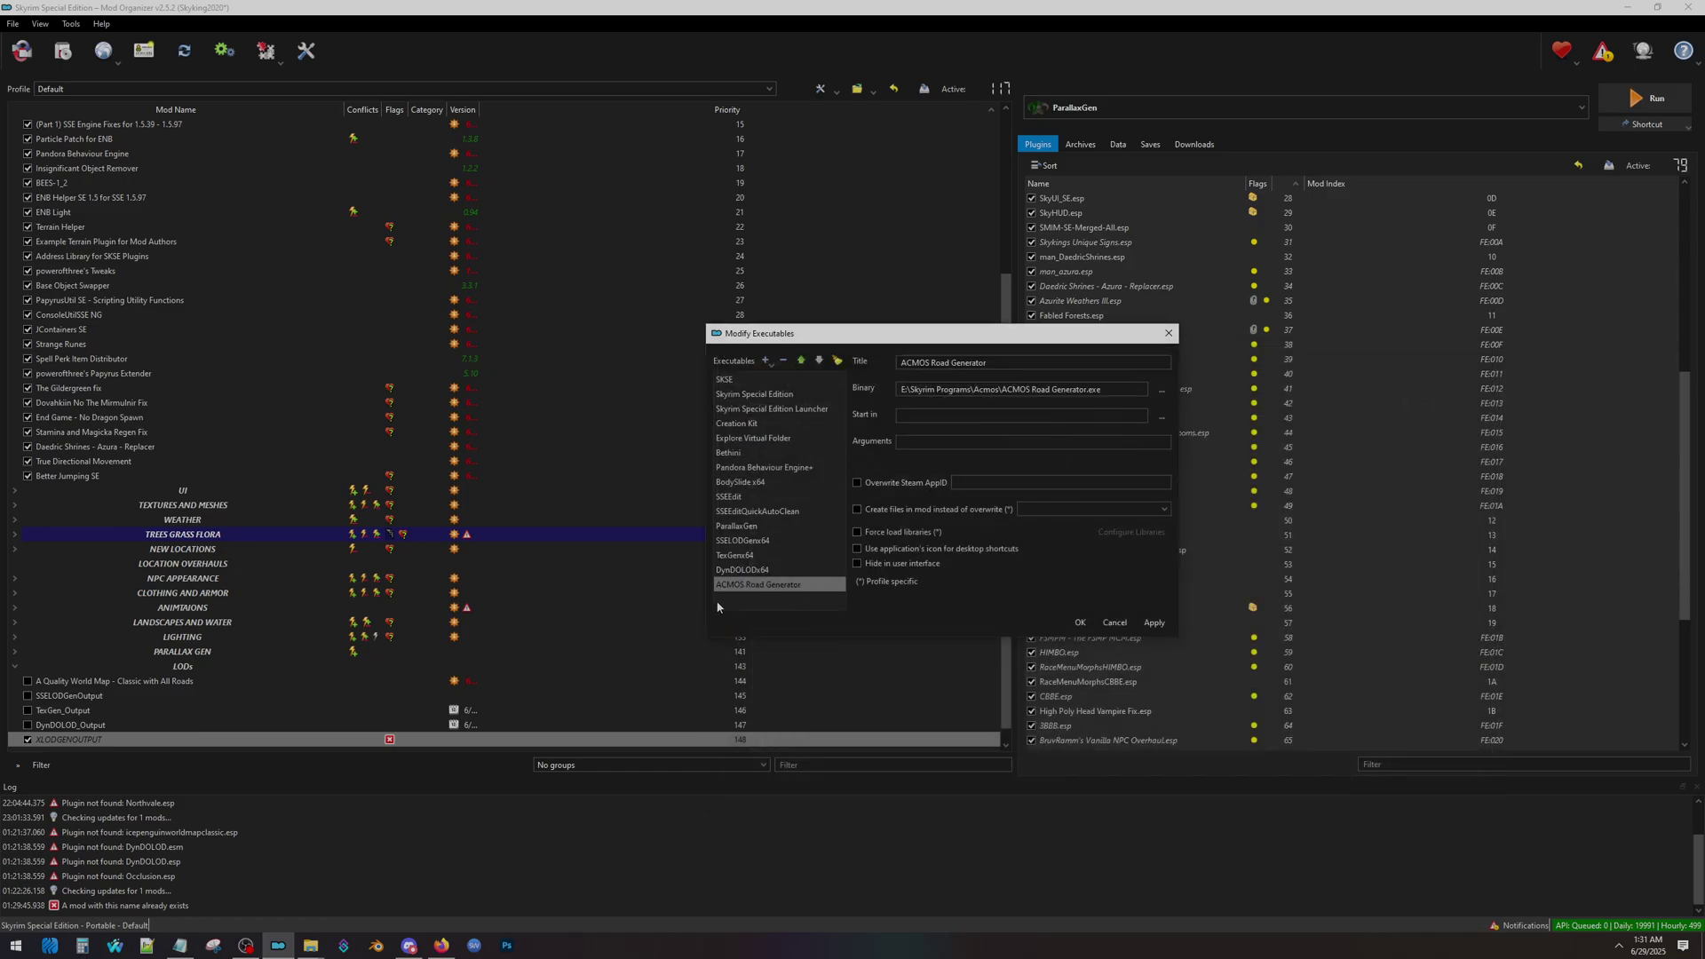
click(1156, 624)
click(1076, 623)
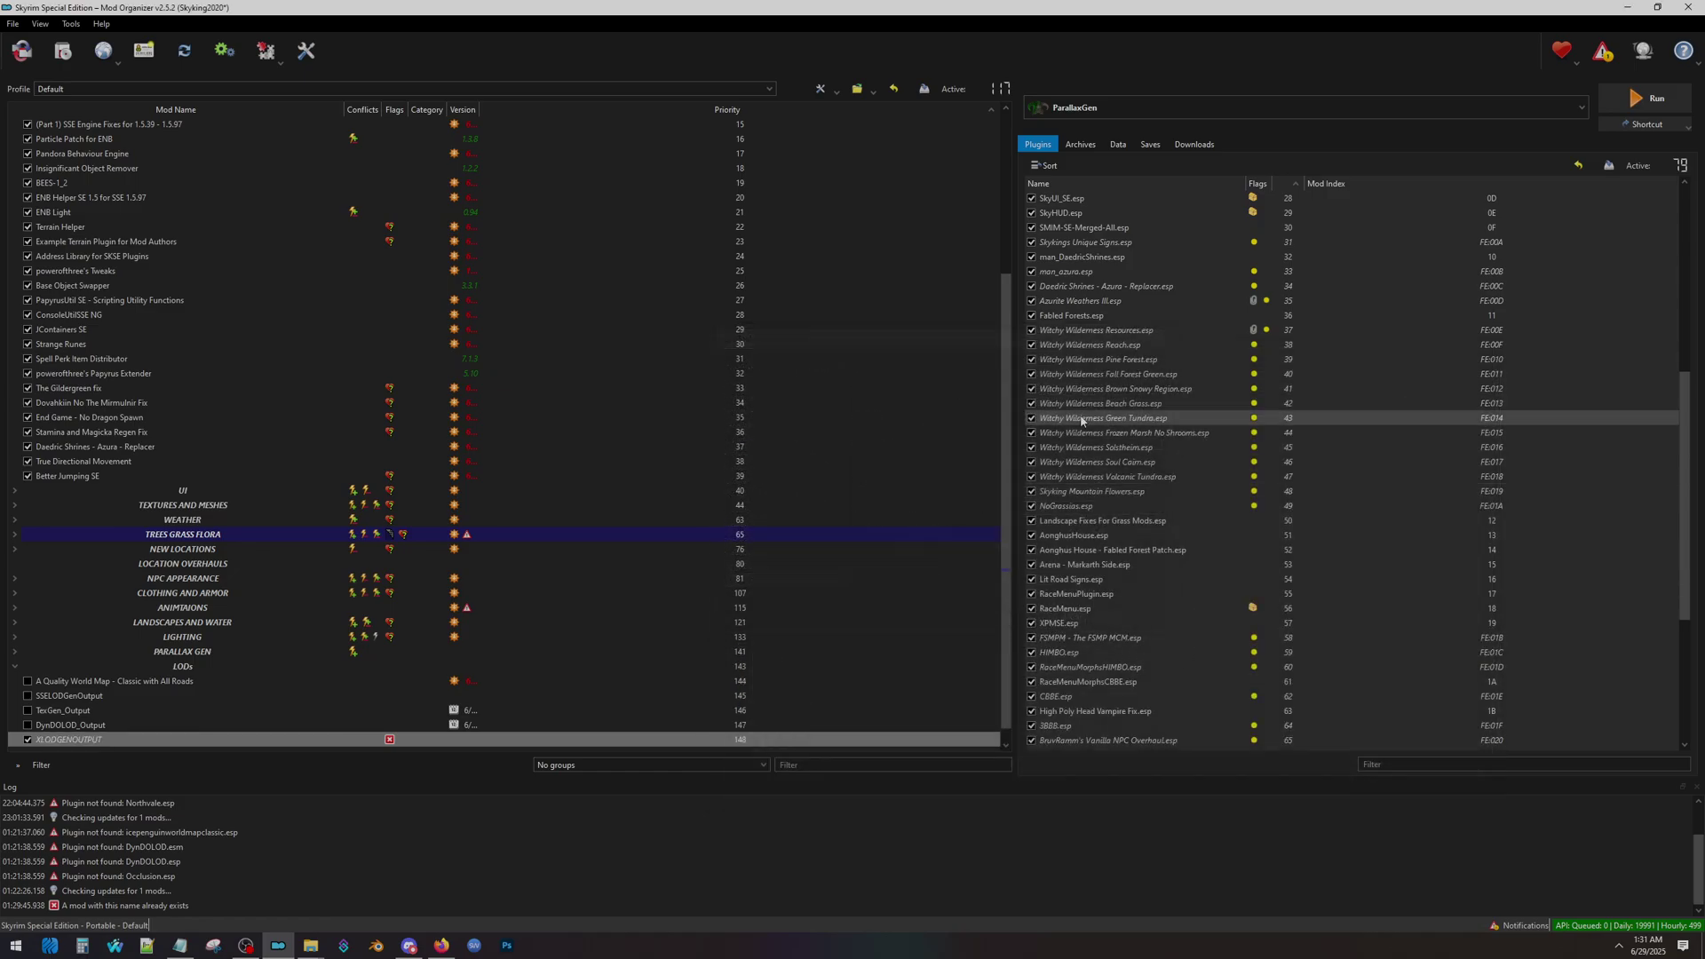
Step: Run SSELODGenx64 through Mod Organizer
click(1164, 110)
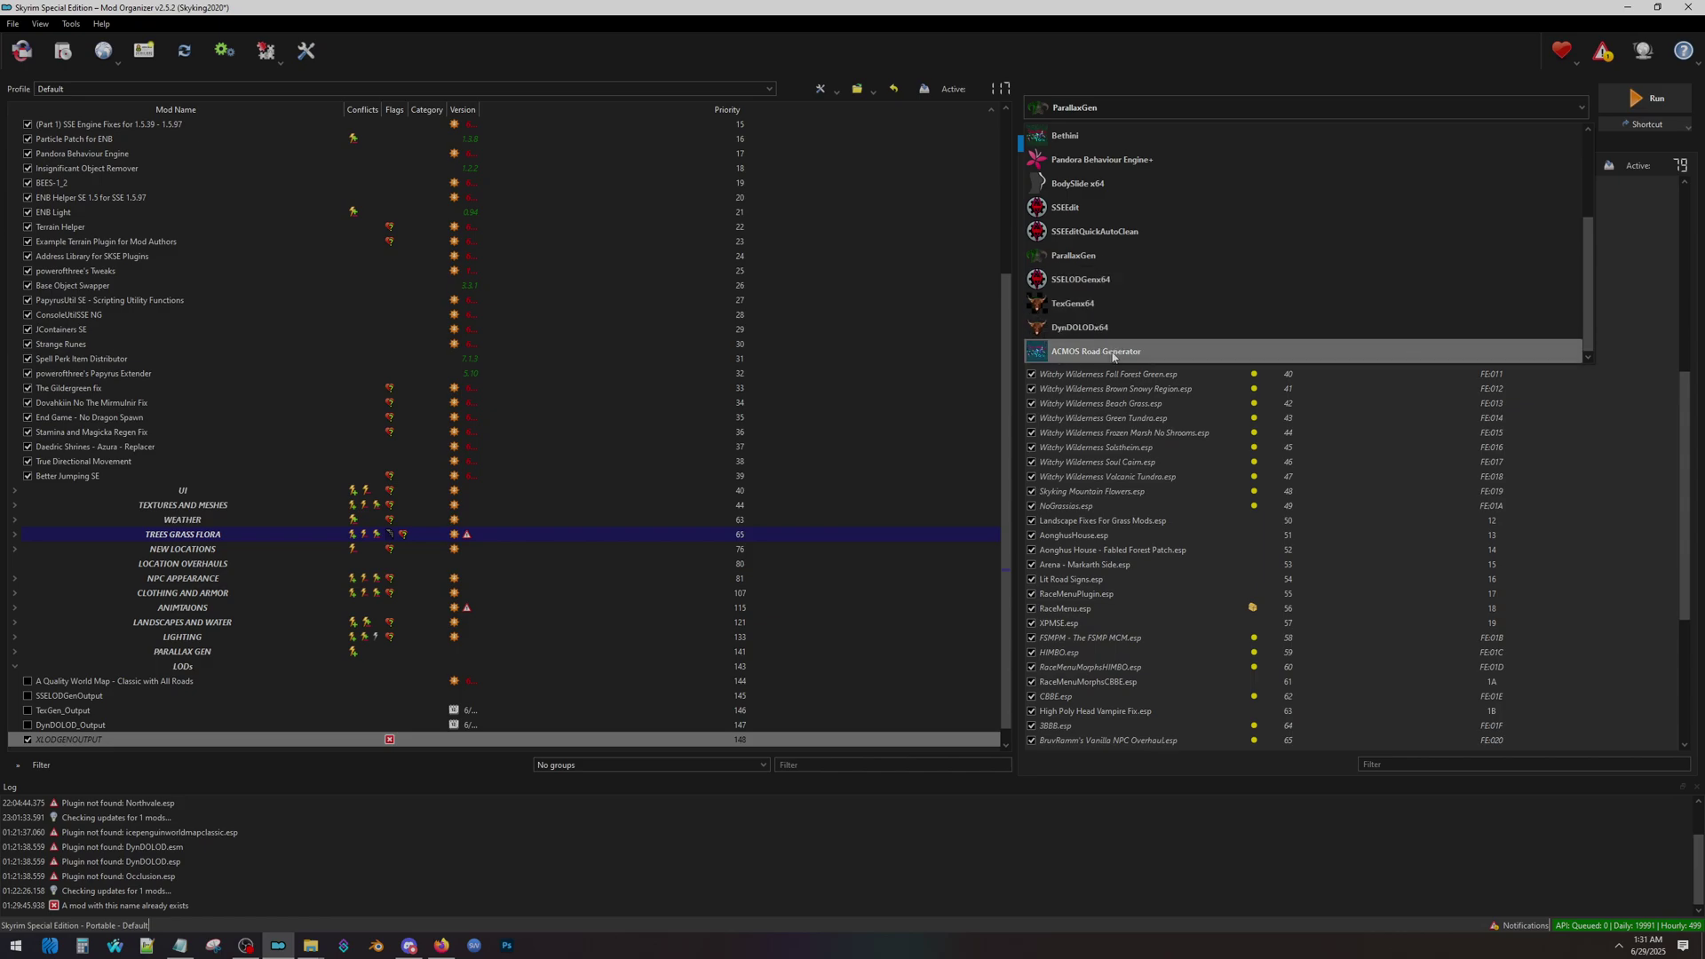
click(1096, 111)
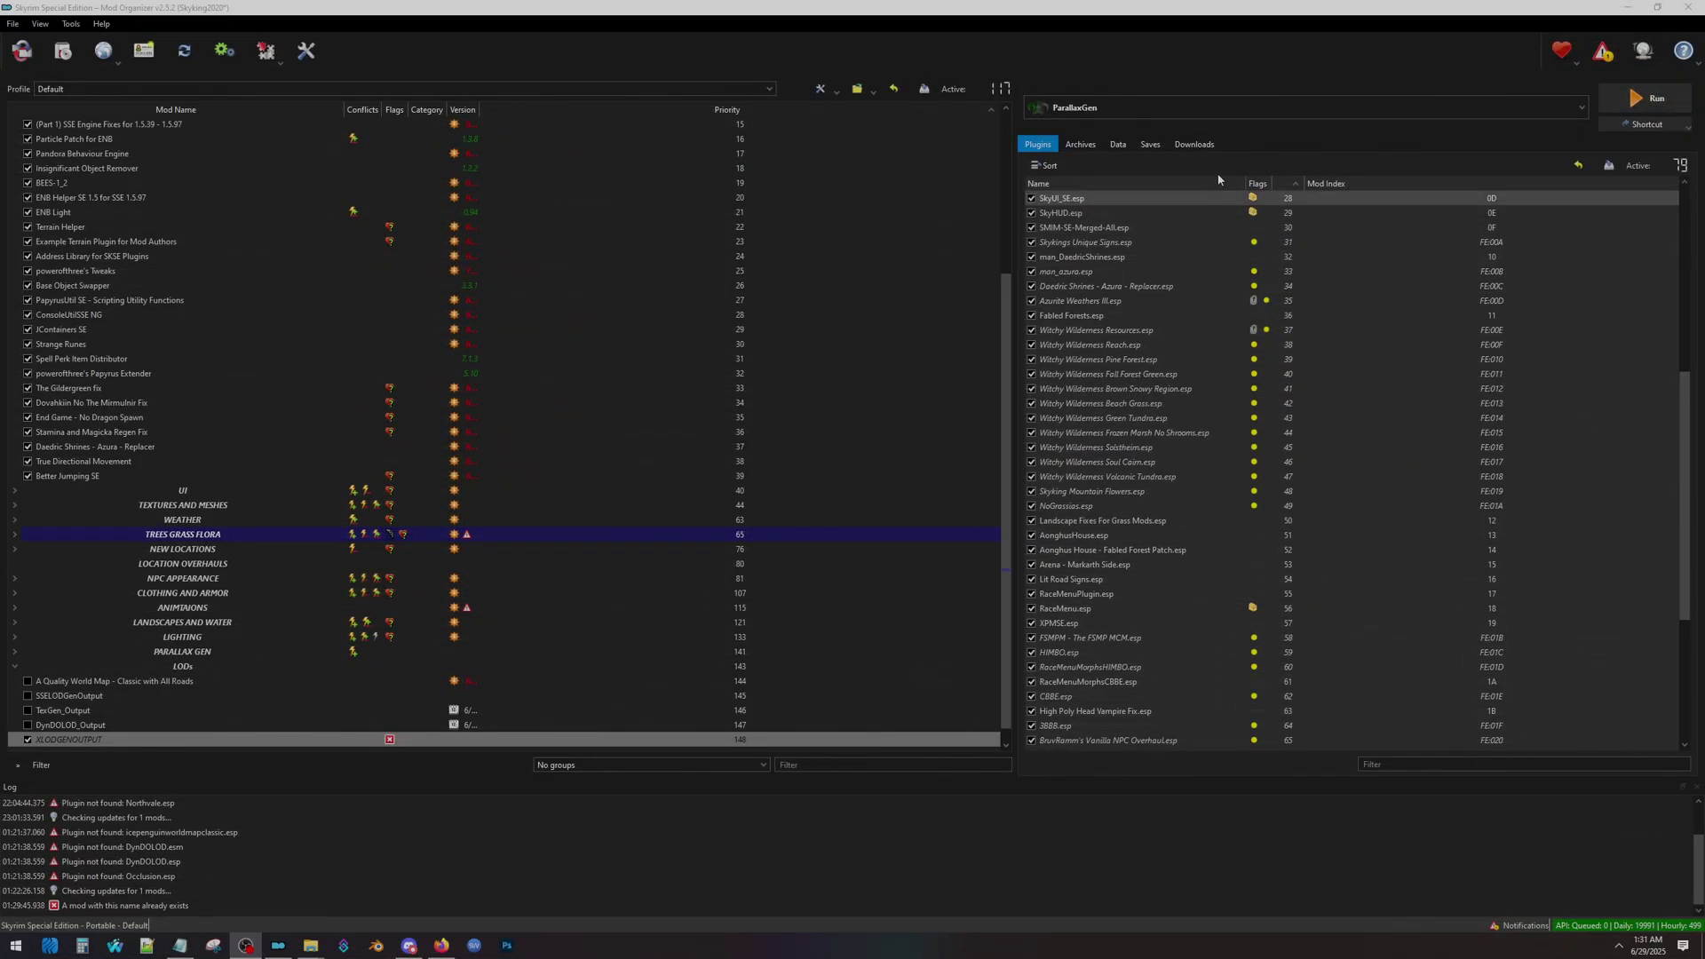
click(1096, 111)
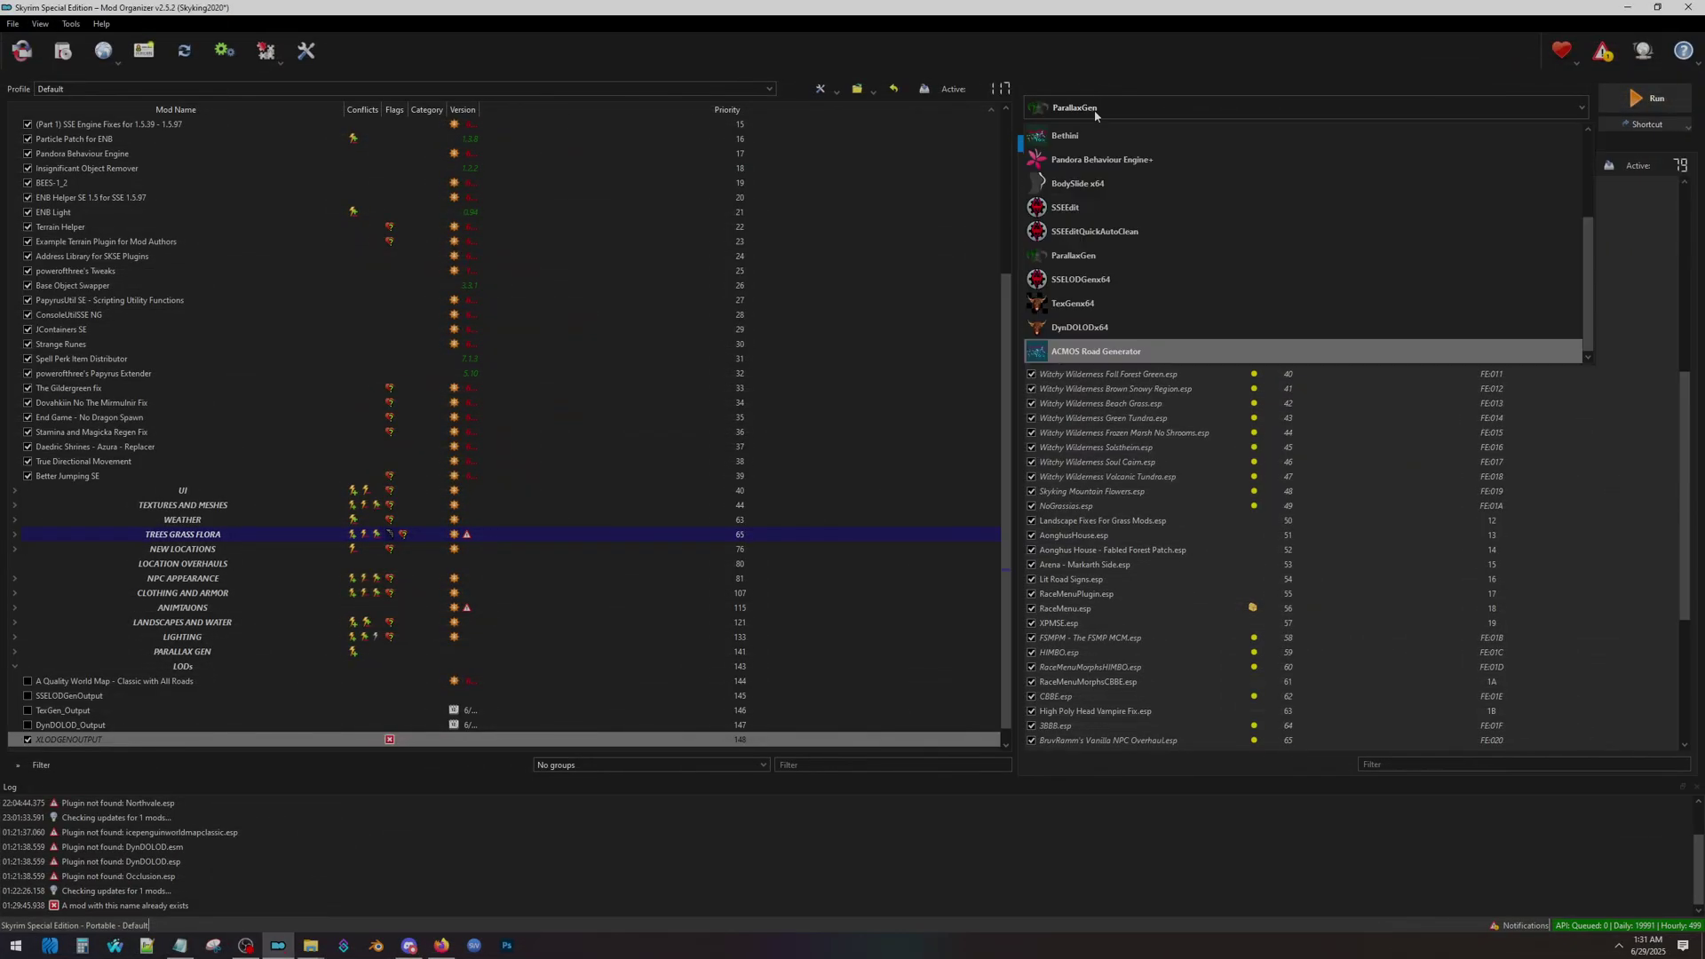
click(1080, 281)
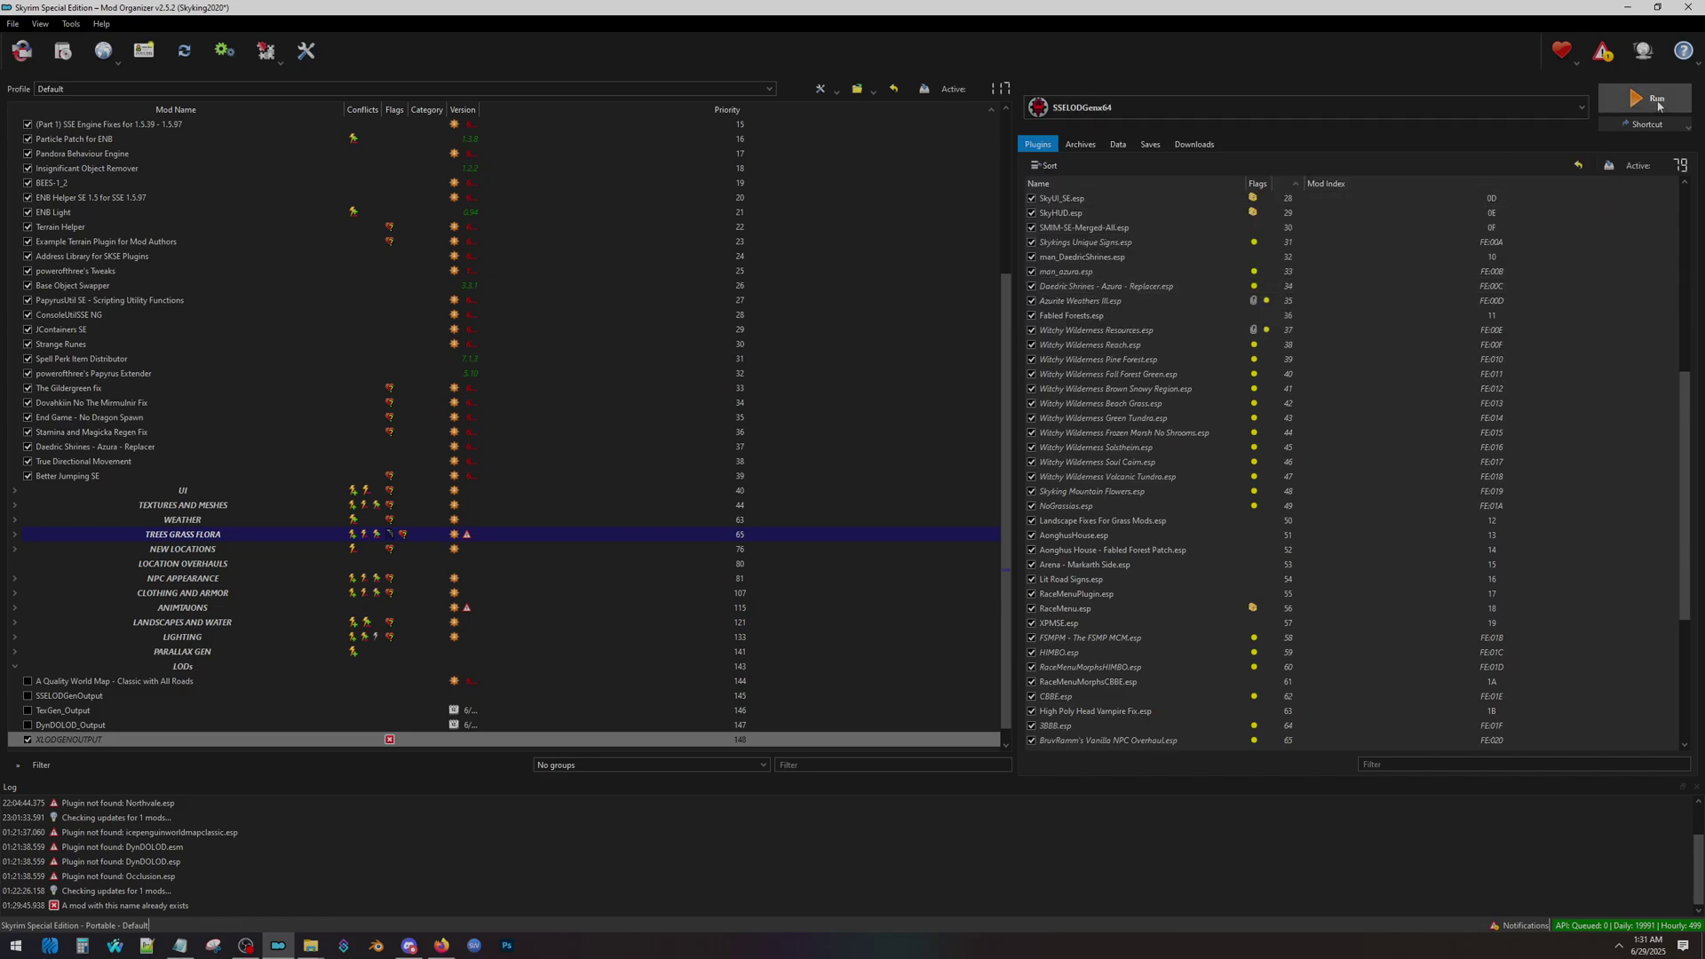
click(1657, 106)
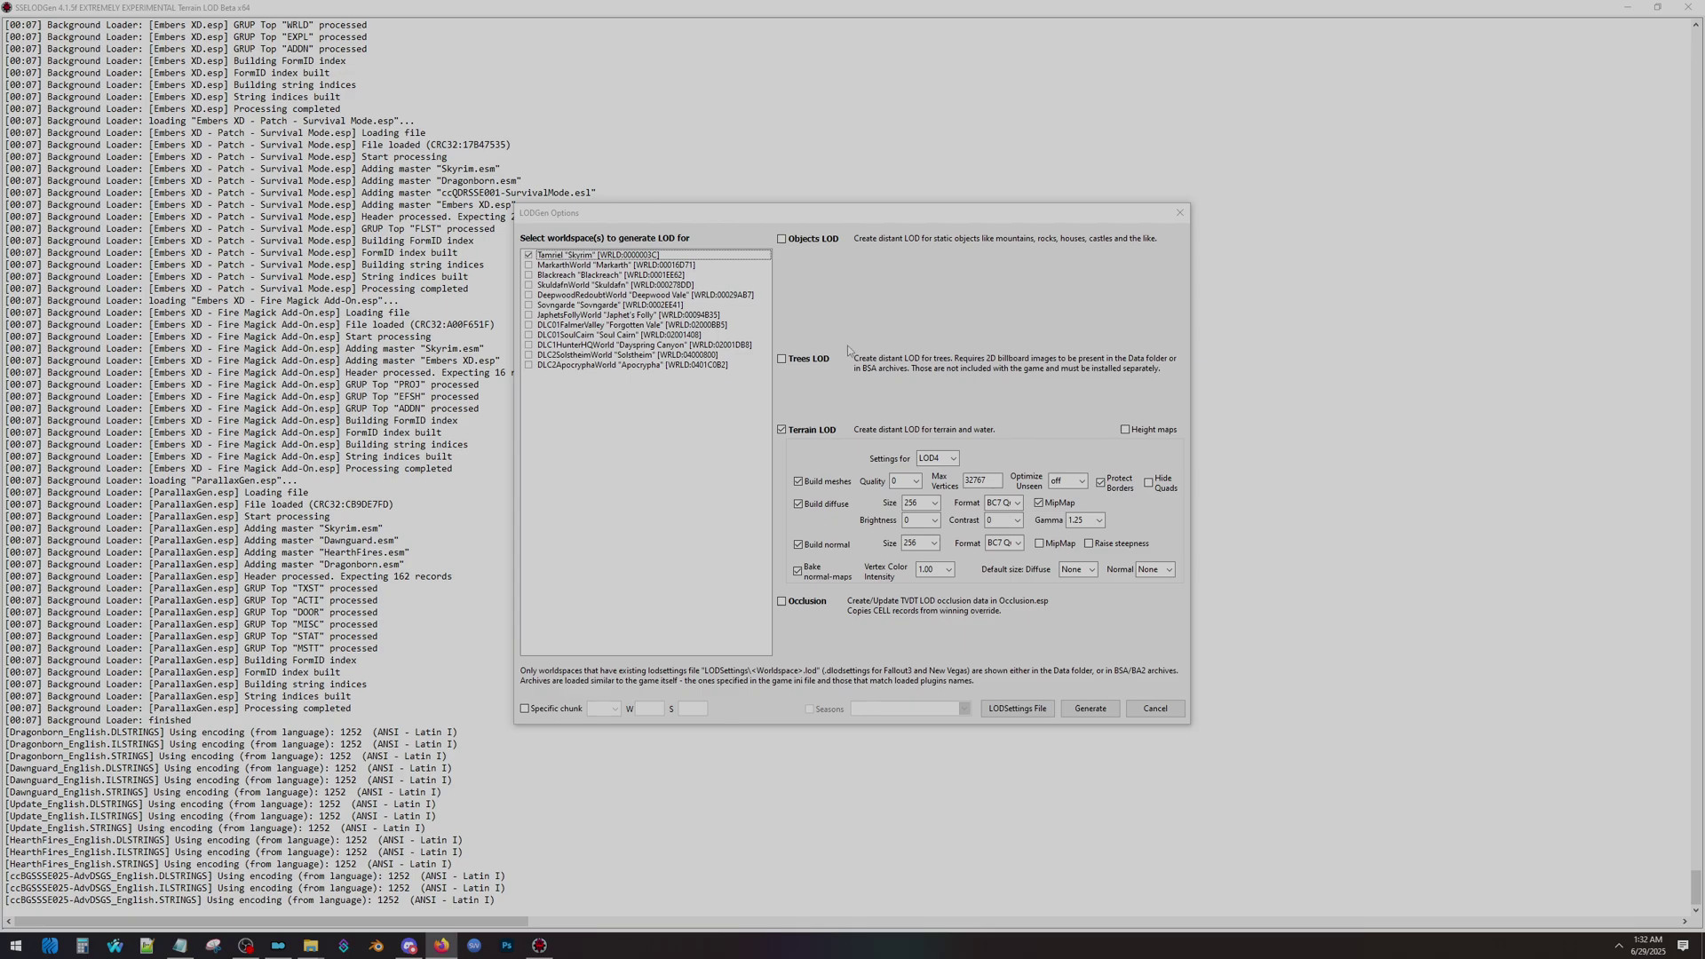
Step: Review the Terrain LOD mesh and texture settings for LOD4, LOD8 and LOD16
click(951, 458)
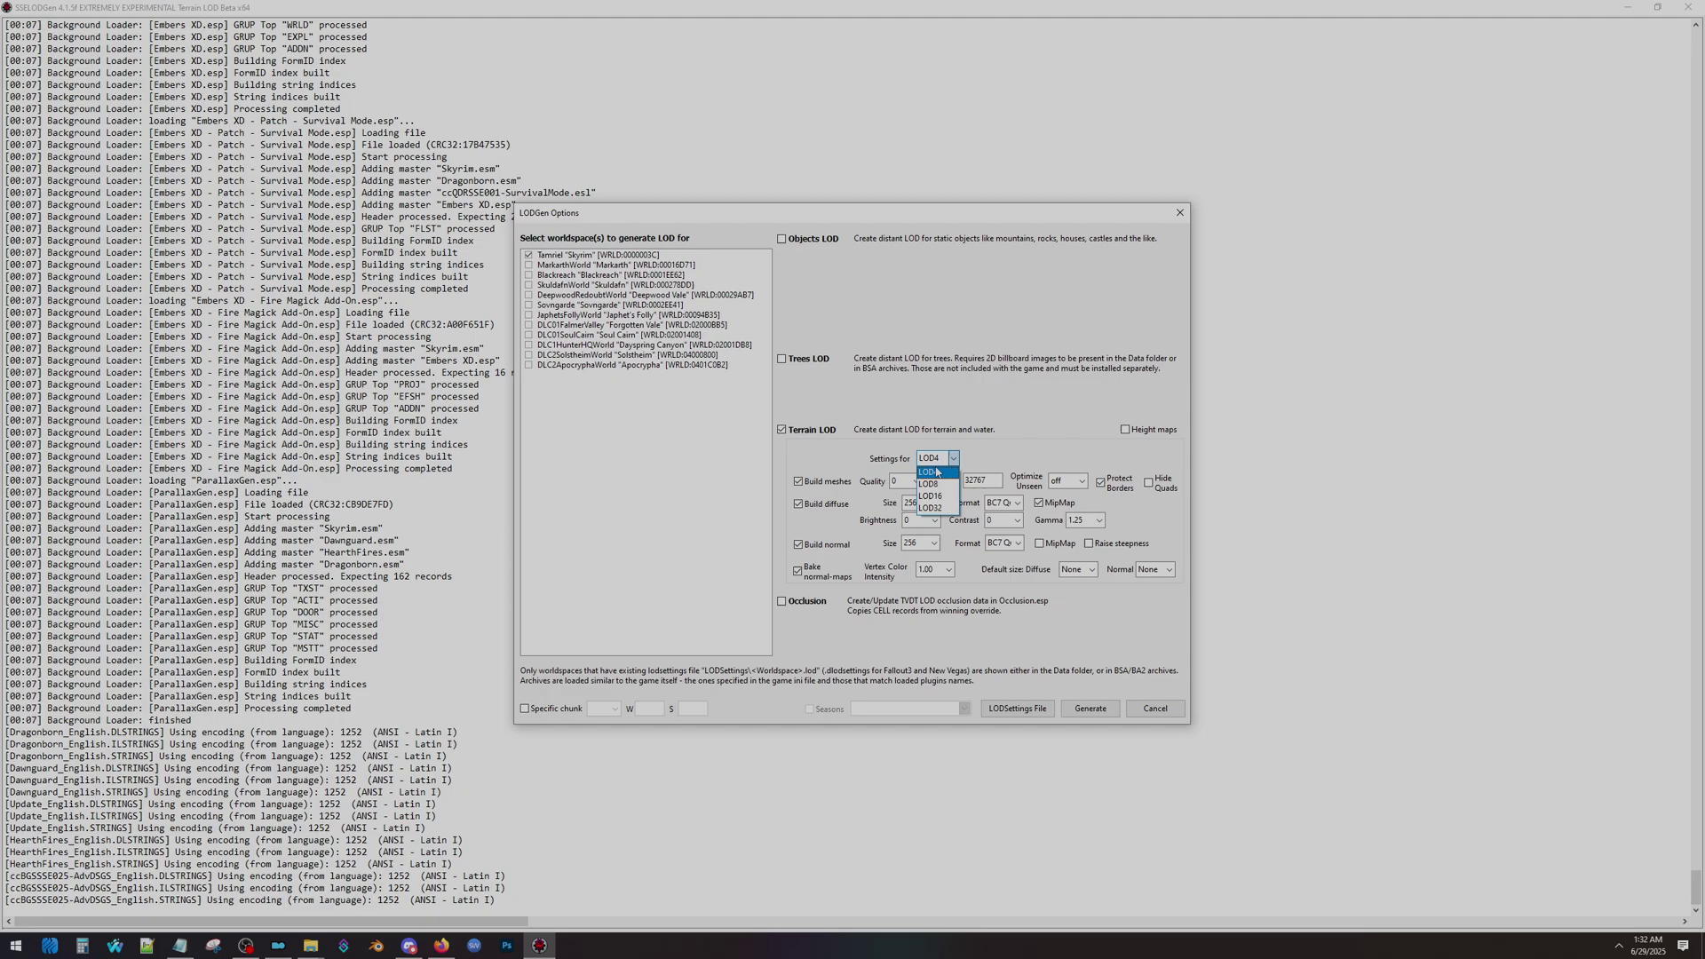
click(1021, 447)
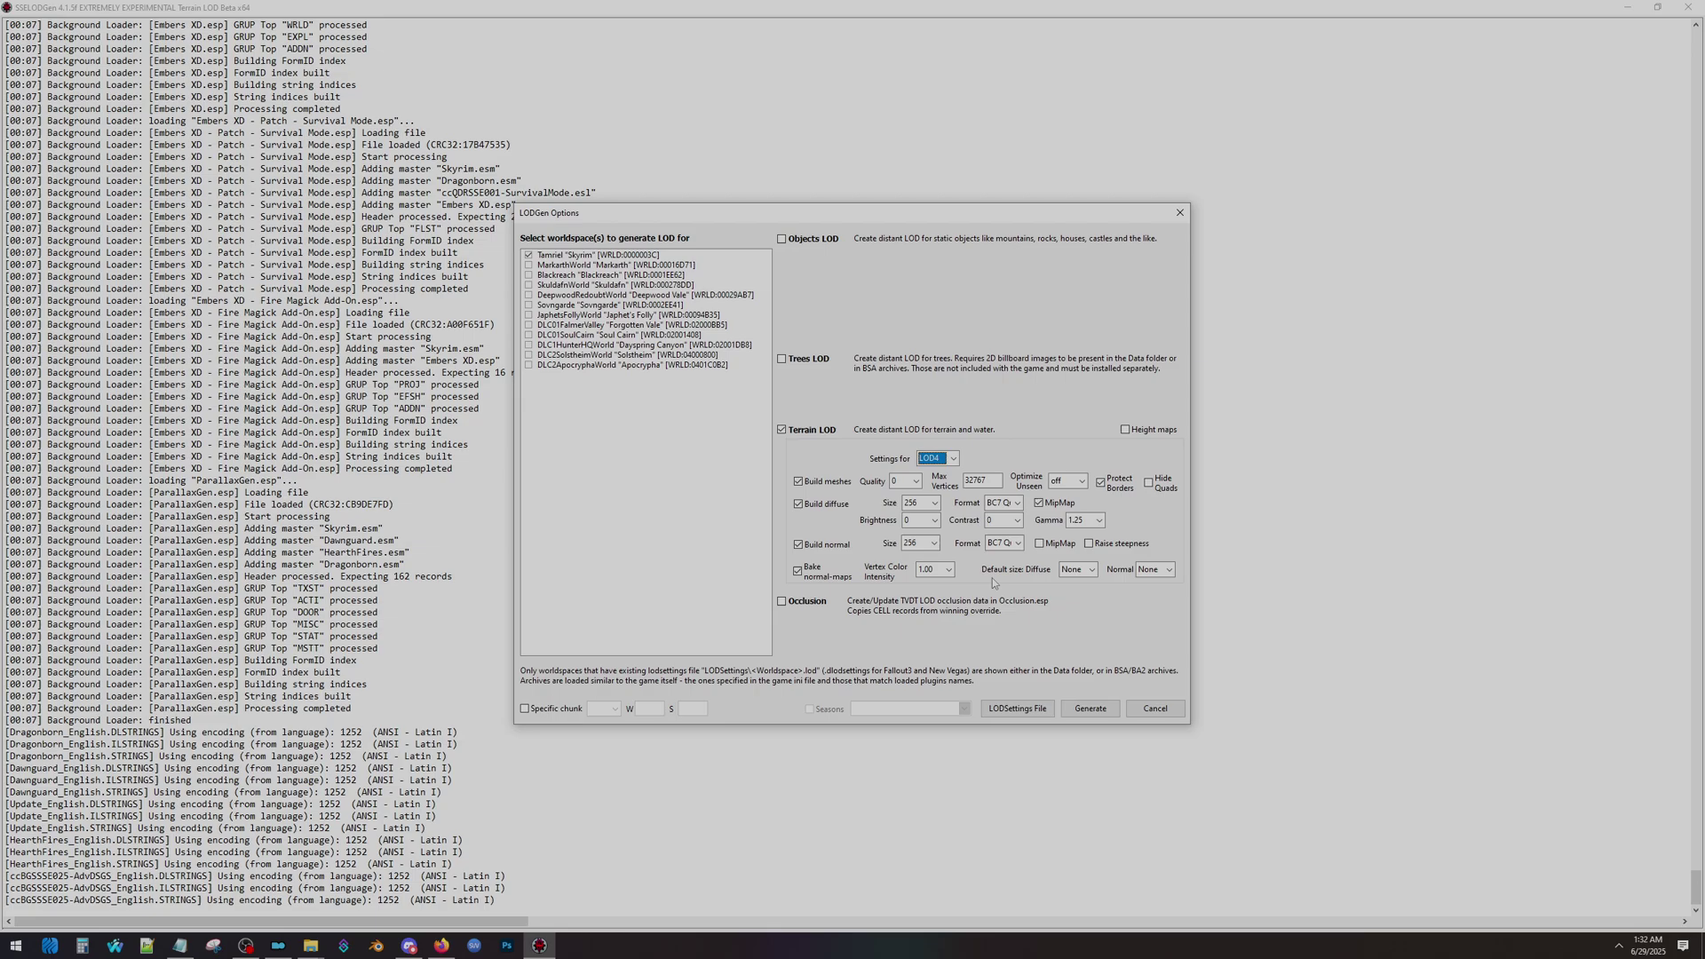
click(953, 458)
click(928, 484)
key(alt+Tab)
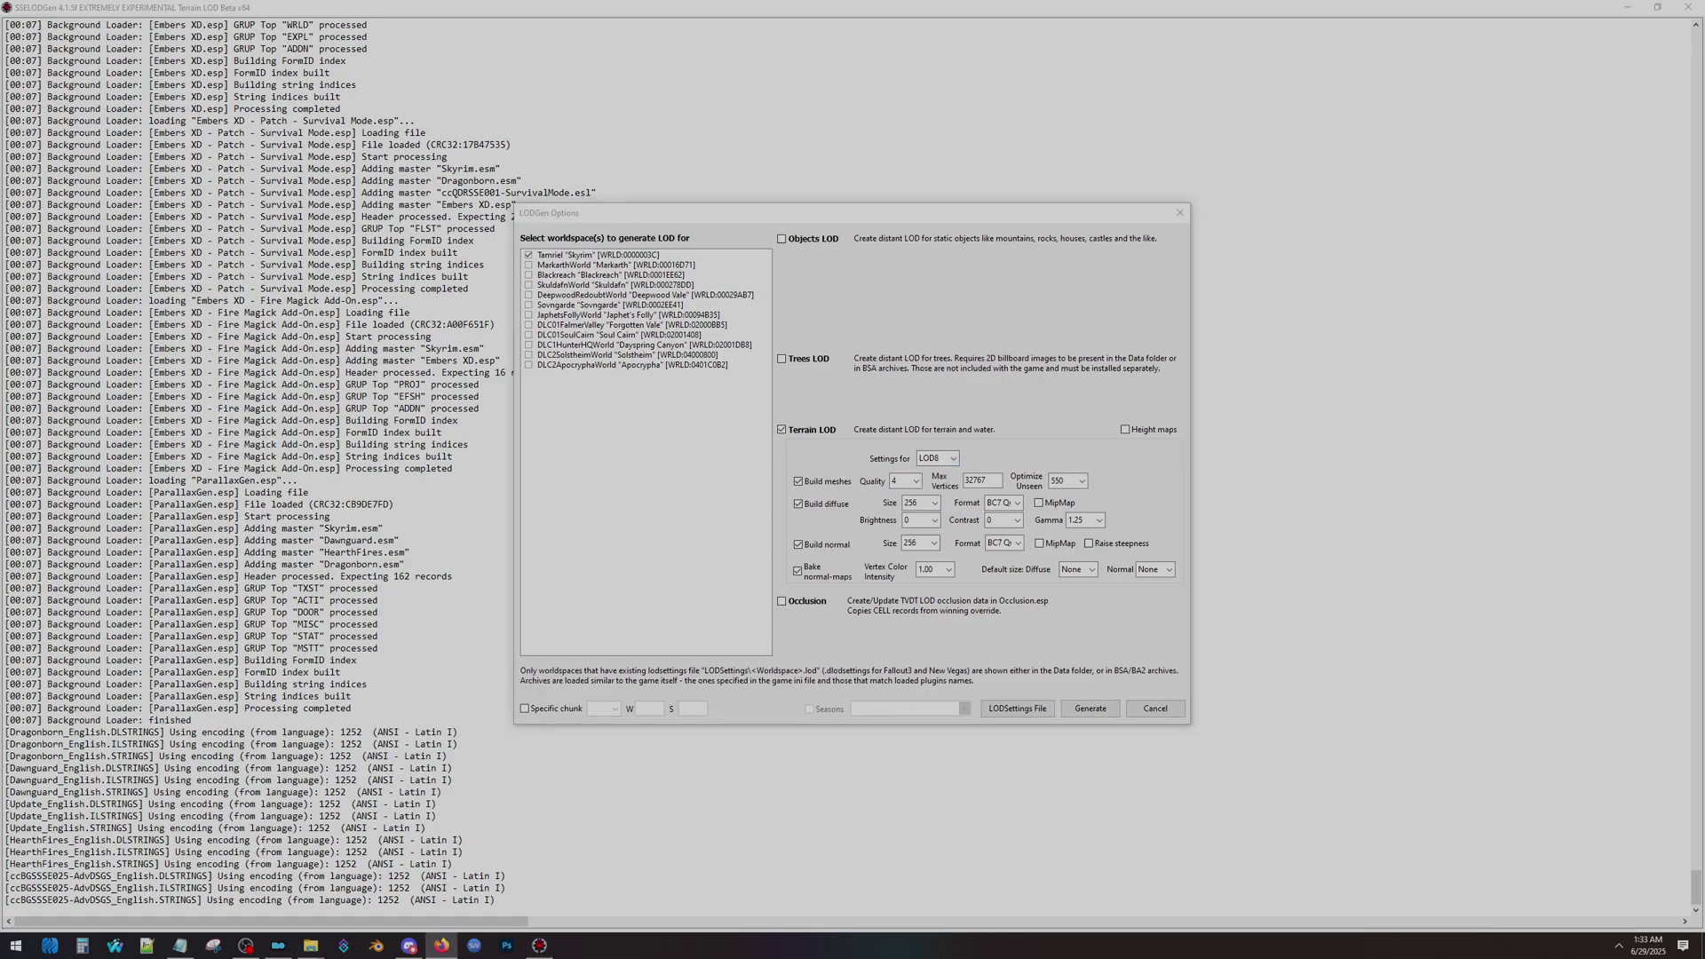
click(953, 458)
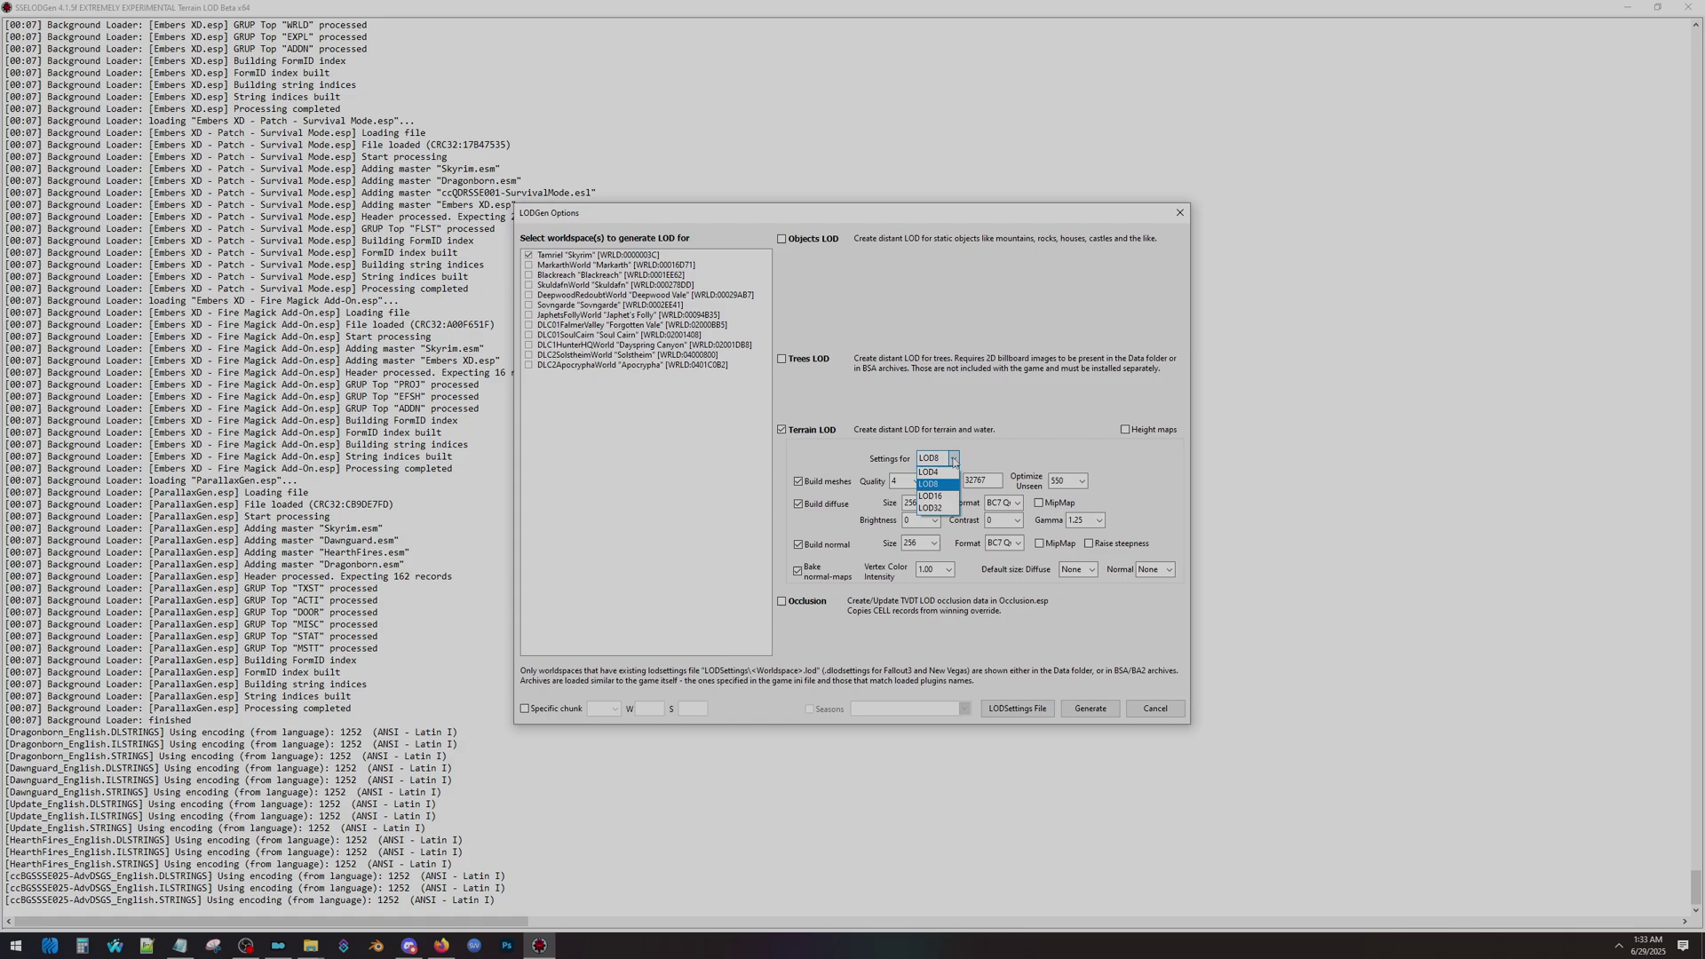
click(945, 500)
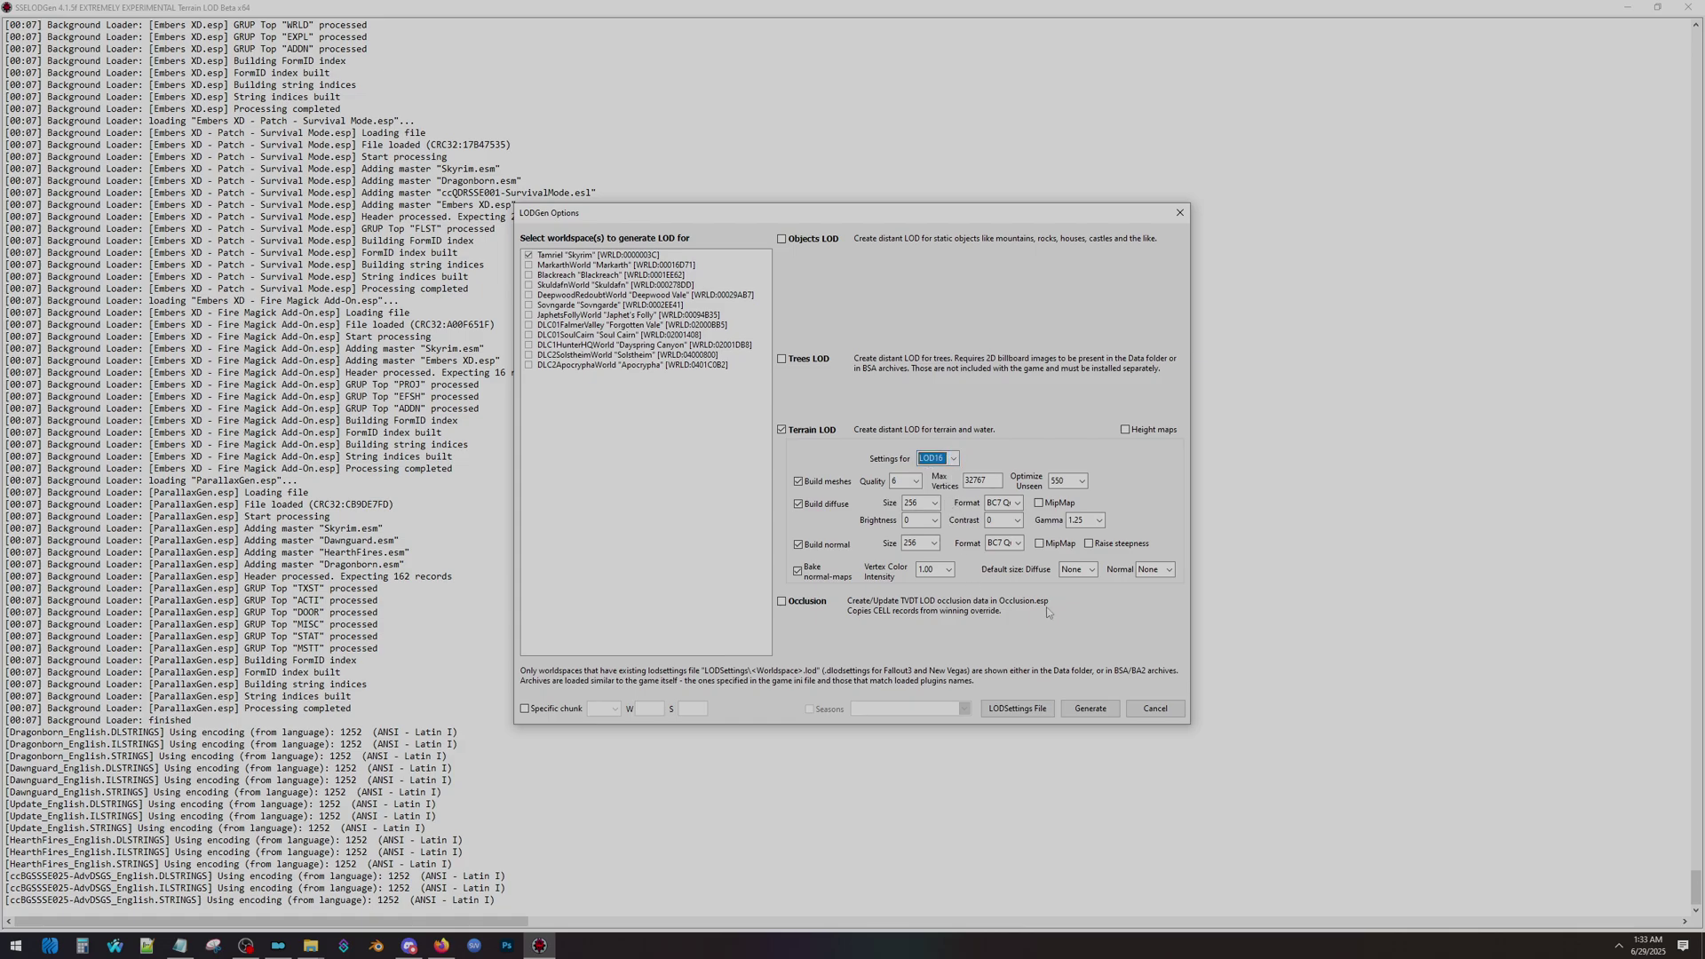
Step: Set the diffuse texture size for LOD32 terrain to 2048
click(953, 458)
click(938, 508)
click(936, 505)
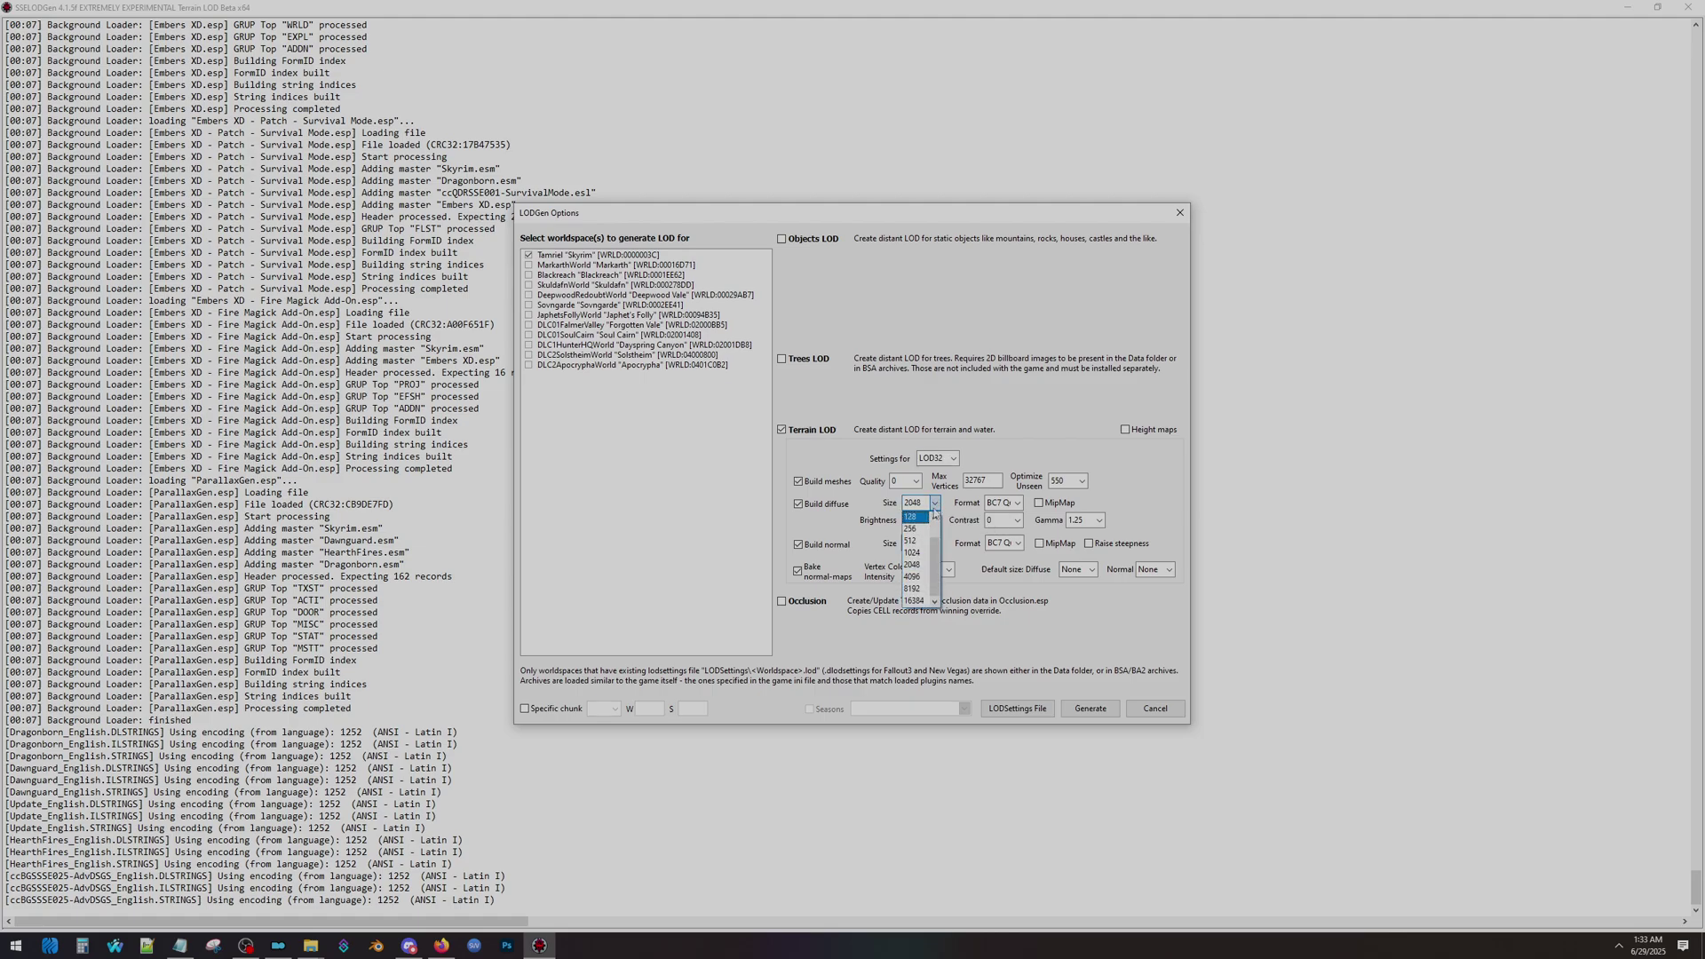
click(923, 569)
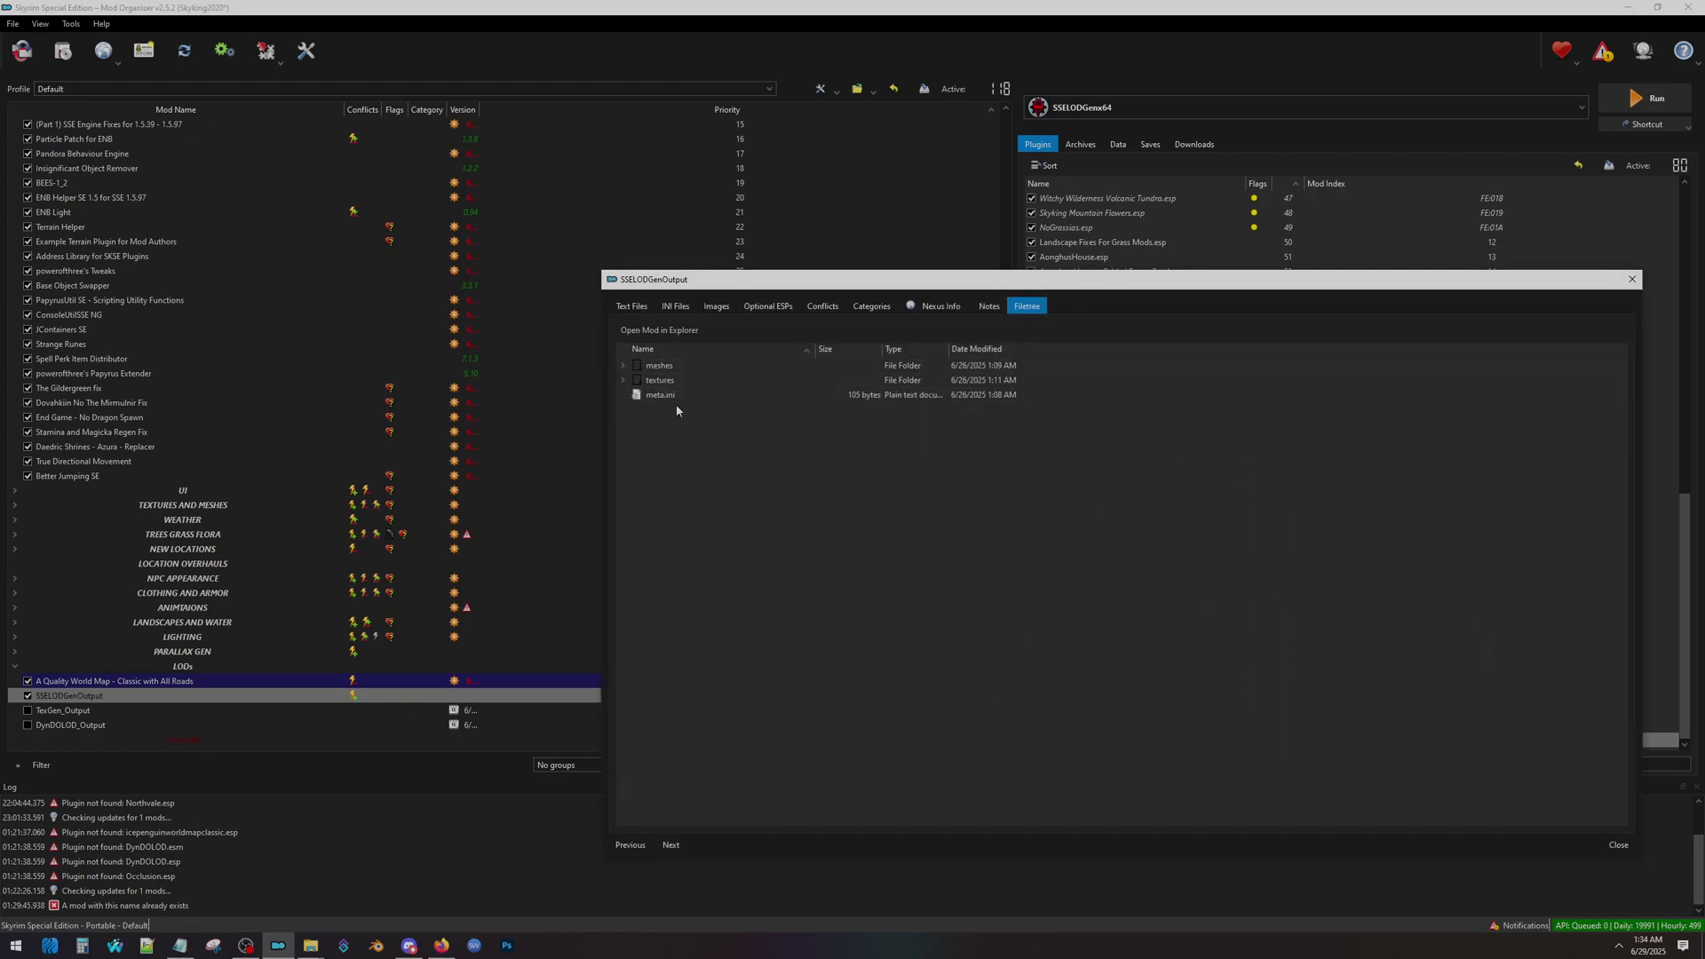
Step: Close the SSELODGenOutput mod details and run TexGenx64 in the SSE game mode
click(1631, 280)
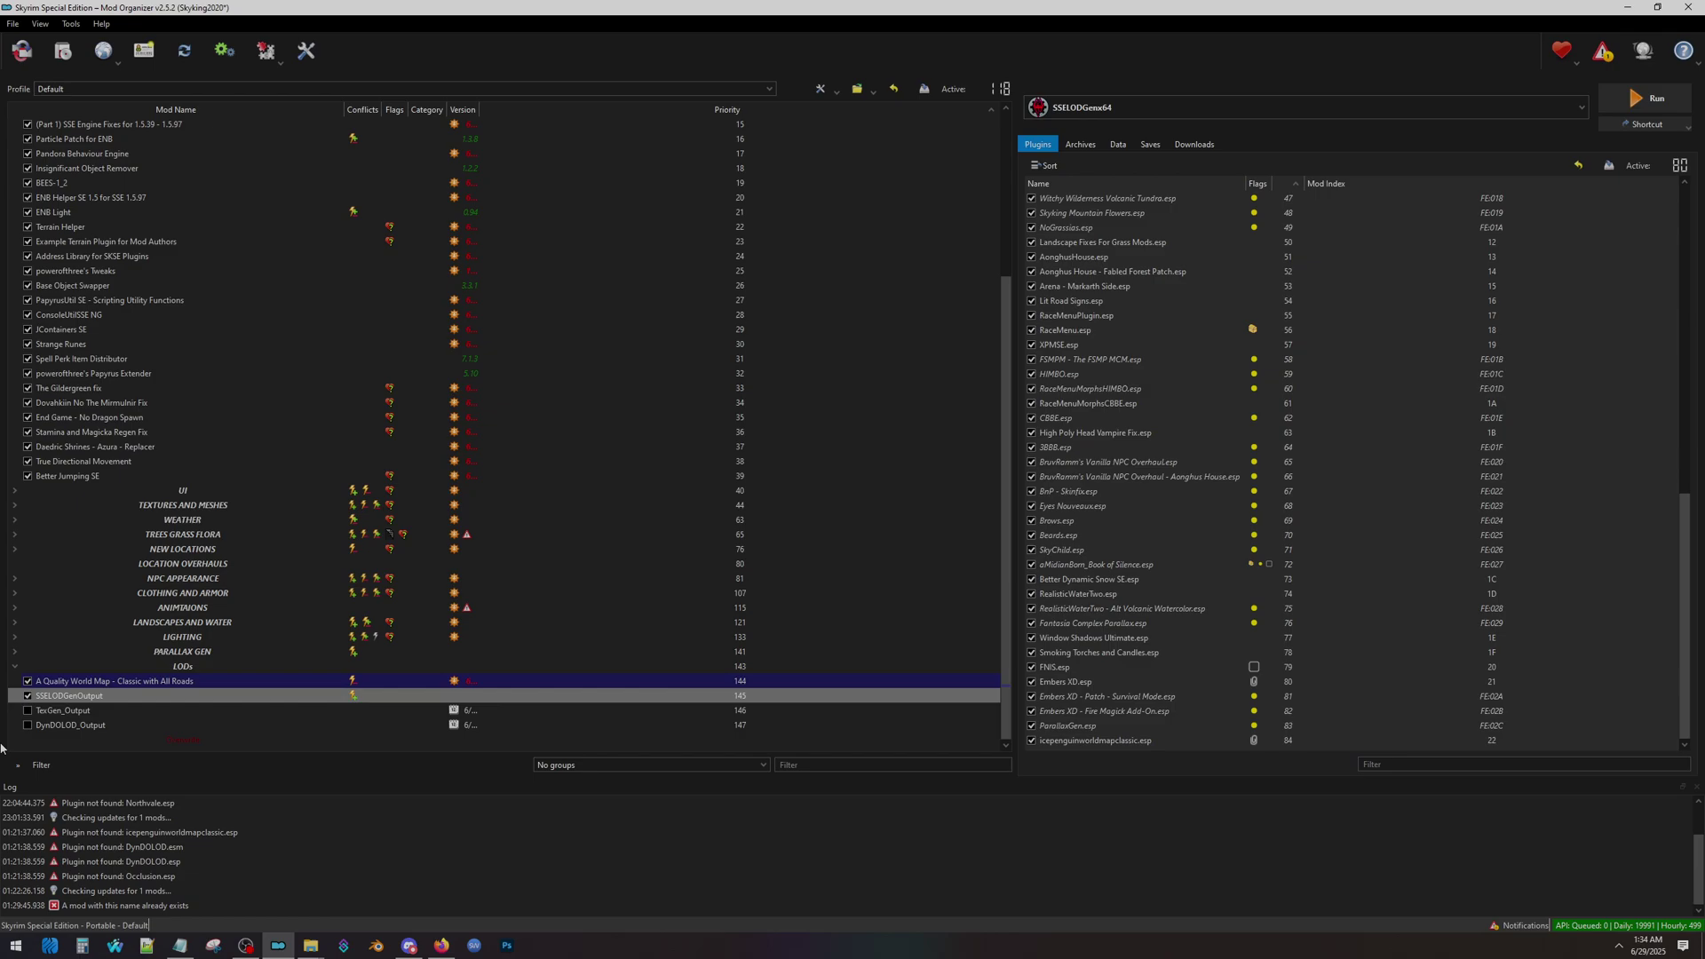
click(1115, 112)
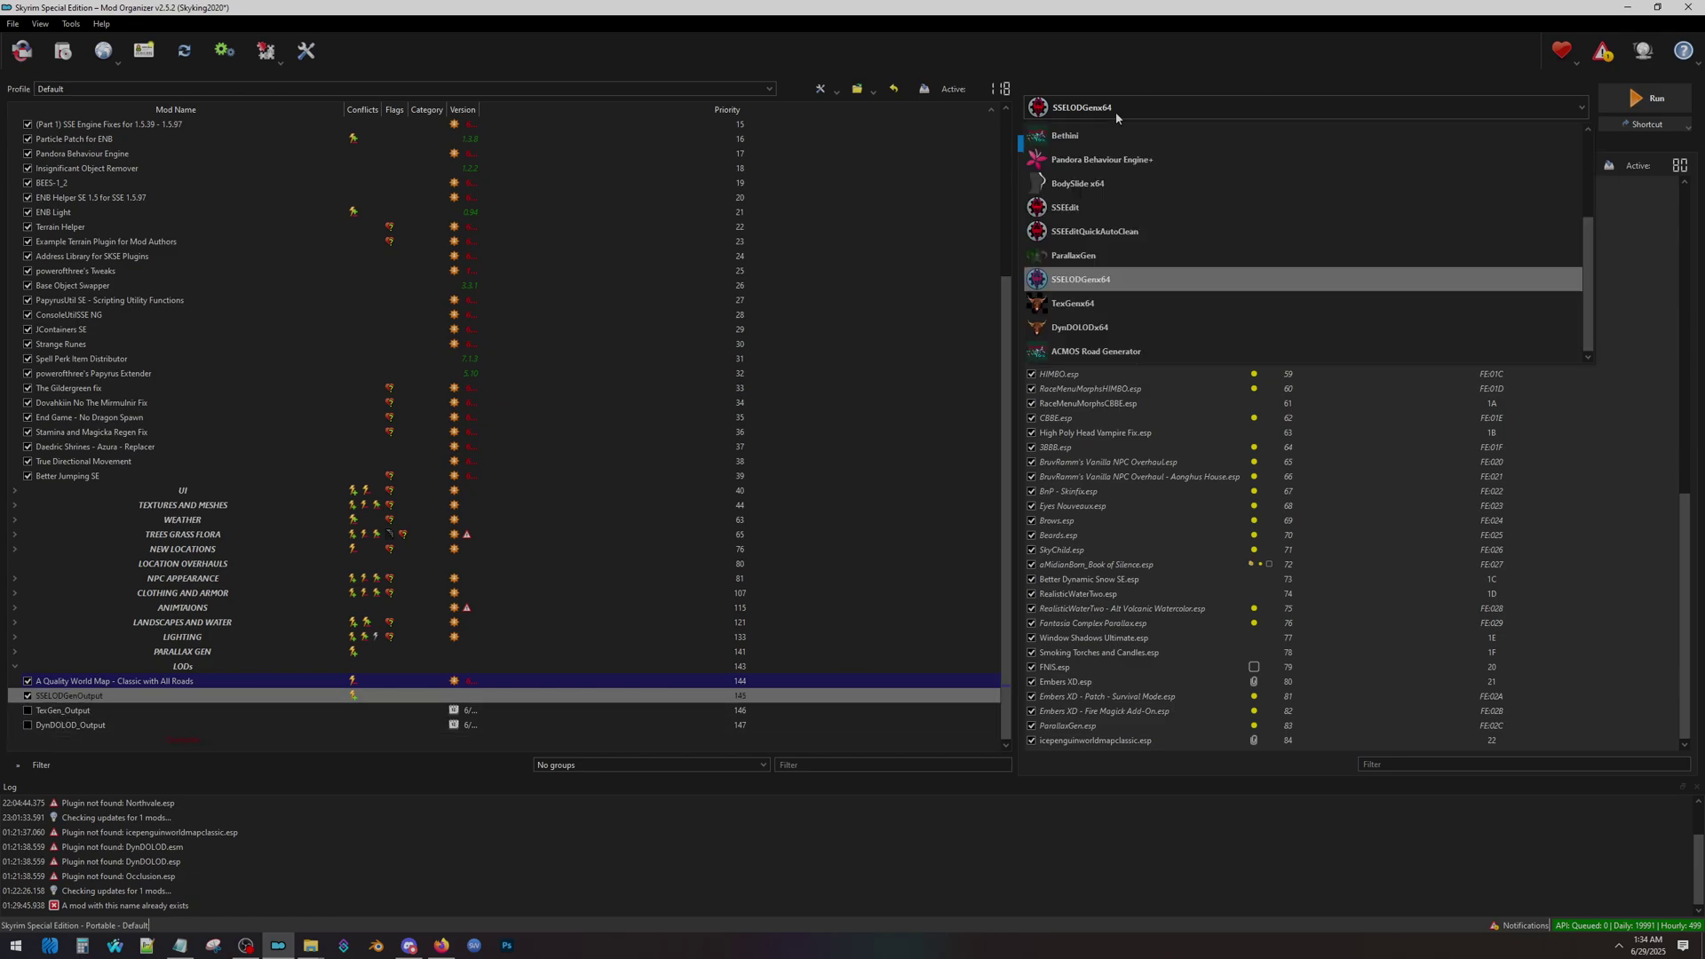
click(1151, 305)
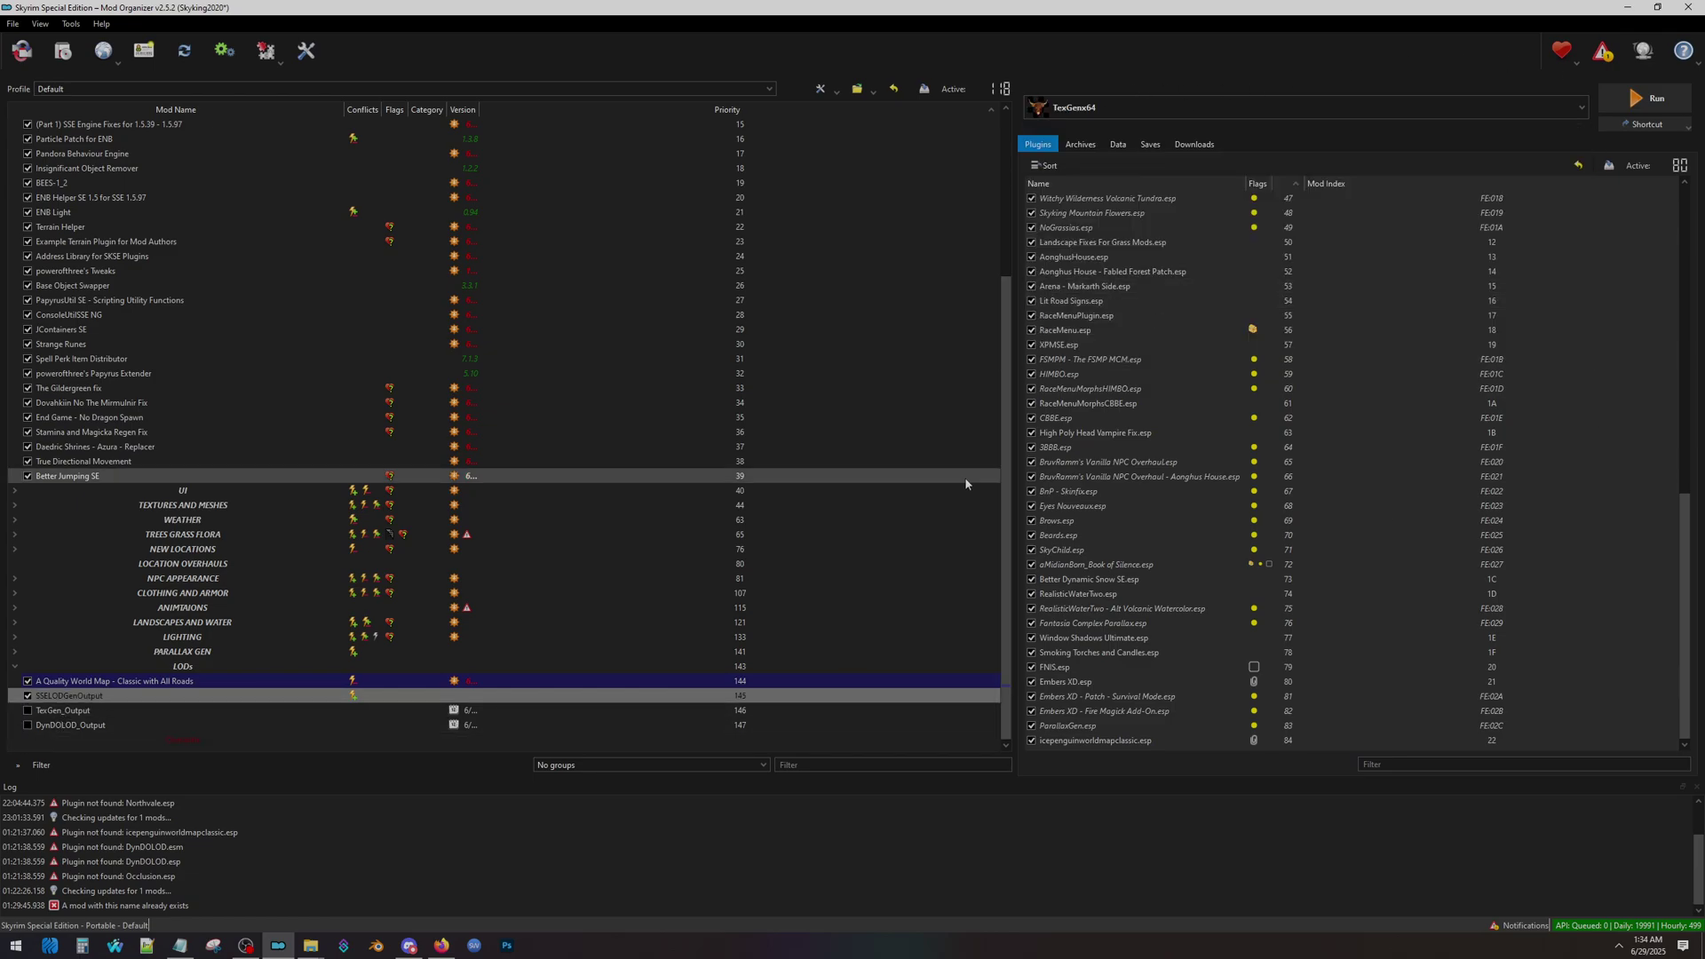
click(1649, 99)
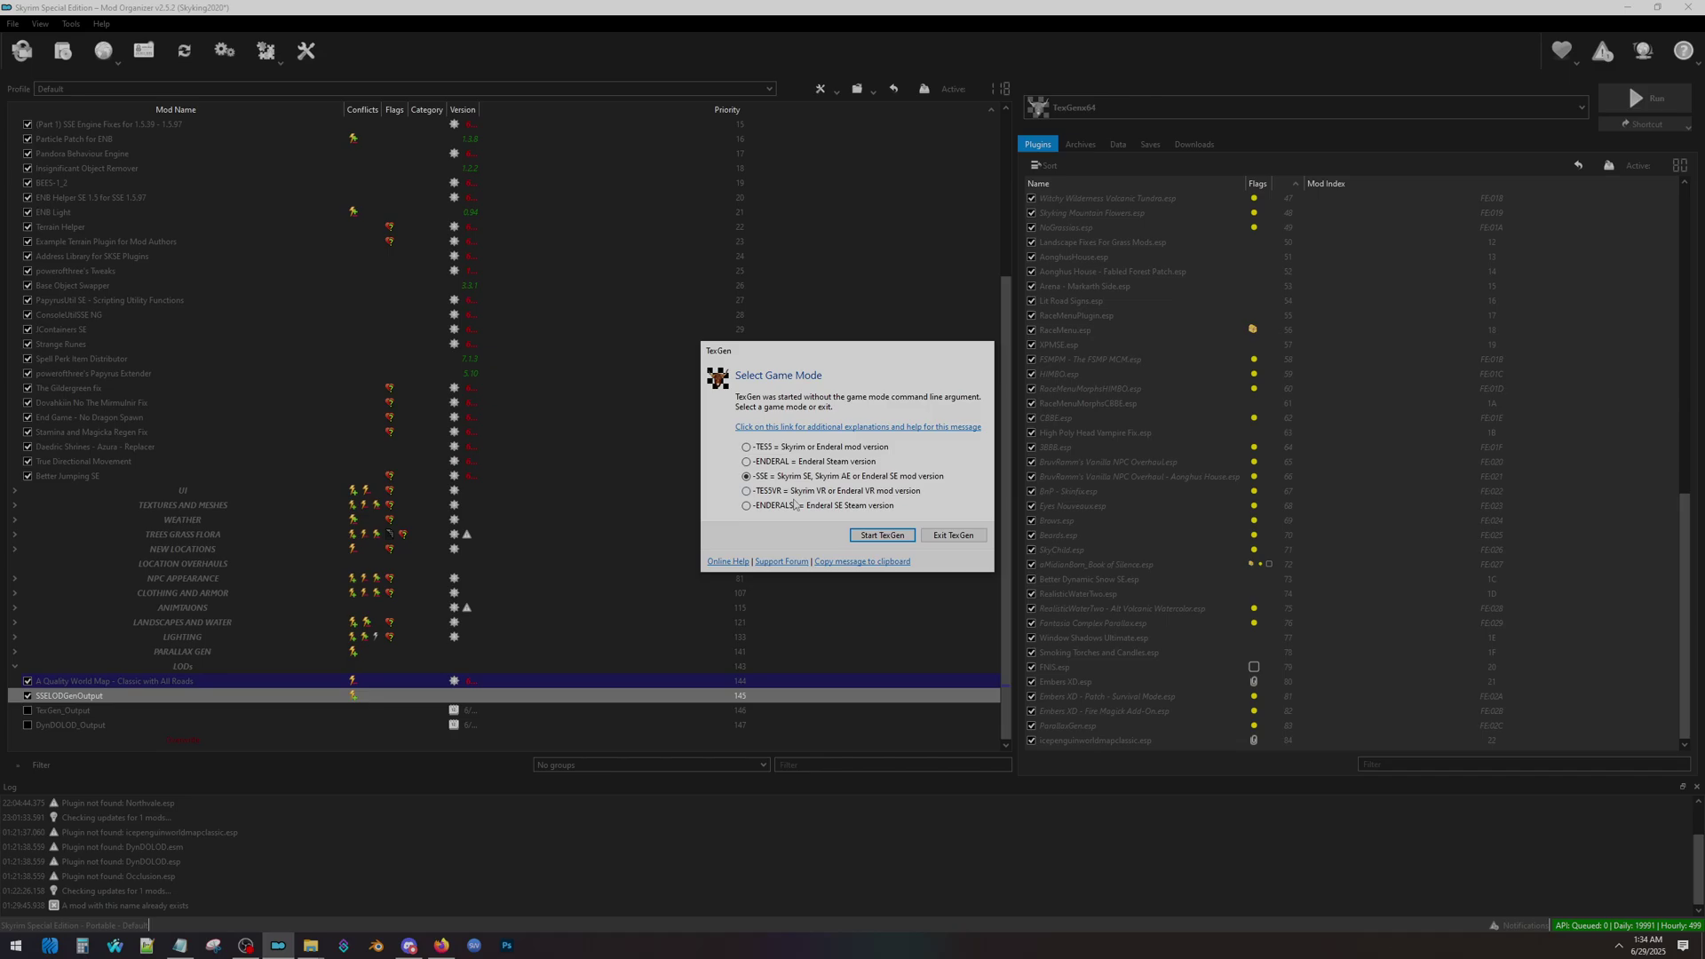
click(880, 536)
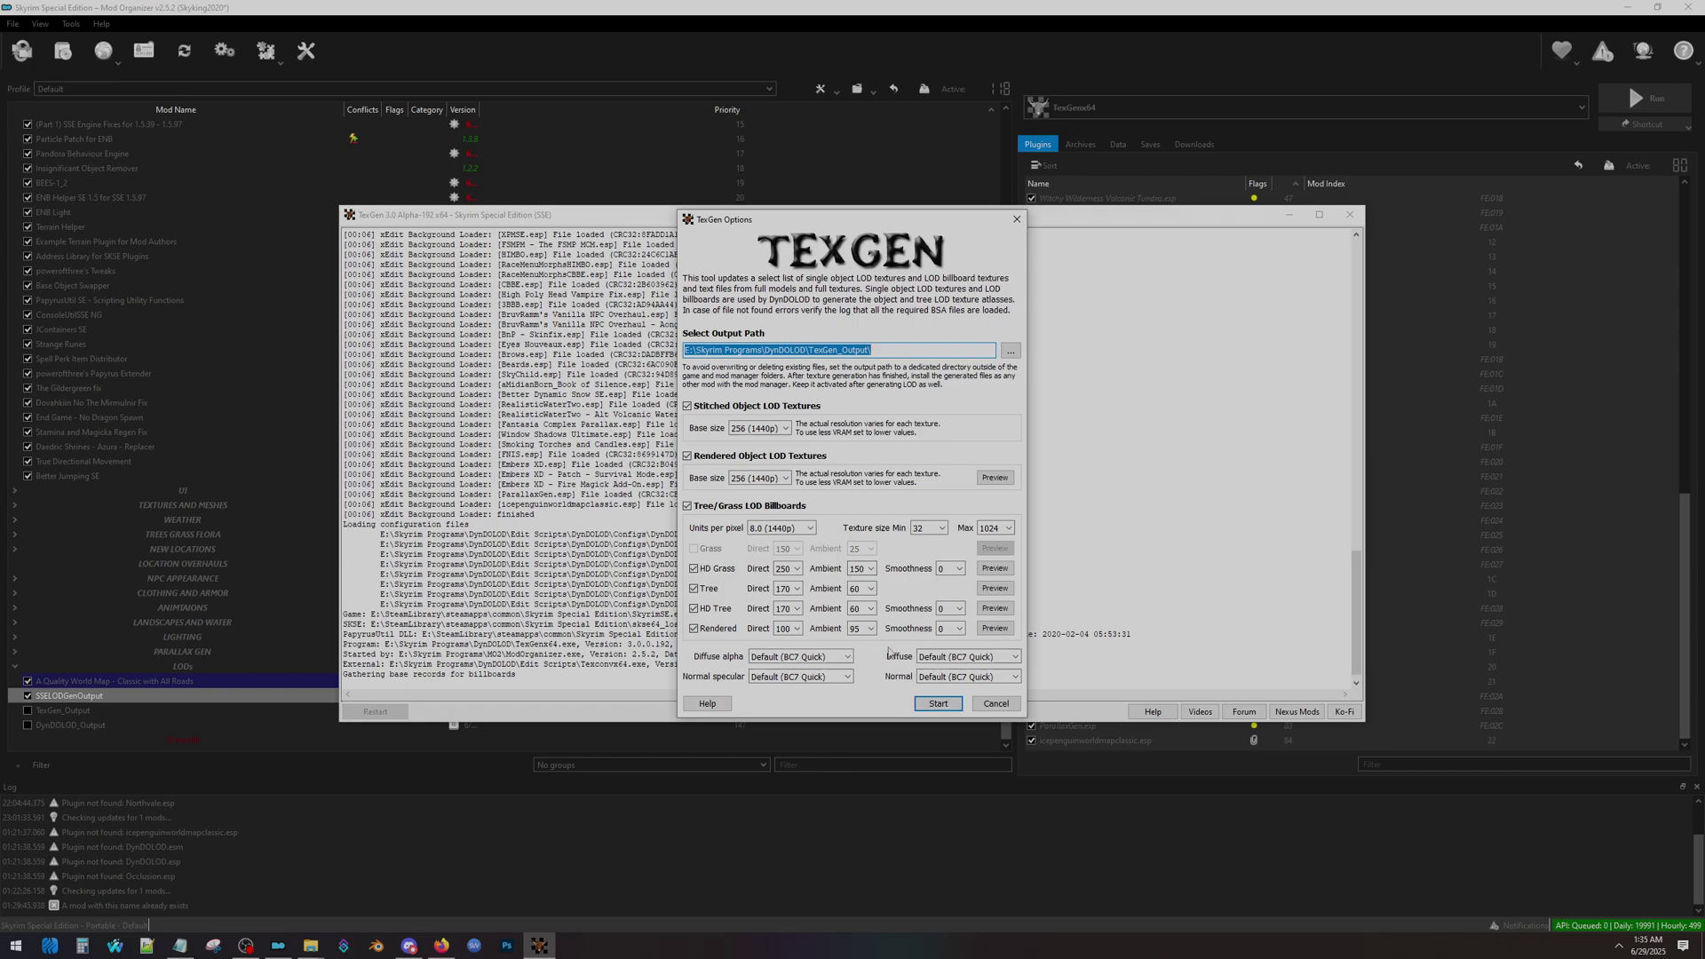
Step: Try an ambient value of 100 for the HD Grass billboards
click(870, 569)
drag(872, 623, 872, 612)
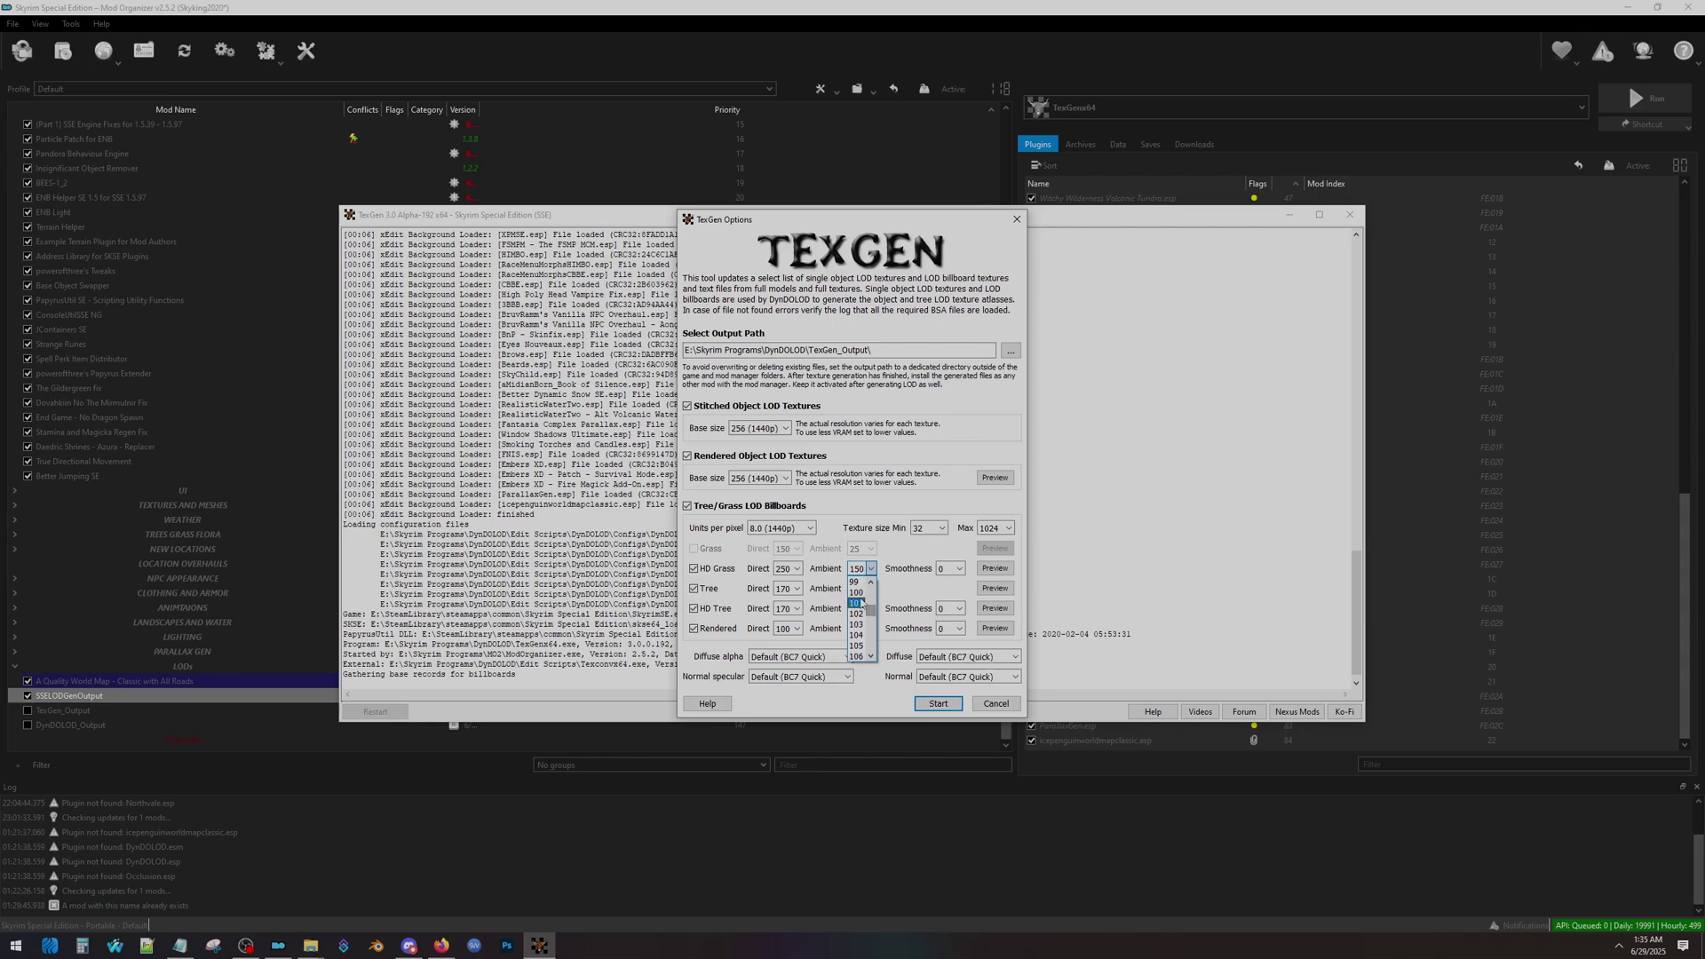
click(858, 592)
Step: Set the HD Grass billboard ambient value to 150 and preview the HD grass
click(870, 568)
drag(871, 594, 871, 619)
scroll(870, 619, down, 4)
click(859, 597)
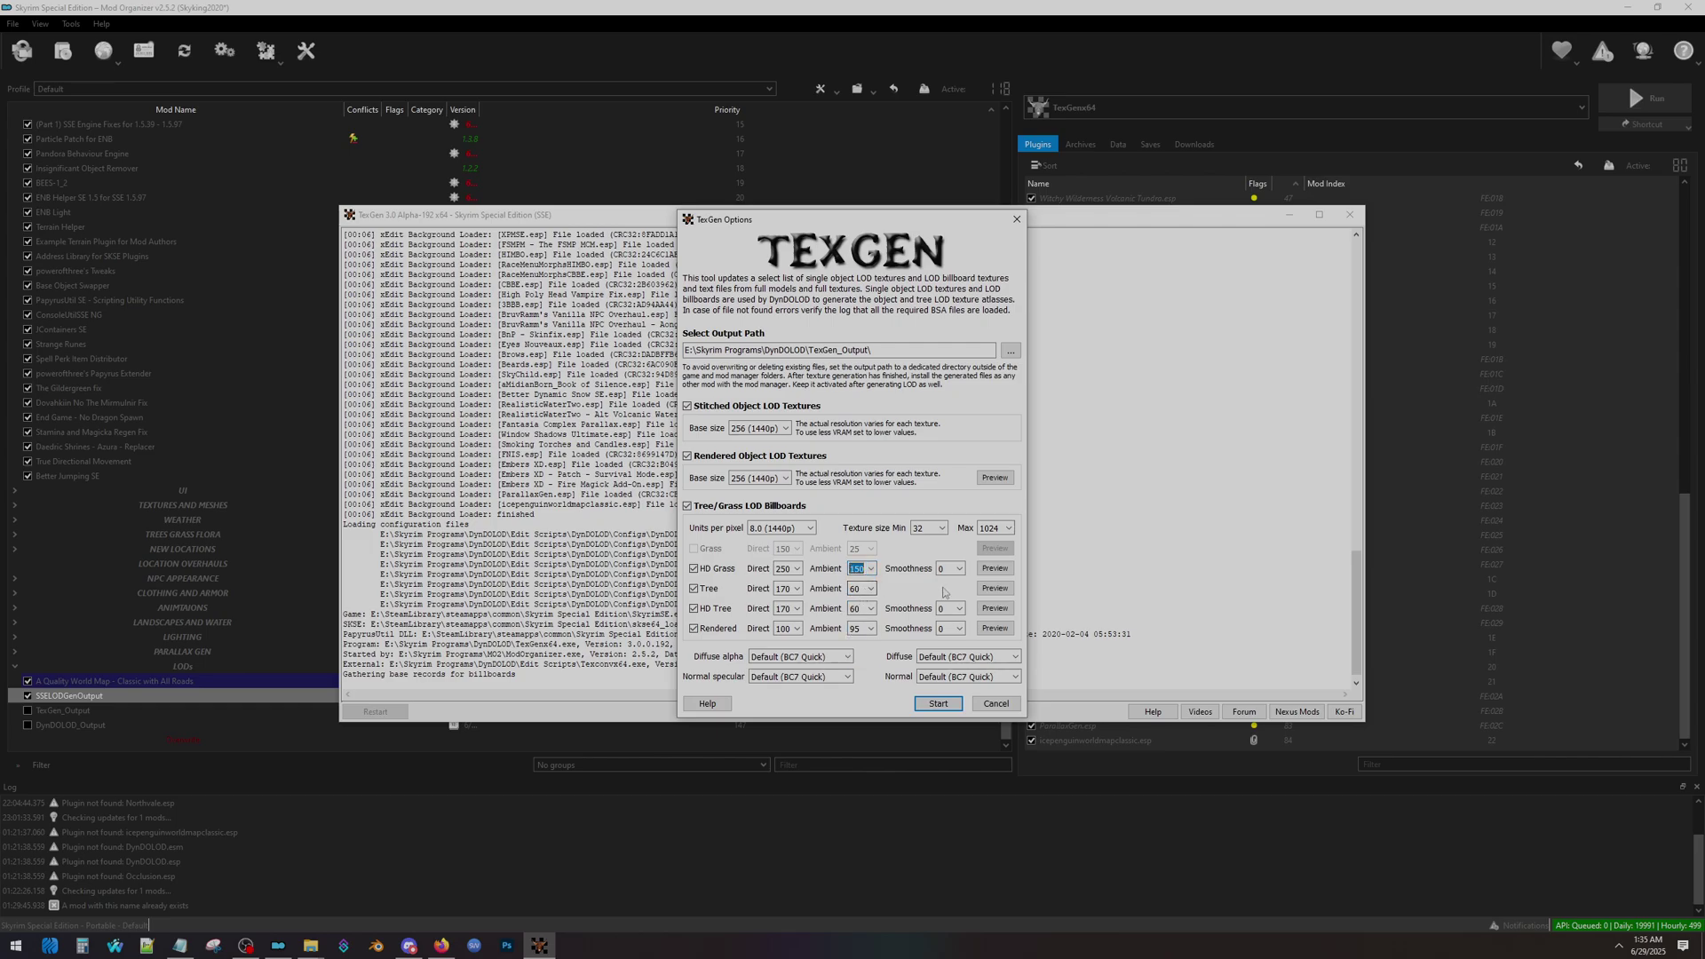
click(995, 568)
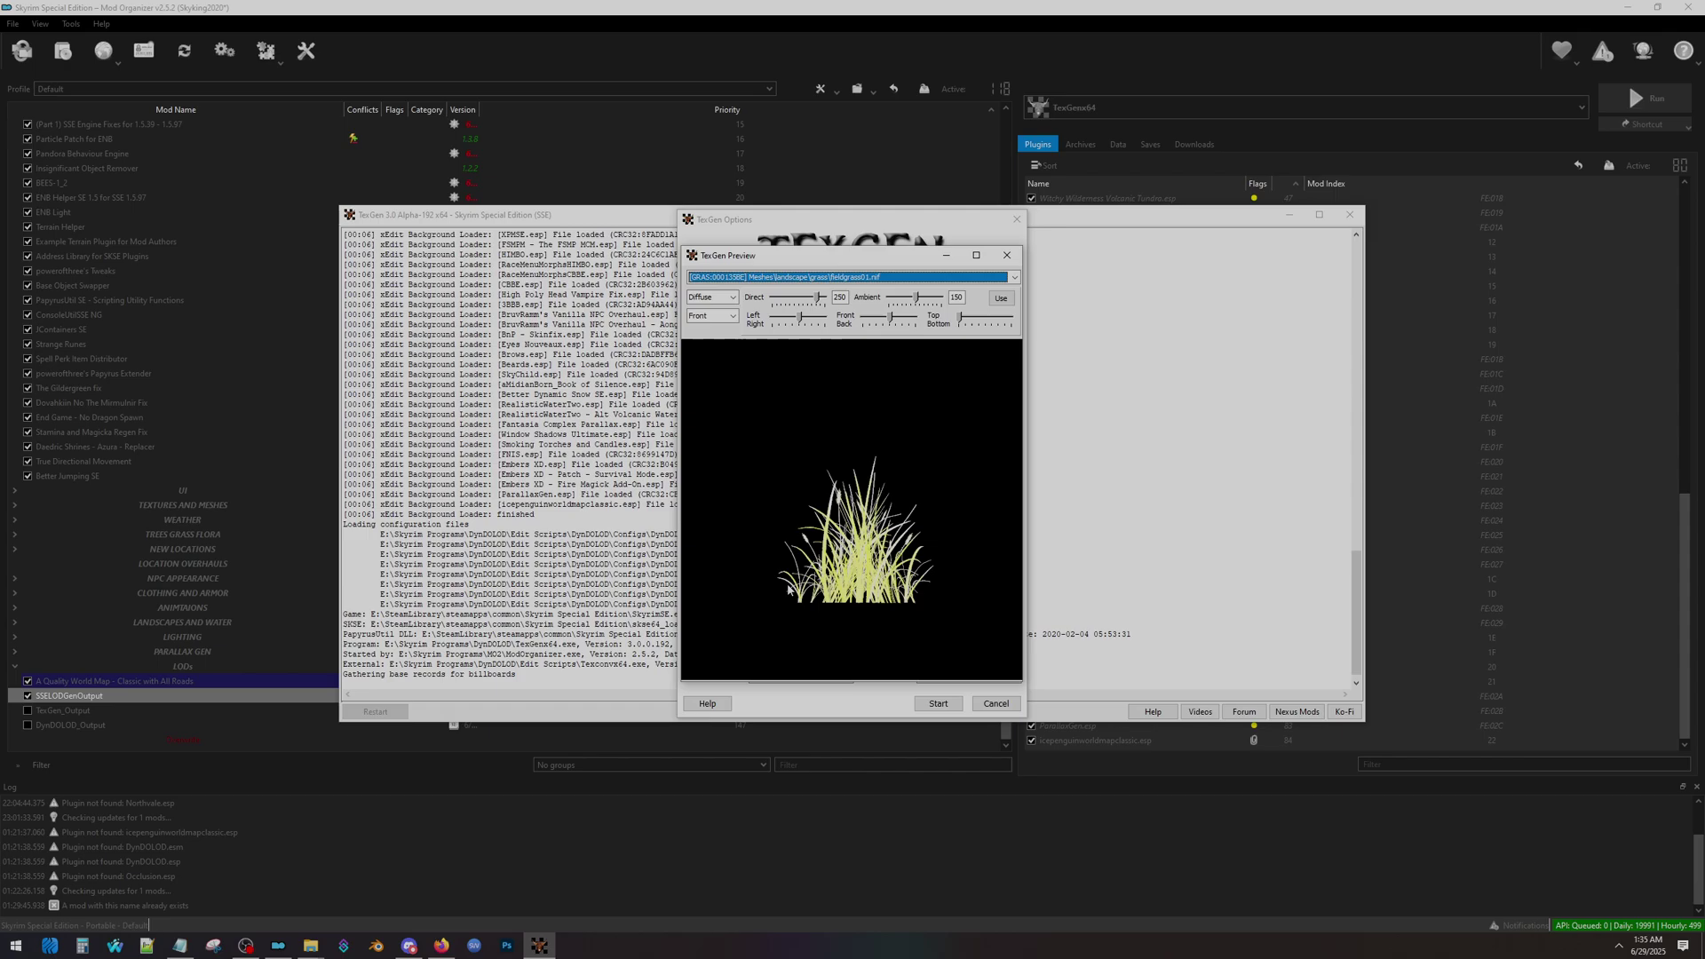
Step: Close the TexGen preview and copy the path of the TexGen_Output folder in File Explorer
click(1004, 706)
click(1006, 257)
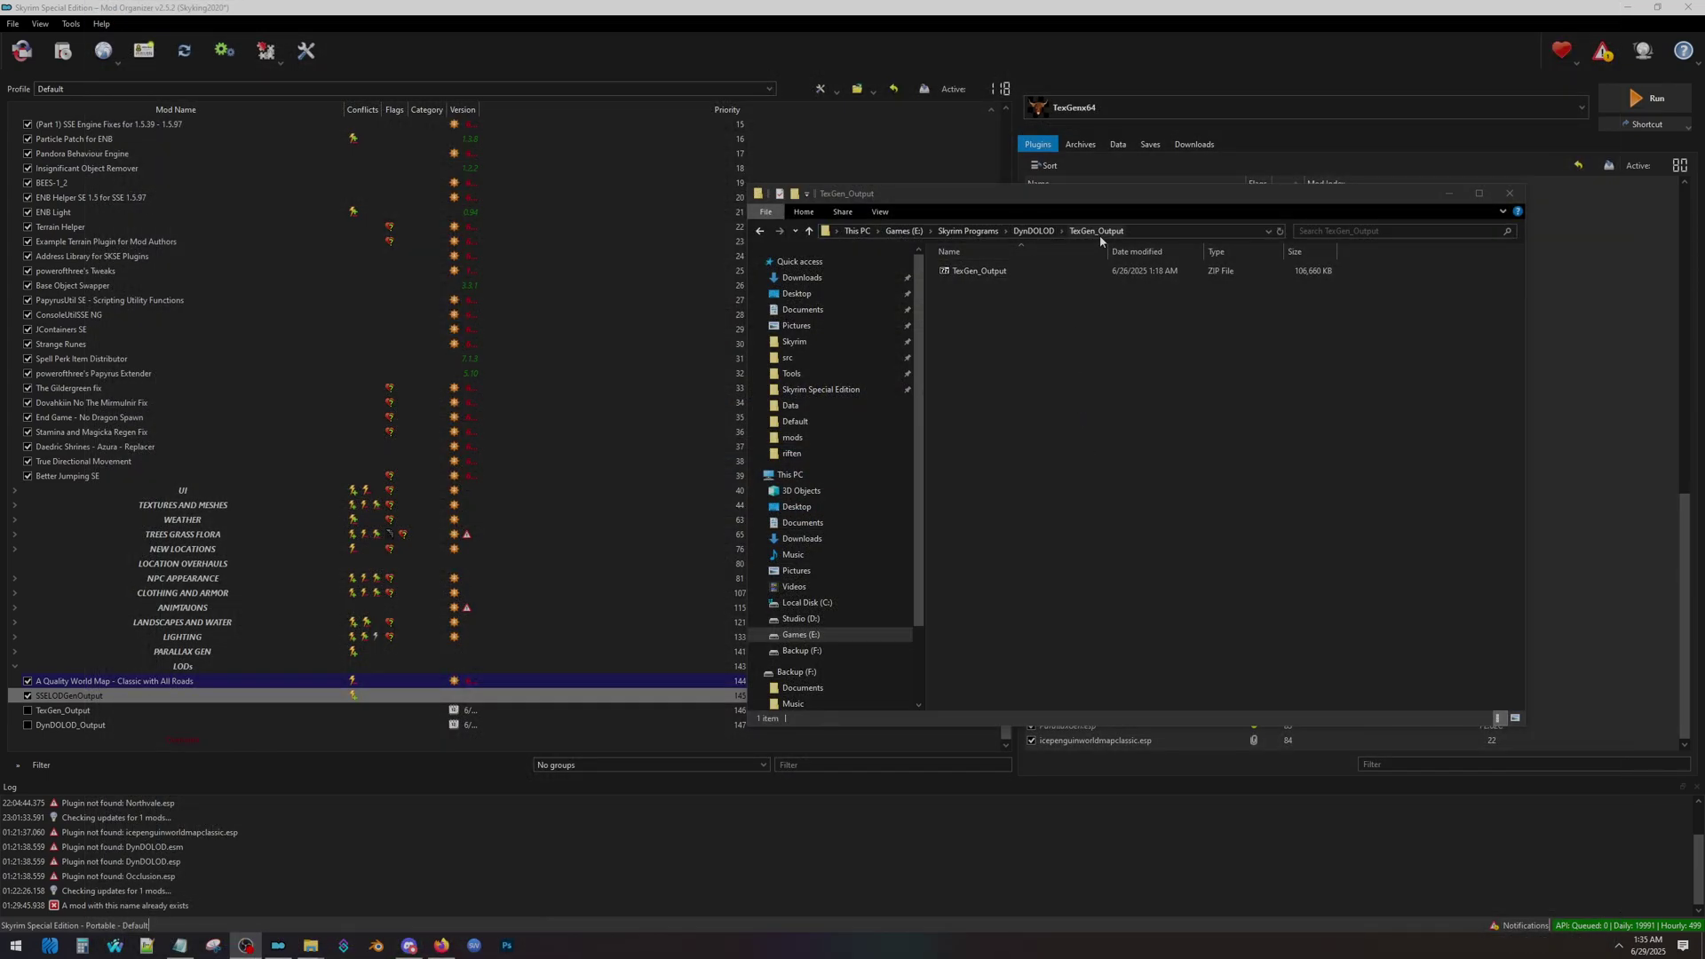
click(1048, 272)
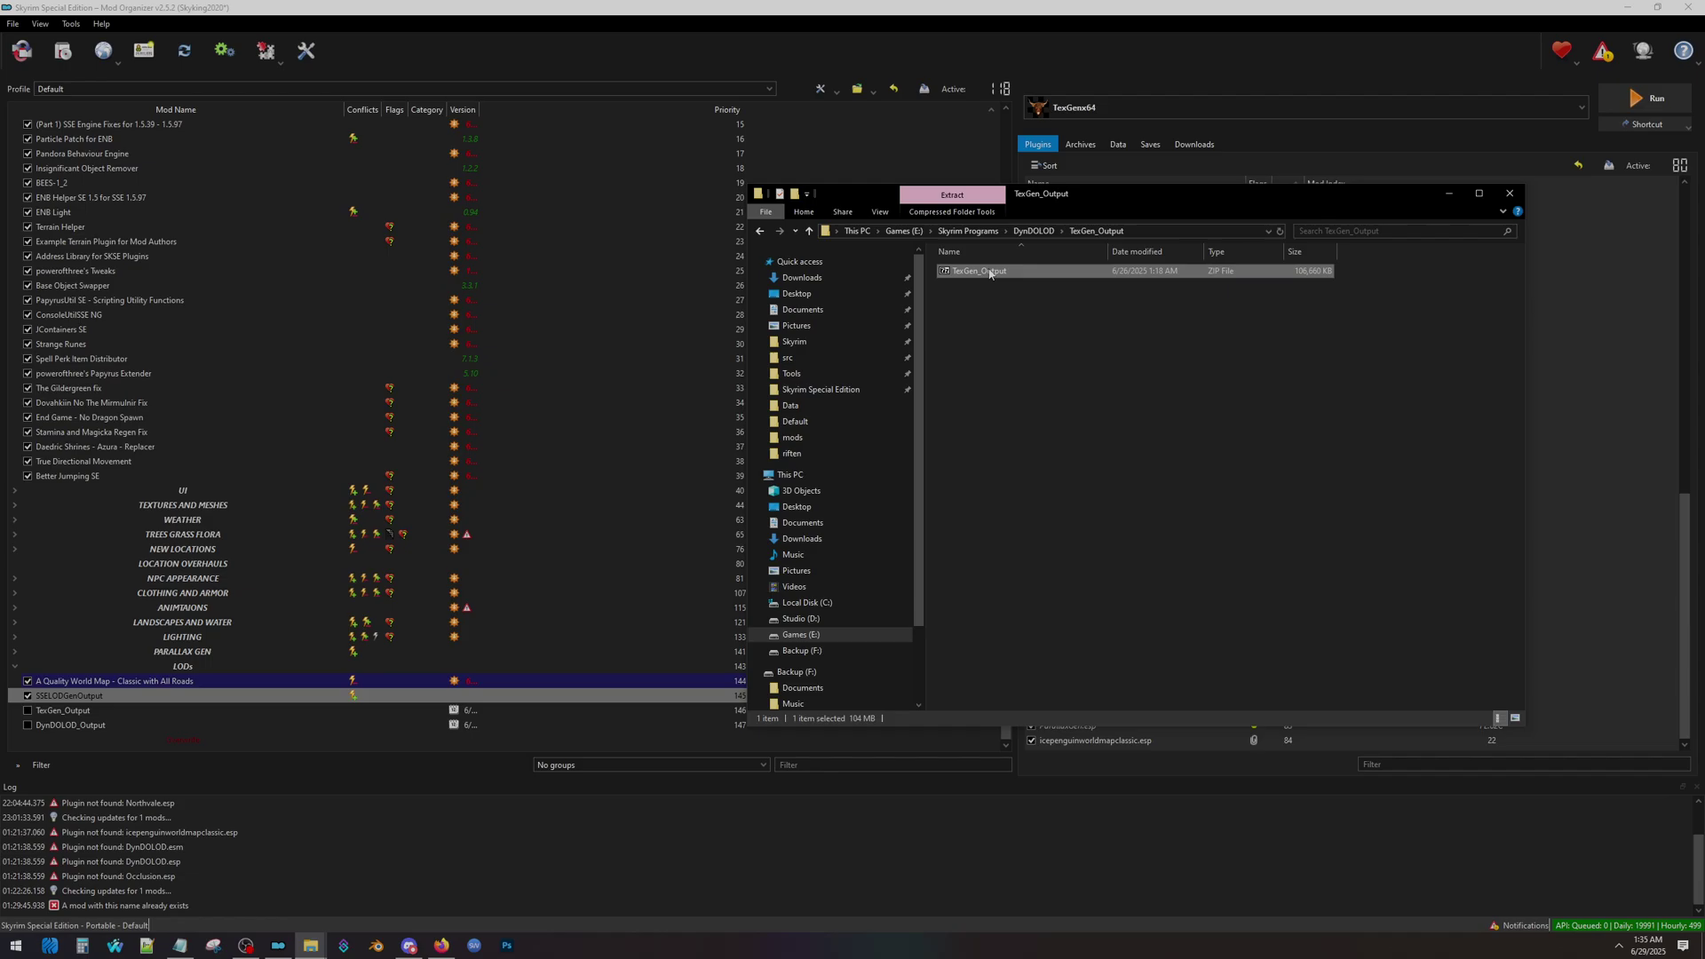
click(1145, 229)
key(ctrl+c)
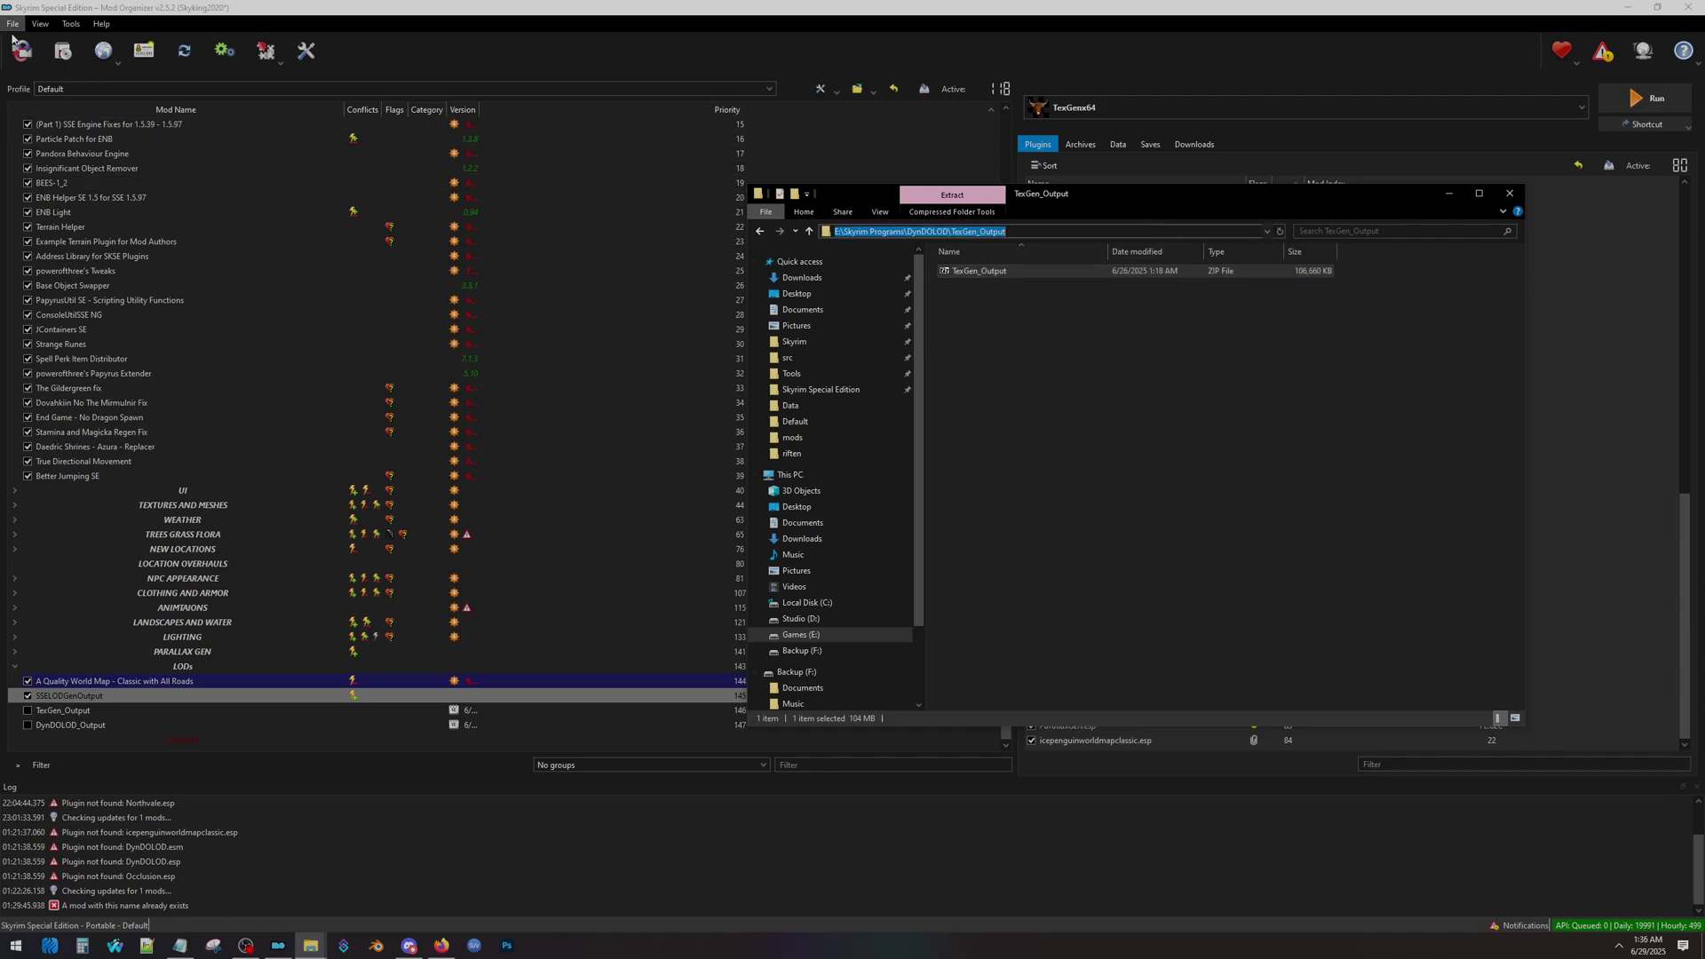
Step: Choose the TexGen_Output archive from the copied folder path as the mod to install
click(59, 51)
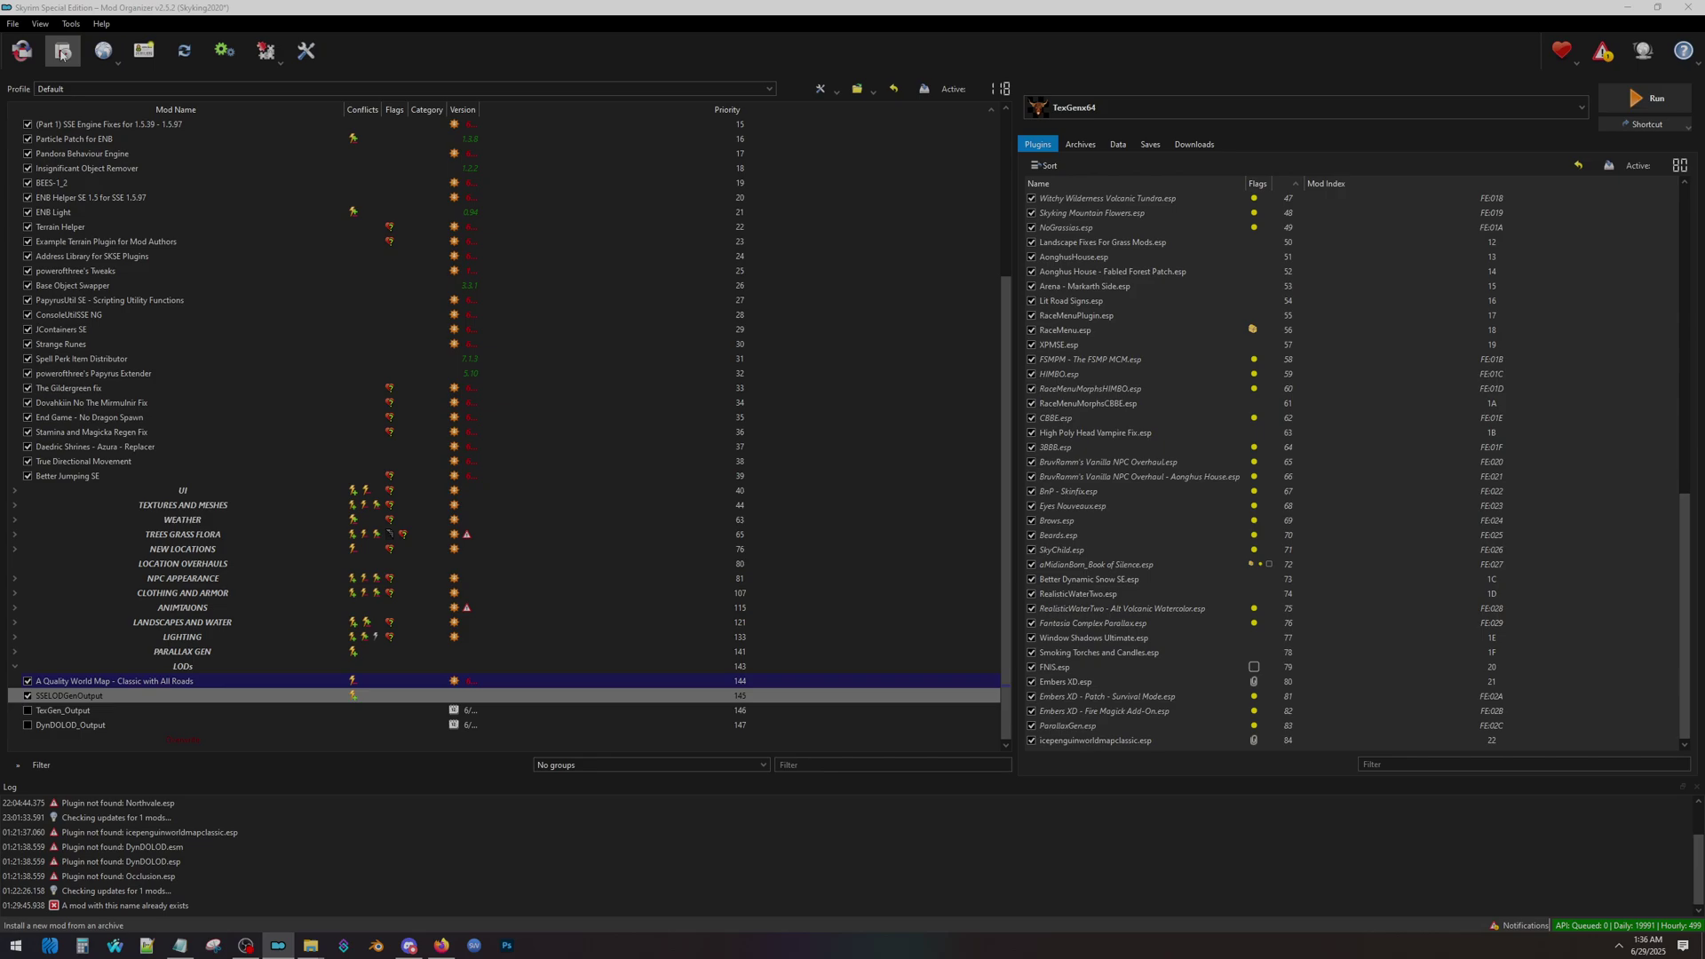
click(253, 52)
key(ctrl+v)
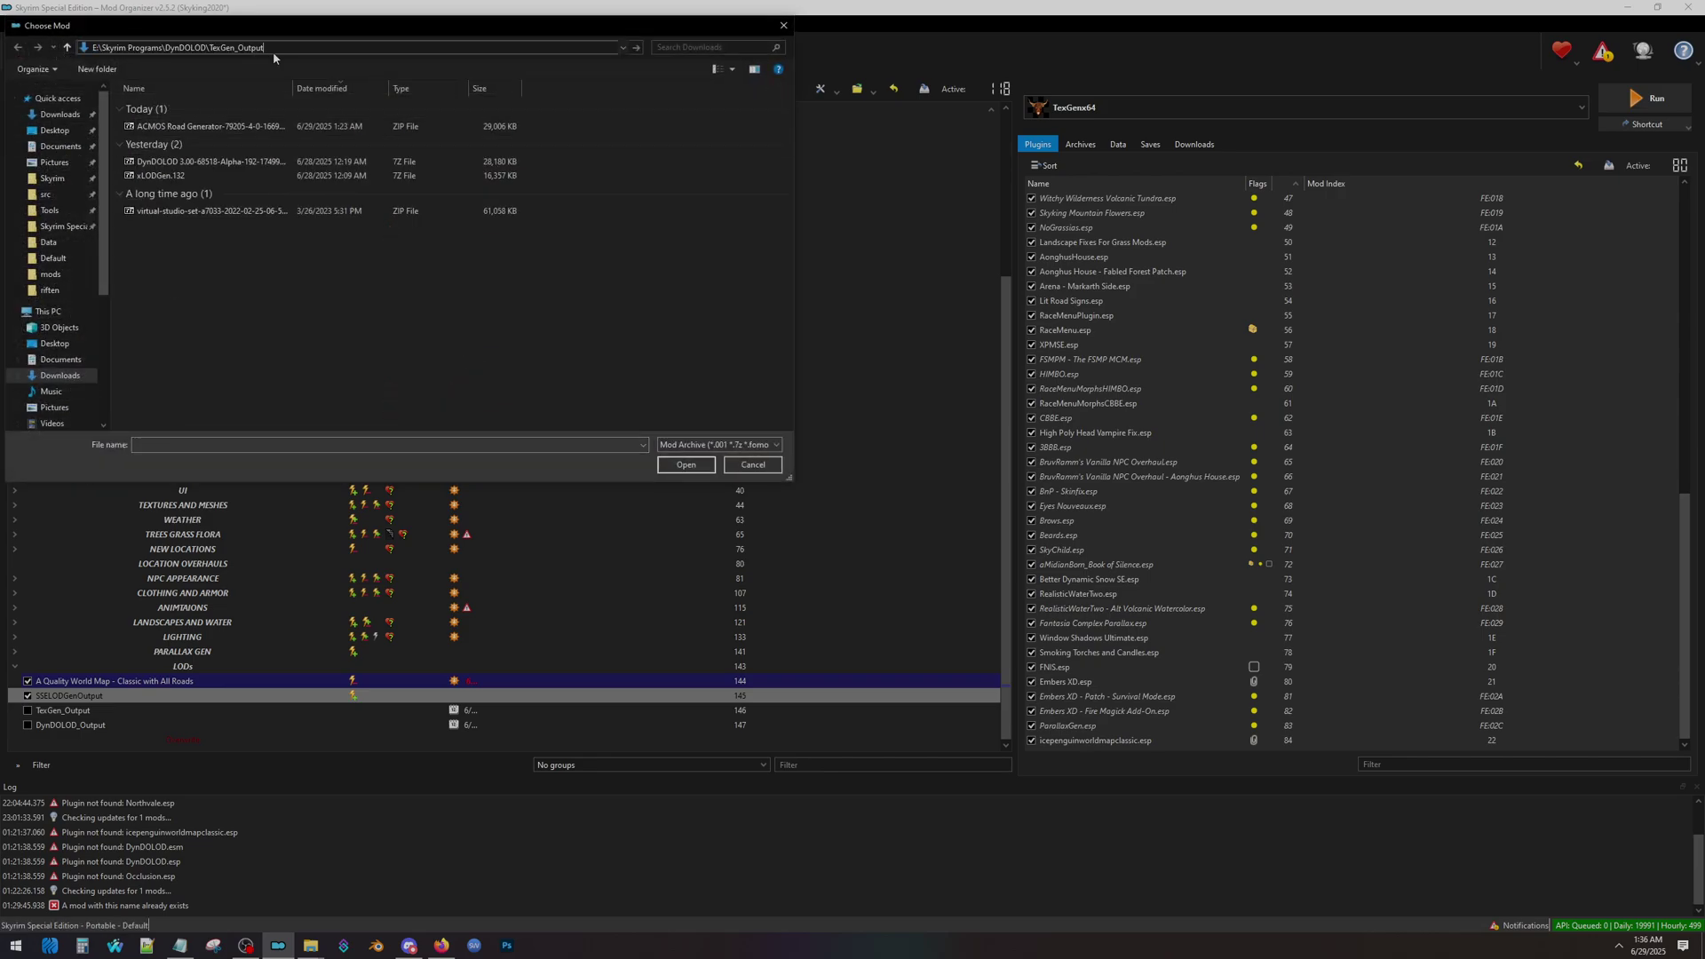
key(Return)
click(186, 116)
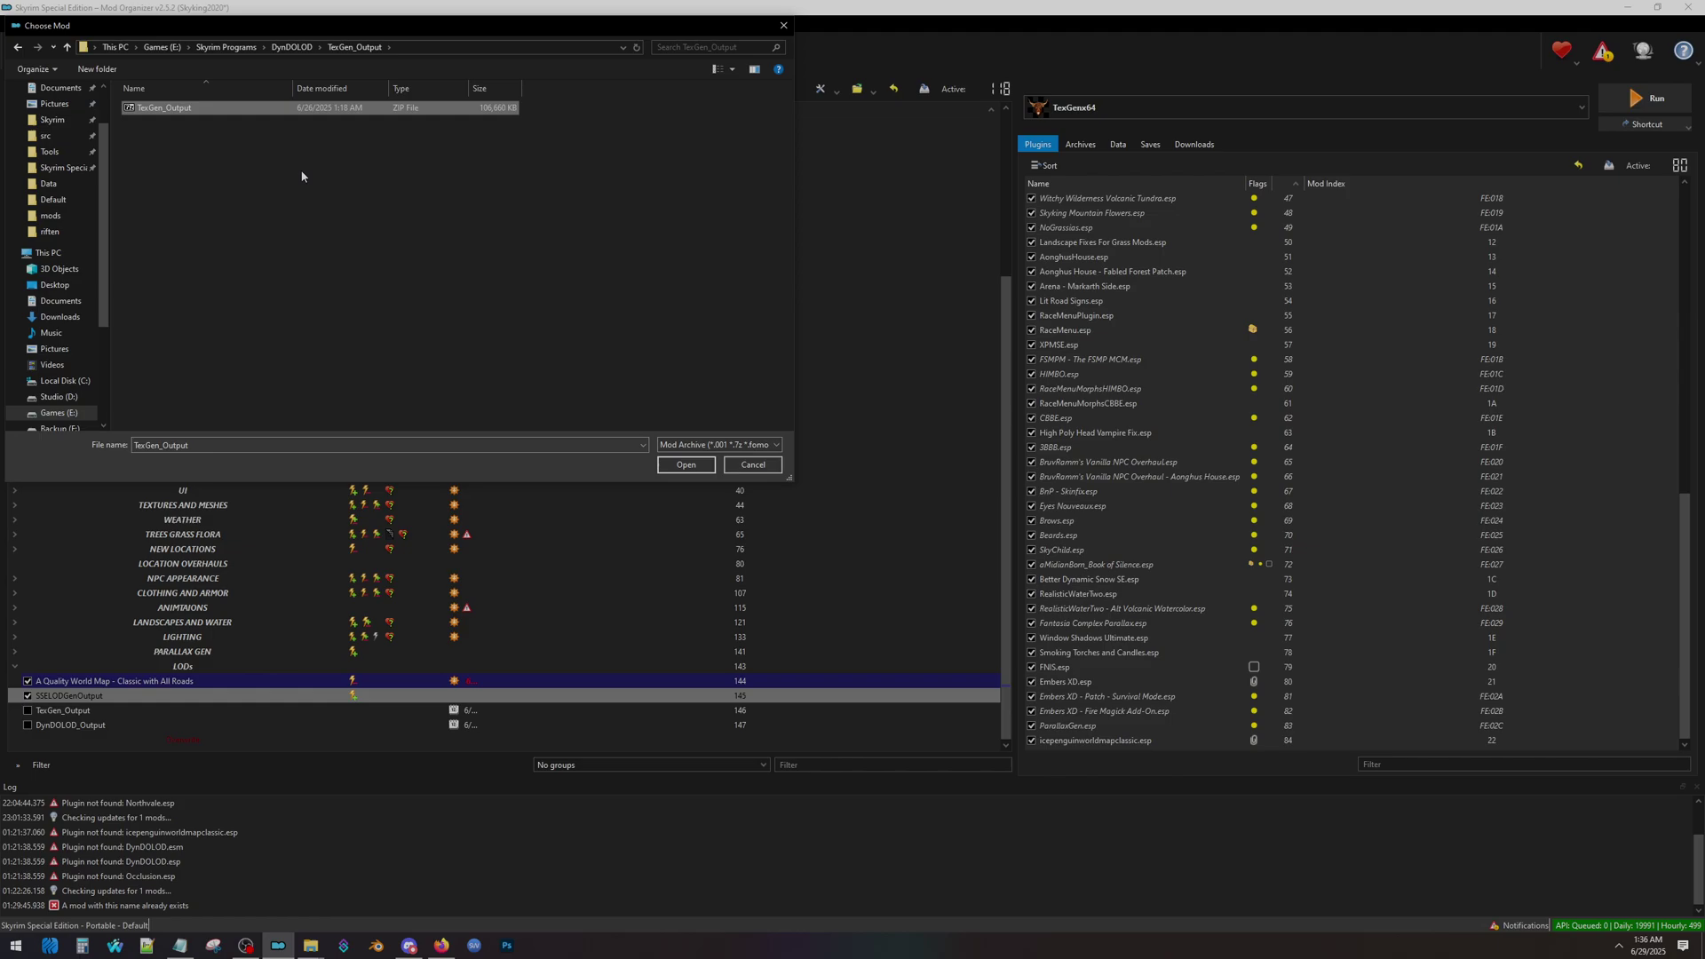
click(686, 465)
Step: Enable the TexGen_Output mod in the mod list
click(36, 715)
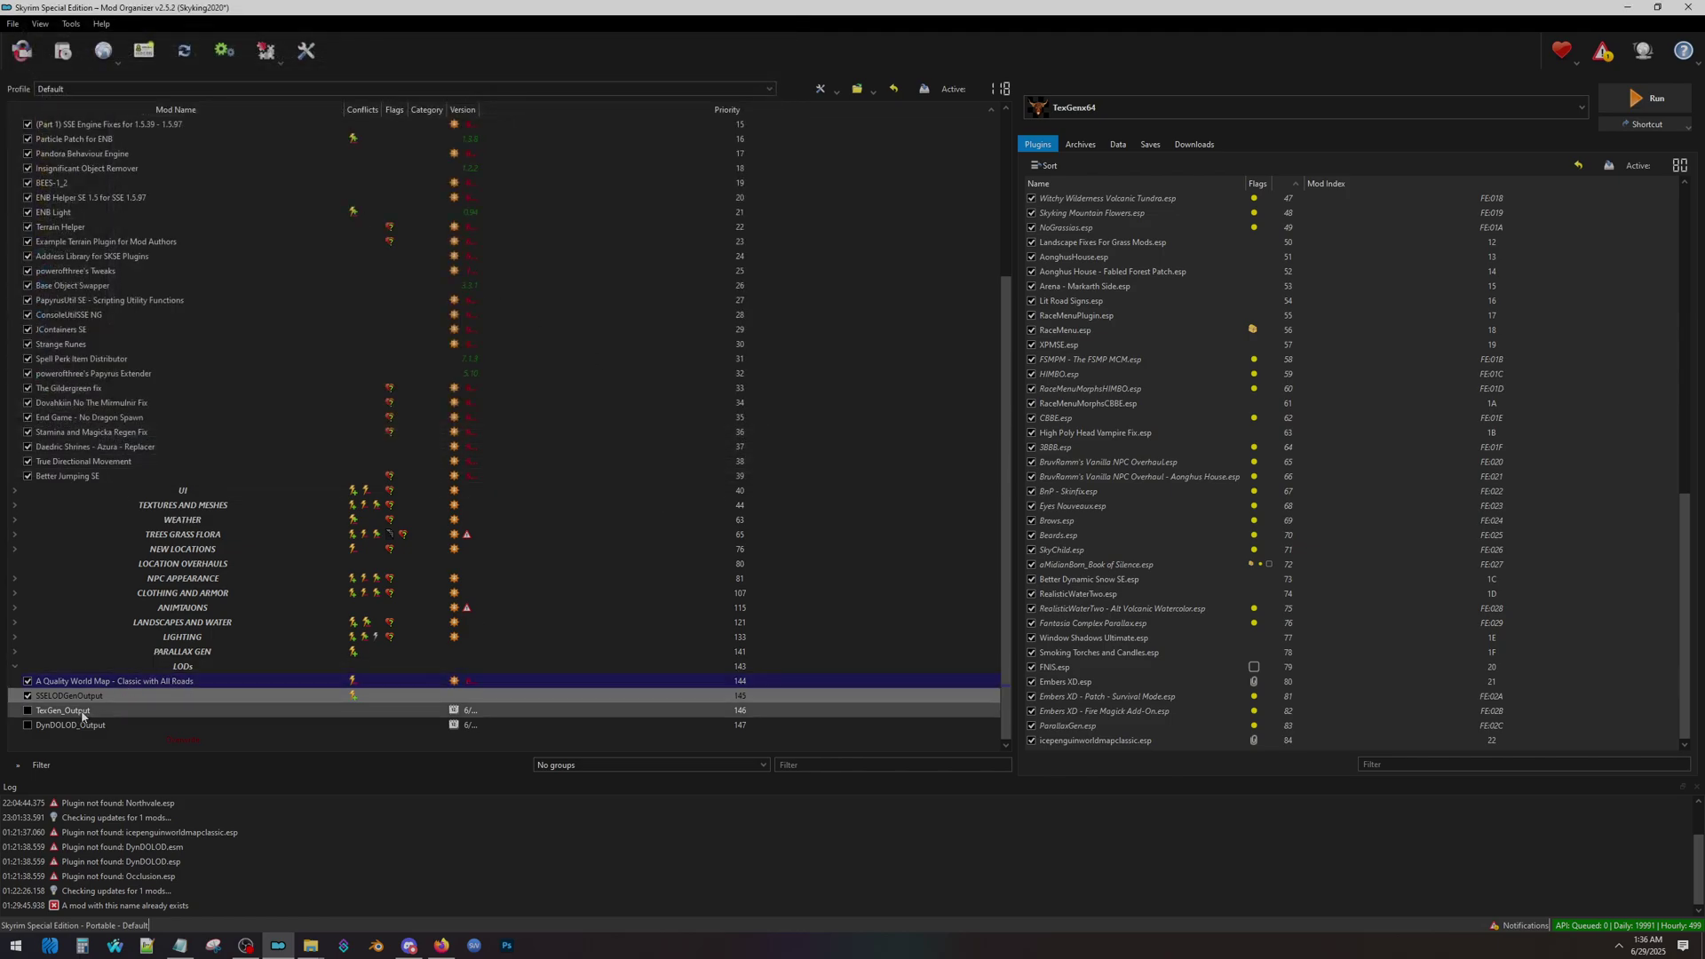
click(27, 710)
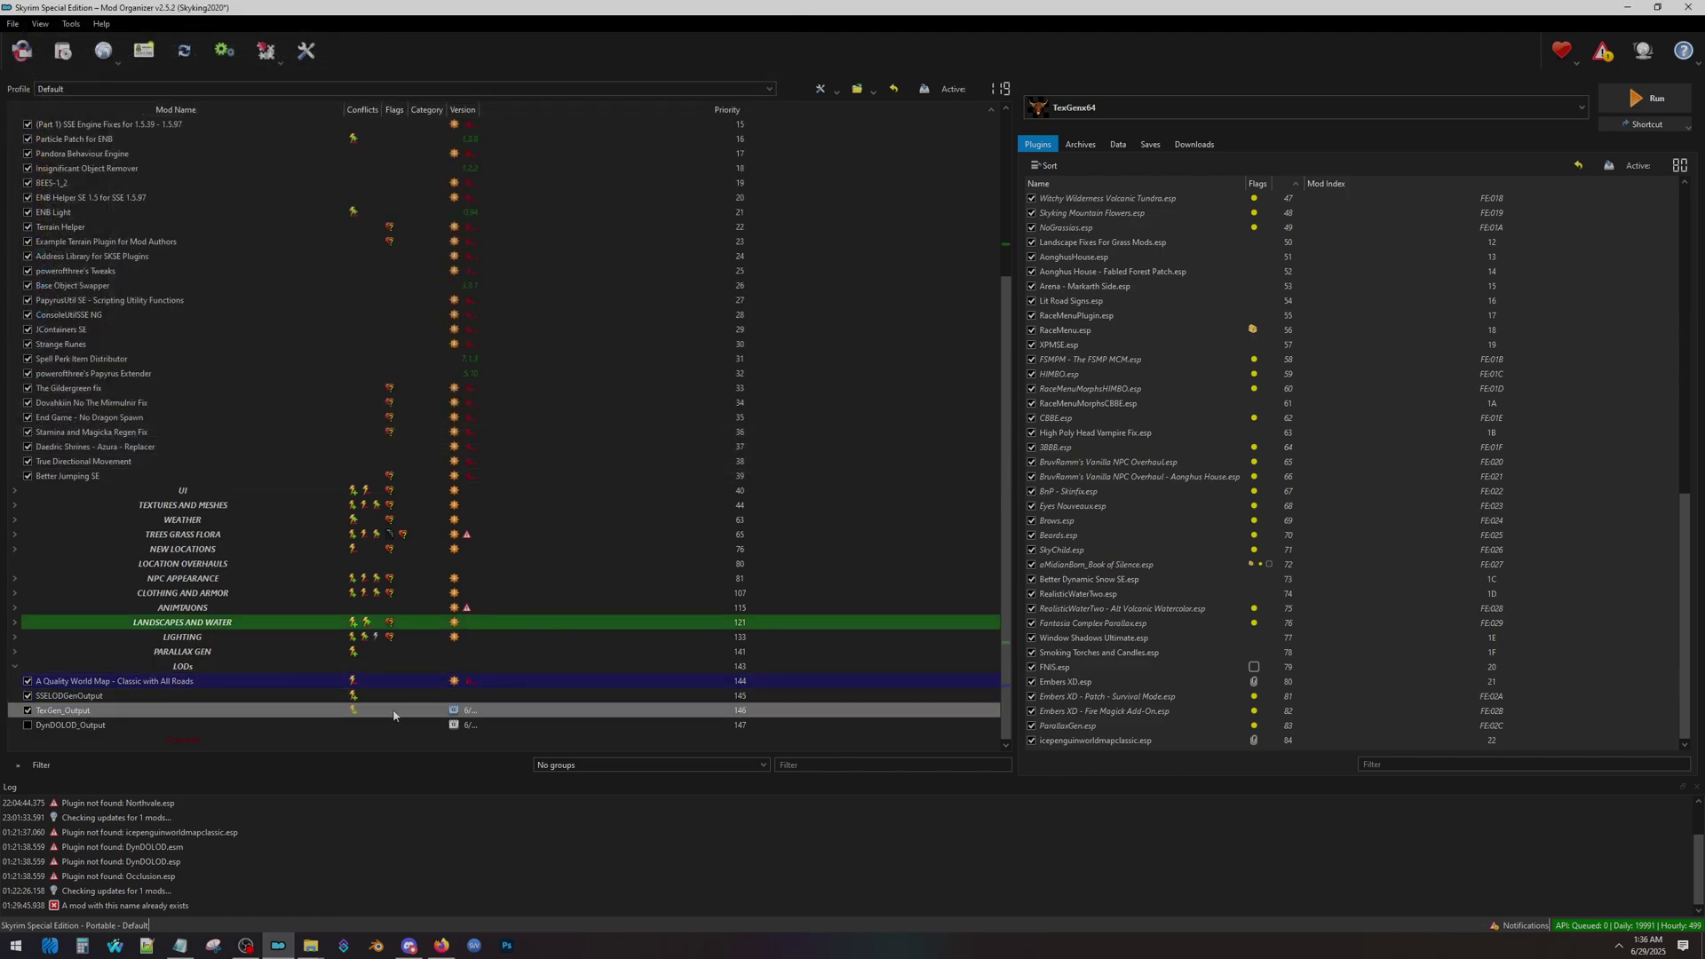
click(418, 724)
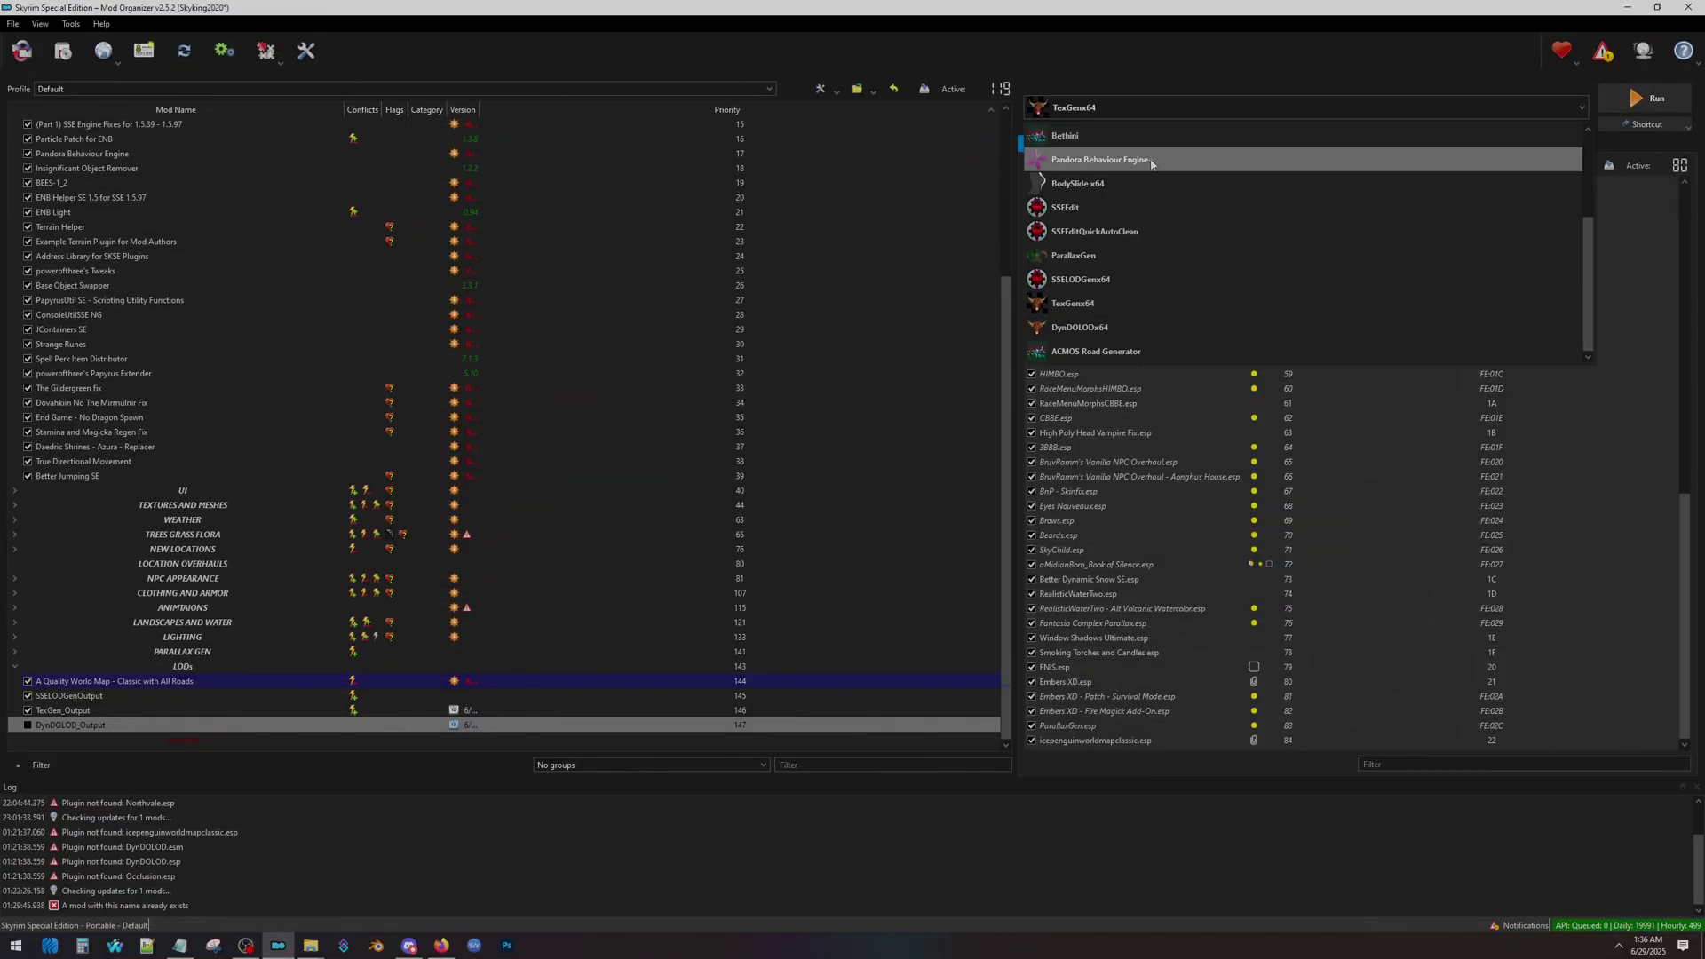
Step: Run DynDOLODx64 in the SSE game mode and switch its wizard to the advanced options
click(1142, 329)
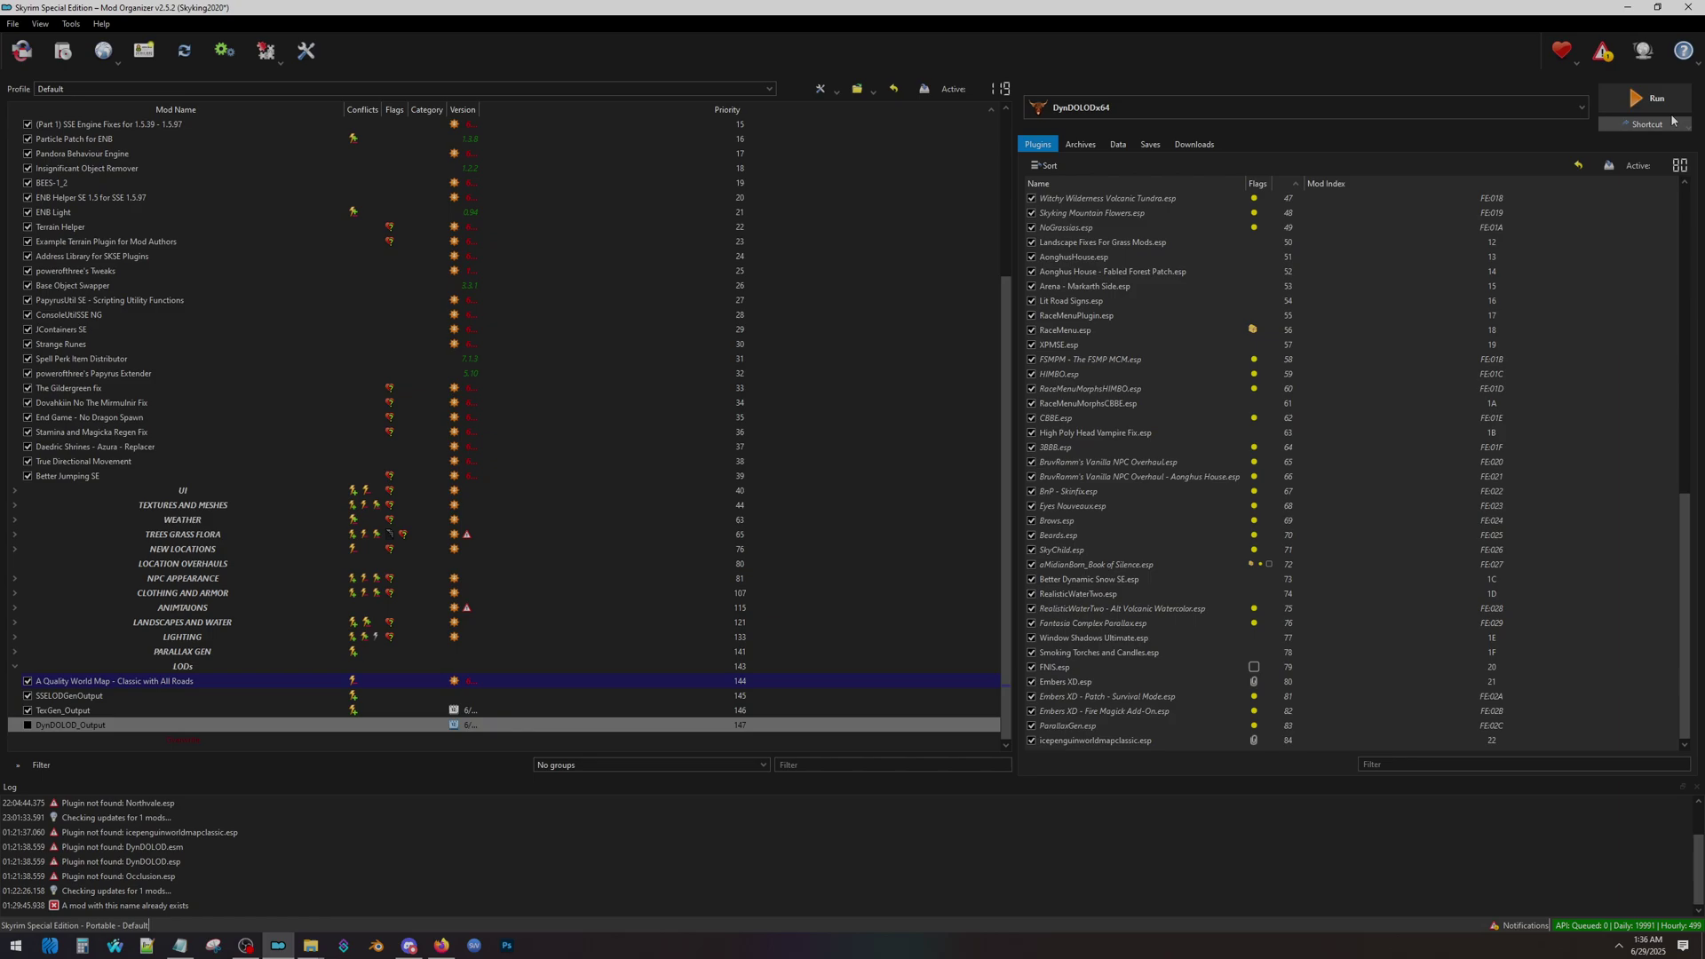
click(1618, 98)
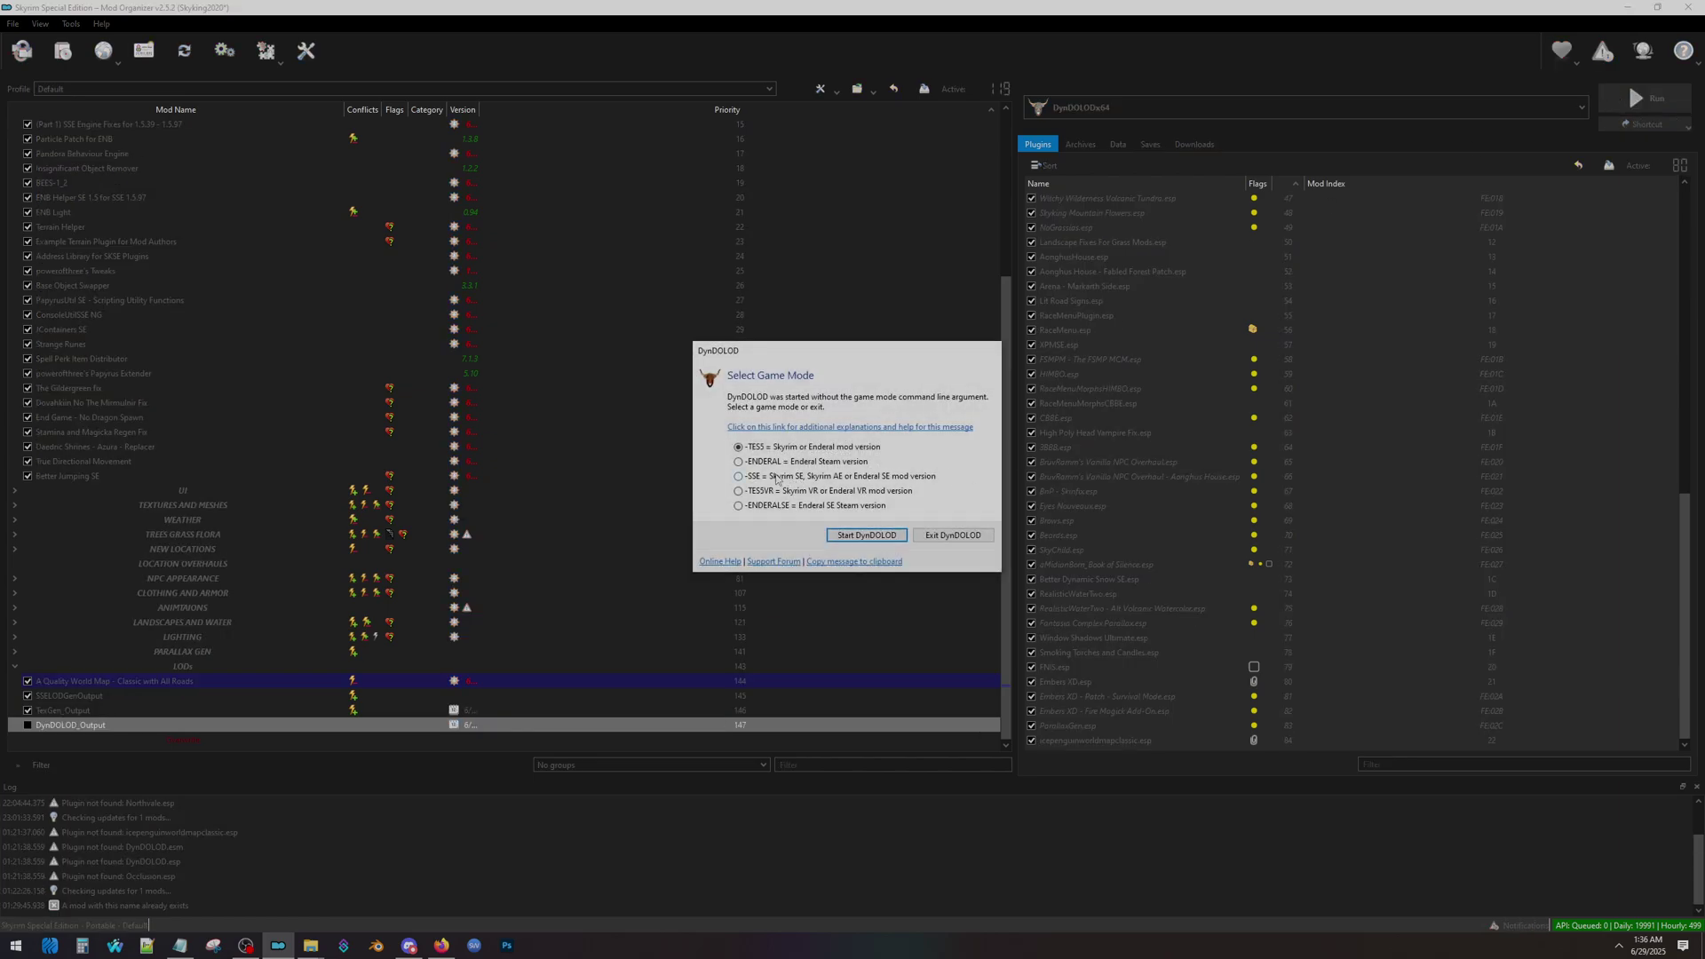
click(867, 535)
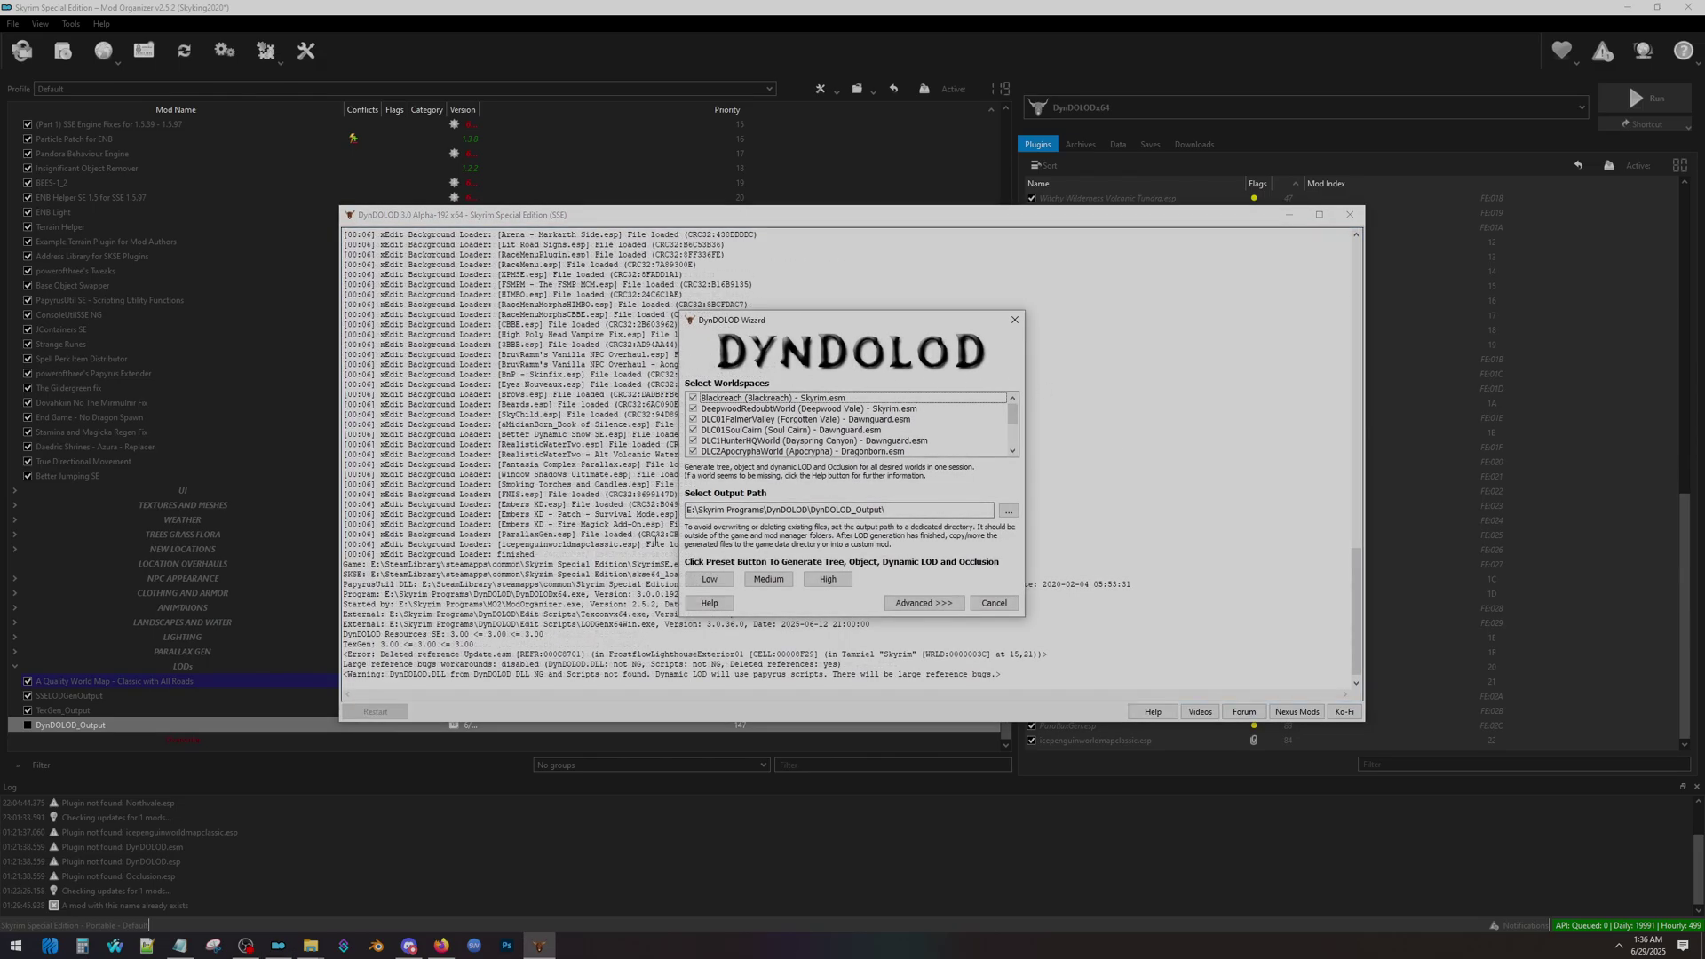
click(923, 603)
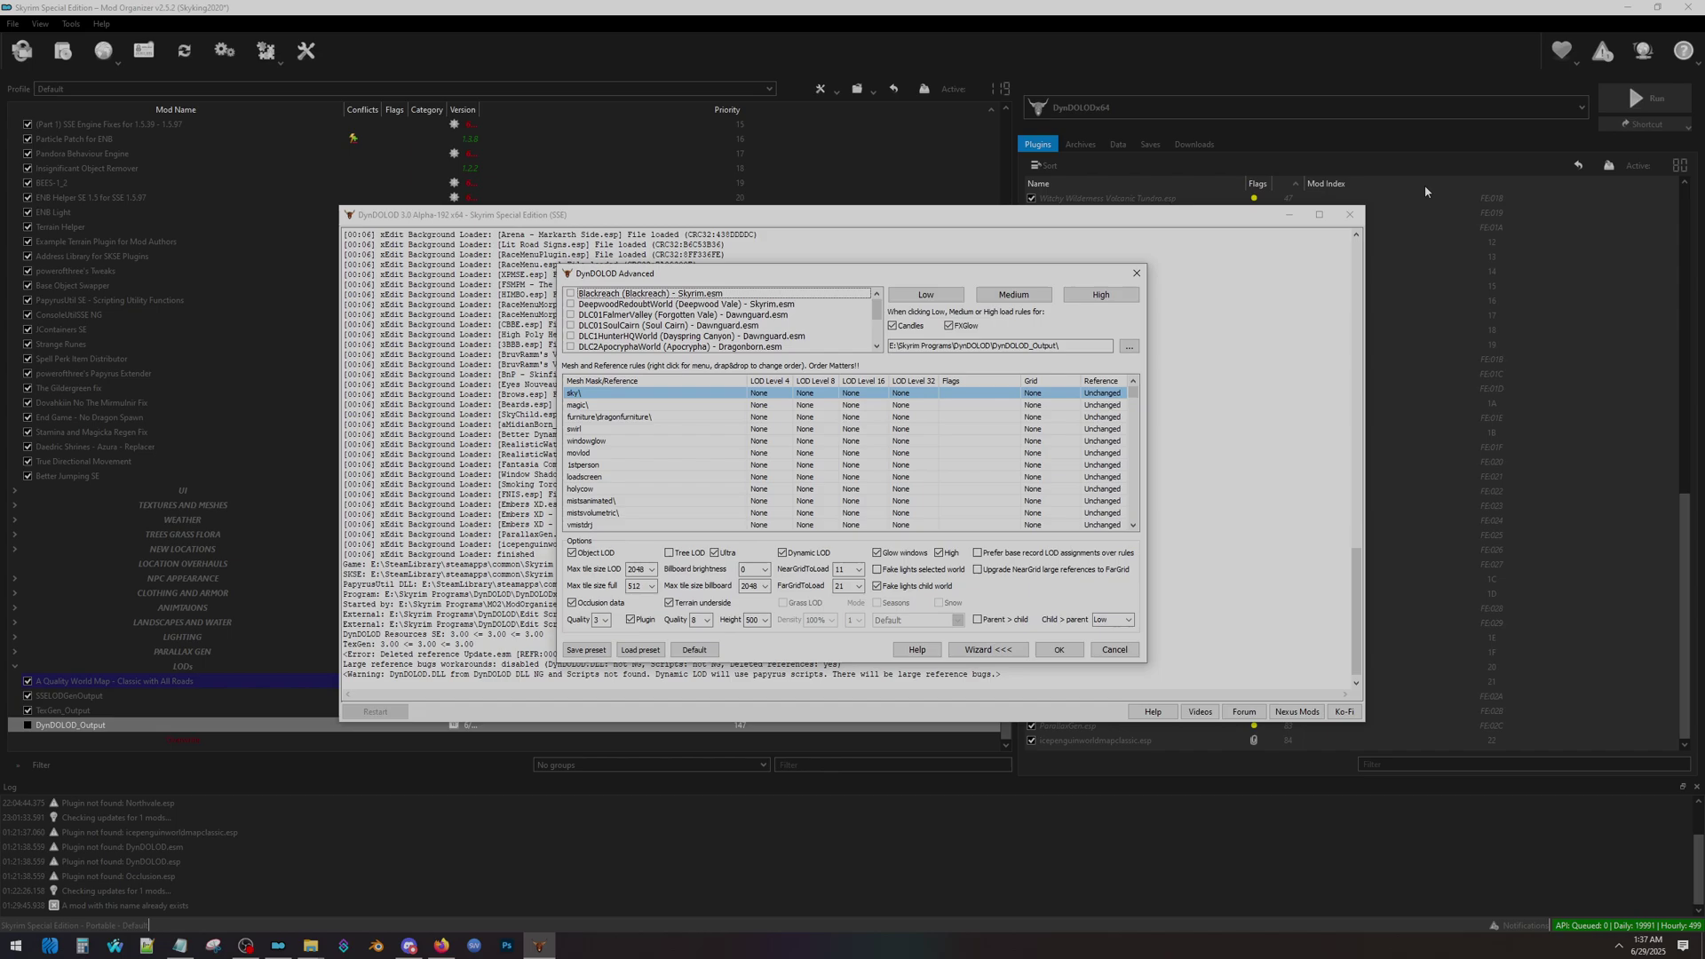
Step: Load the High preset rules and review which worldspaces are selected for LOD generation
click(1101, 294)
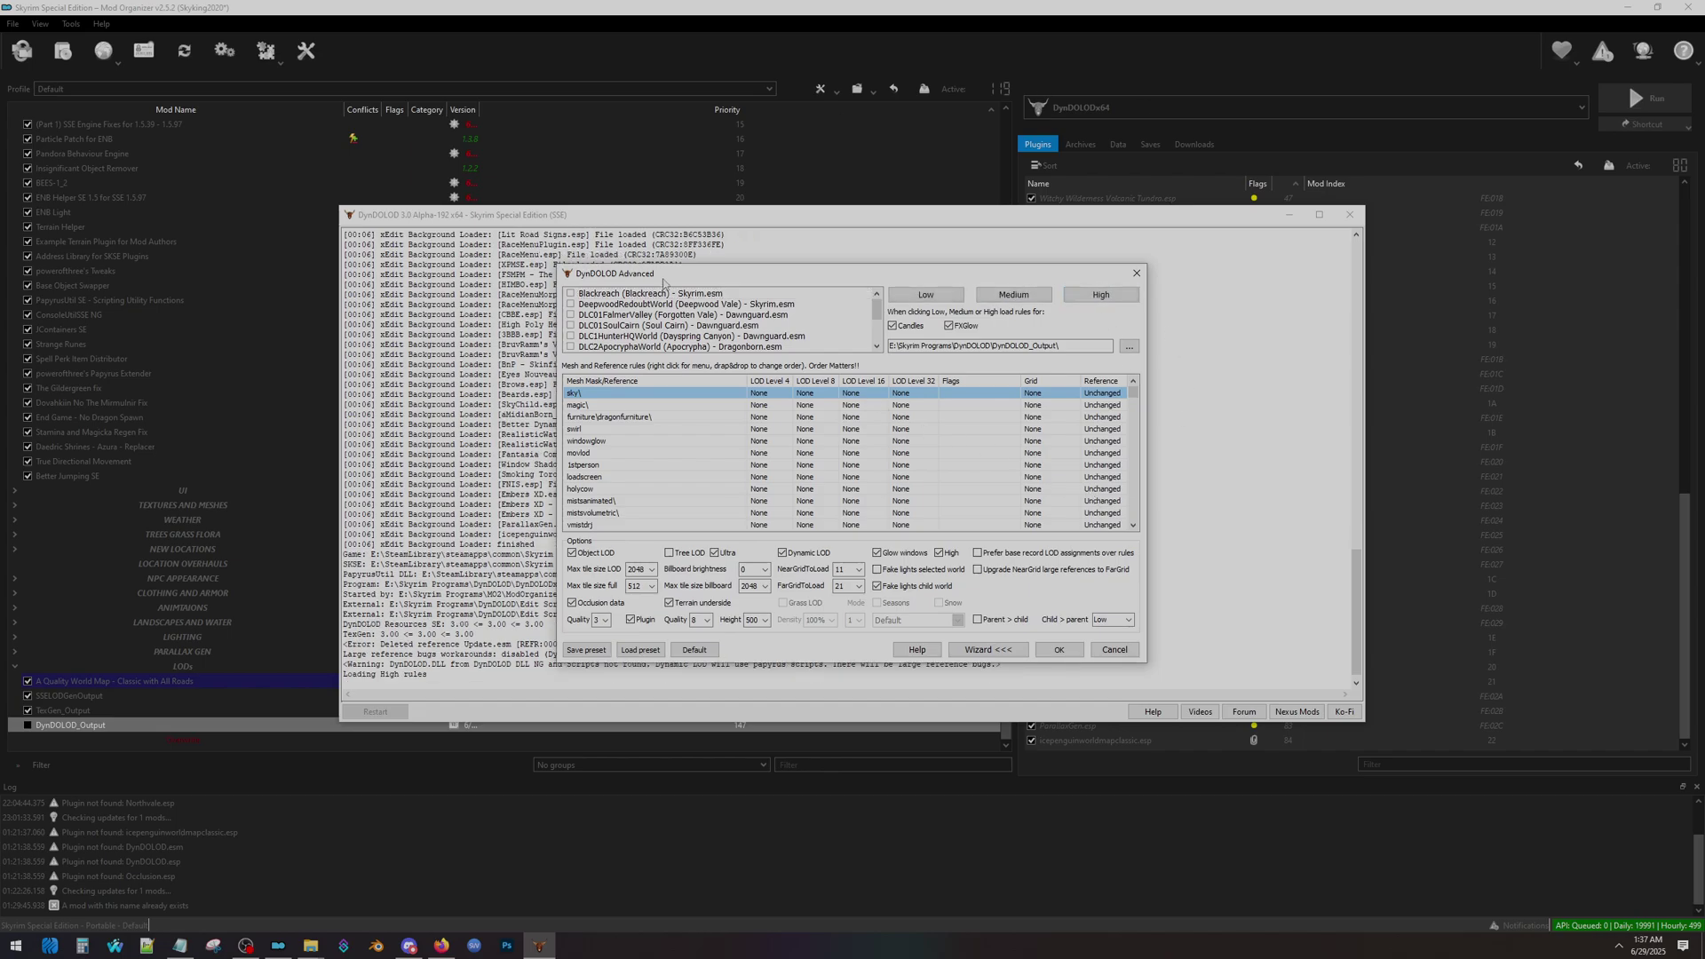
scroll(621, 328, down, 3)
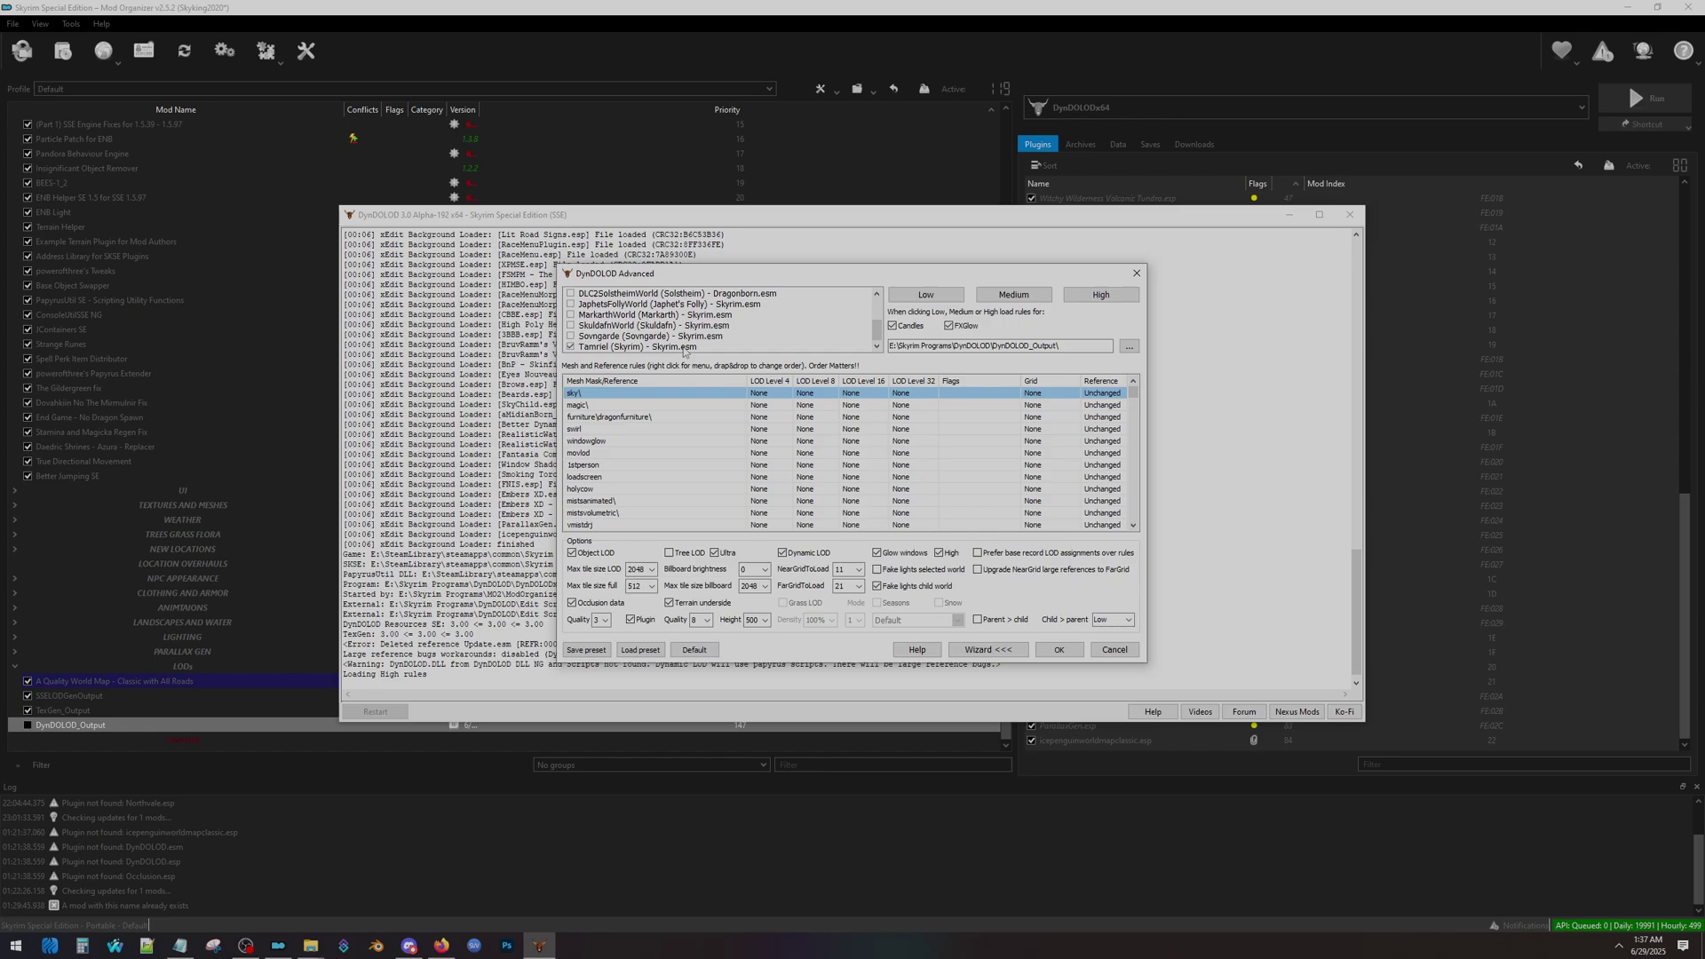
scroll(627, 325, up, 3)
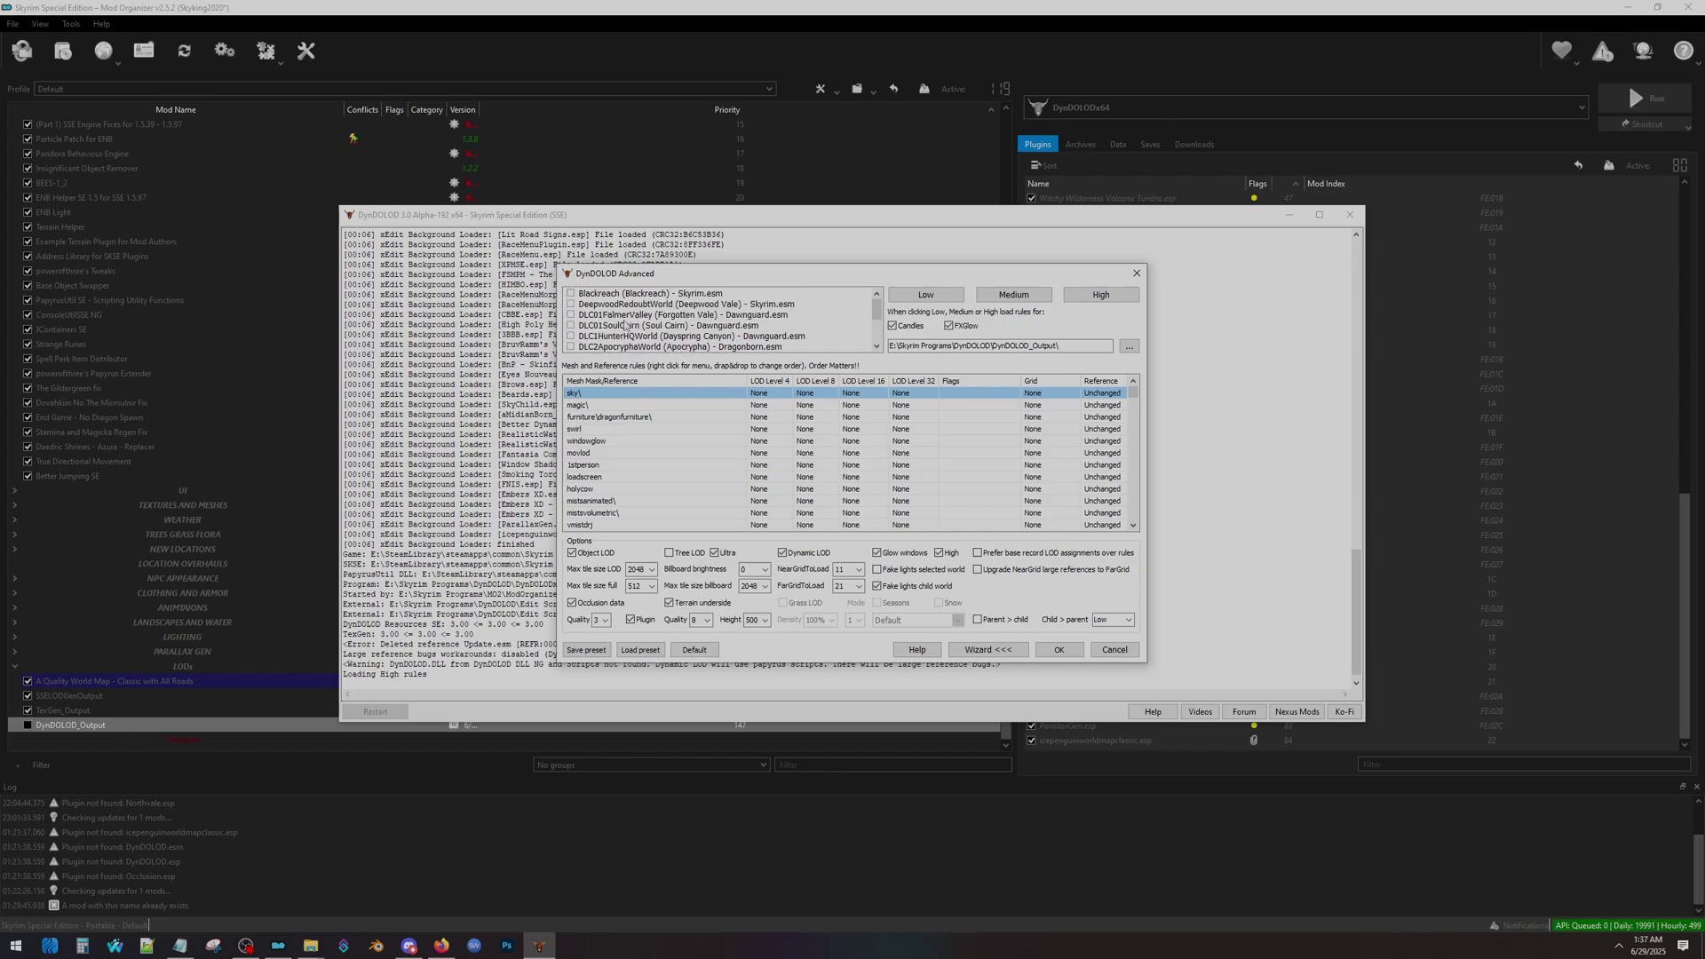
scroll(593, 302, down, 3)
right_click(588, 328)
click(795, 275)
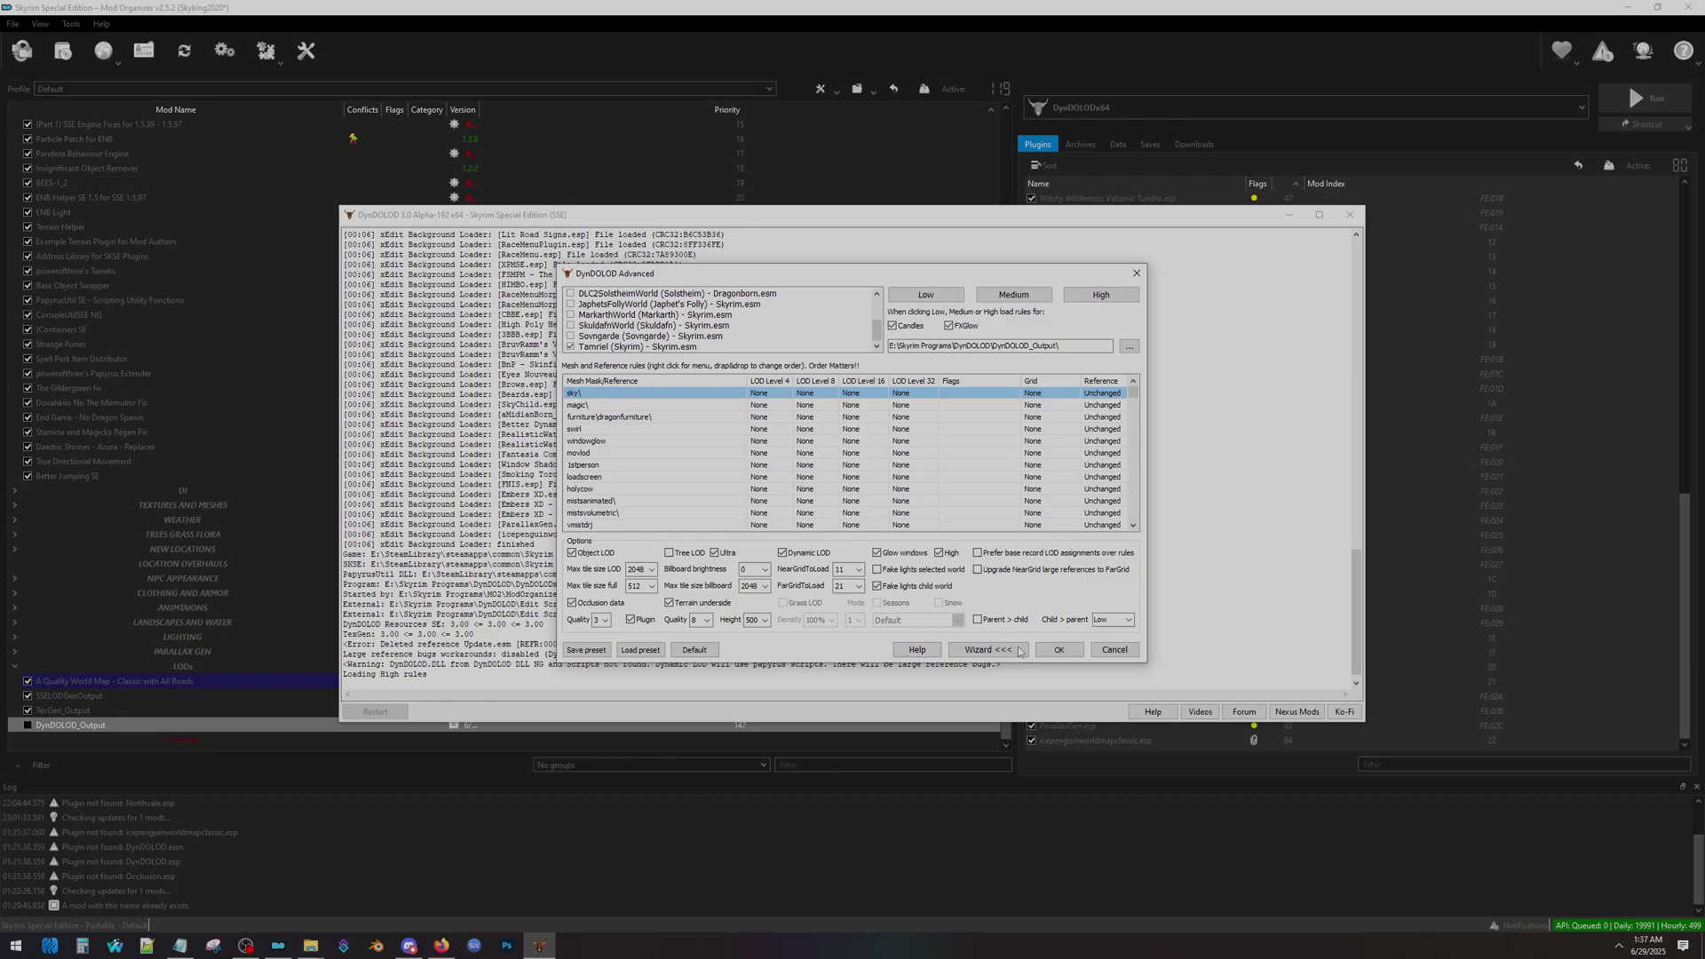
Step: Set the max tile size to 2048 for LOD textures and 512 for full textures
click(652, 570)
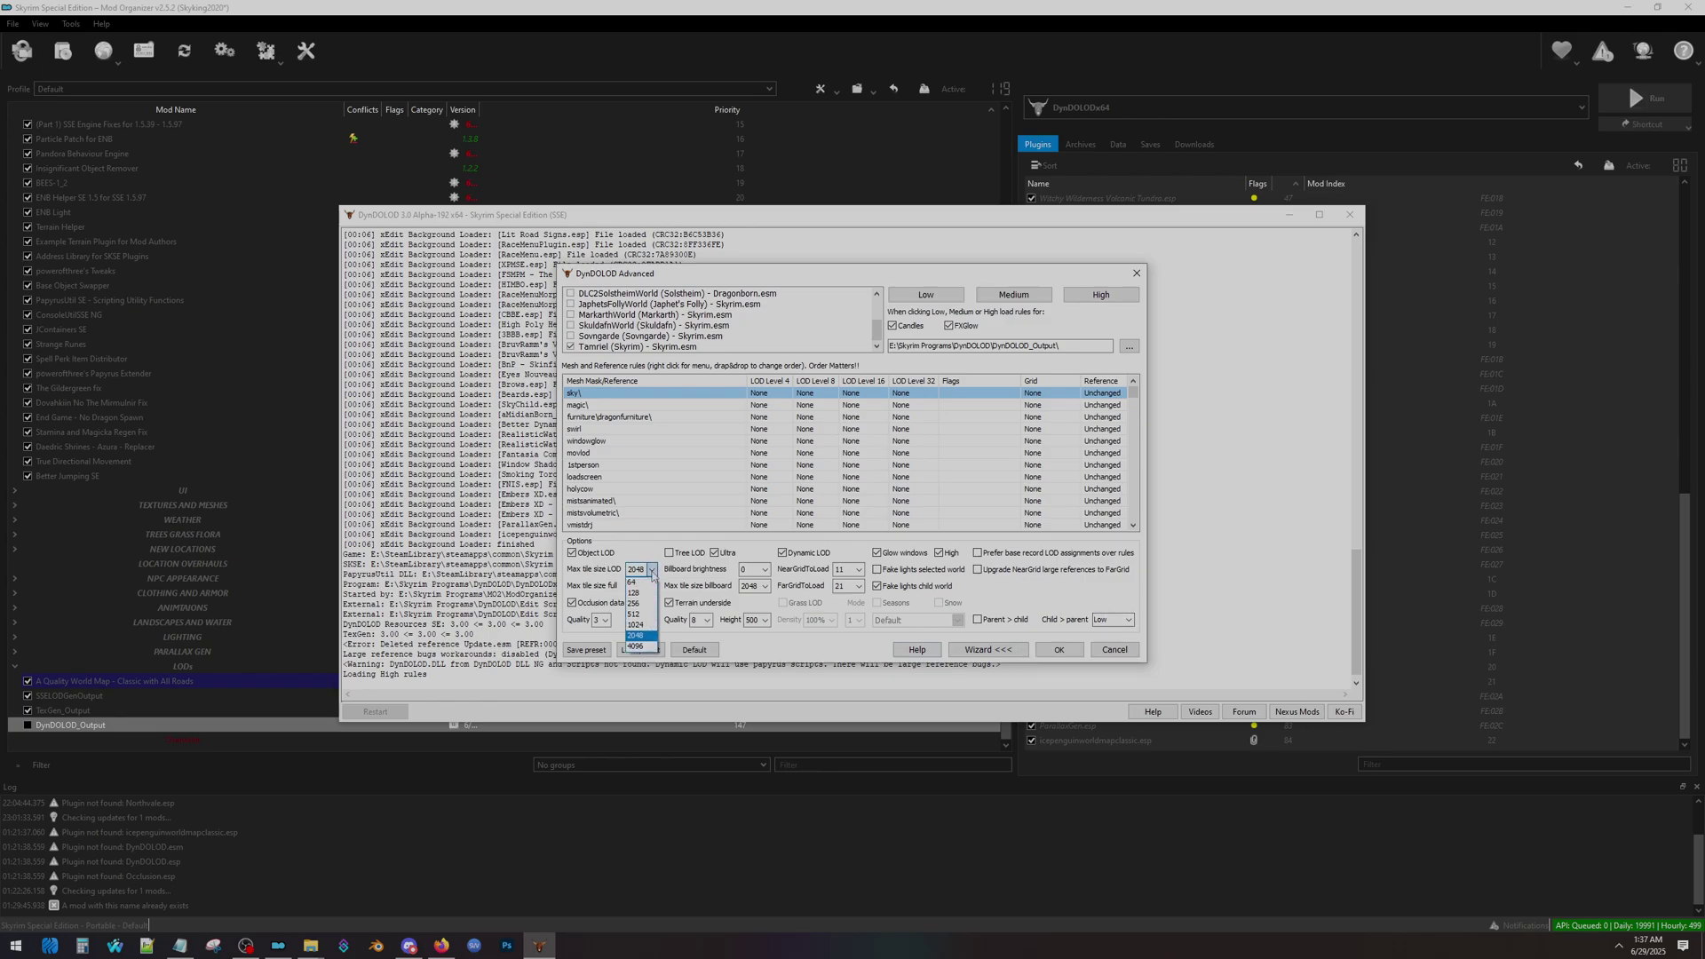
click(644, 635)
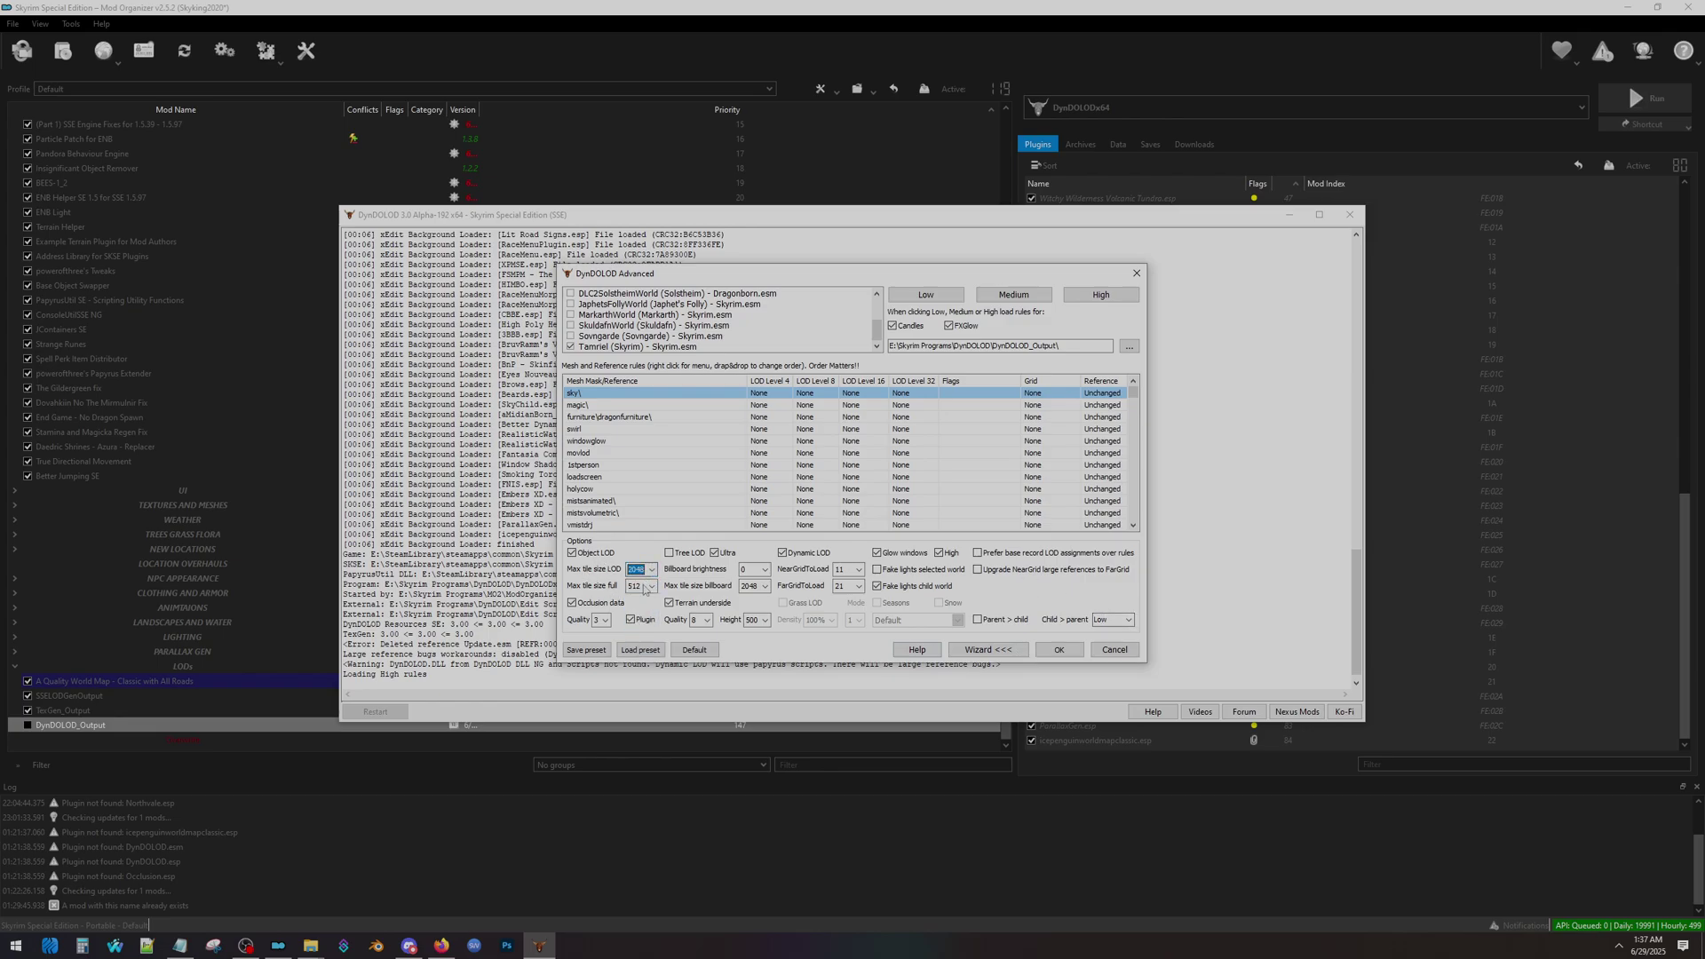
click(651, 586)
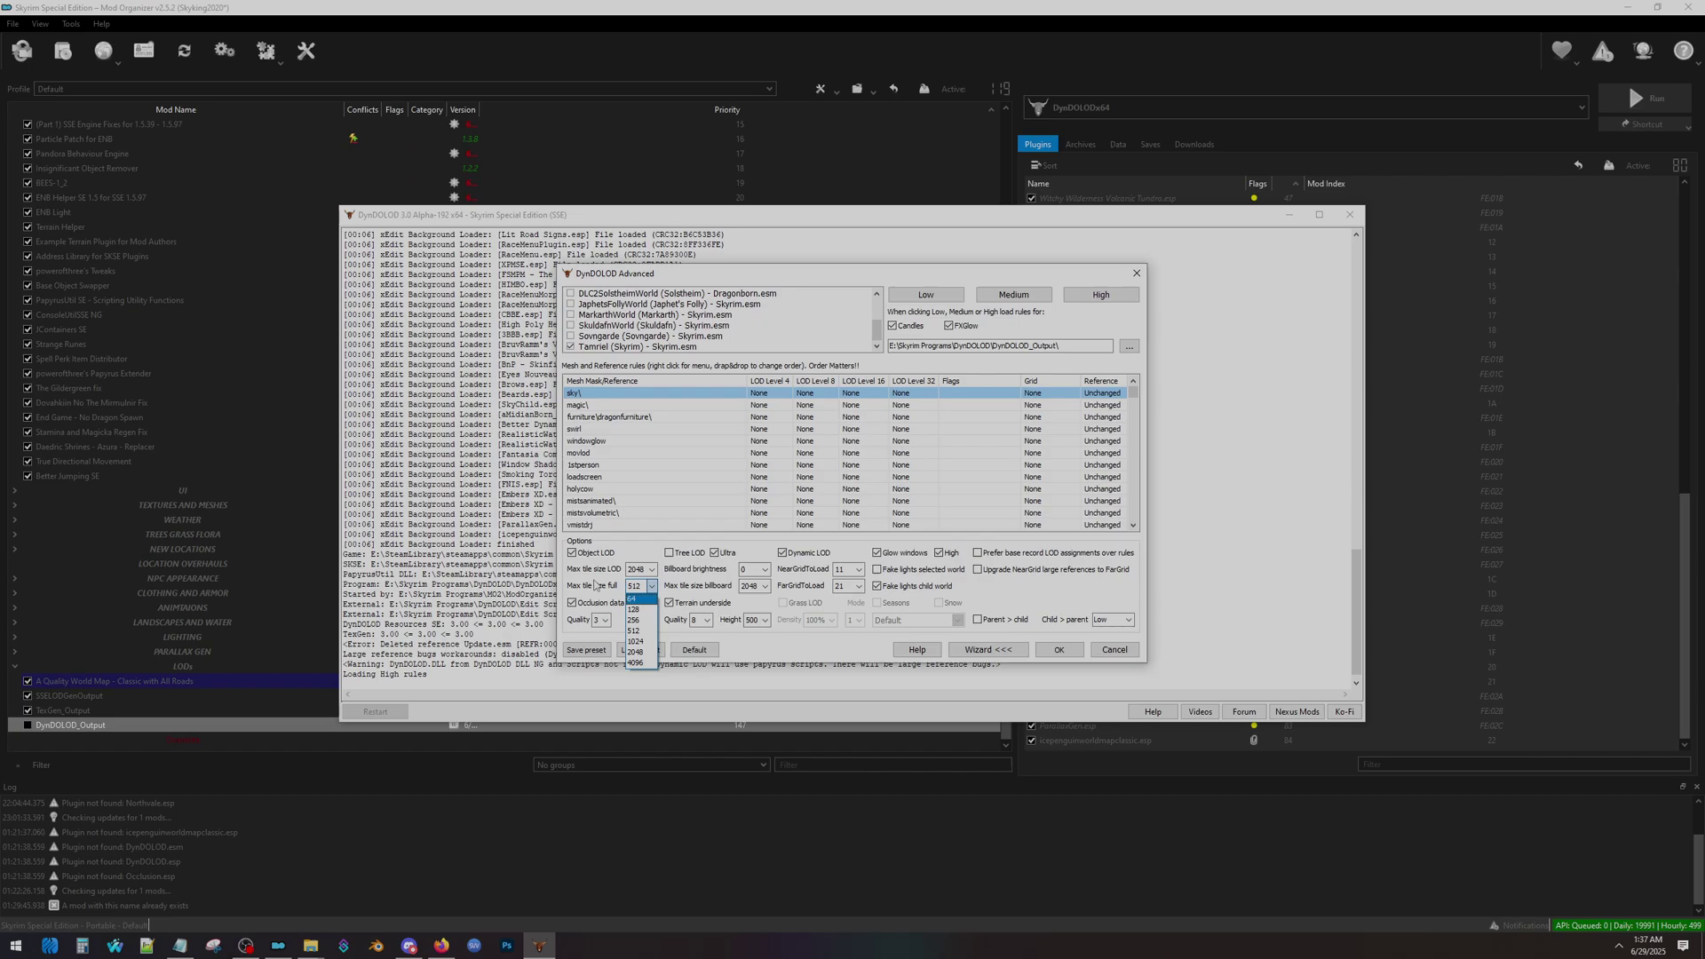
click(598, 584)
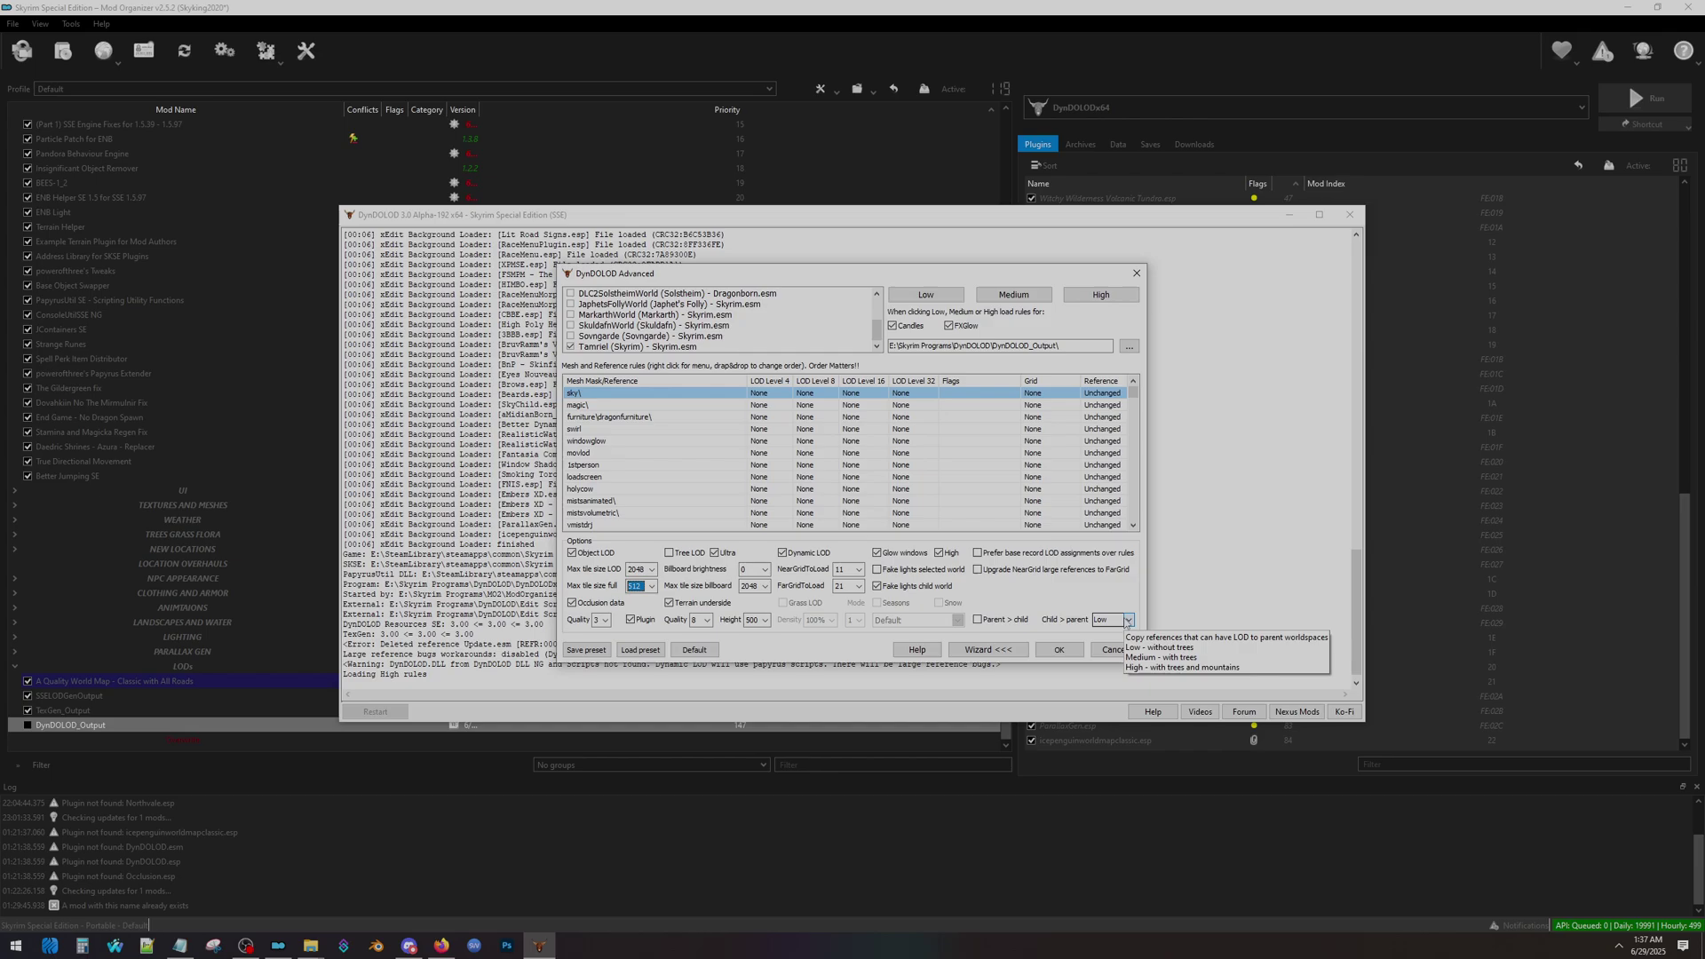
Step: Select the \ mesh rule at the end of the rules list and start the DynDOLOD generation
drag(1134, 392, 1143, 526)
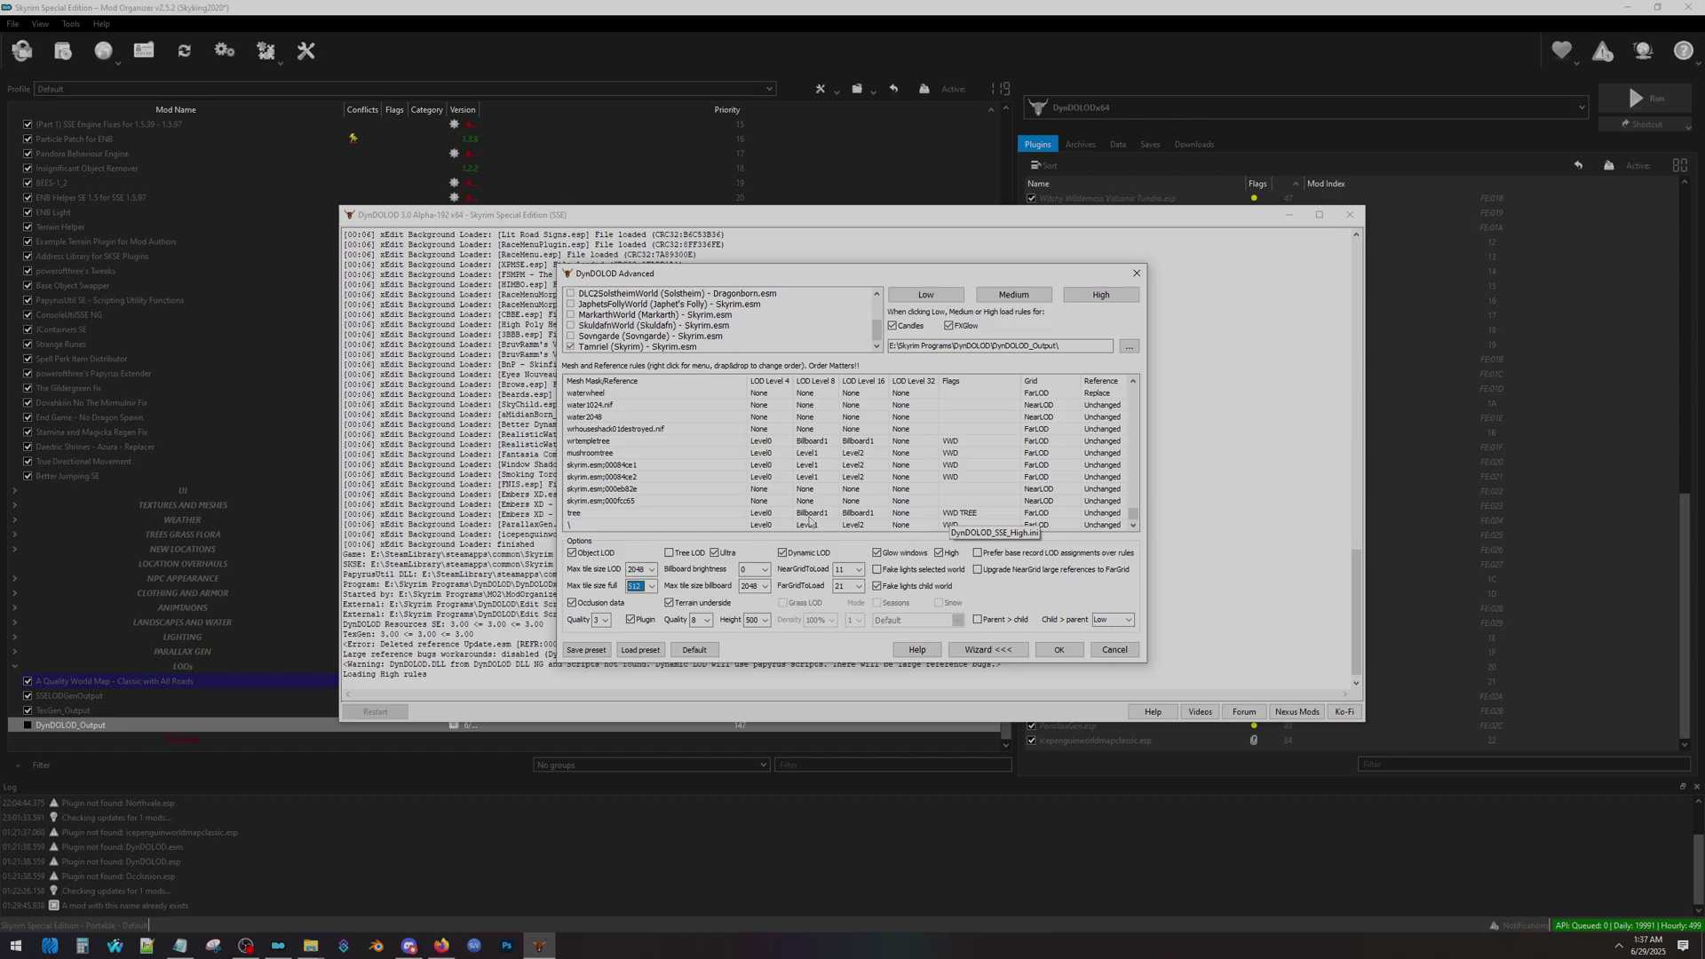
click(591, 526)
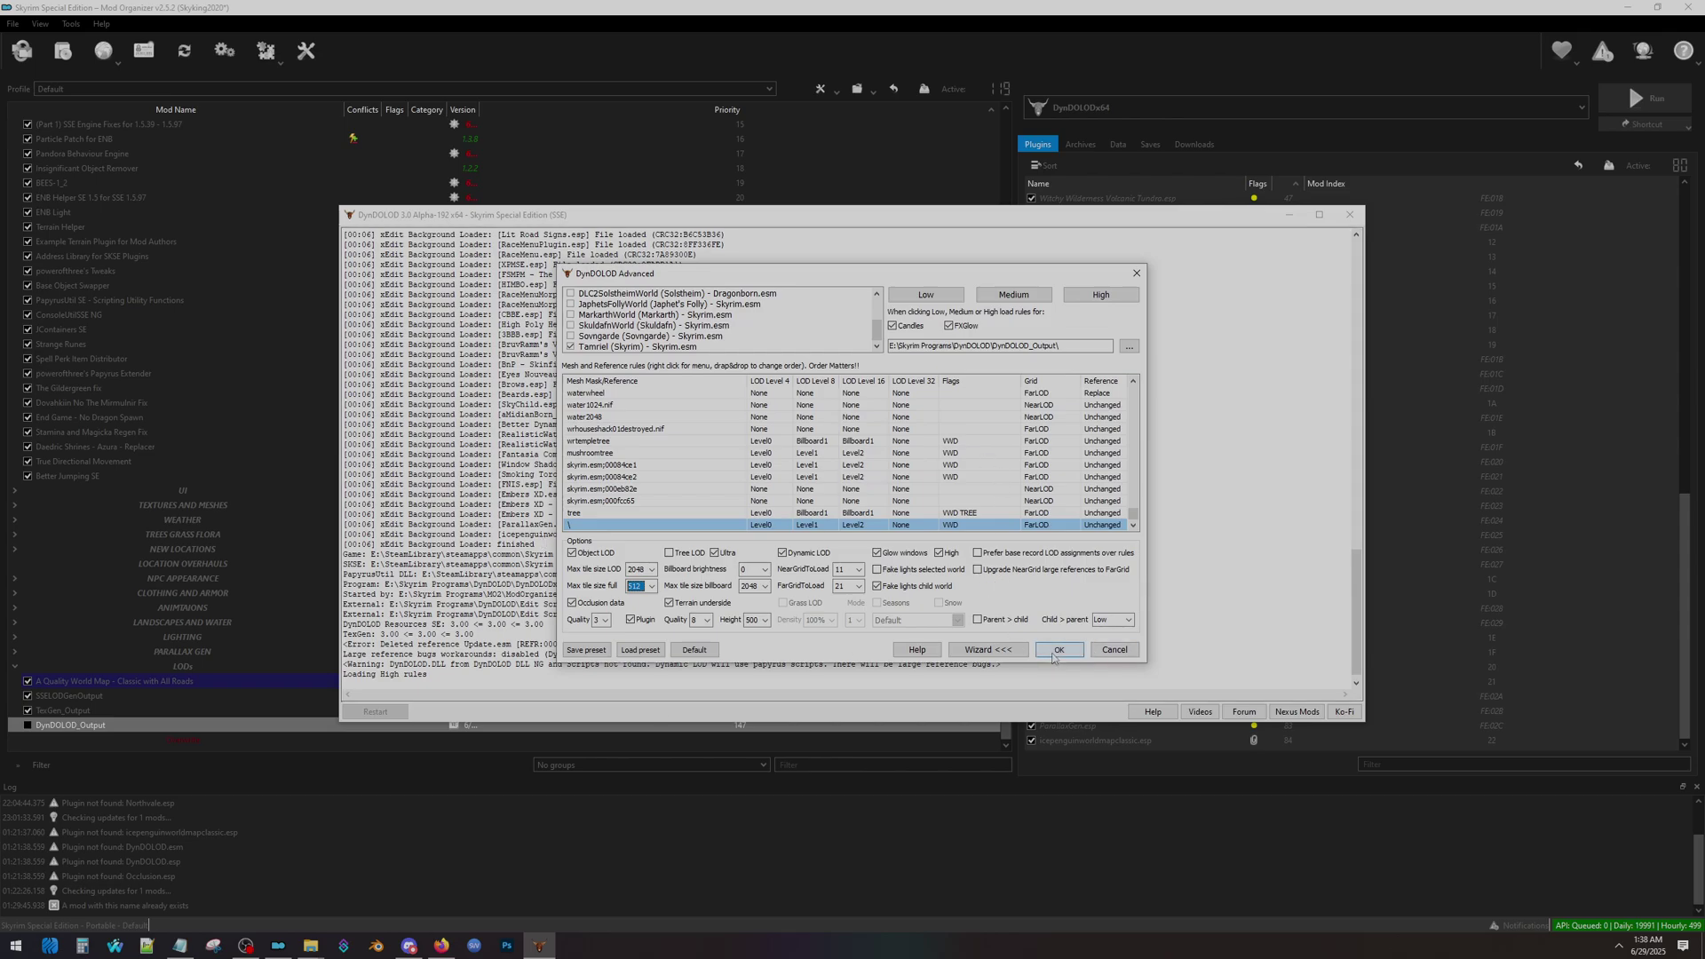
click(1057, 649)
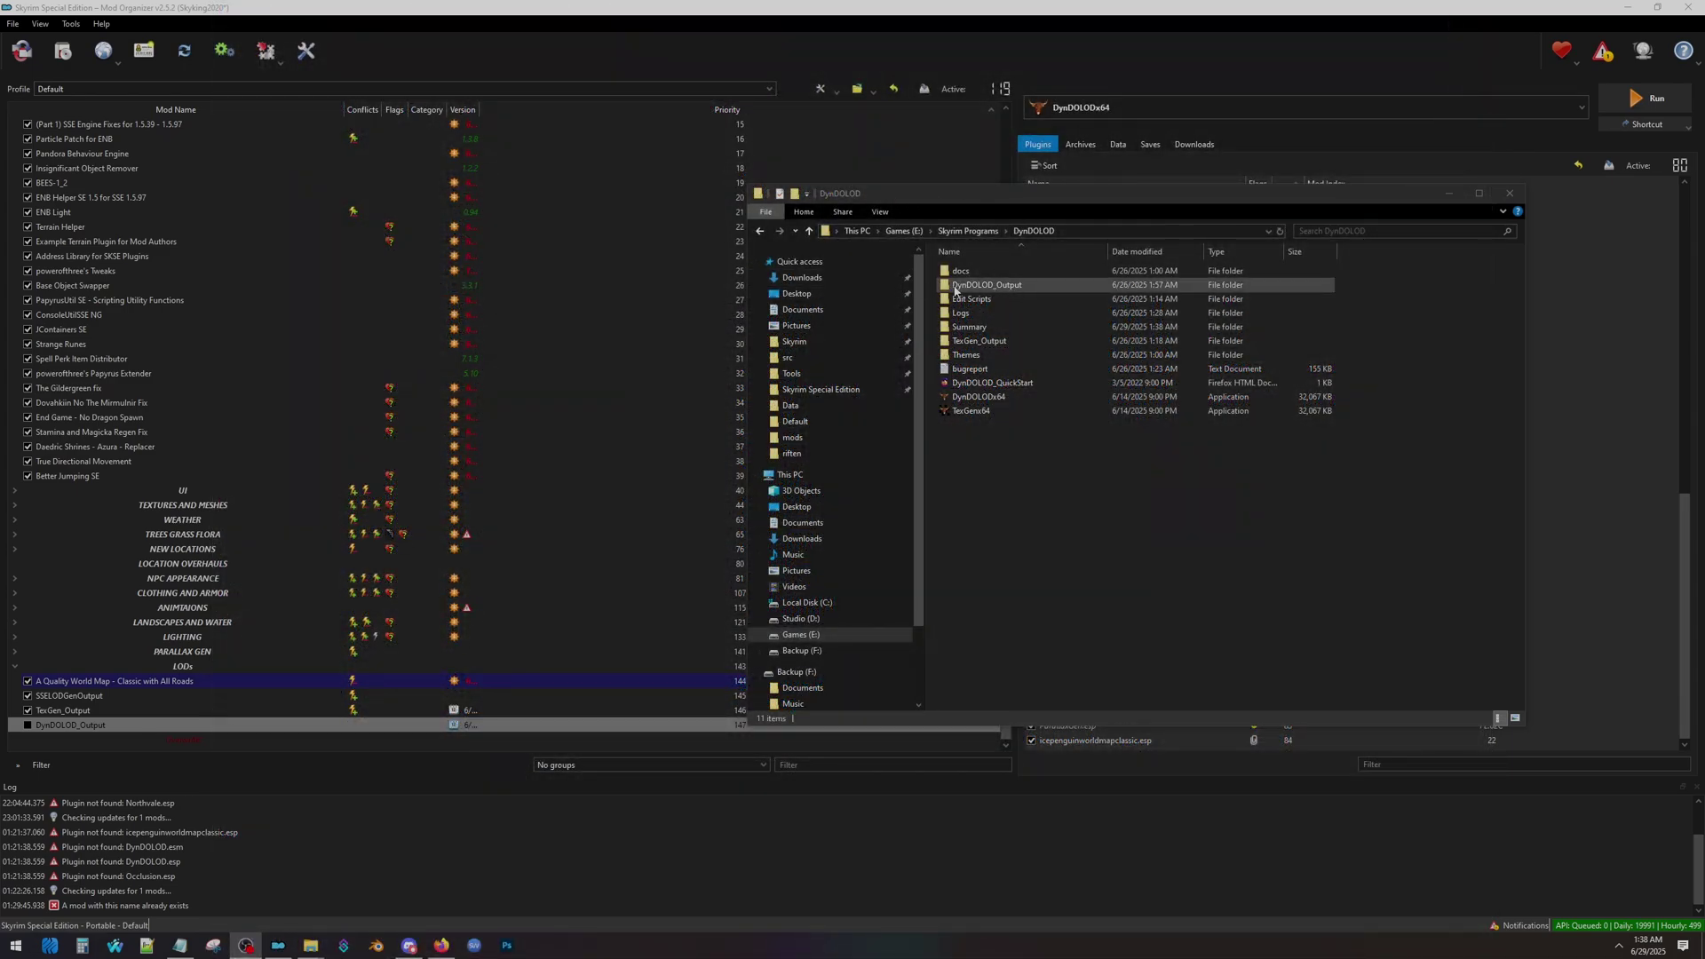
Step: Open the DynDOLOD_Output folder in File Explorer and copy its path
click(1010, 289)
double_click(1010, 289)
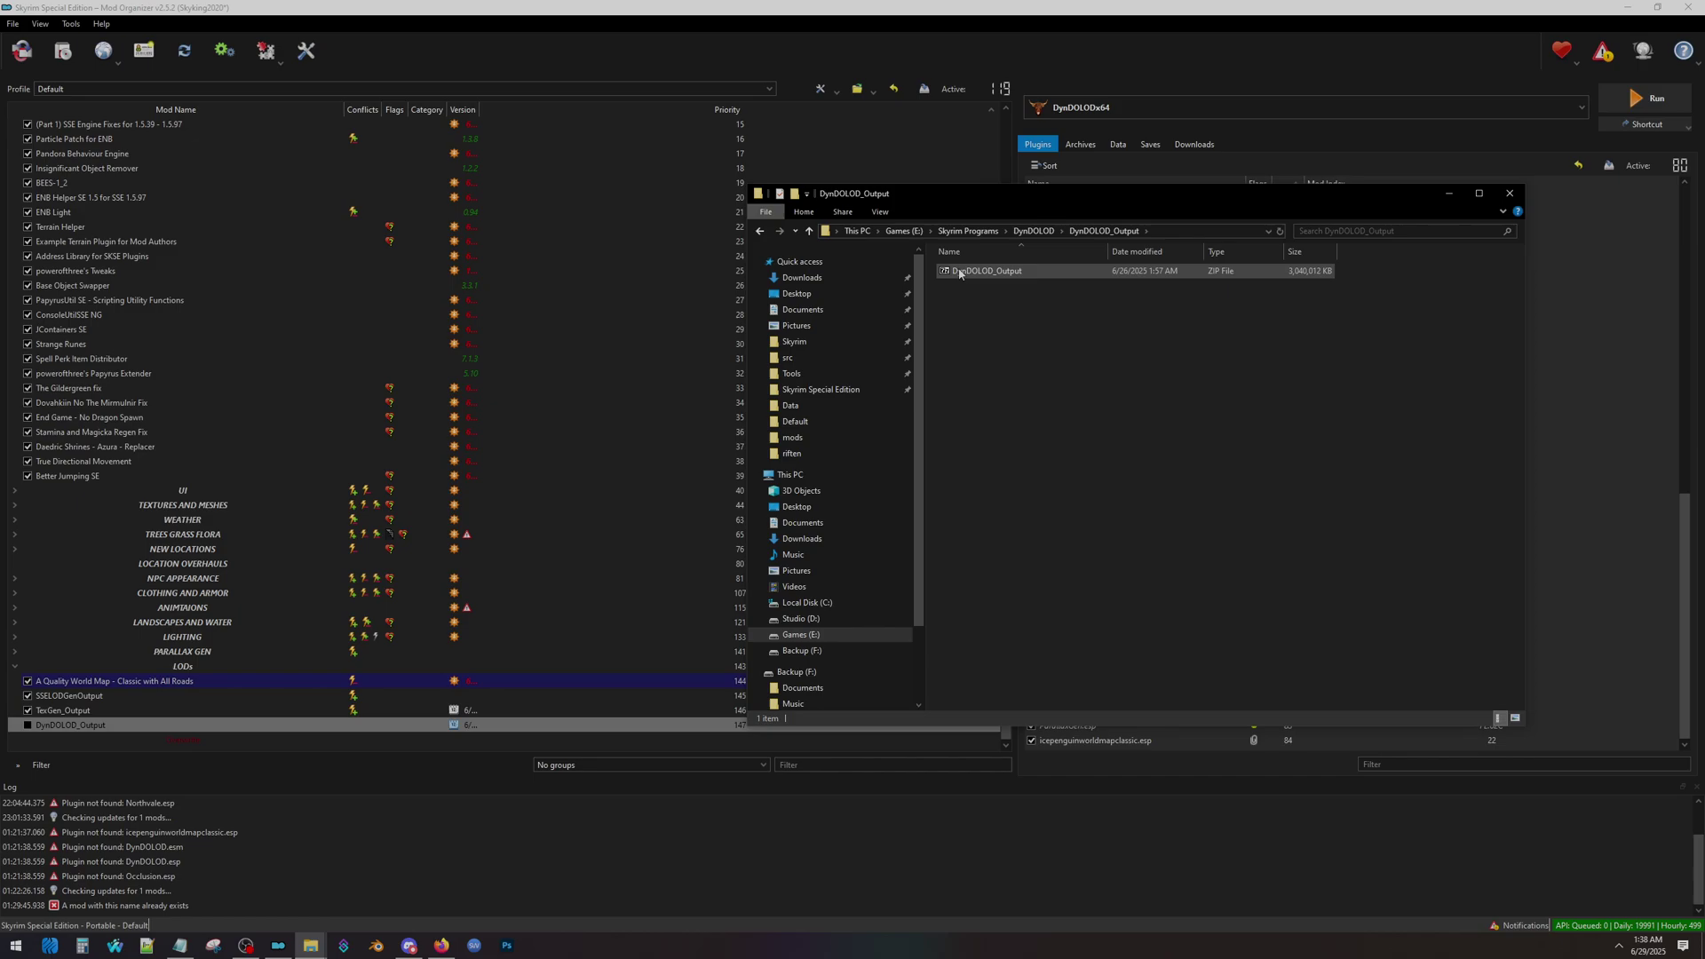
click(1187, 239)
key(ctrl+c)
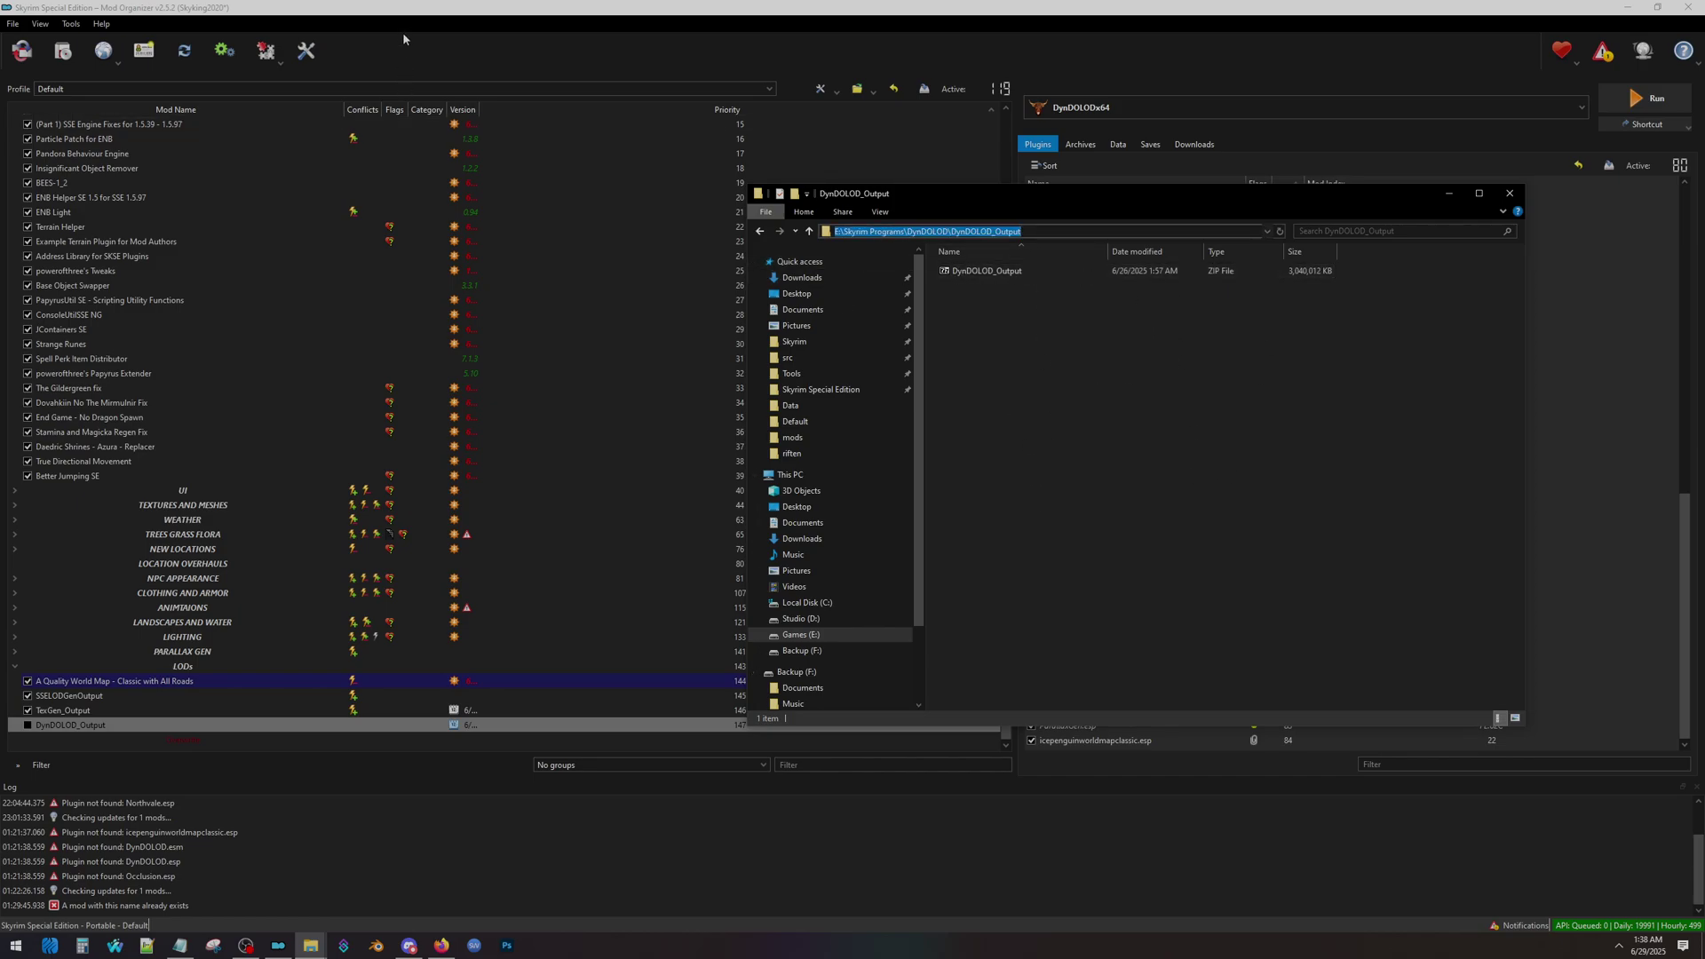
Step: Try to choose the DynDOLOD_Output archive from the copied folder path as a mod to install
click(432, 58)
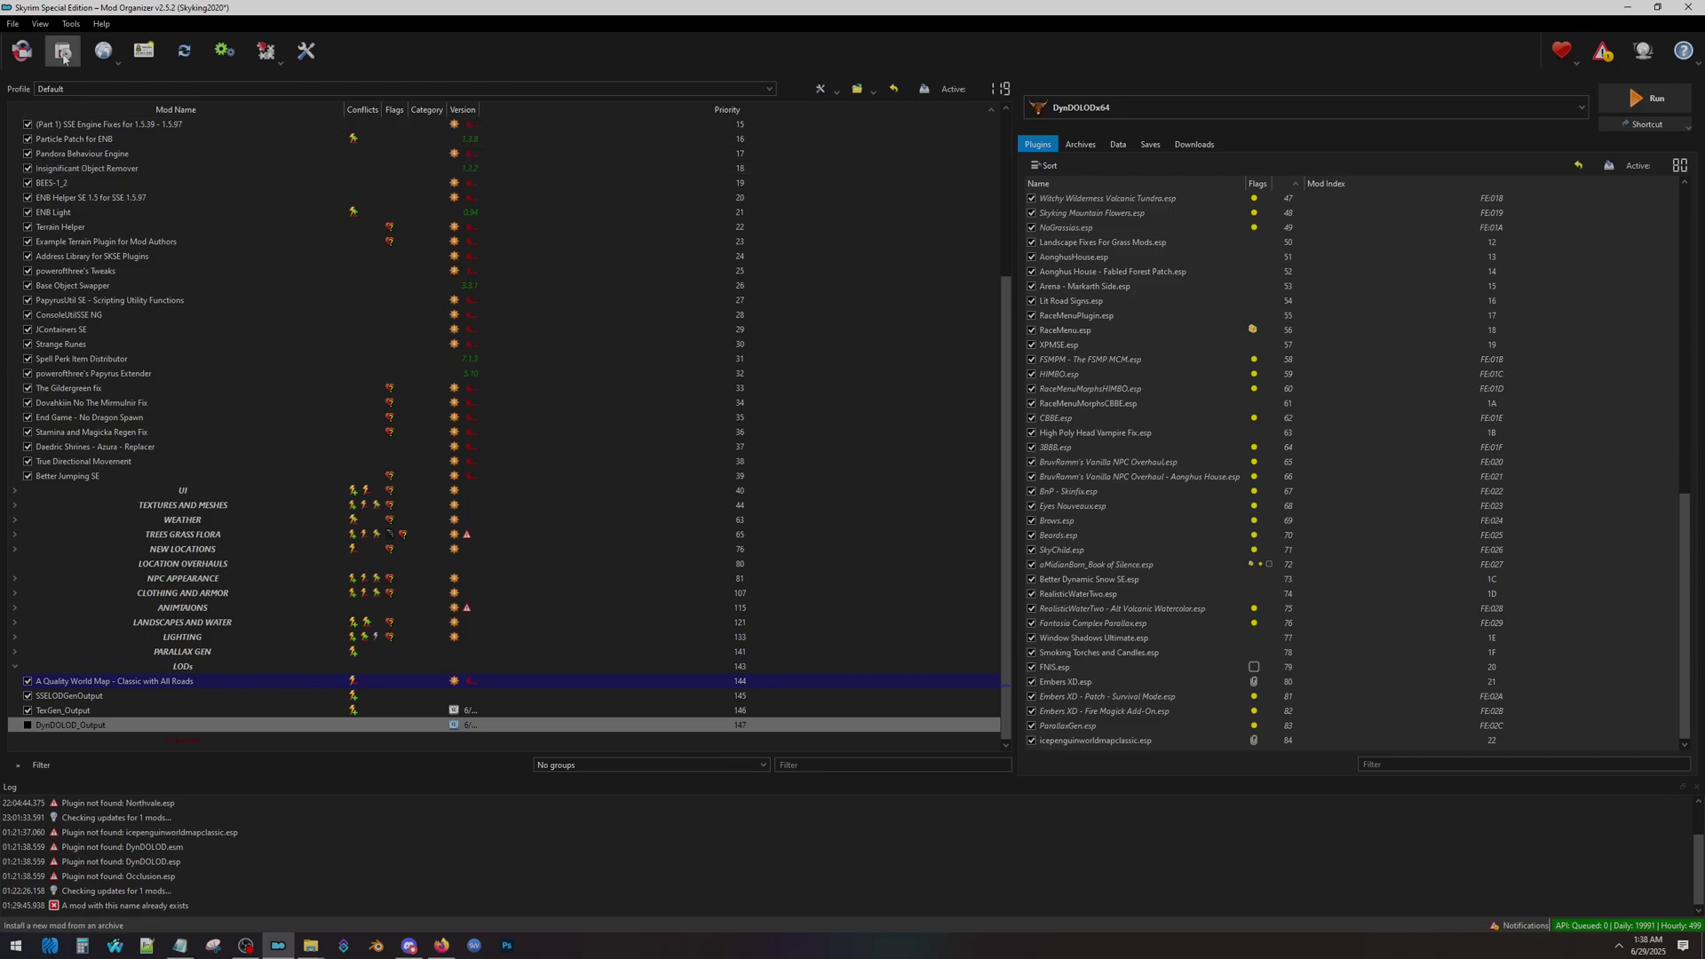
click(63, 54)
click(328, 47)
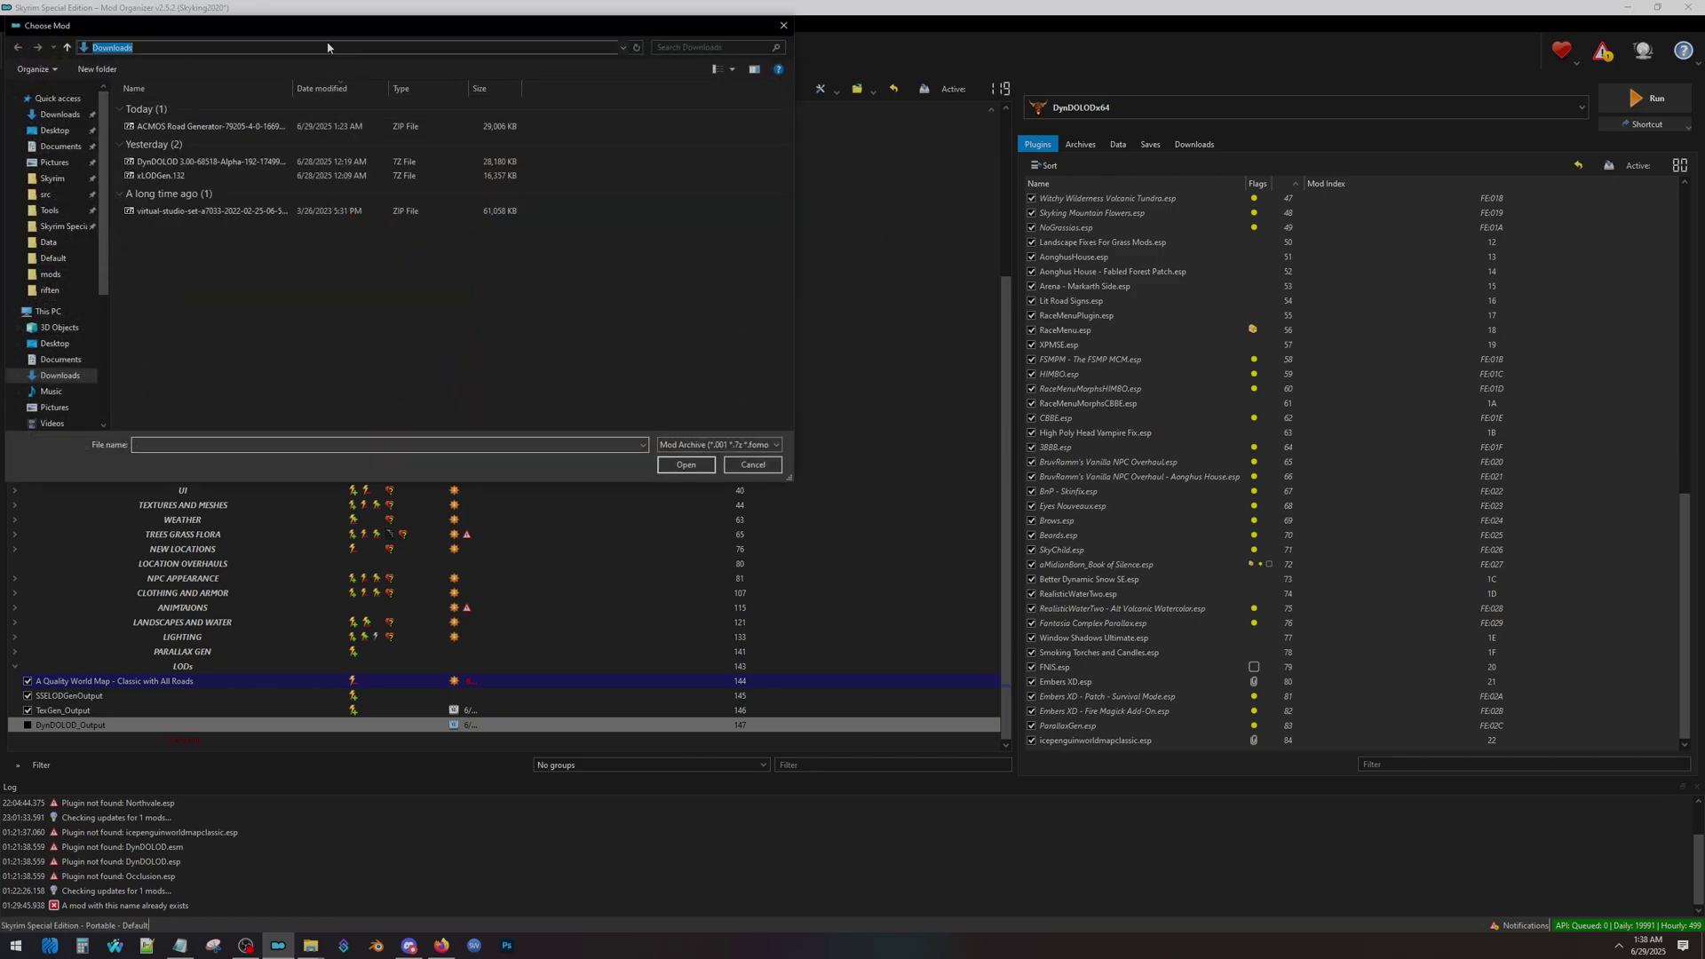
key(ctrl+v)
key(Return)
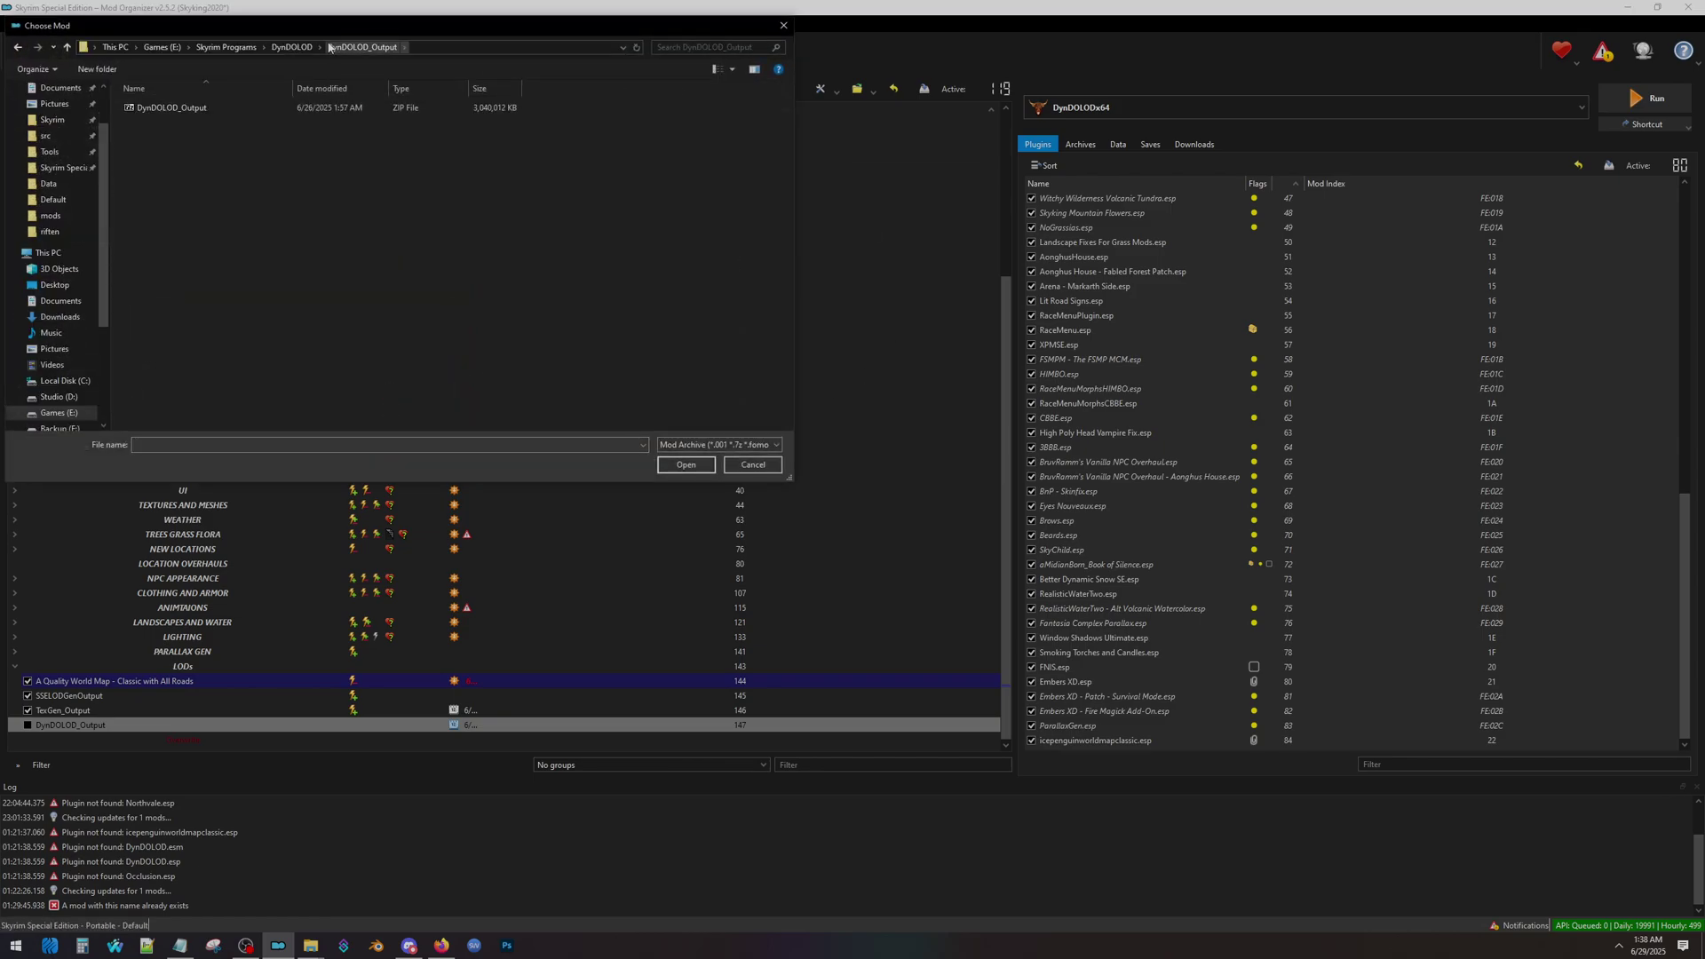
click(158, 116)
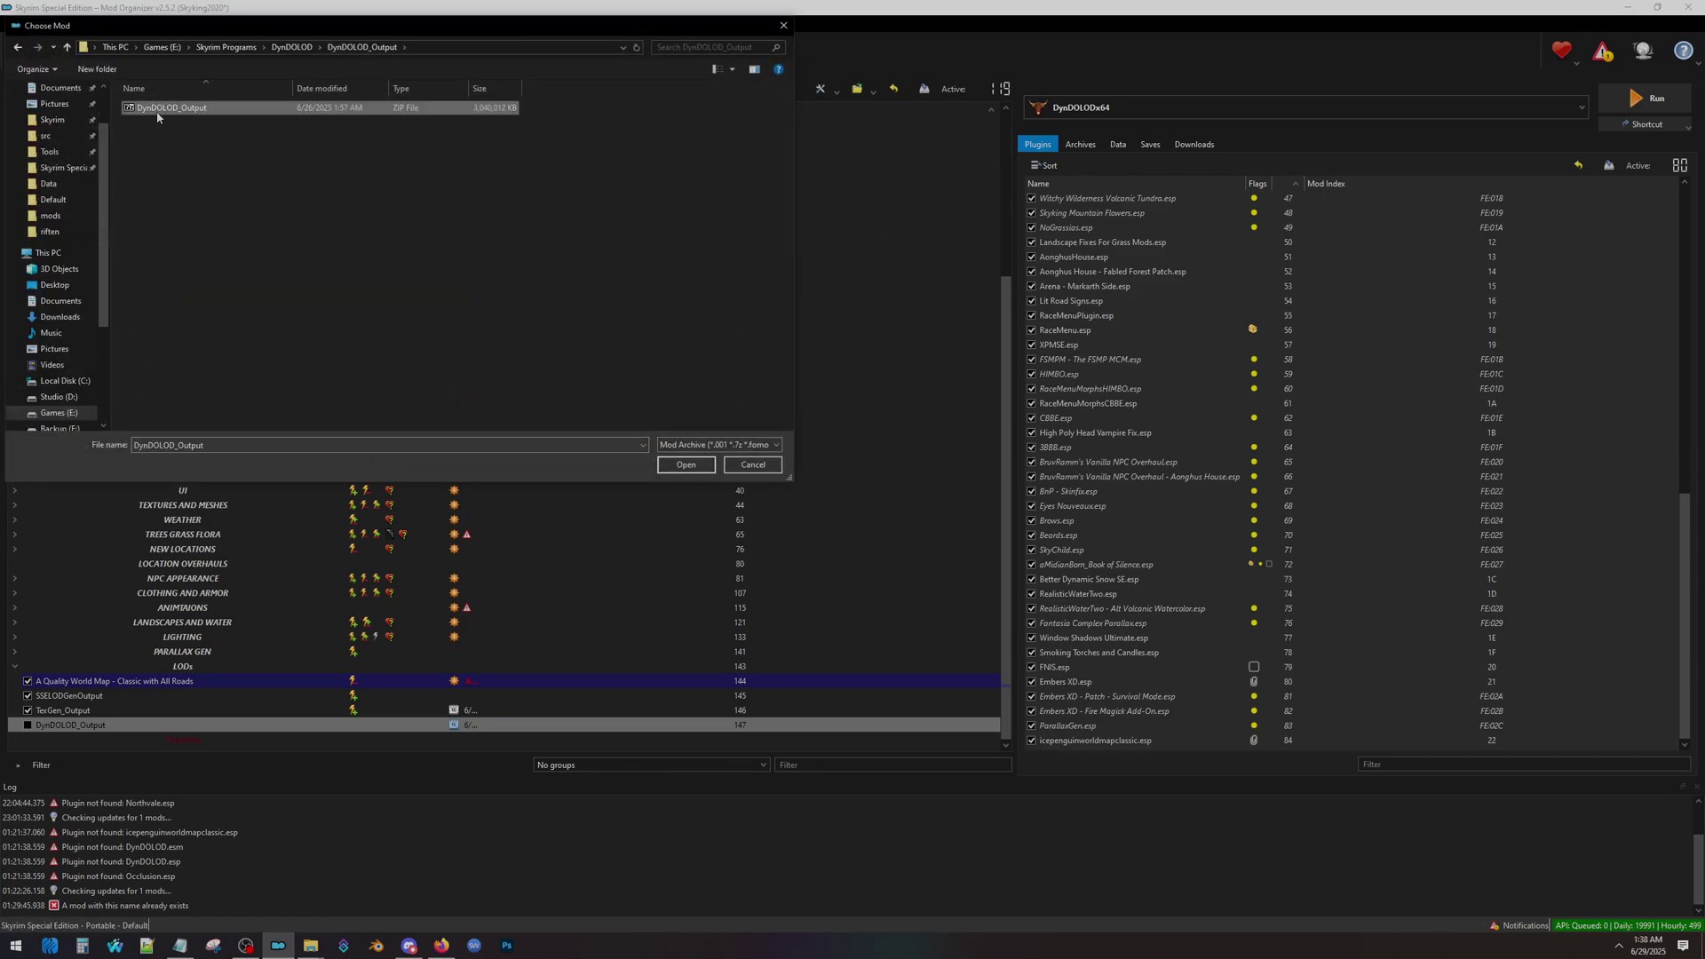
click(754, 465)
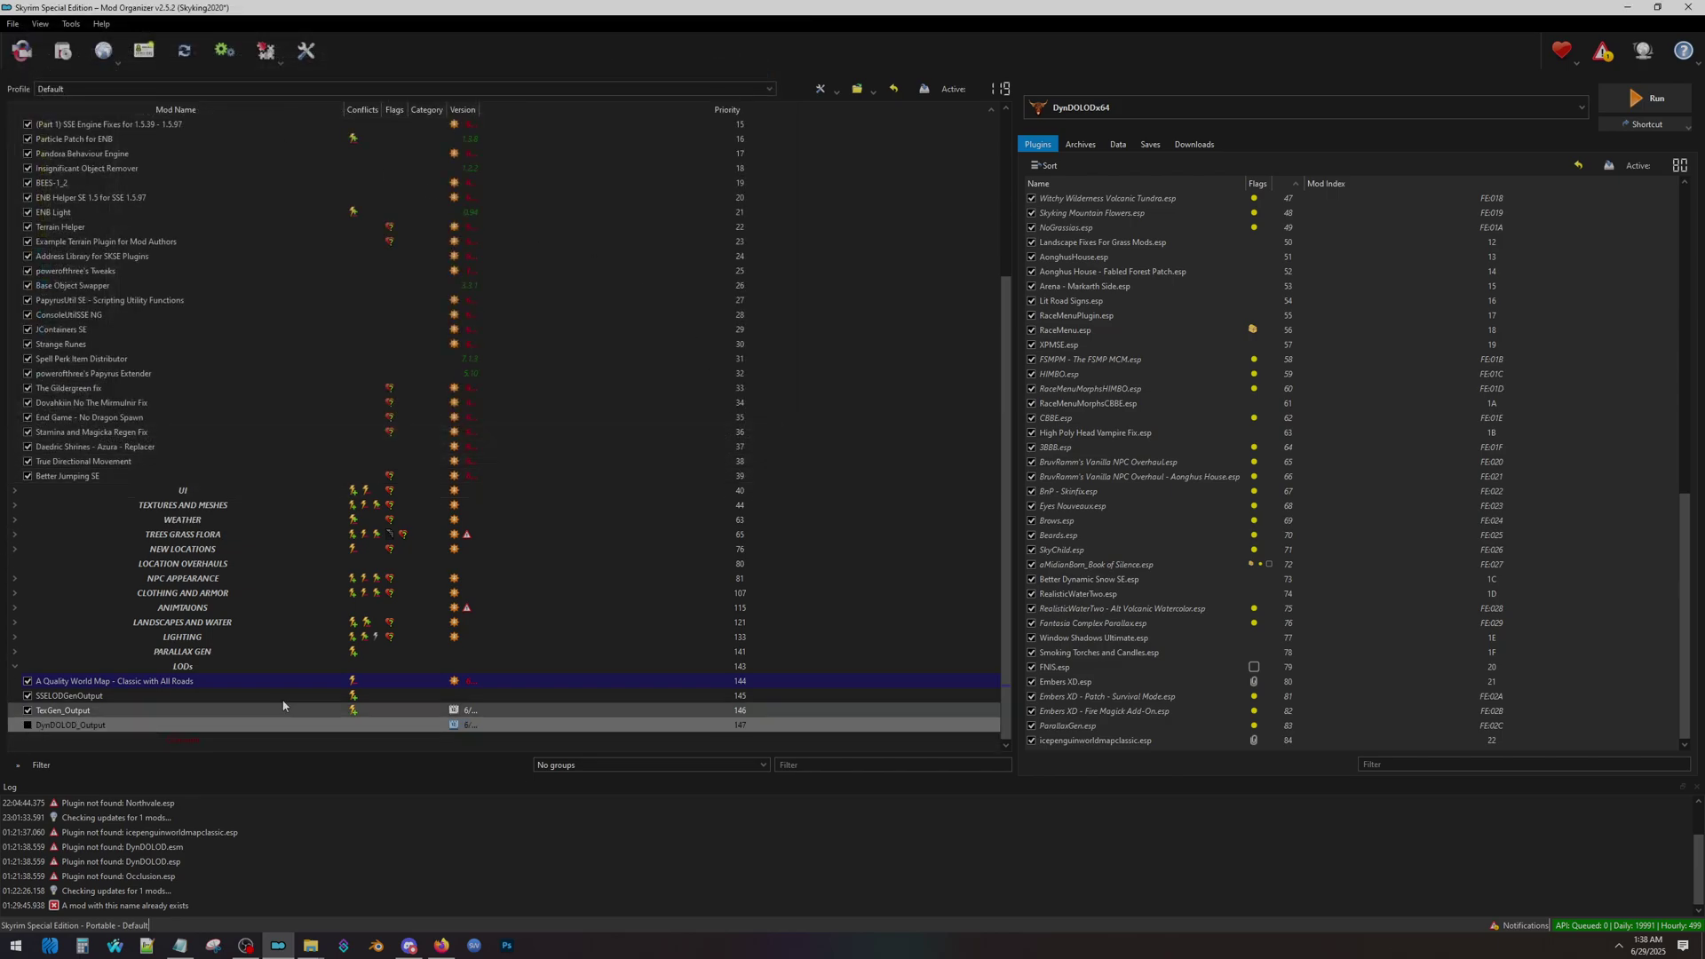
Step: Enable the DynDOLOD_Output mod and choose ACMOS Road Generator as the program to run
click(27, 726)
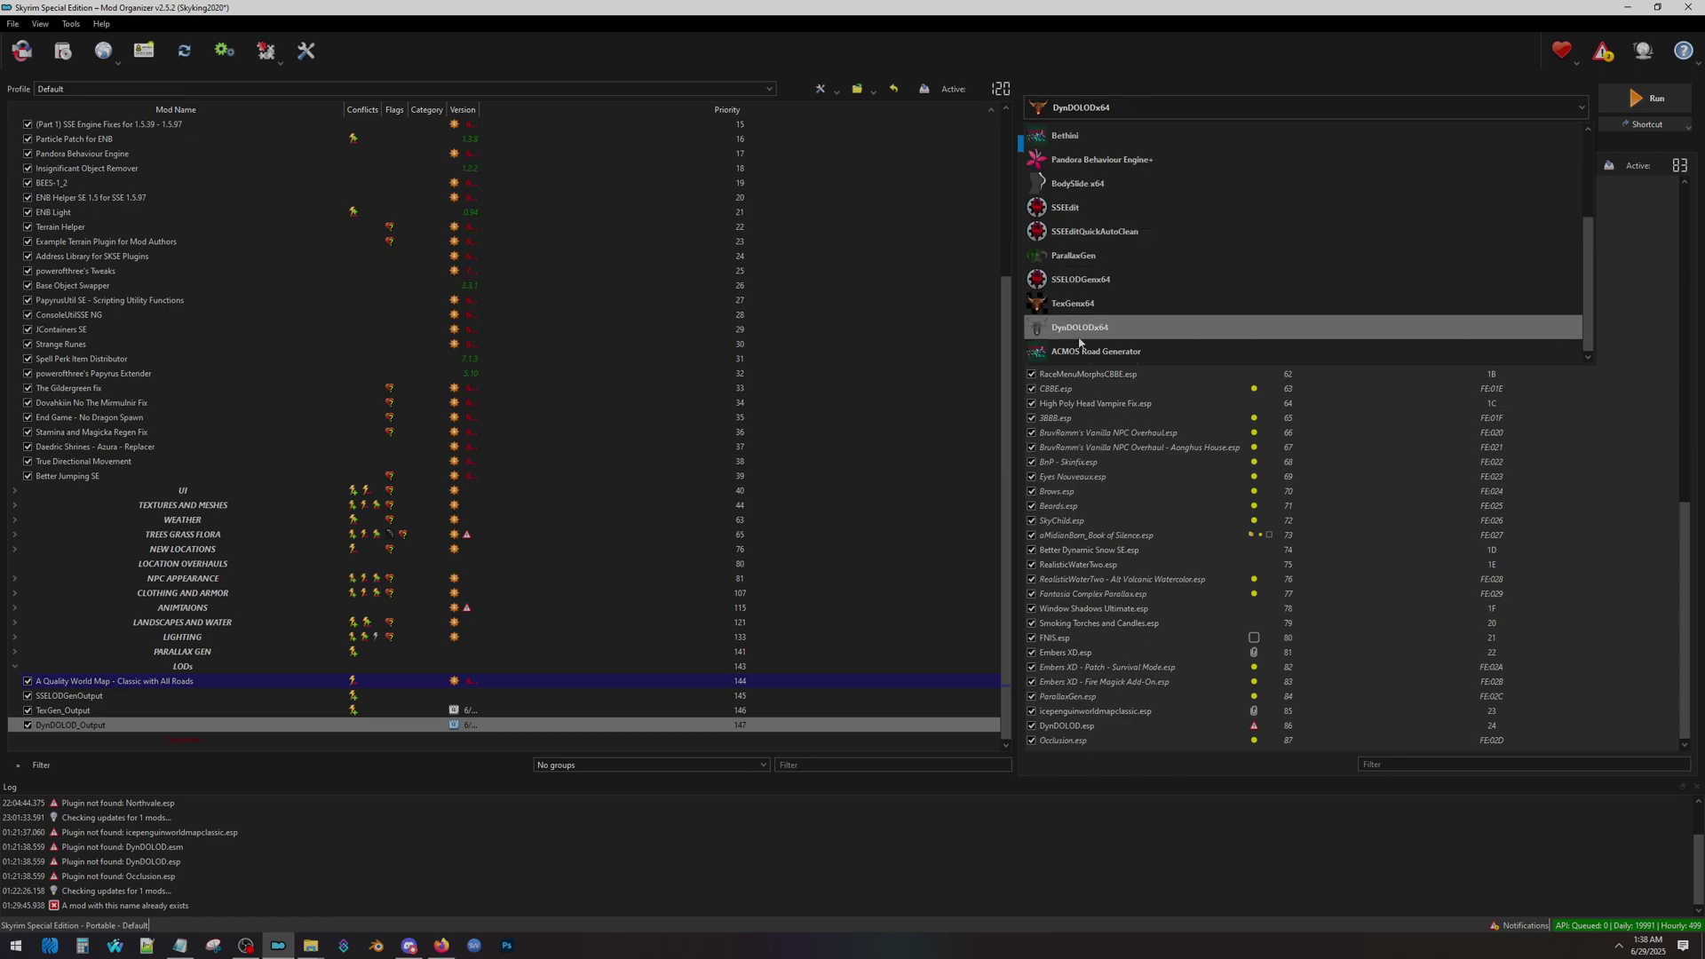
click(1130, 352)
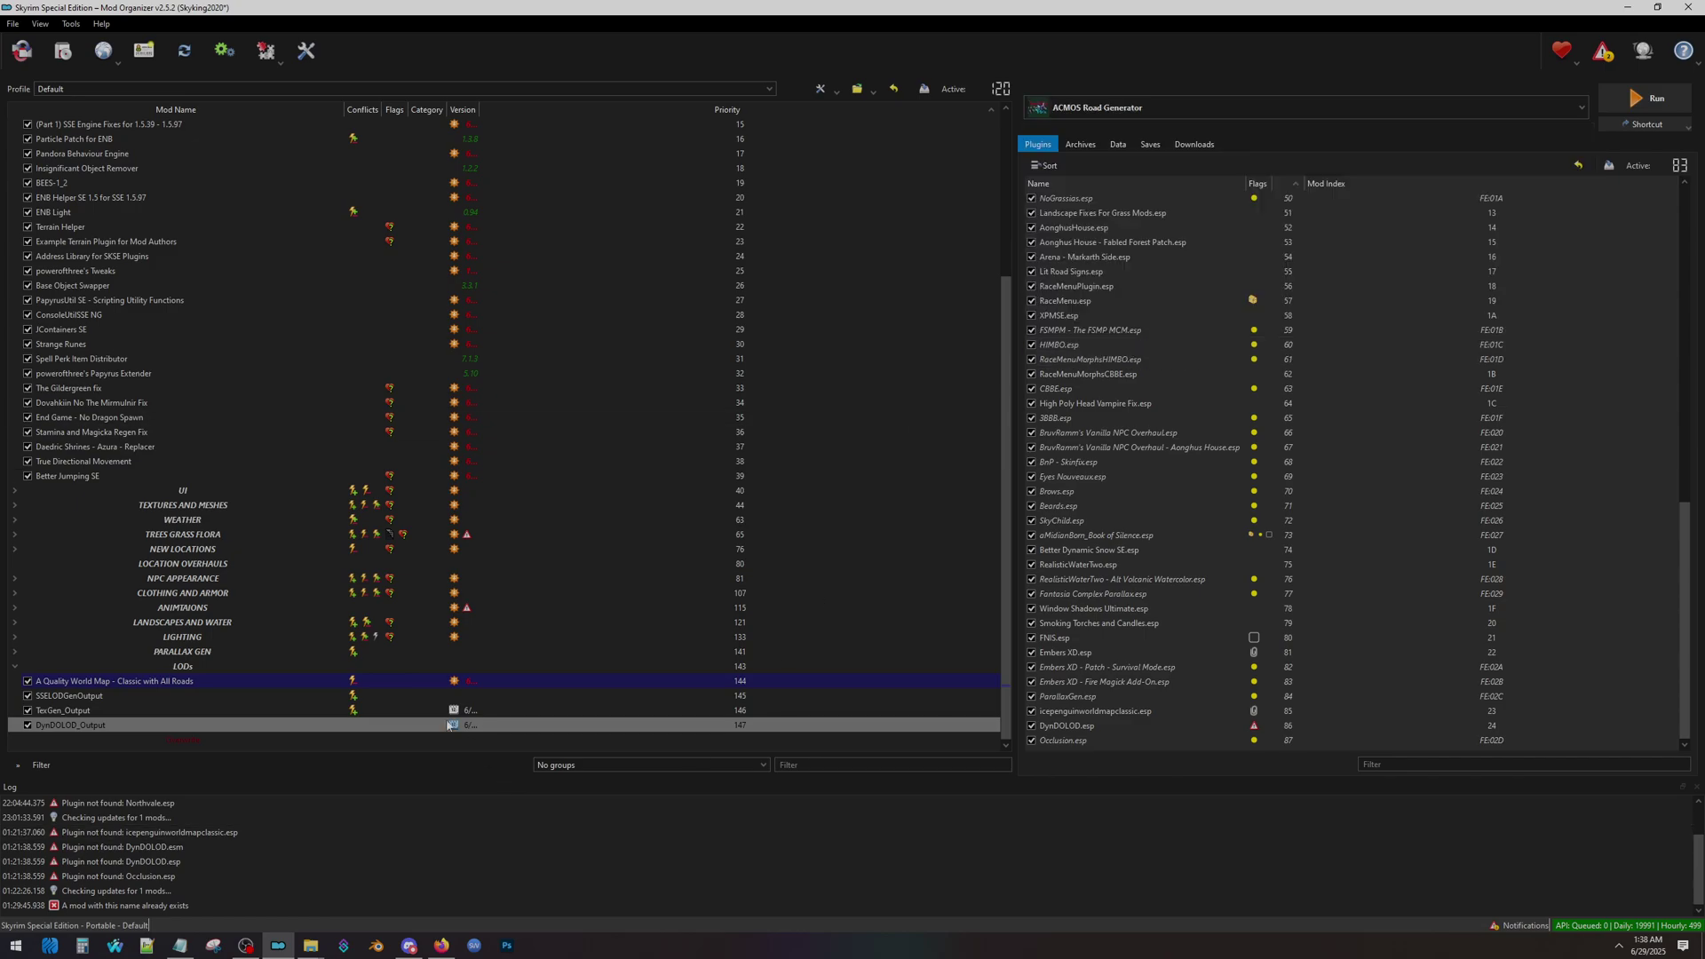
Step: Open the SSELODGenOutput mod's folder in File Explorer
right_click(104, 696)
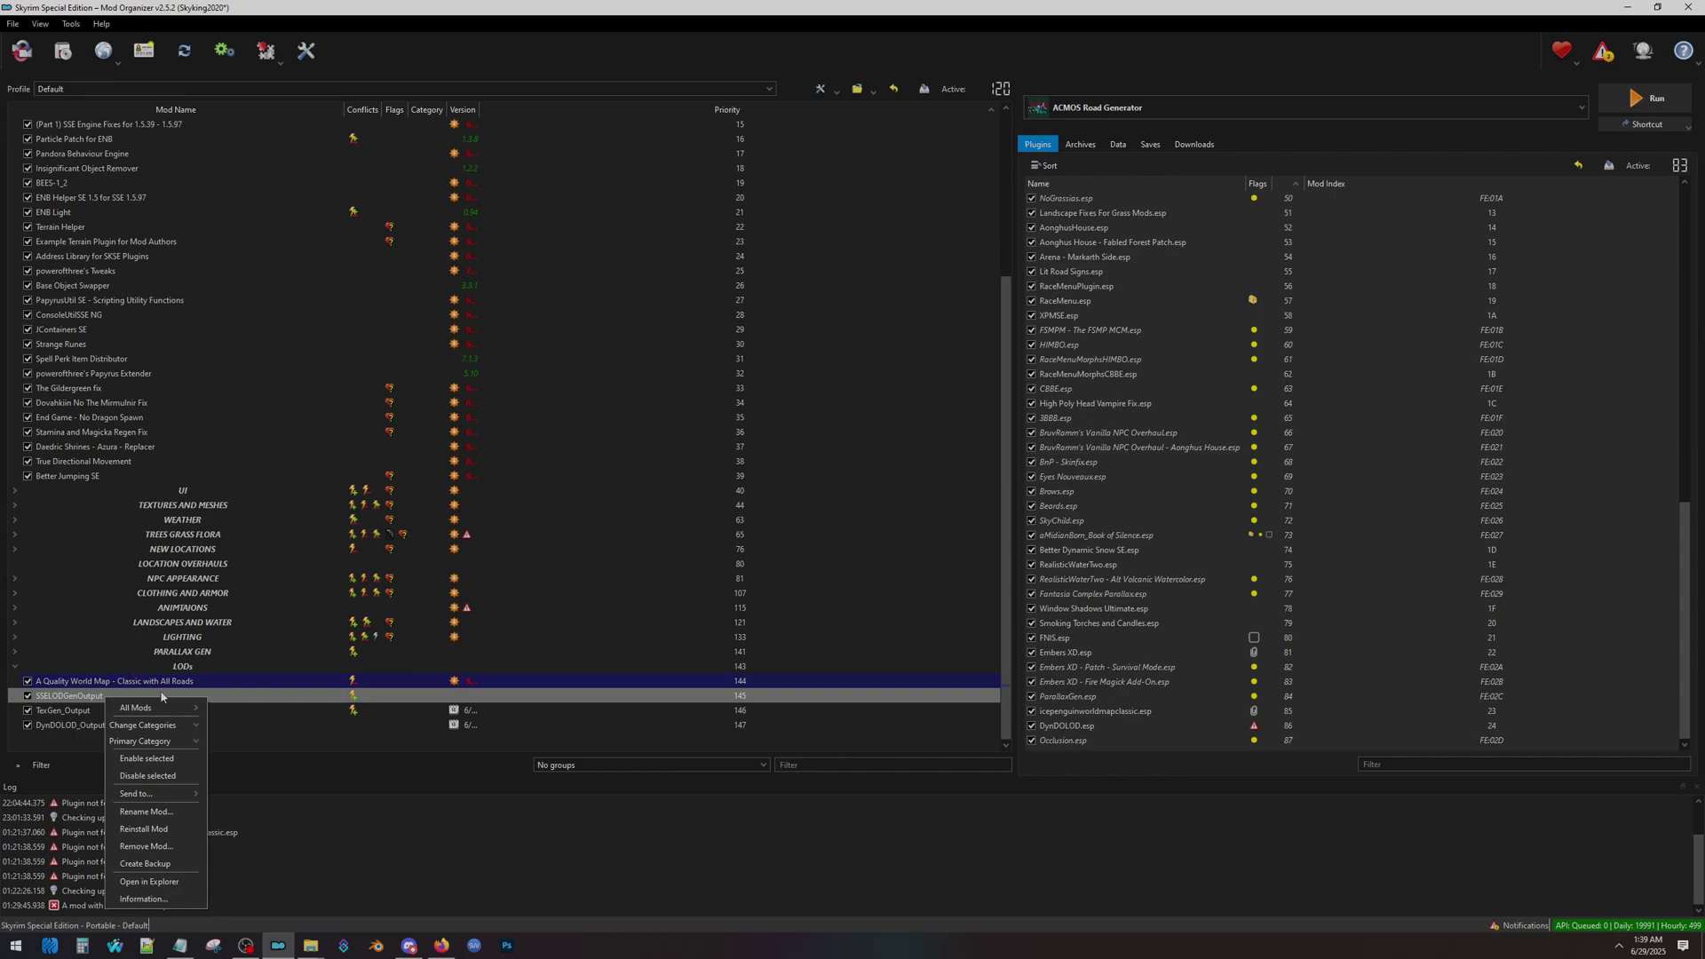
click(154, 882)
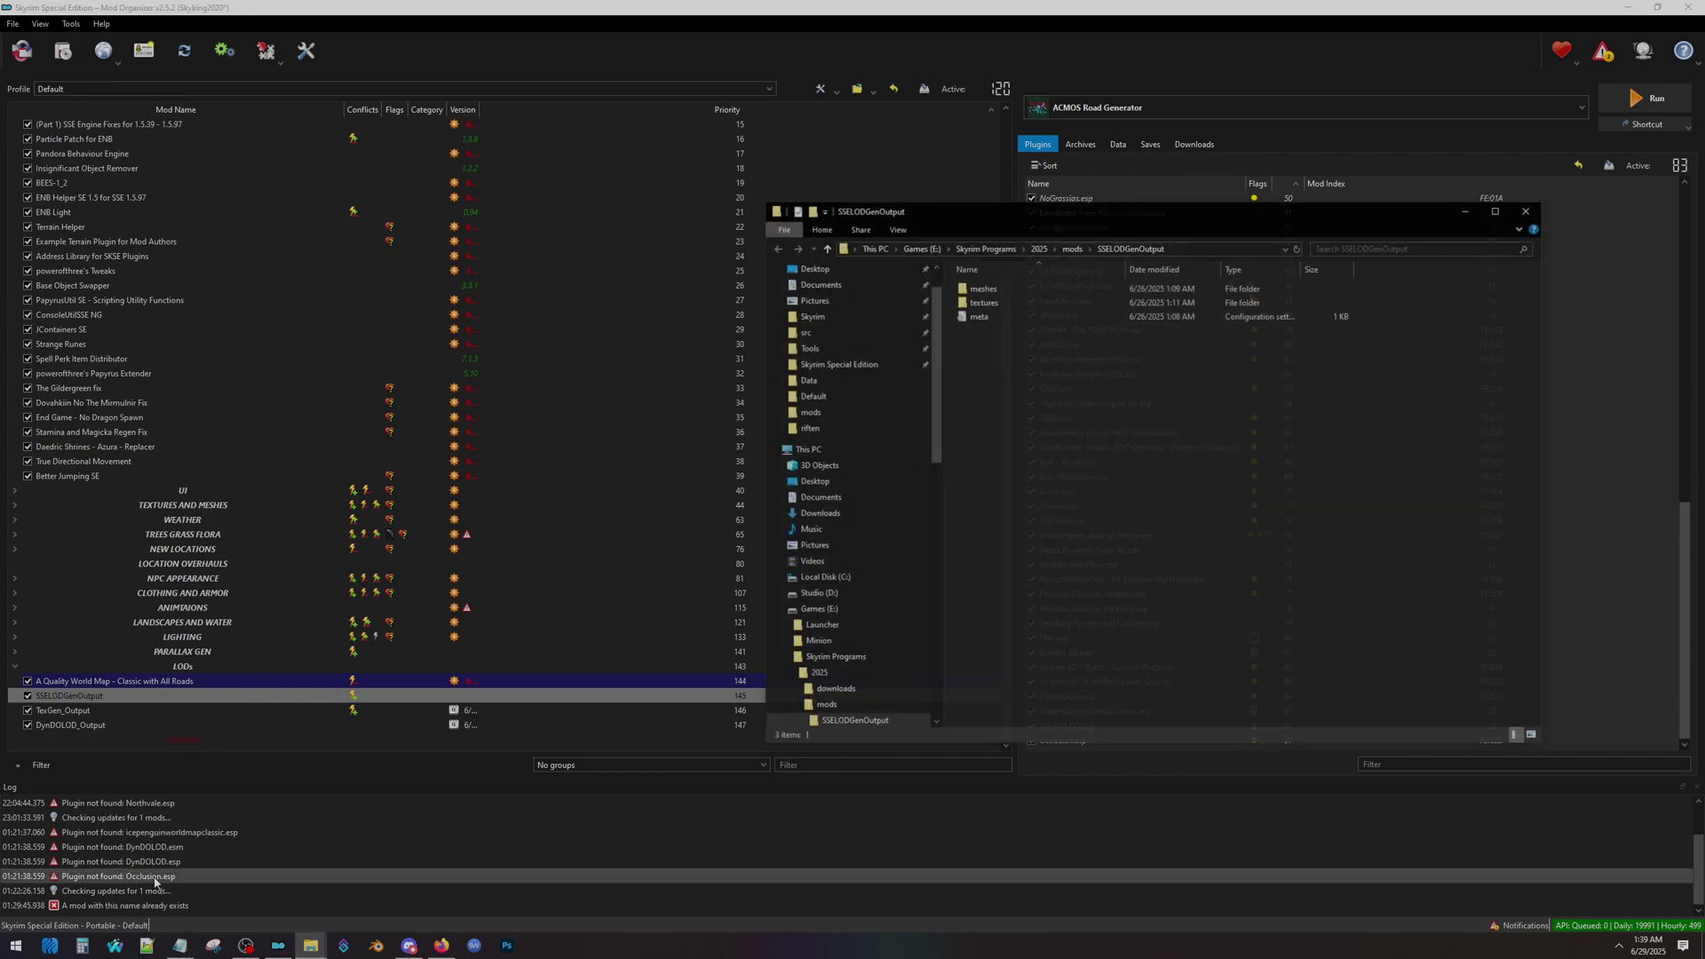
Step: Copy the SSELODGenOutput folder's path, close its window and run ACMOS Road Generator from Mod Organizer
click(1196, 248)
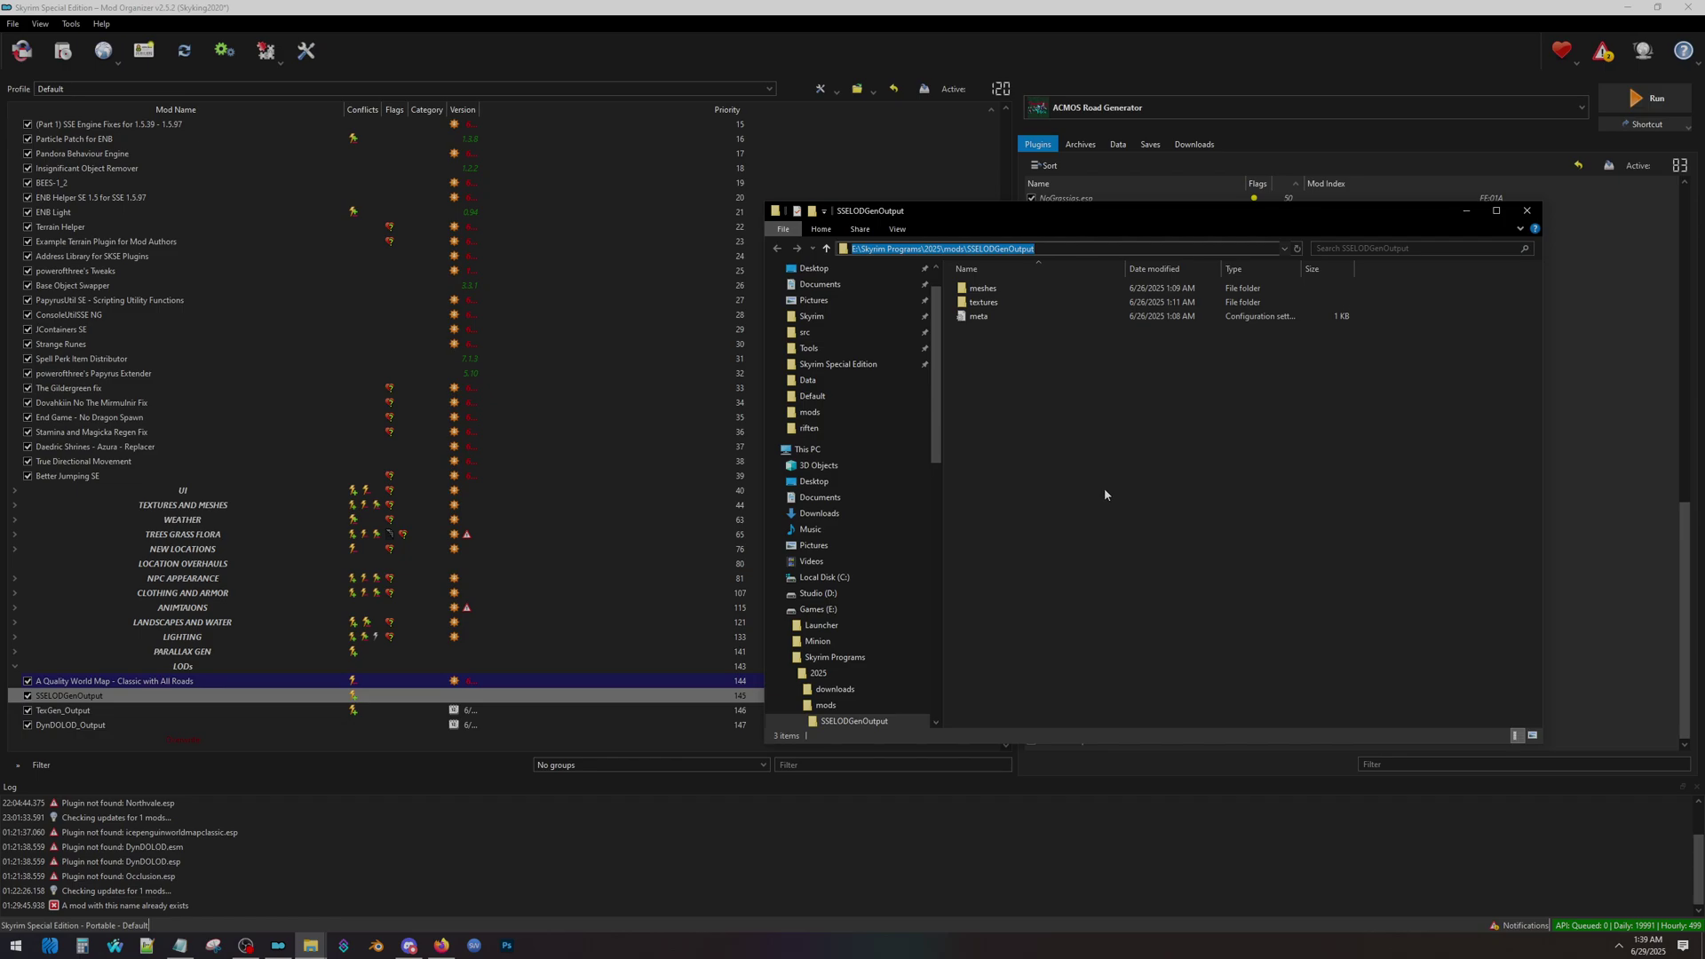
click(1527, 210)
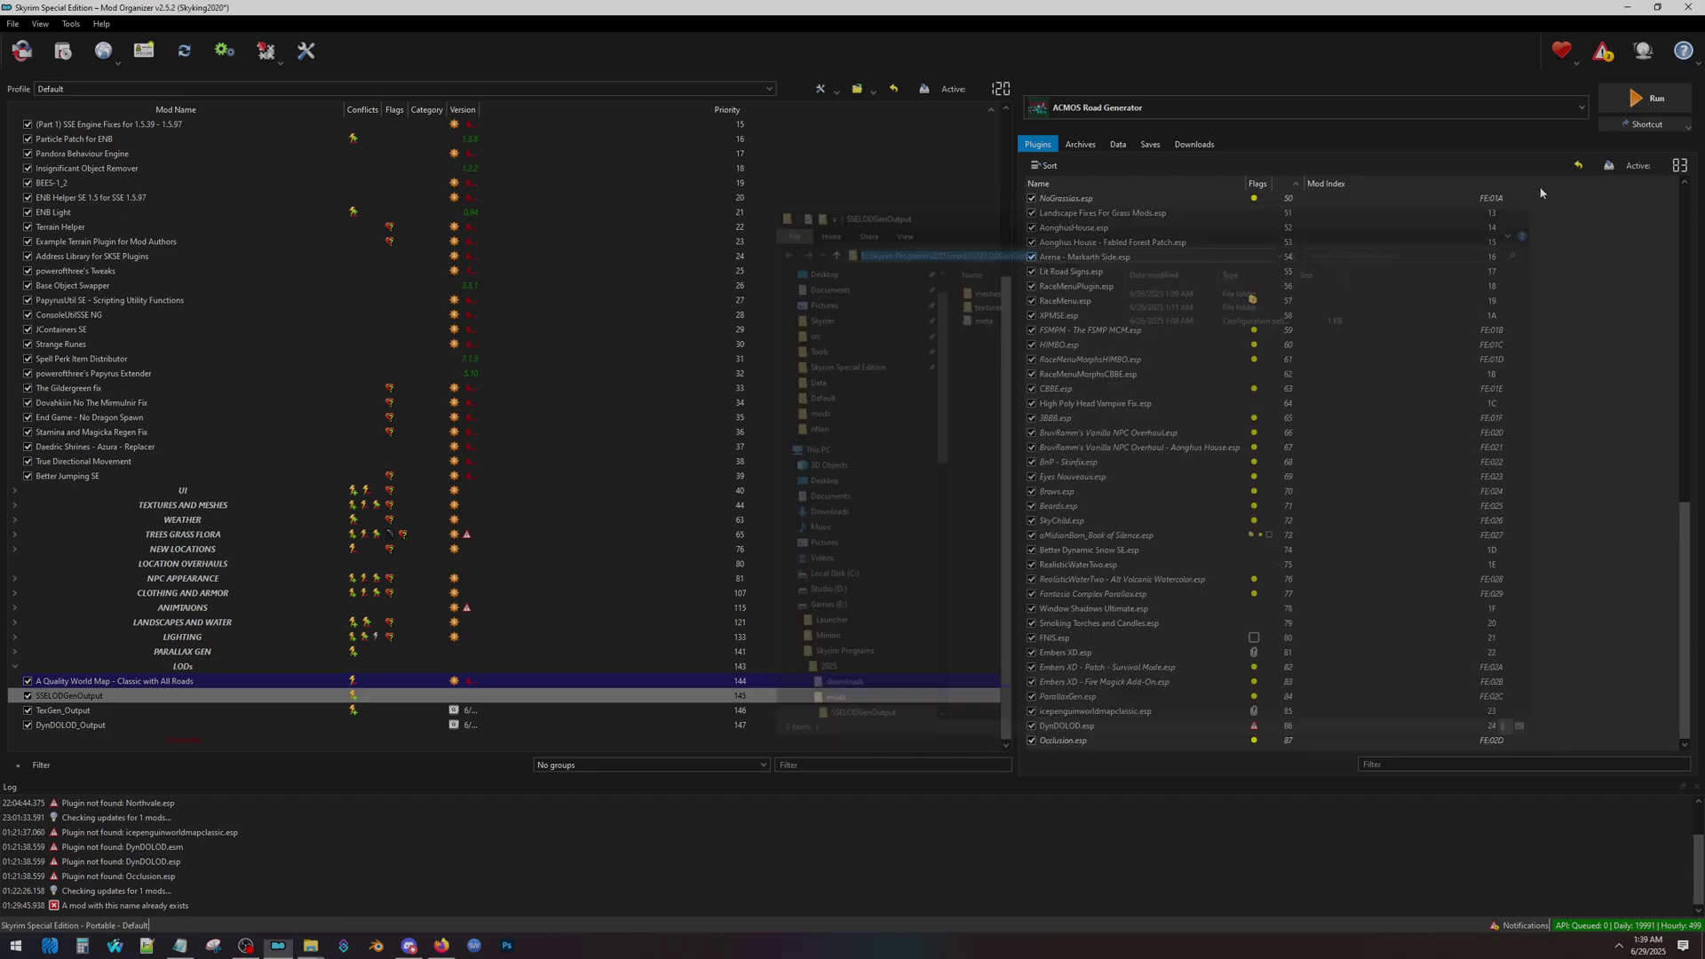
click(1656, 99)
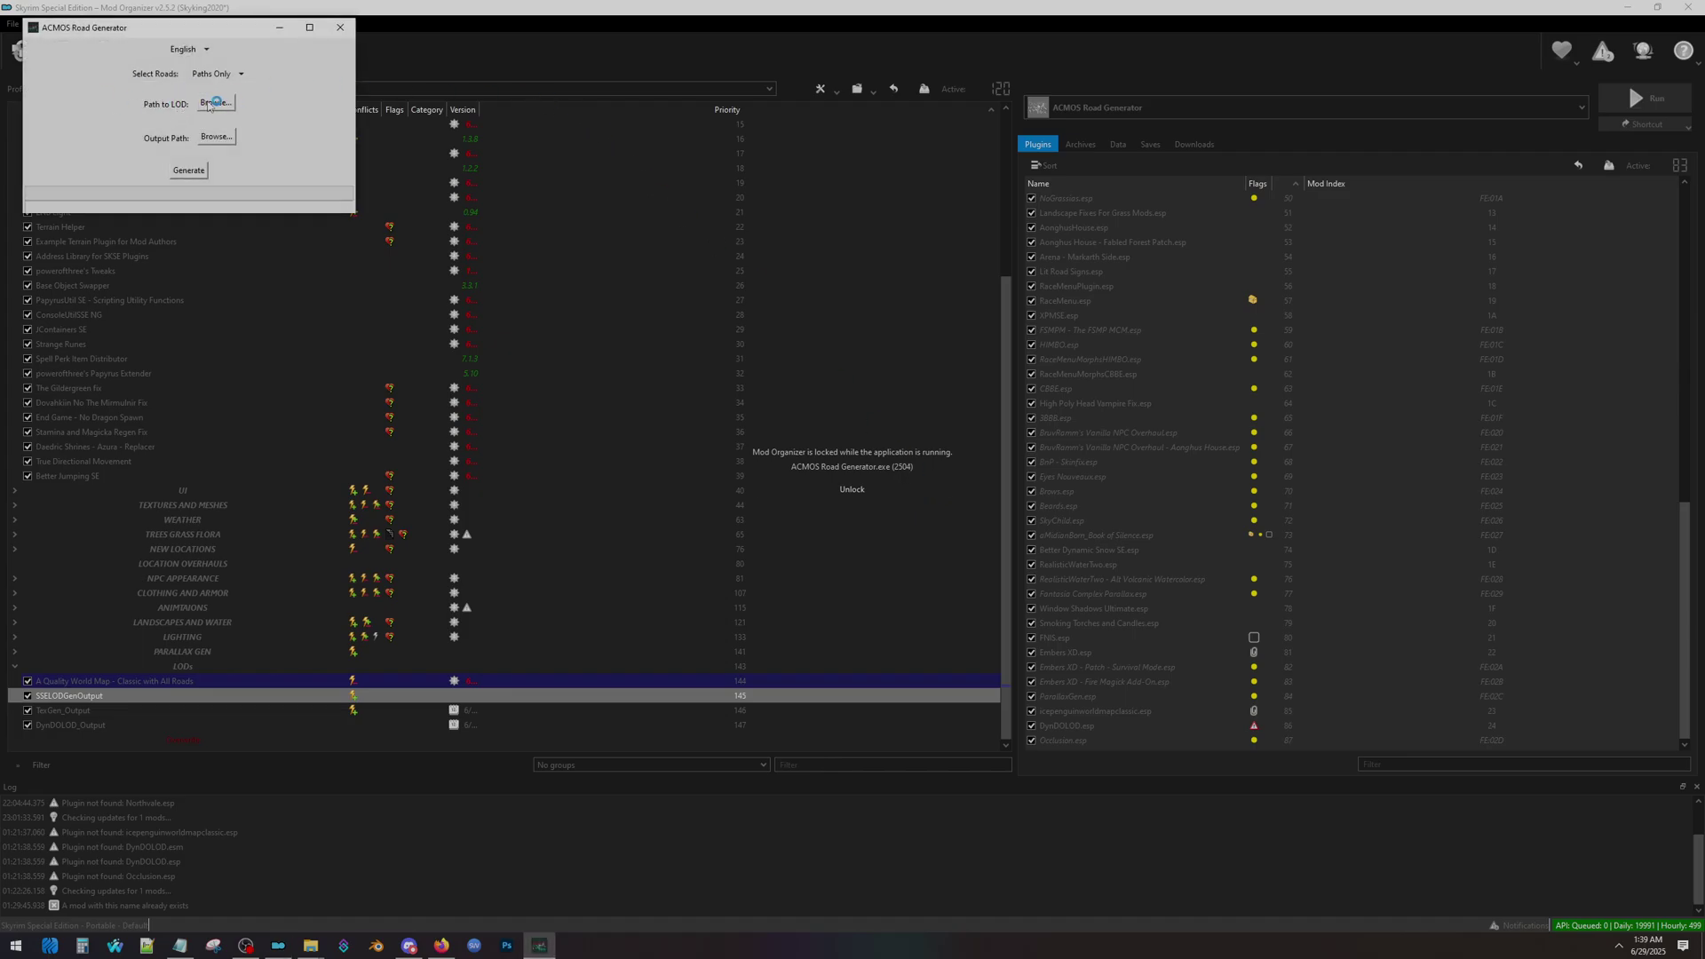
Step: Set the road generator's LOD path and output path to the E:\Skyrim Programs\2025\mods\SSELODGenOutput folder
click(213, 103)
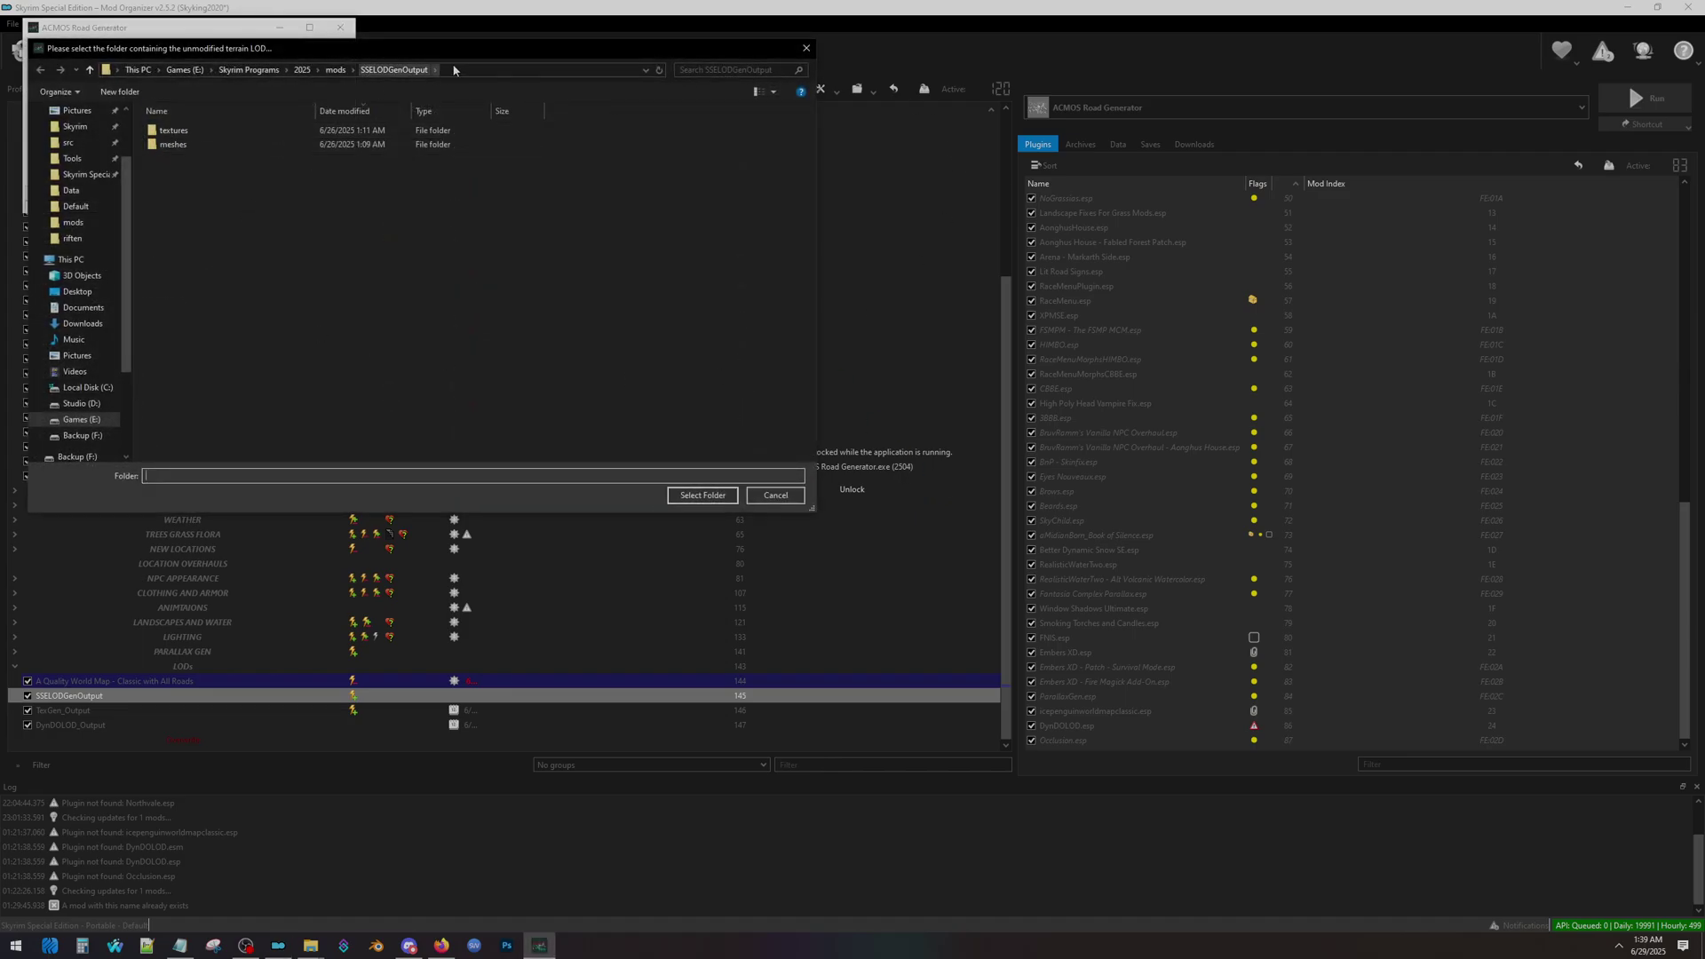
click(457, 70)
key(End)
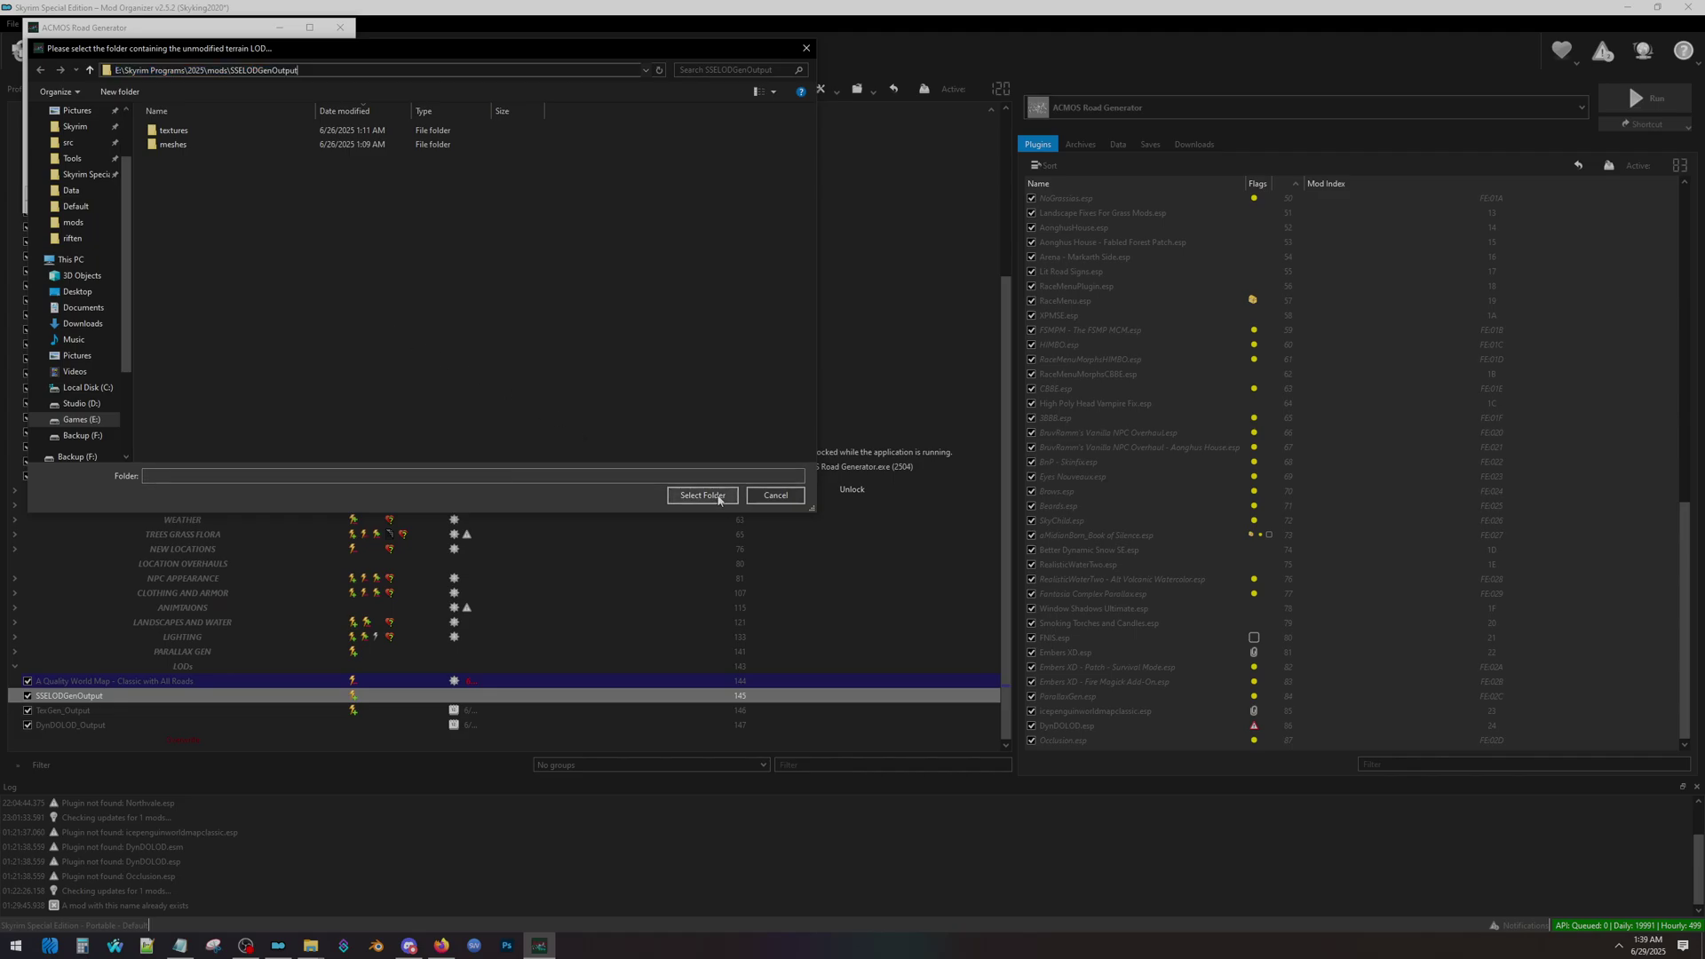
click(701, 495)
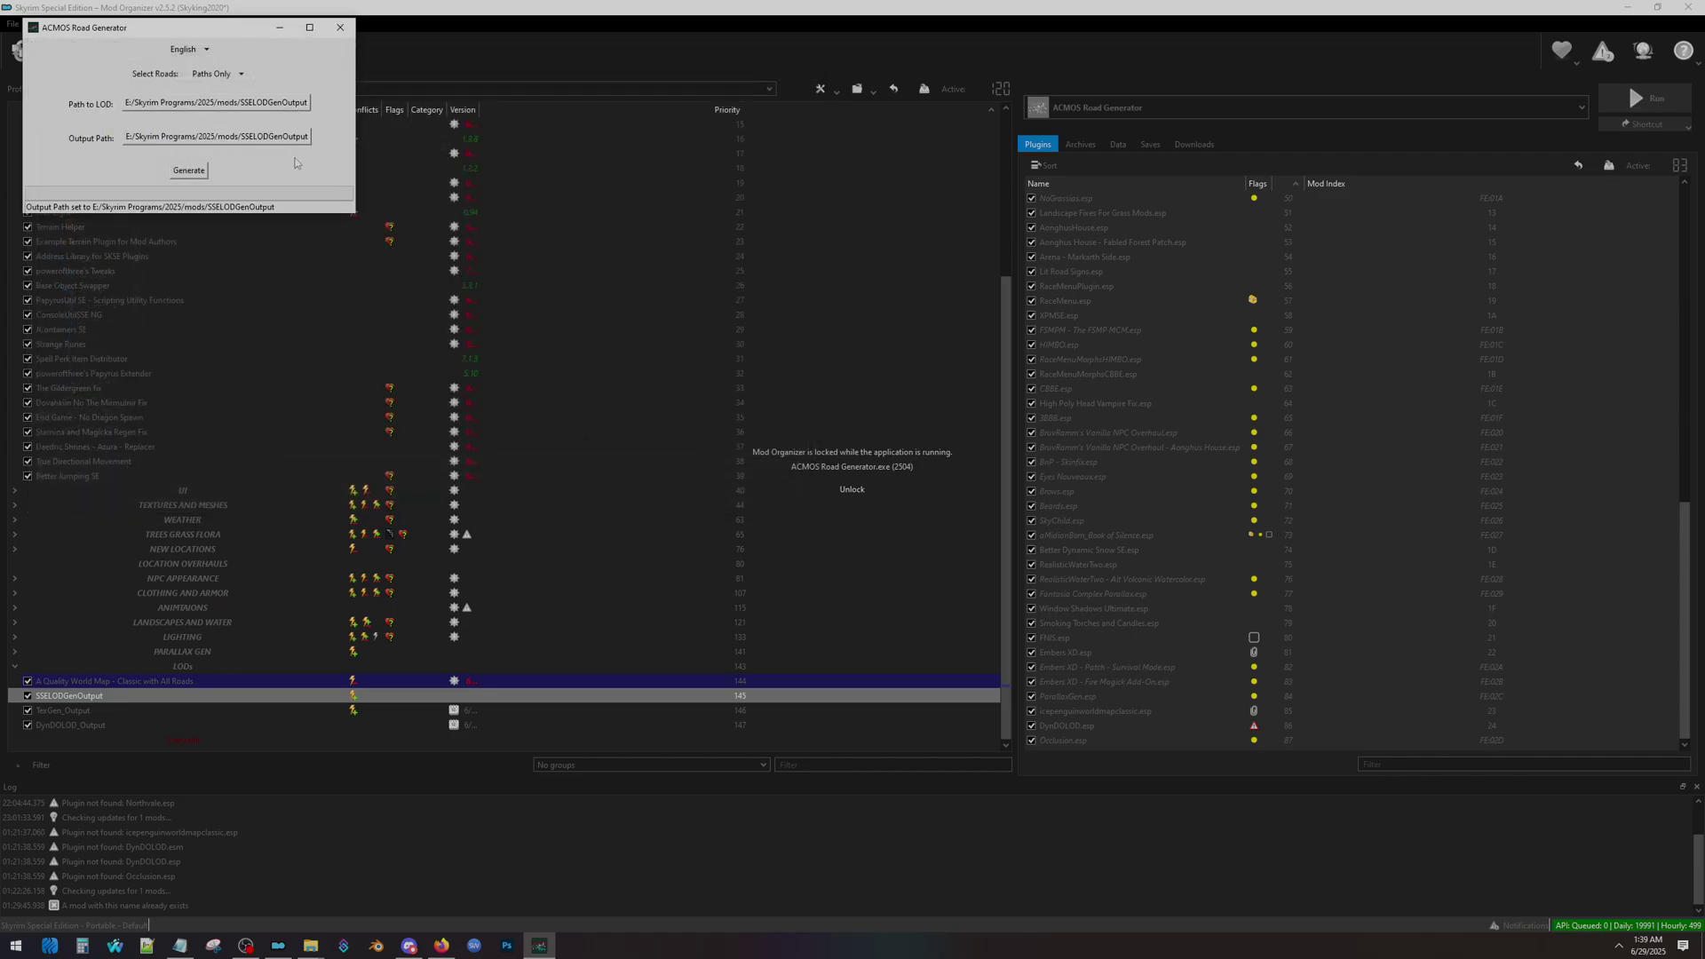
Step: Generate the Paths Only roads, overwriting the LOD textures directly and declining to zip the output
click(240, 75)
click(282, 80)
click(191, 176)
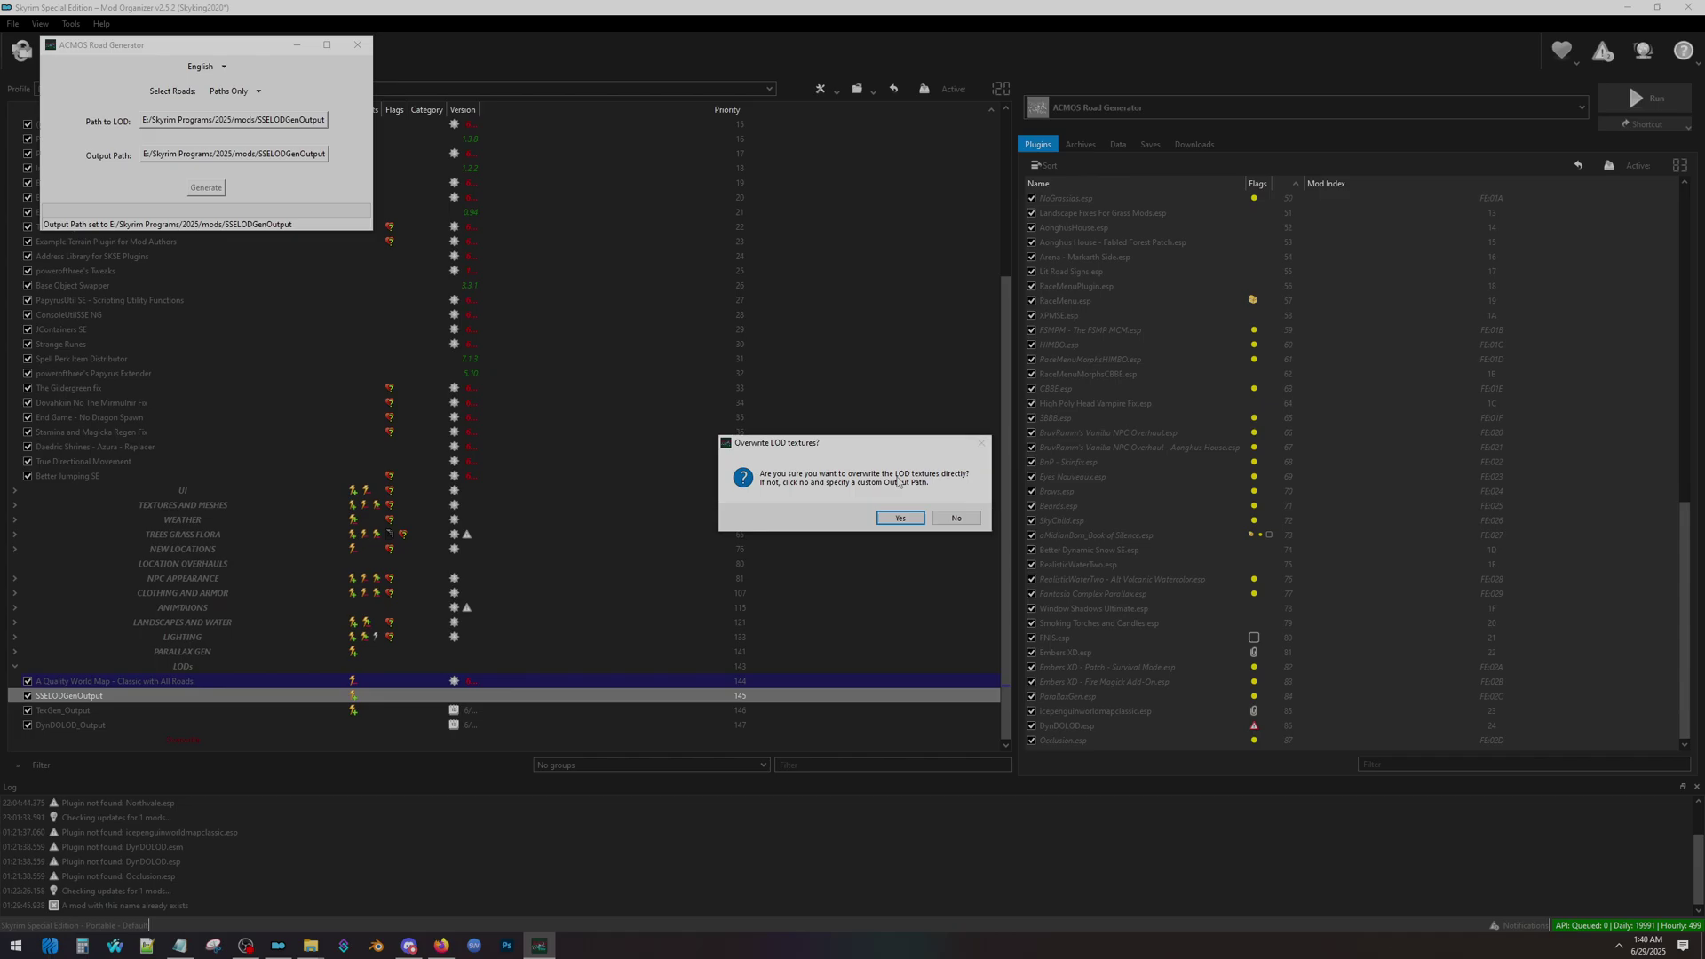
click(900, 519)
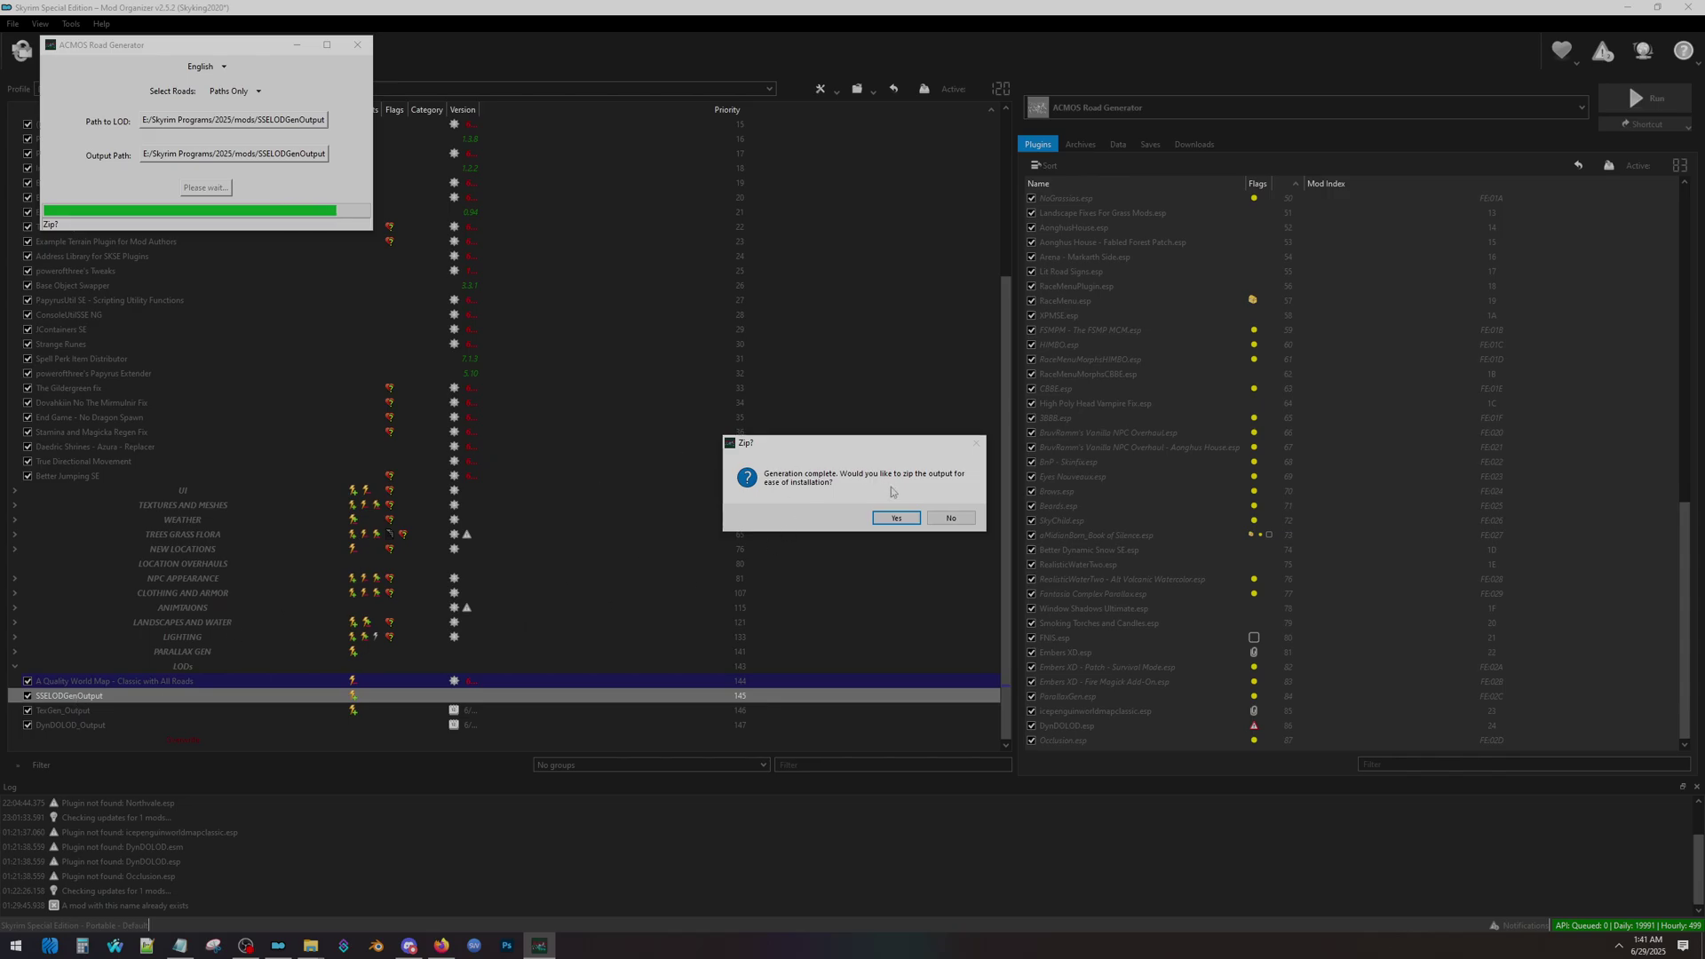
click(954, 519)
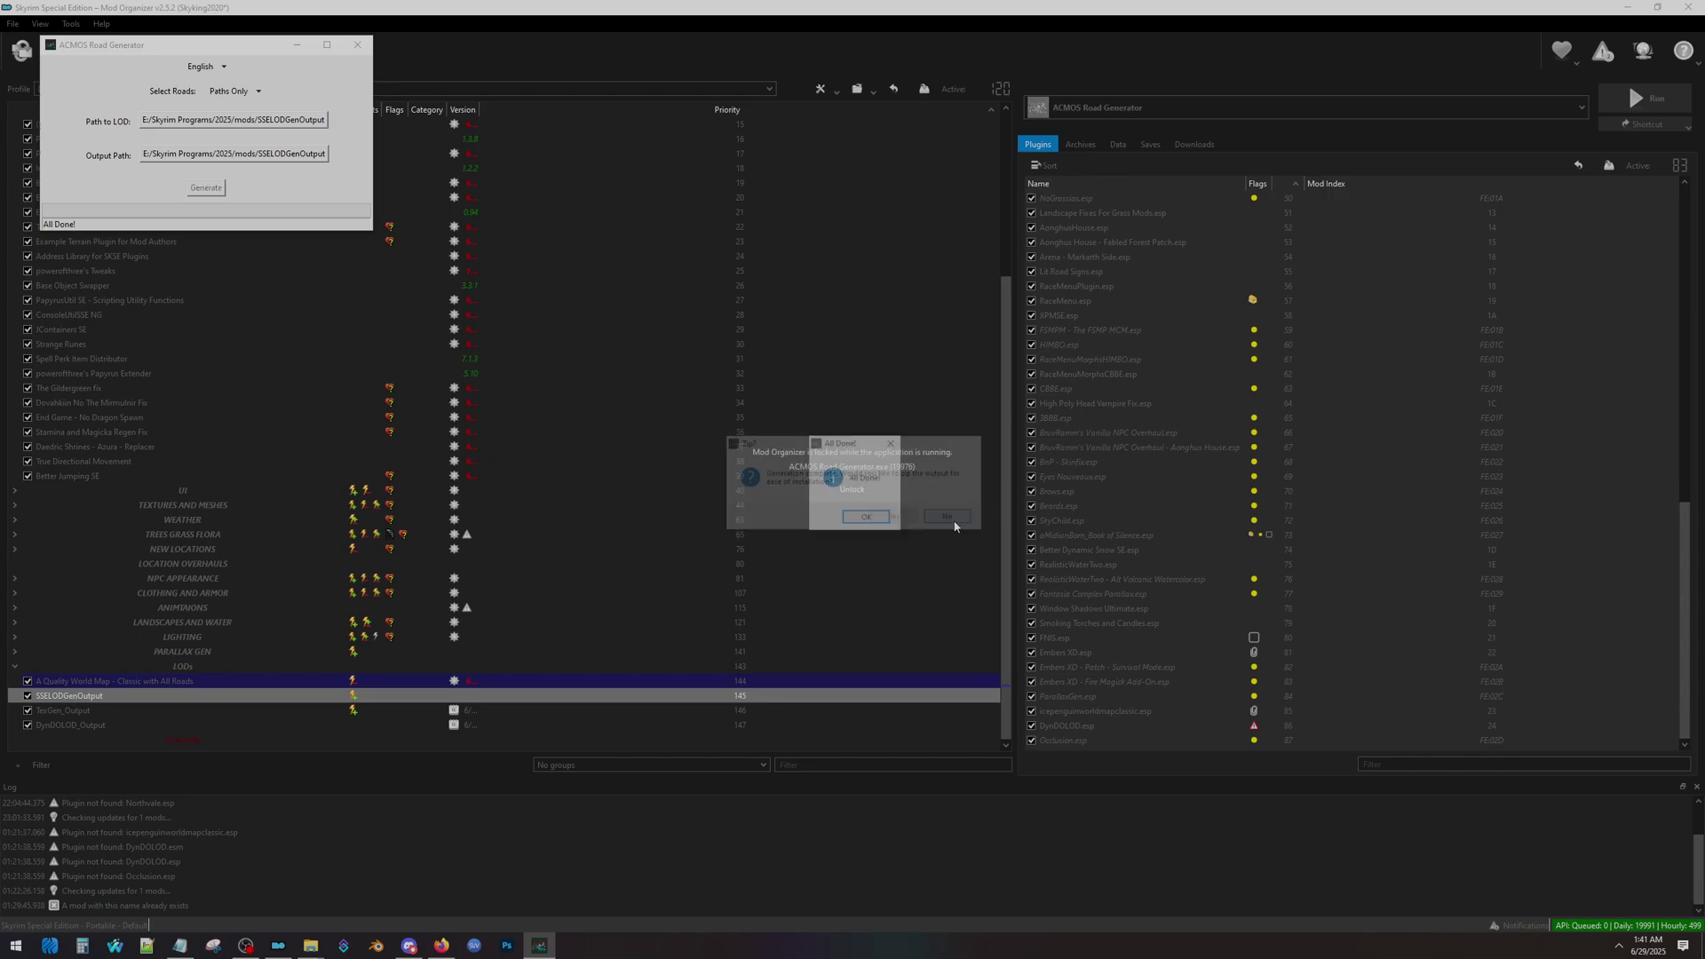
click(864, 515)
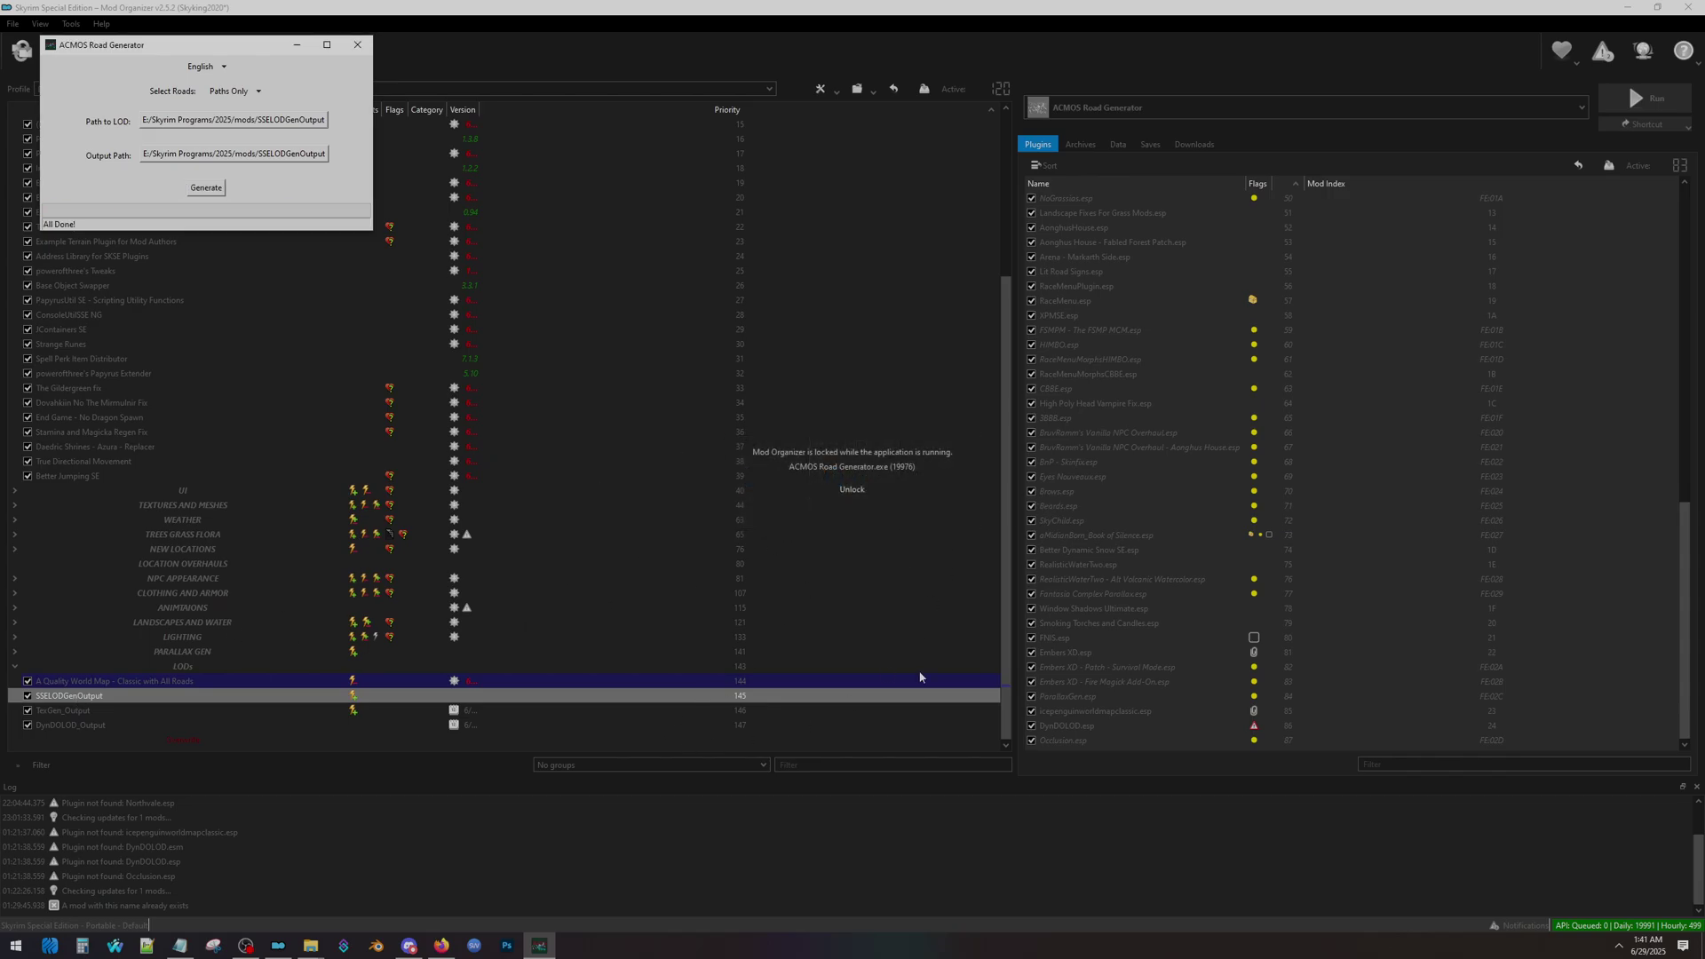
Step: Generate the Roads option over the same LOD textures without zipping the output, and close ACMOS Road Generator
click(234, 91)
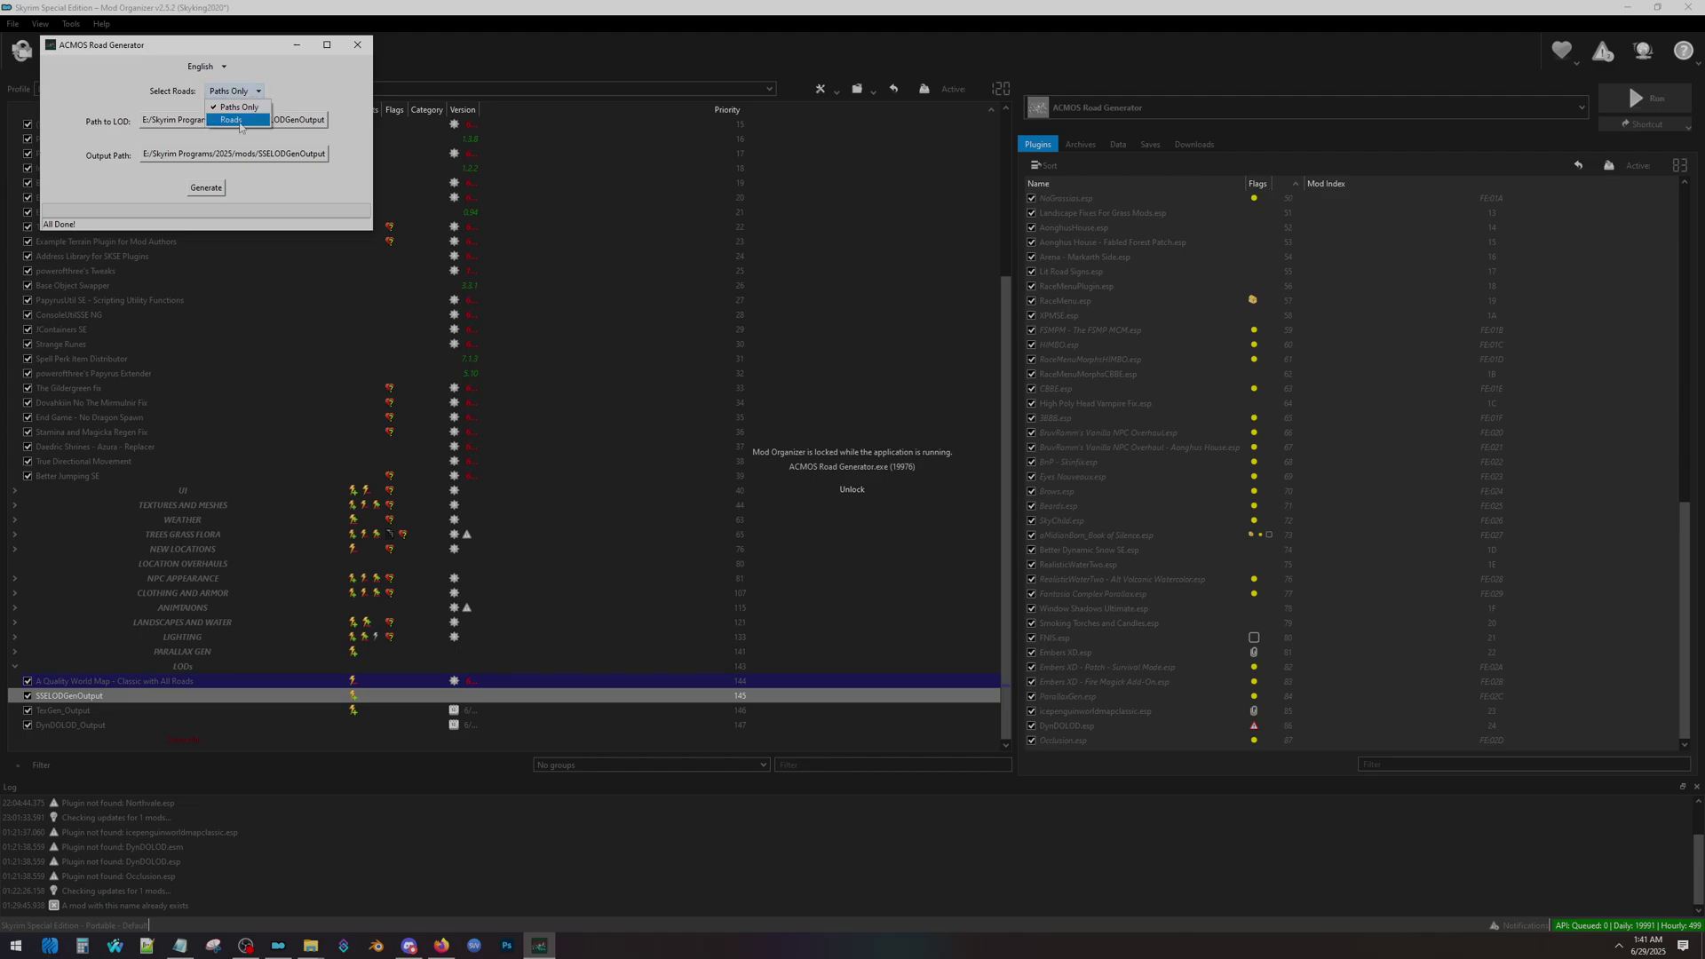
click(238, 121)
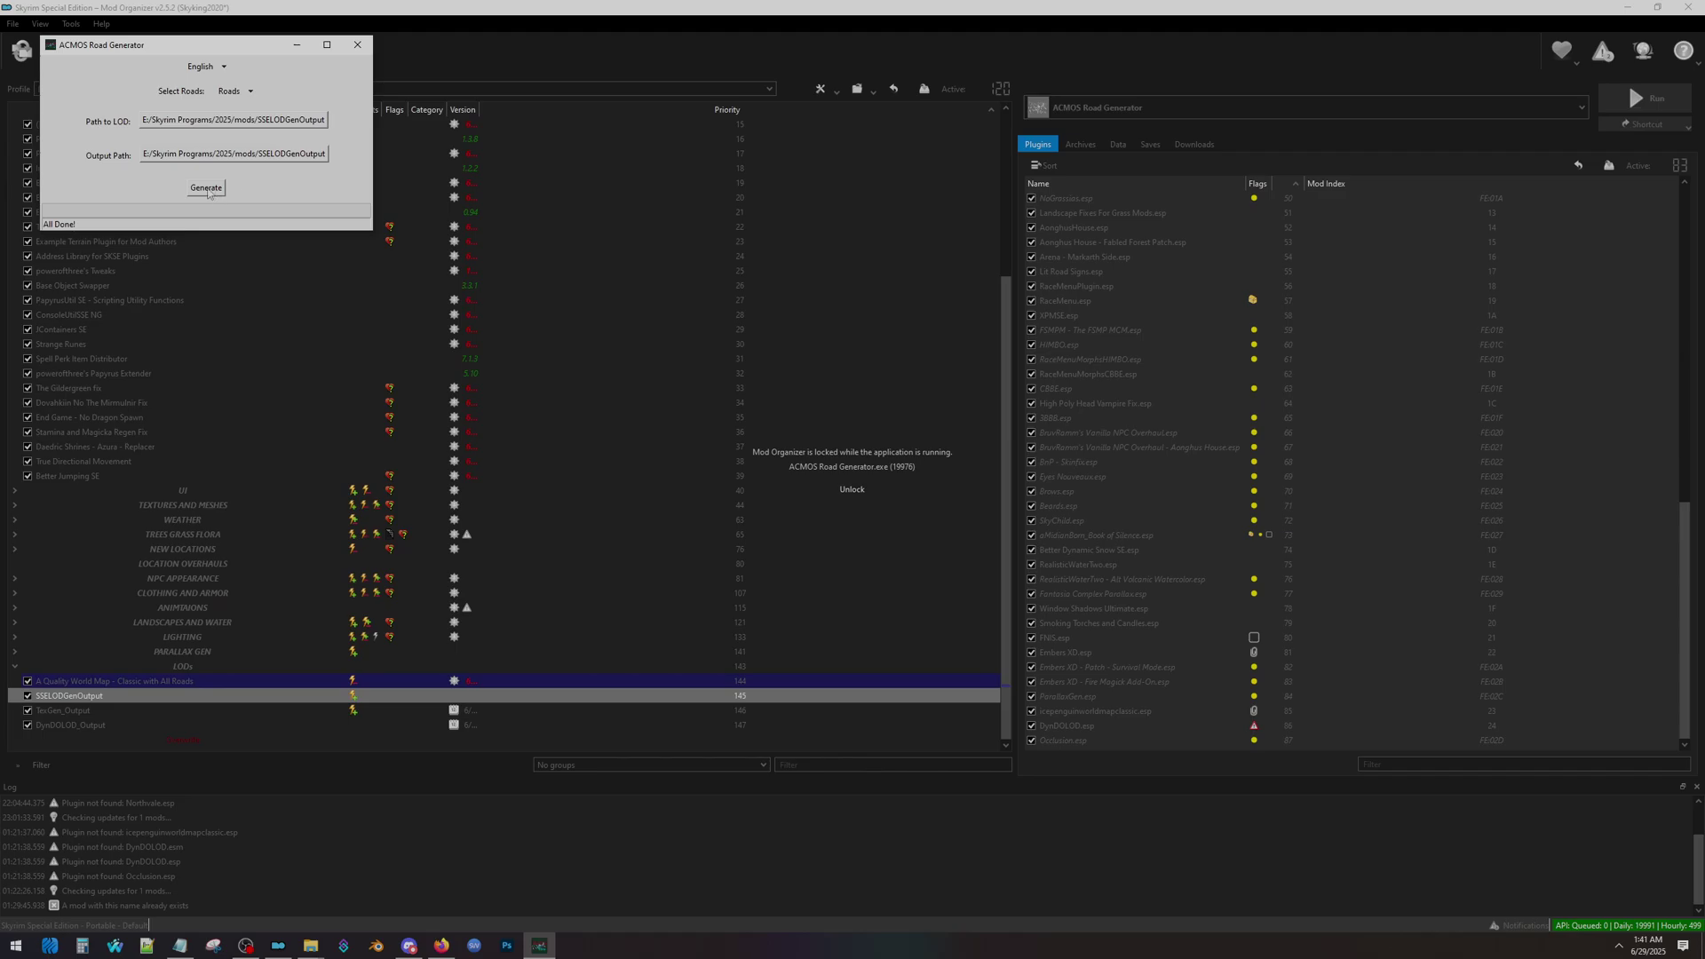
click(210, 189)
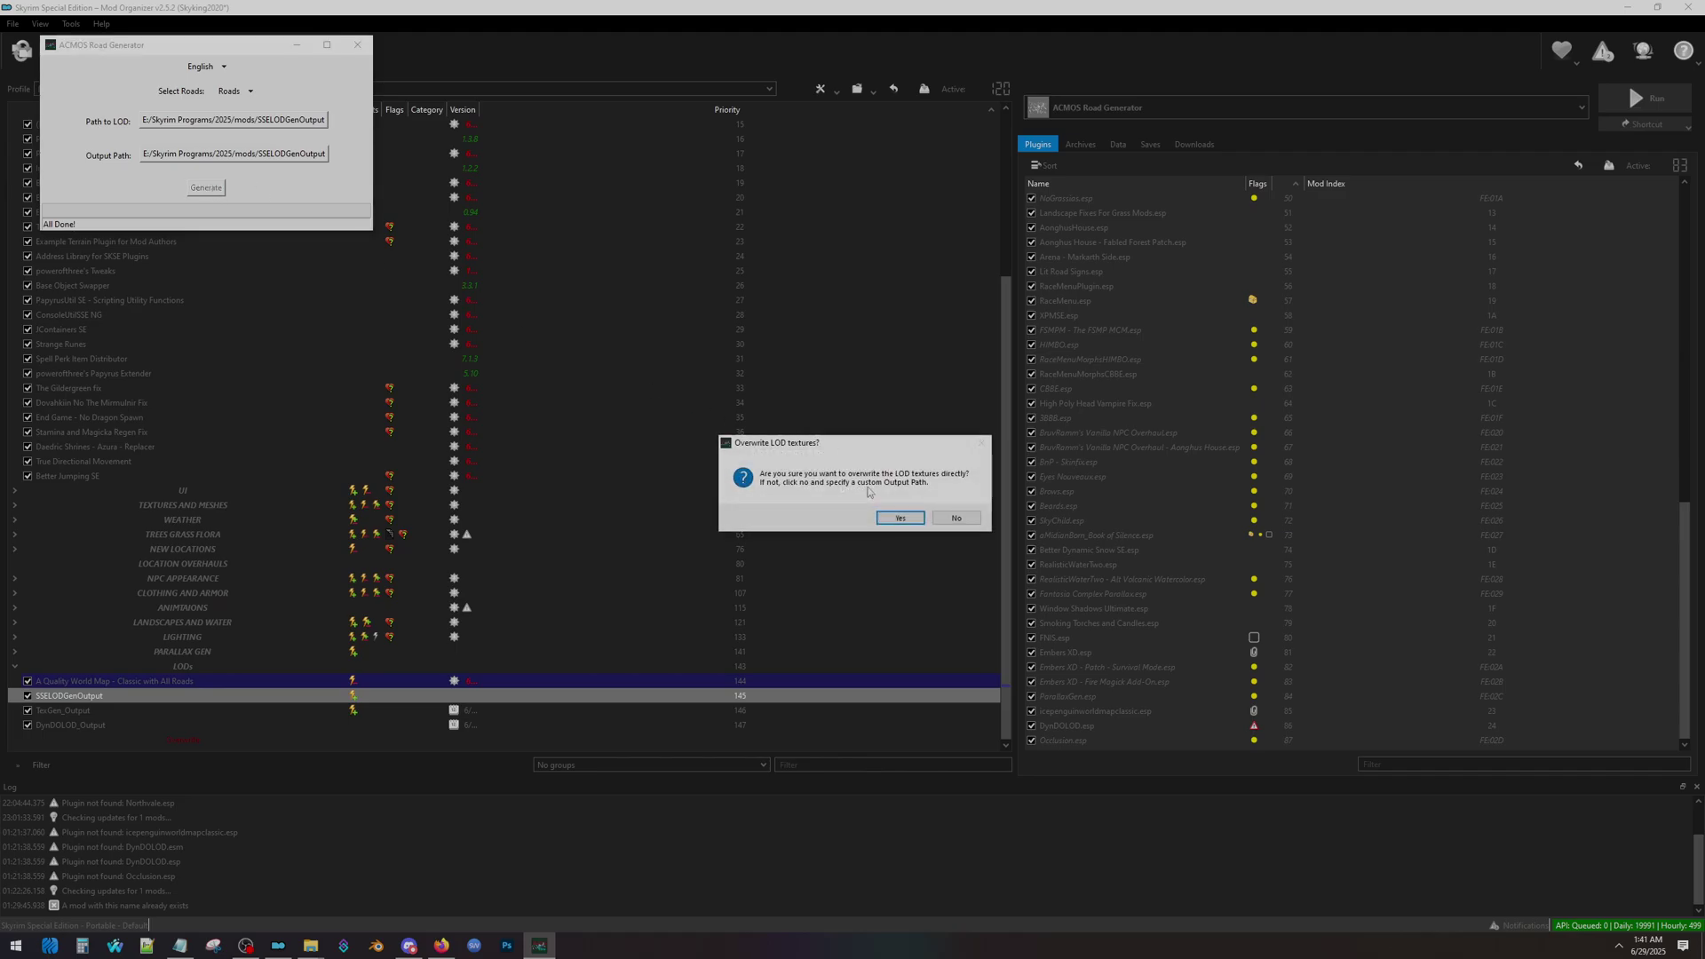
click(899, 519)
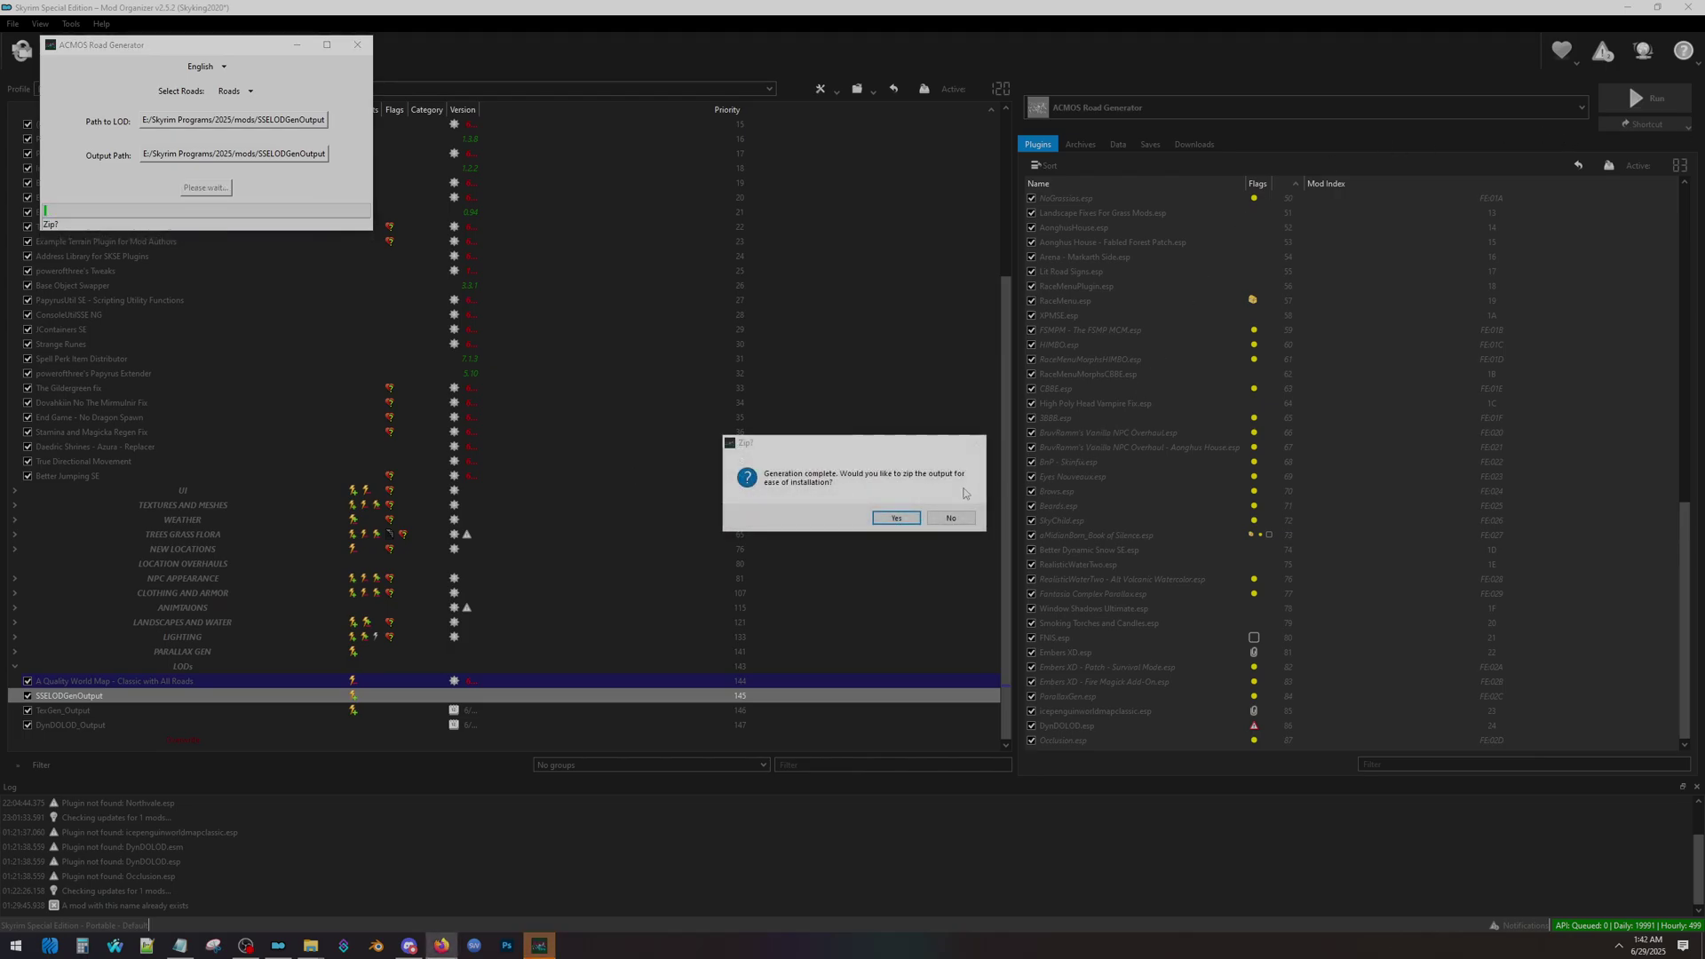
click(951, 518)
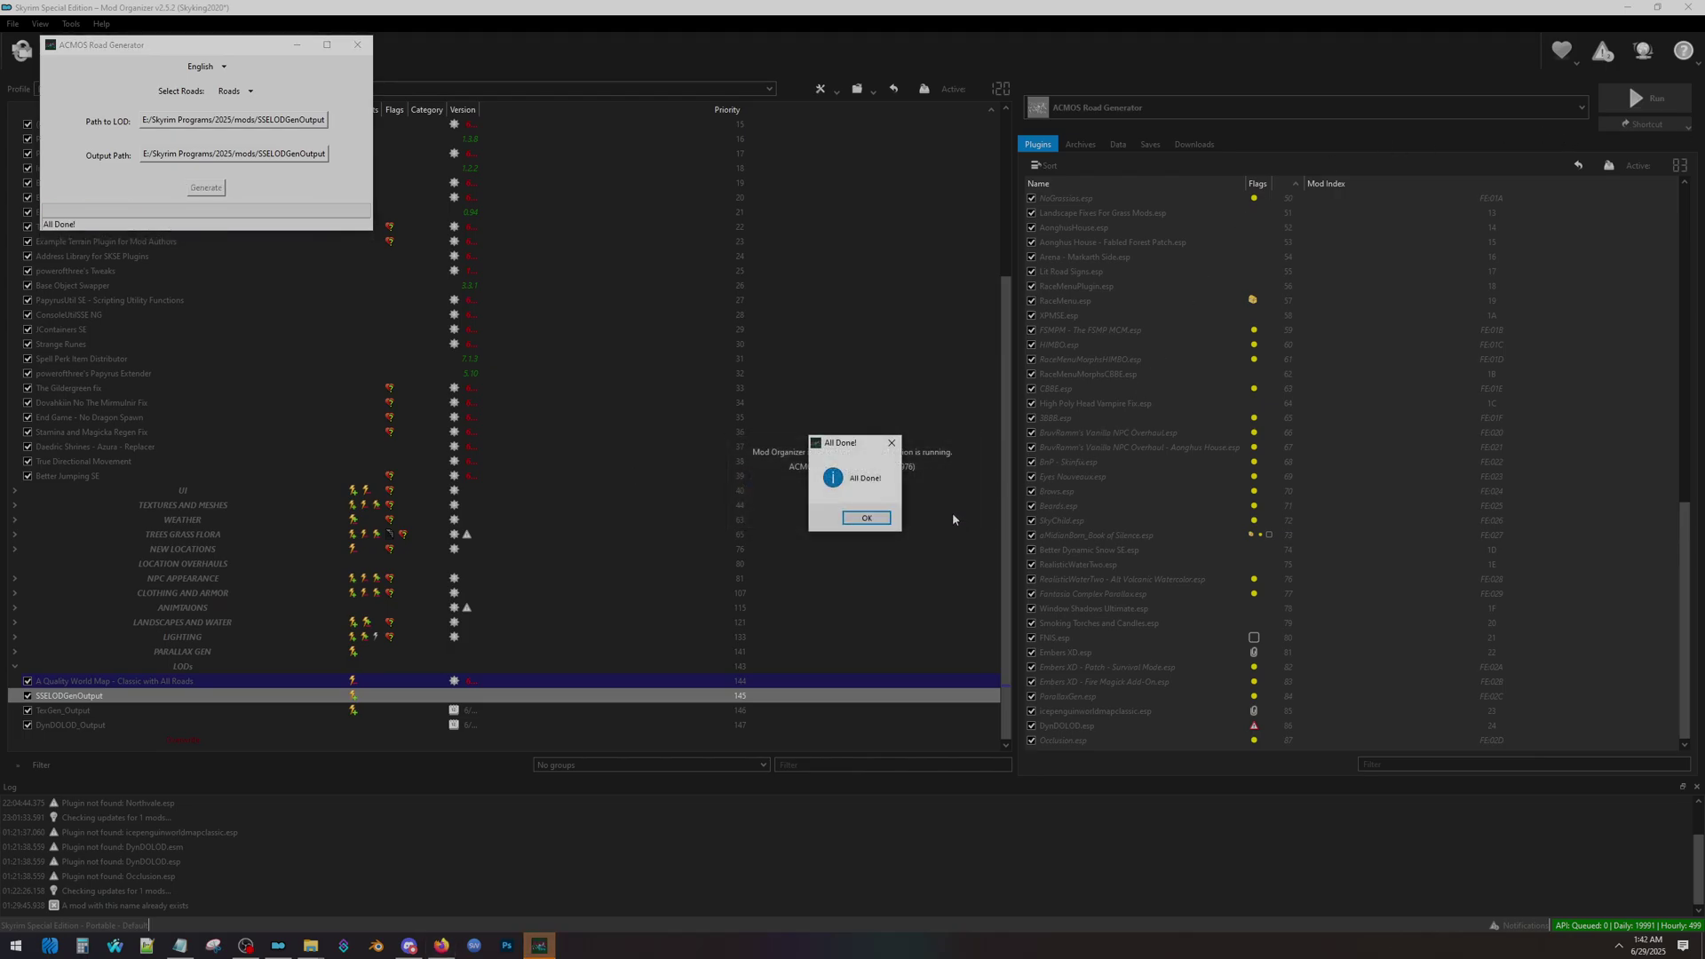
click(866, 519)
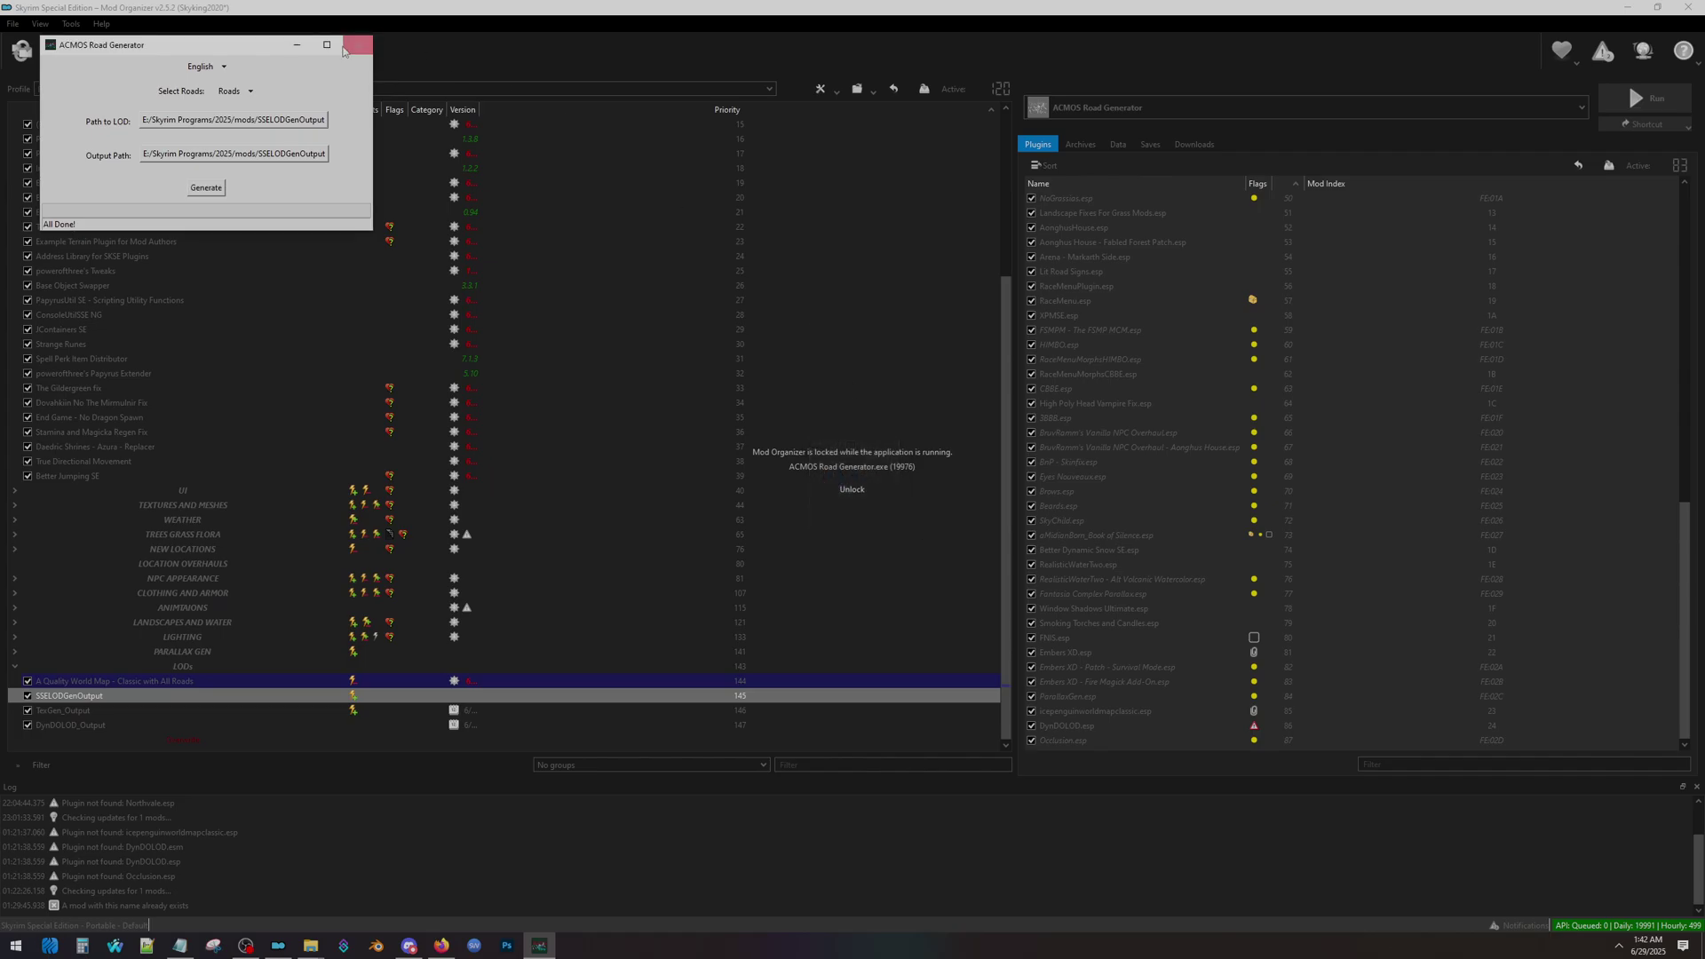
click(358, 46)
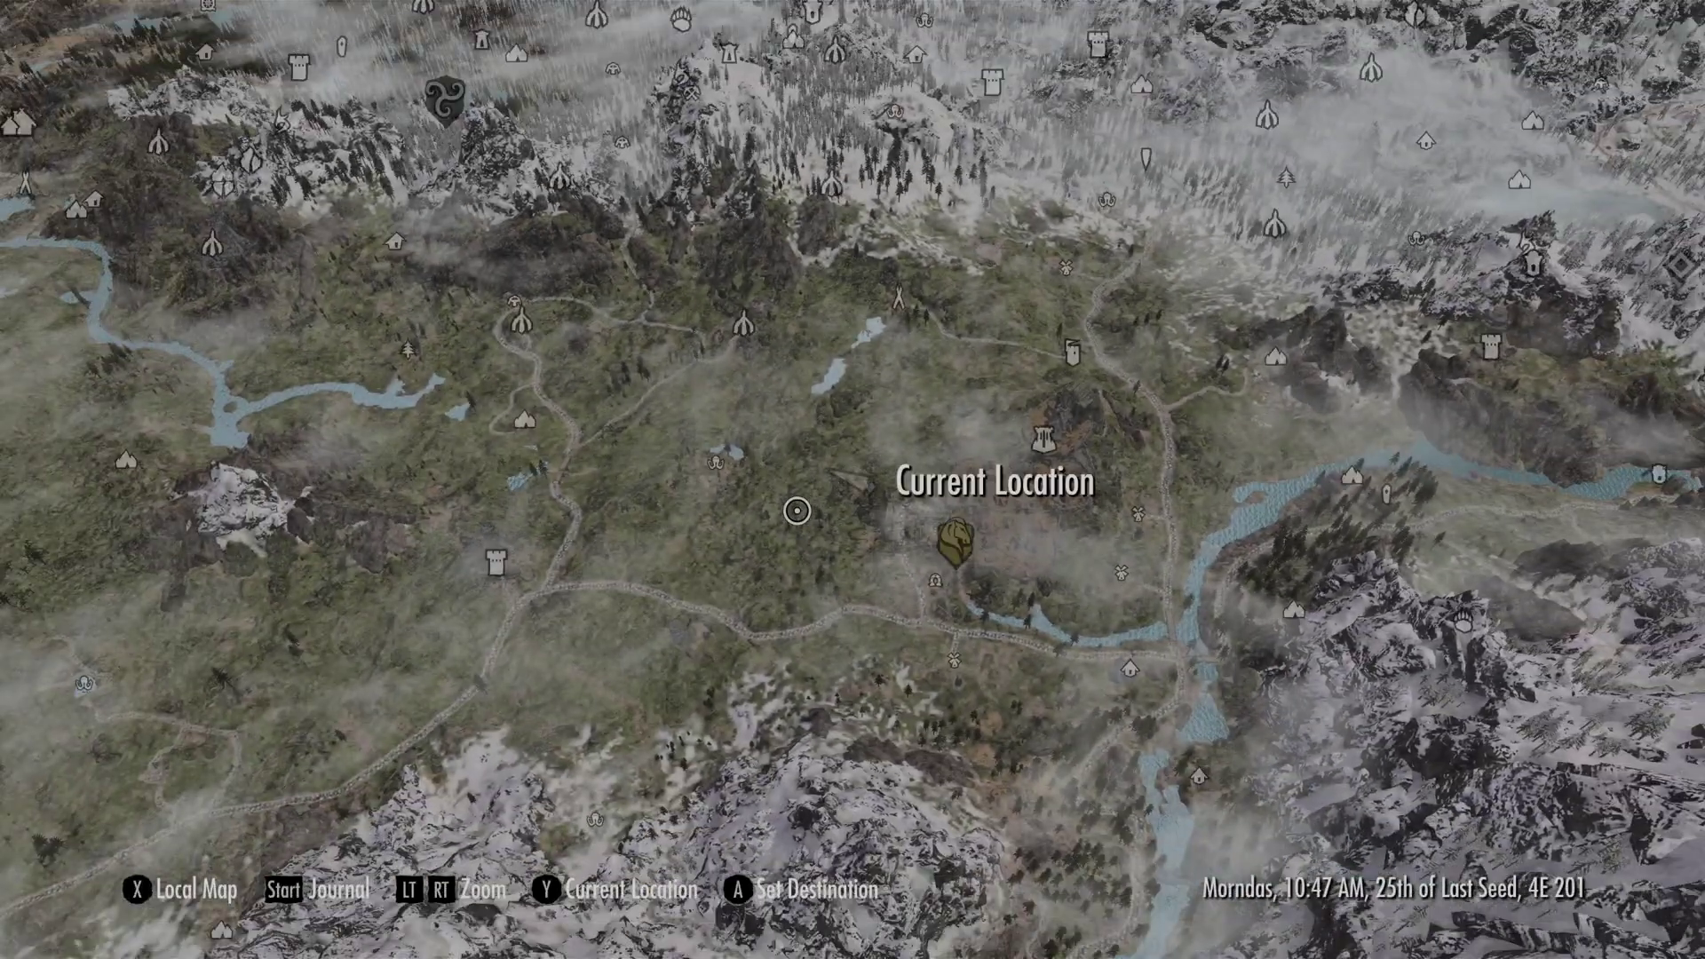
Step: Examine the generated roads and paths across the in-game world map, around the current location and surrounding regions
key(w)
key(a)
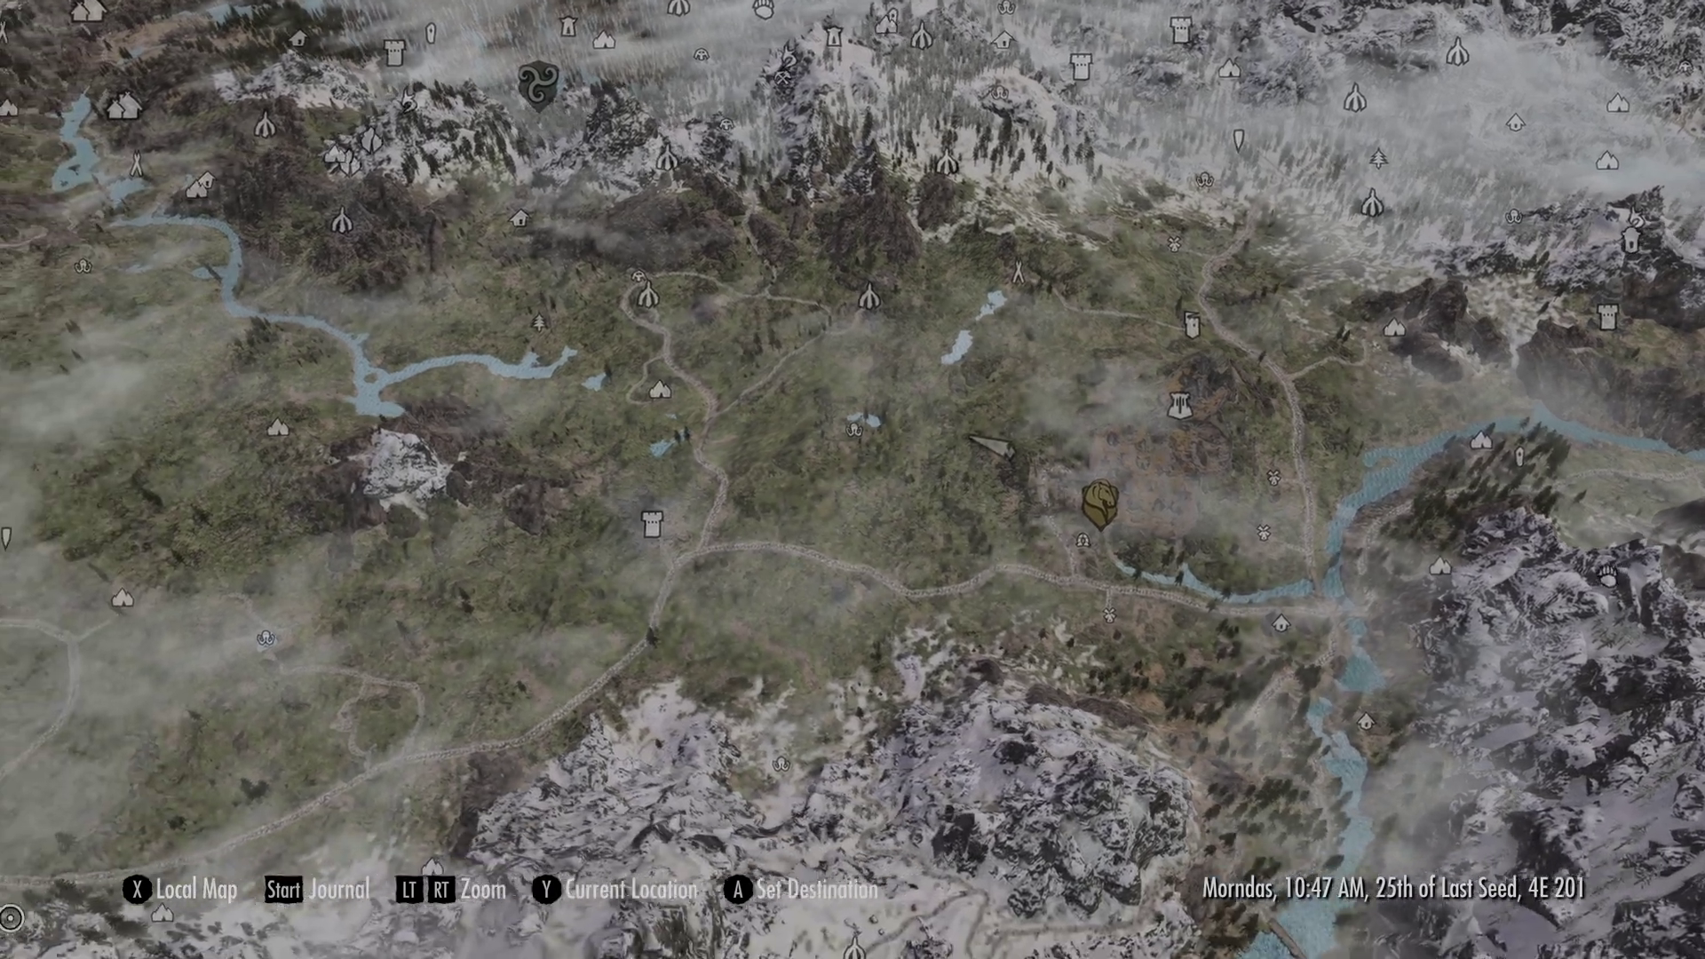
key(w)
key(a)
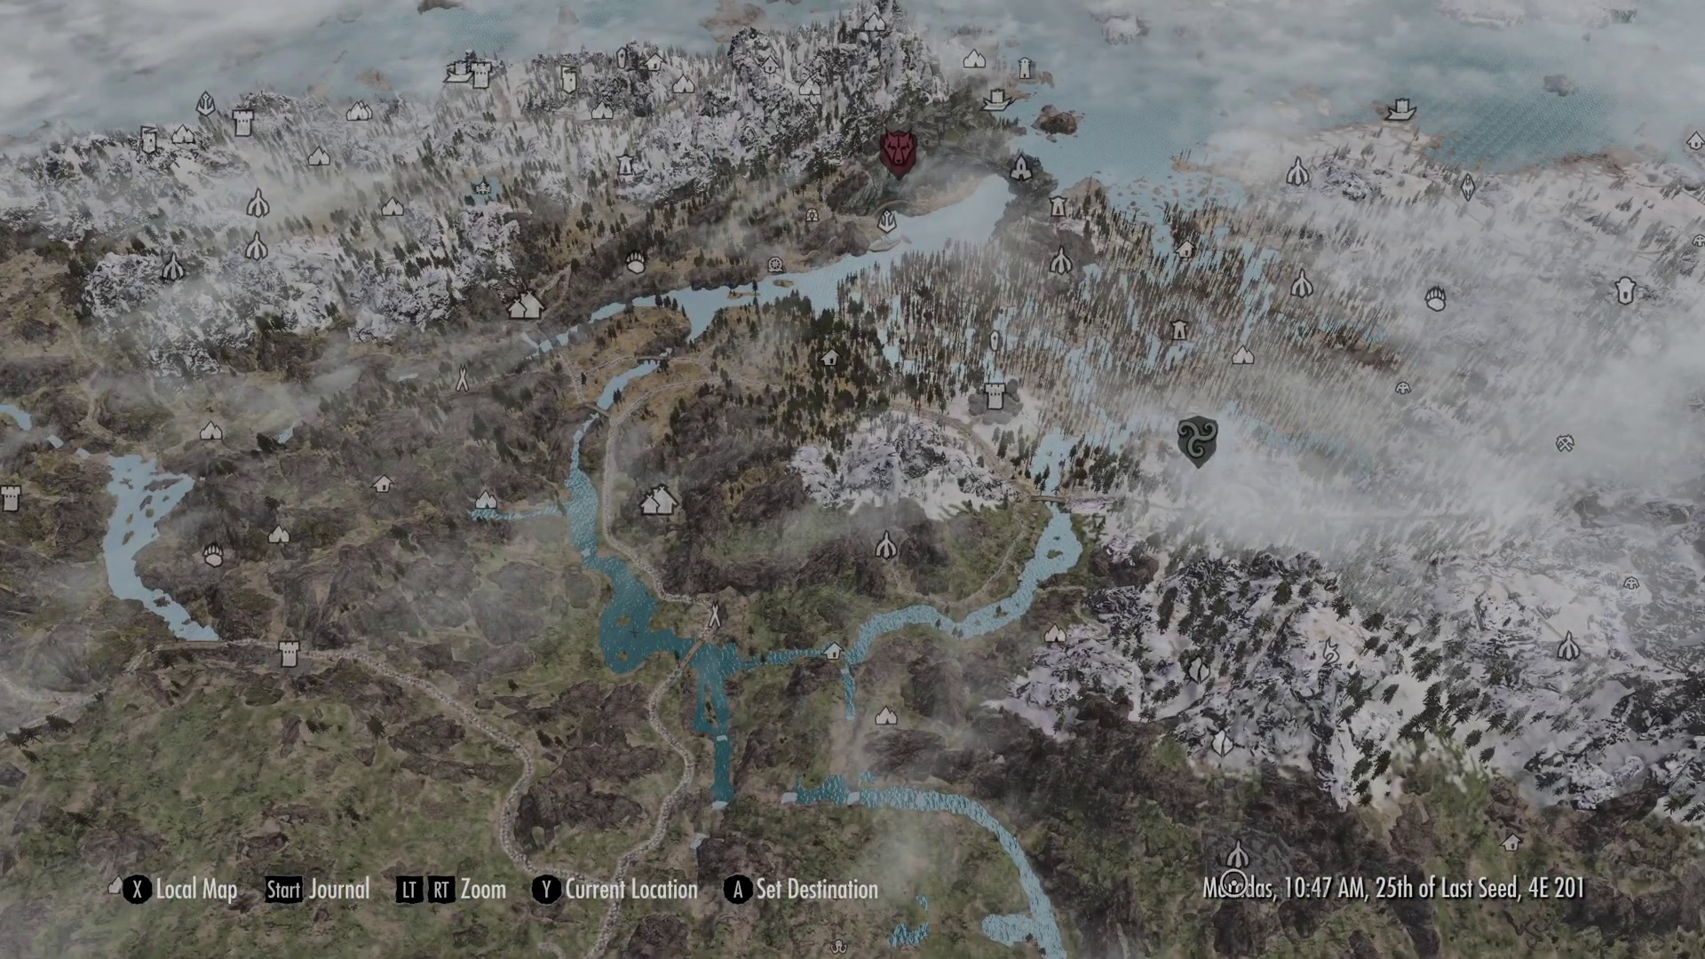
key(s)
key(d)
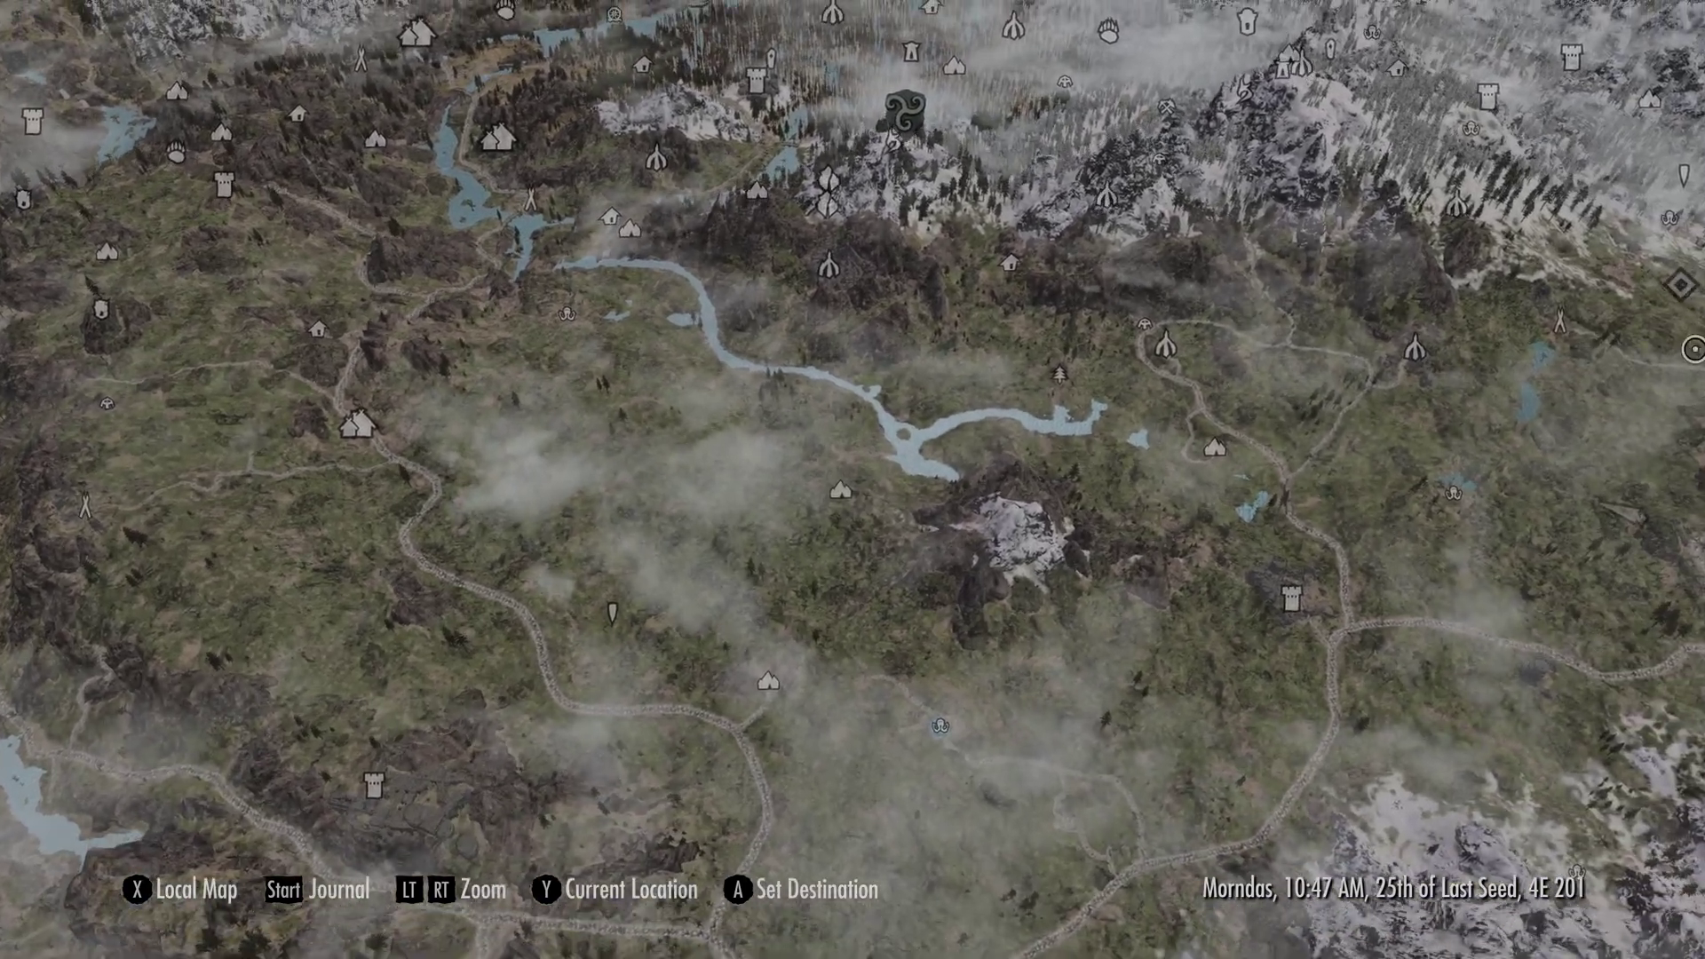
key(w)
key(d)
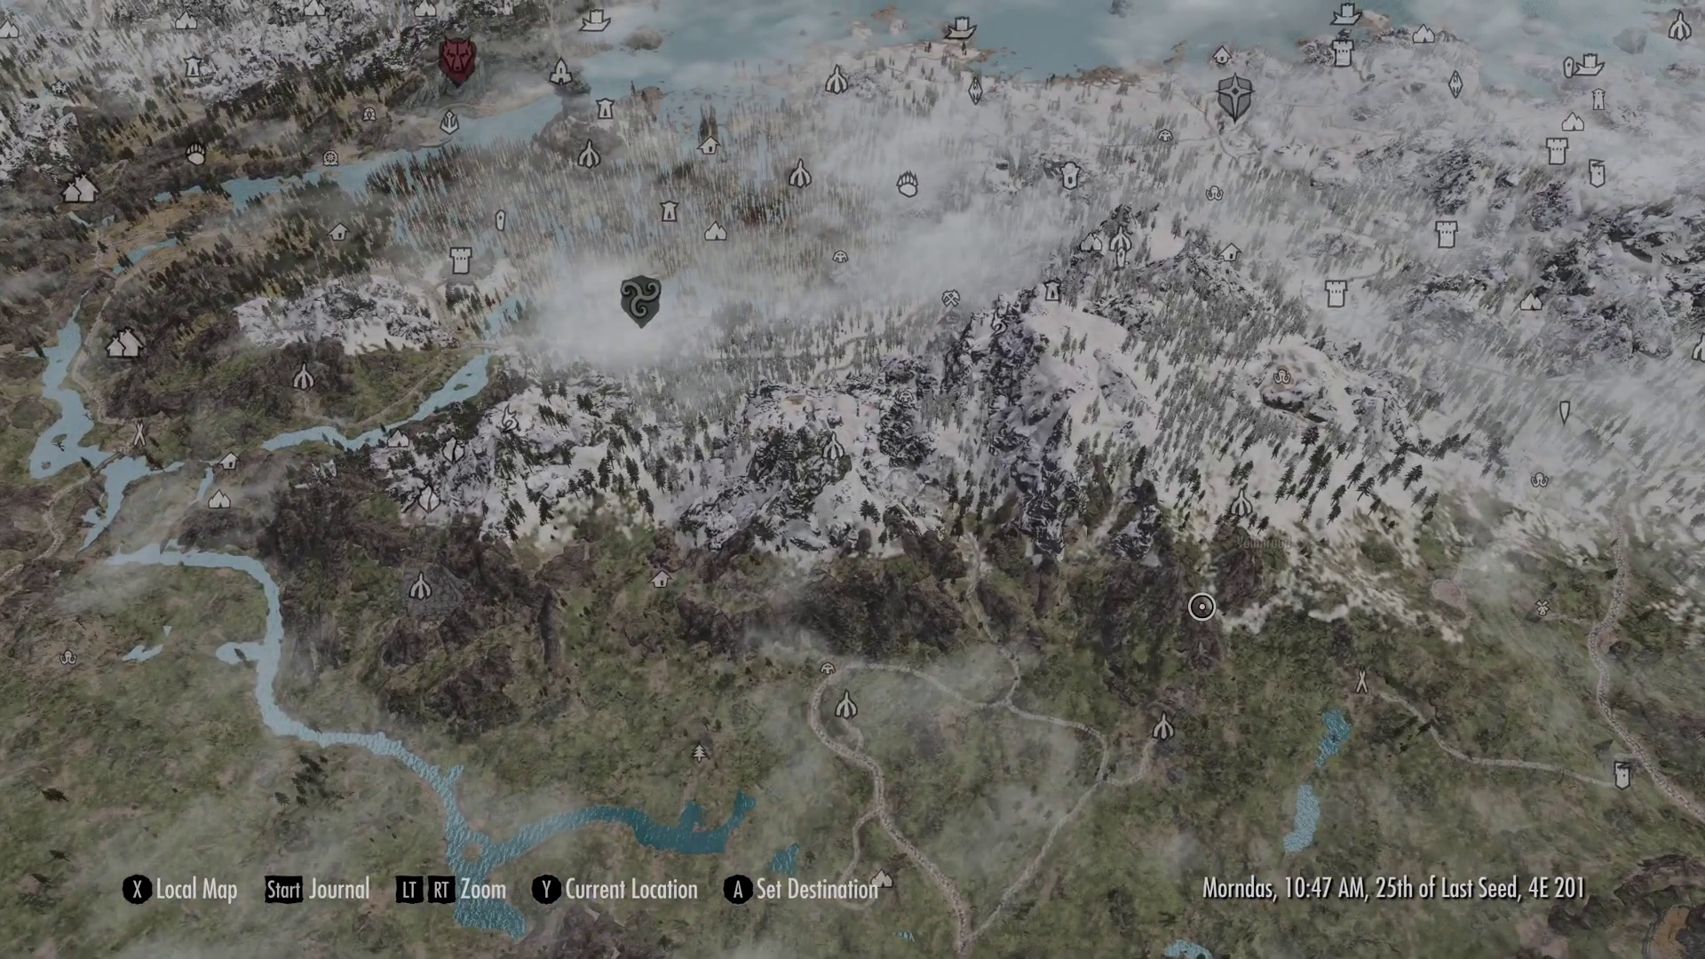
key(d)
key(s)
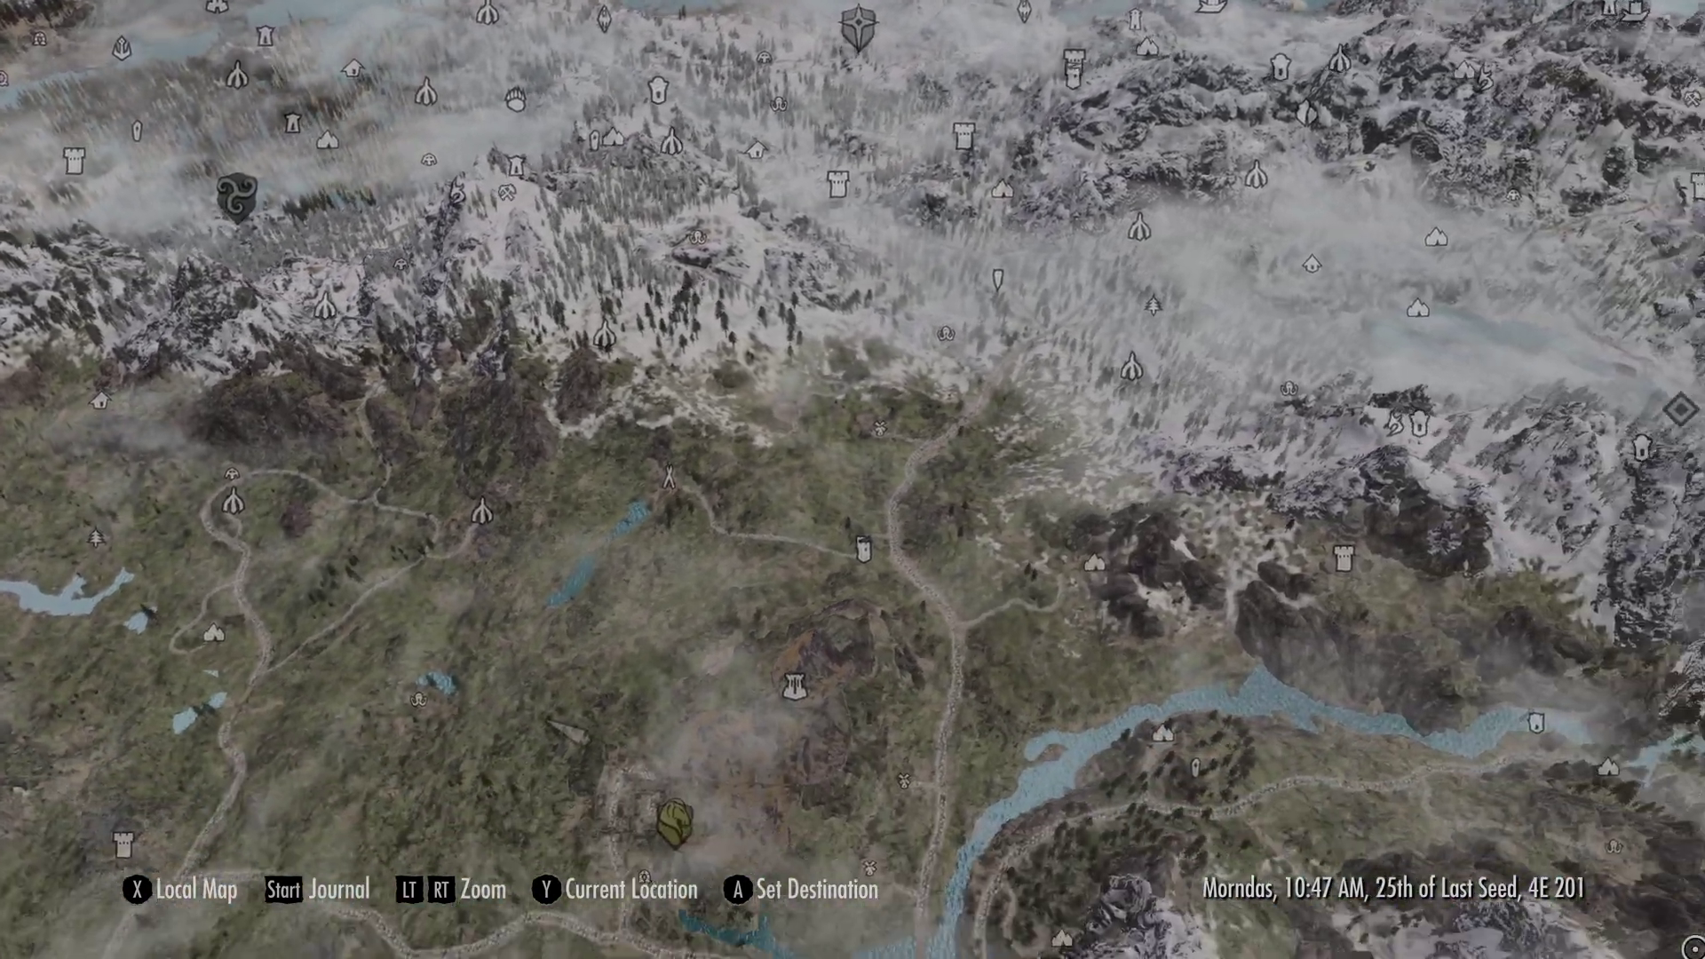
key(s)
key(d)
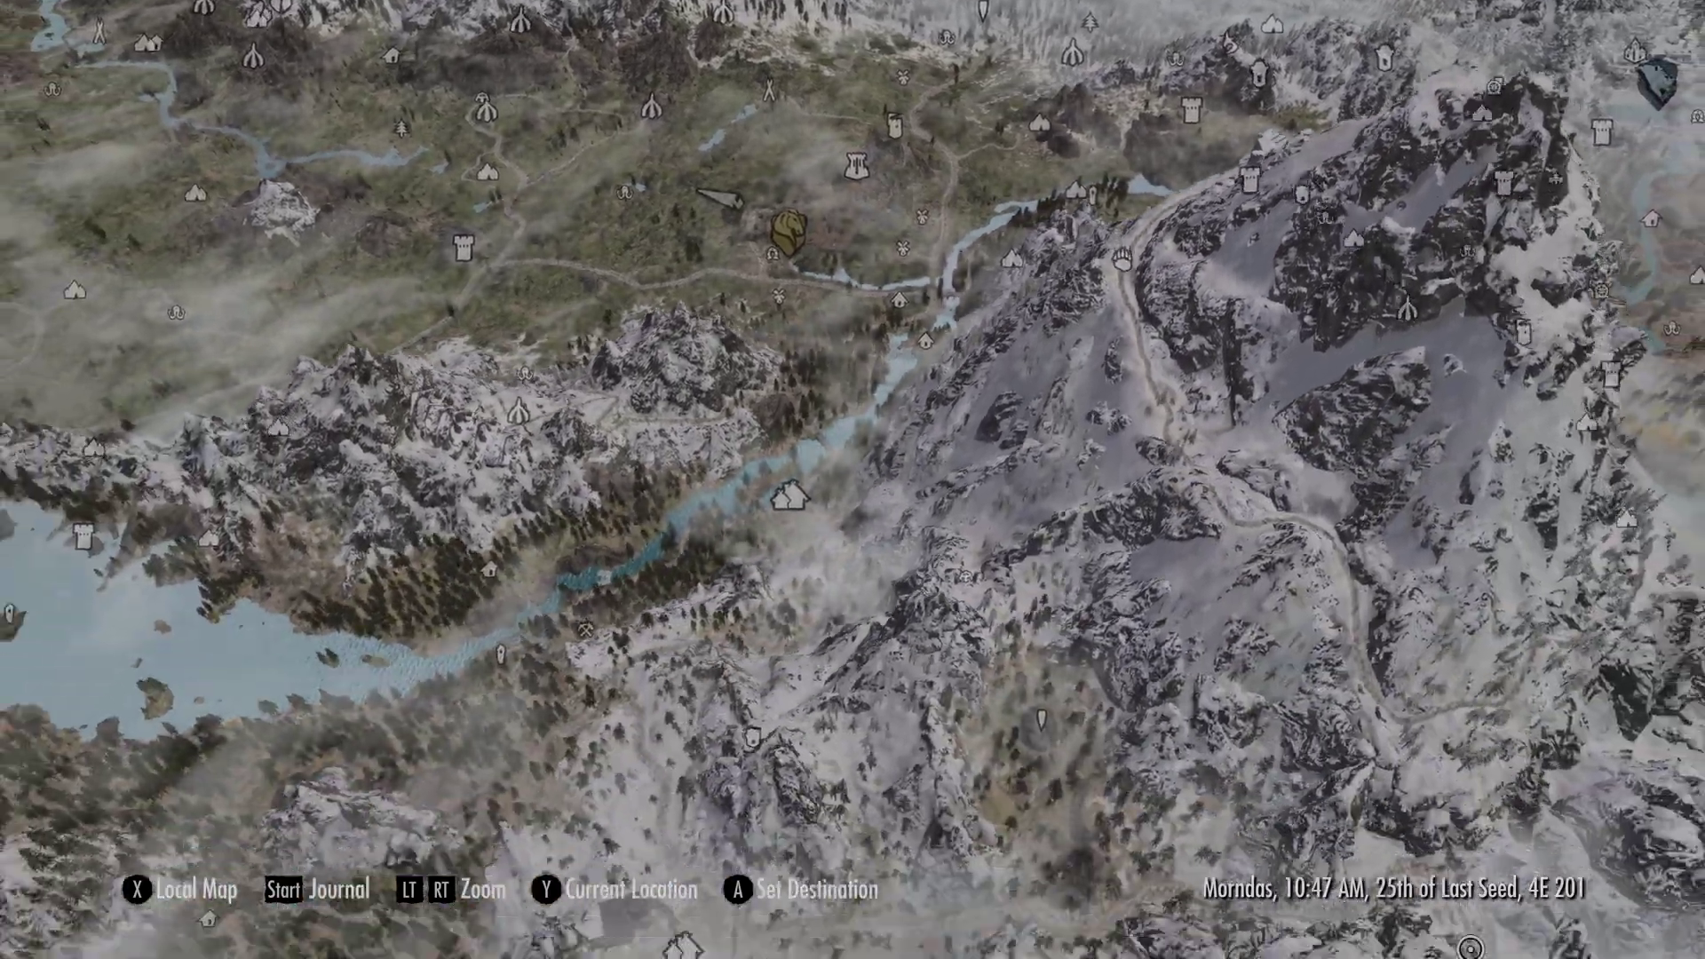